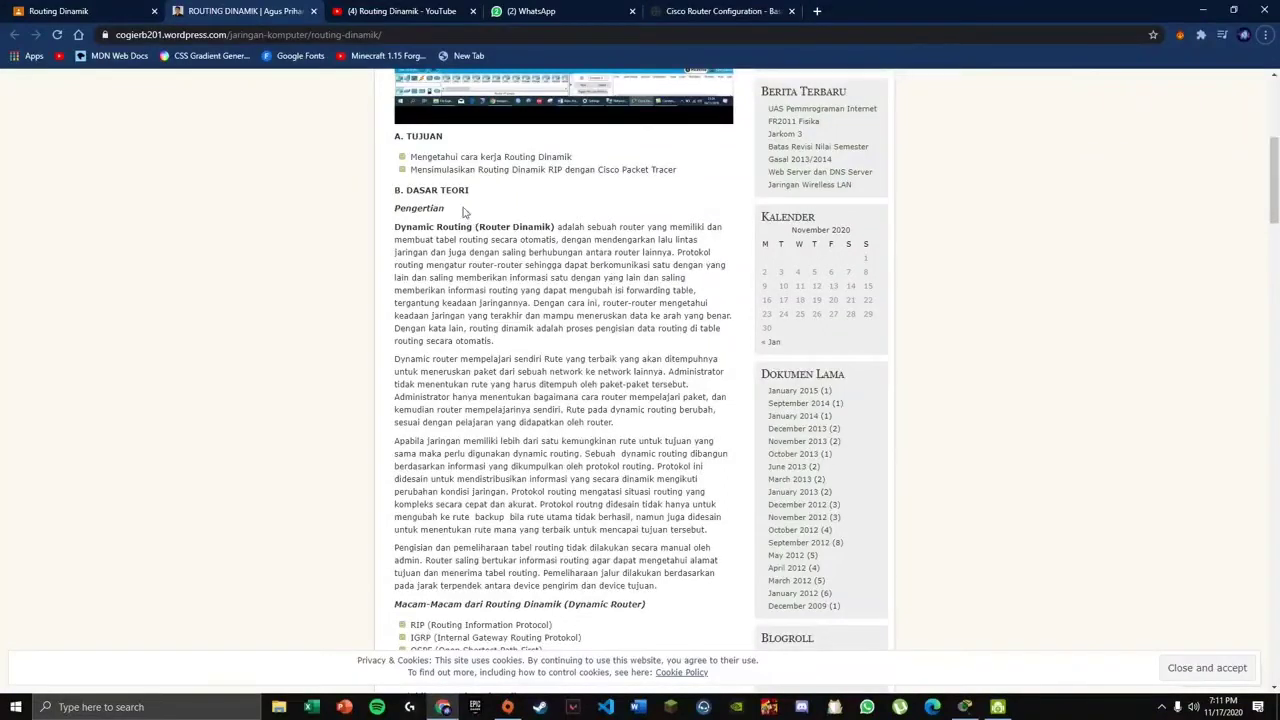
- Read the dynamic routing tutorial from its theory section down to the RIP v2 experiment scenario and network diagram
{"action": "scroll", "coordinate": [465, 230], "scroll_direction": "up", "scroll_amount": 2}
{"action": "scroll", "coordinate": [478, 320], "scroll_direction": "down", "scroll_amount": 1}
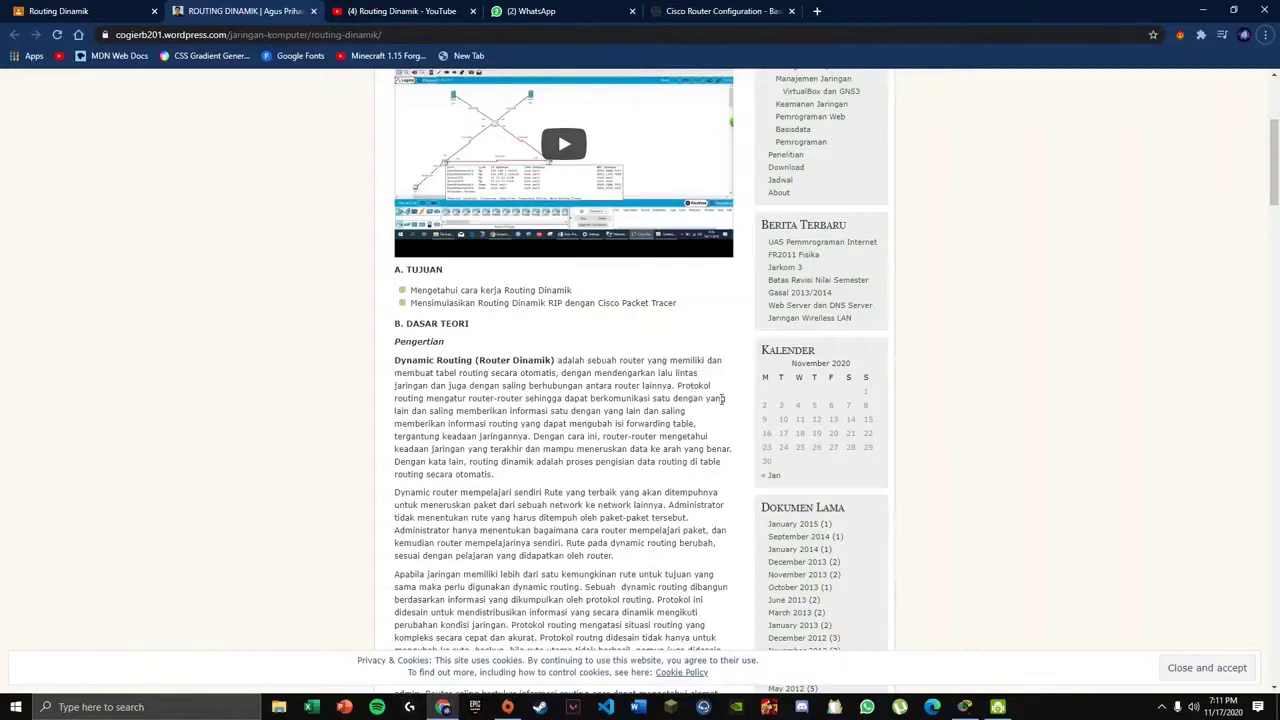
{"action": "scroll", "coordinate": [706, 412], "scroll_direction": "down", "scroll_amount": 5}
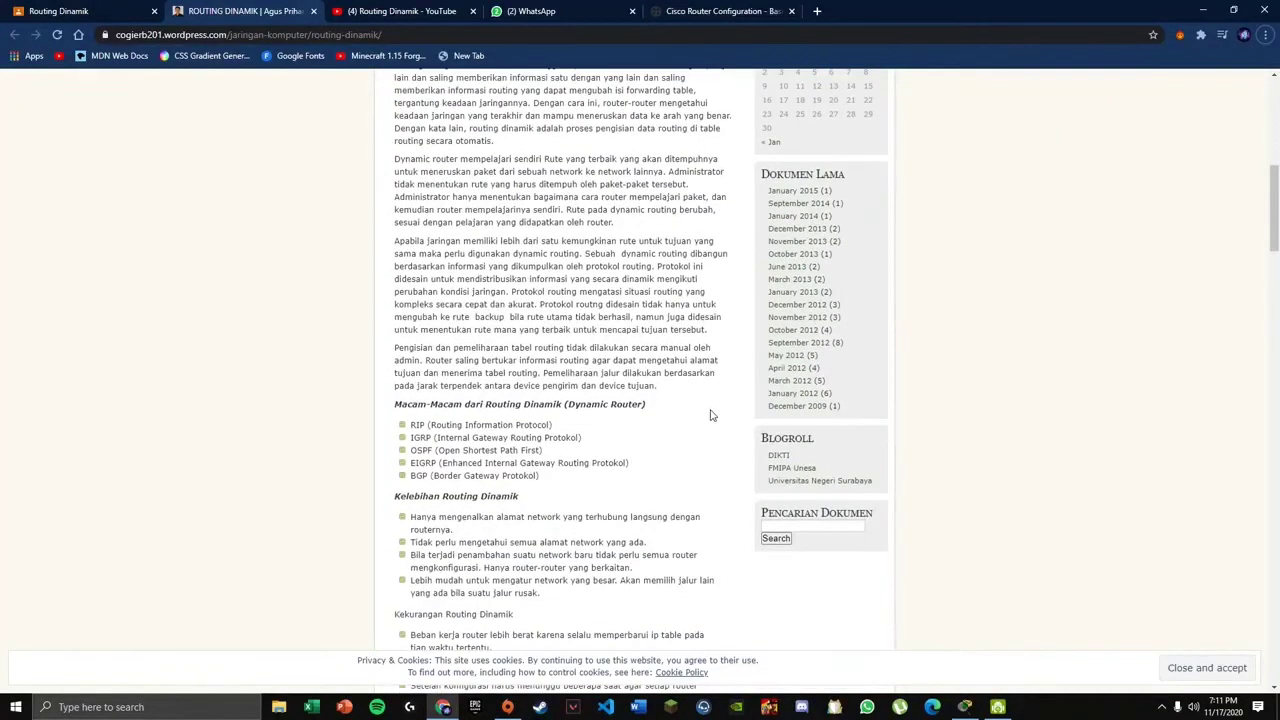
{"action": "scroll", "coordinate": [710, 415], "scroll_direction": "down", "scroll_amount": 10}
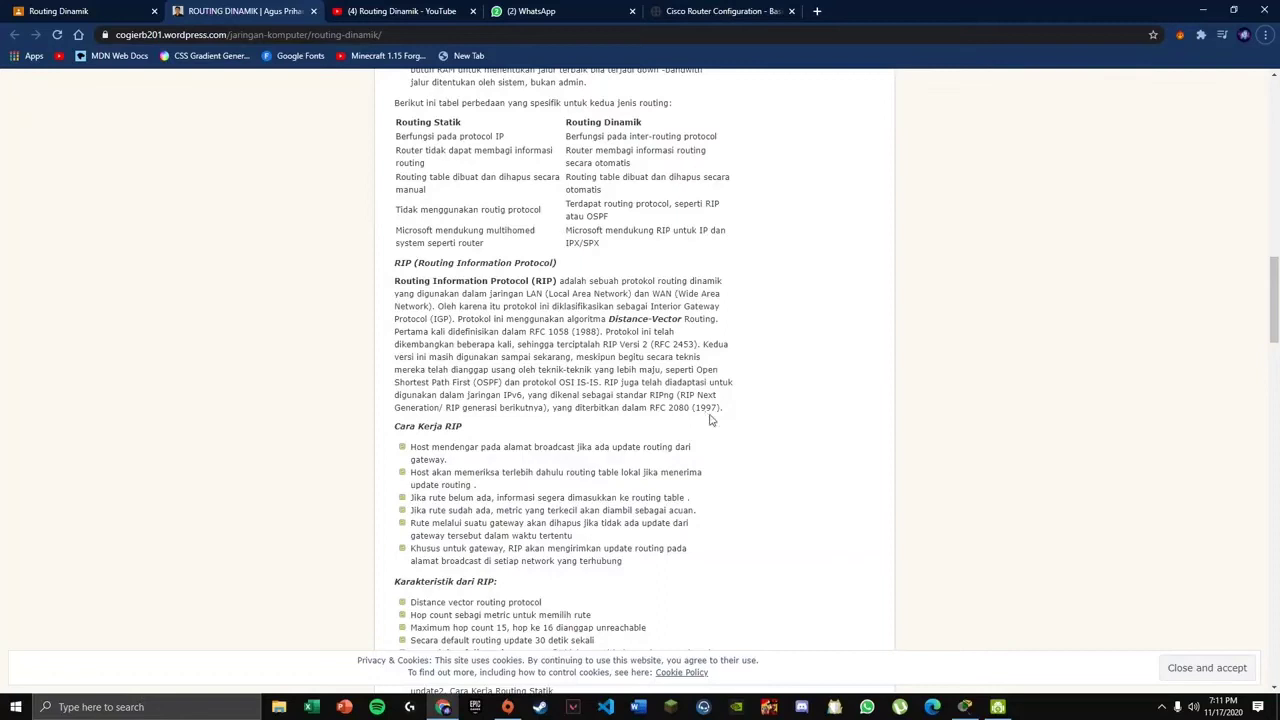
{"action": "scroll", "coordinate": [968, 642], "scroll_direction": "down", "scroll_amount": 8}
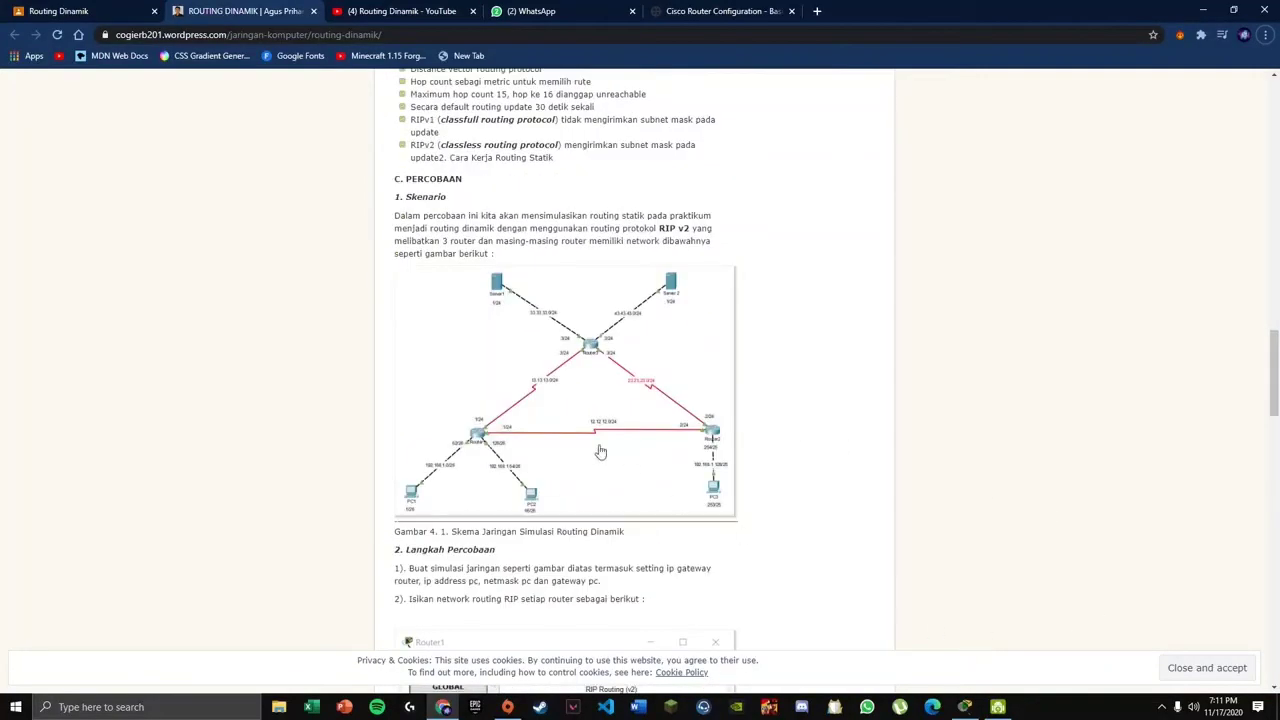
{"action": "left_click_drag", "start_coordinate": [396, 215], "coordinate": [739, 243]}
{"action": "left_click", "coordinate": [657, 257]}
- Switch to Cisco Packet Tracer and tile its window side by side with the browser tutorial
{"action": "left_click", "coordinate": [964, 707]}
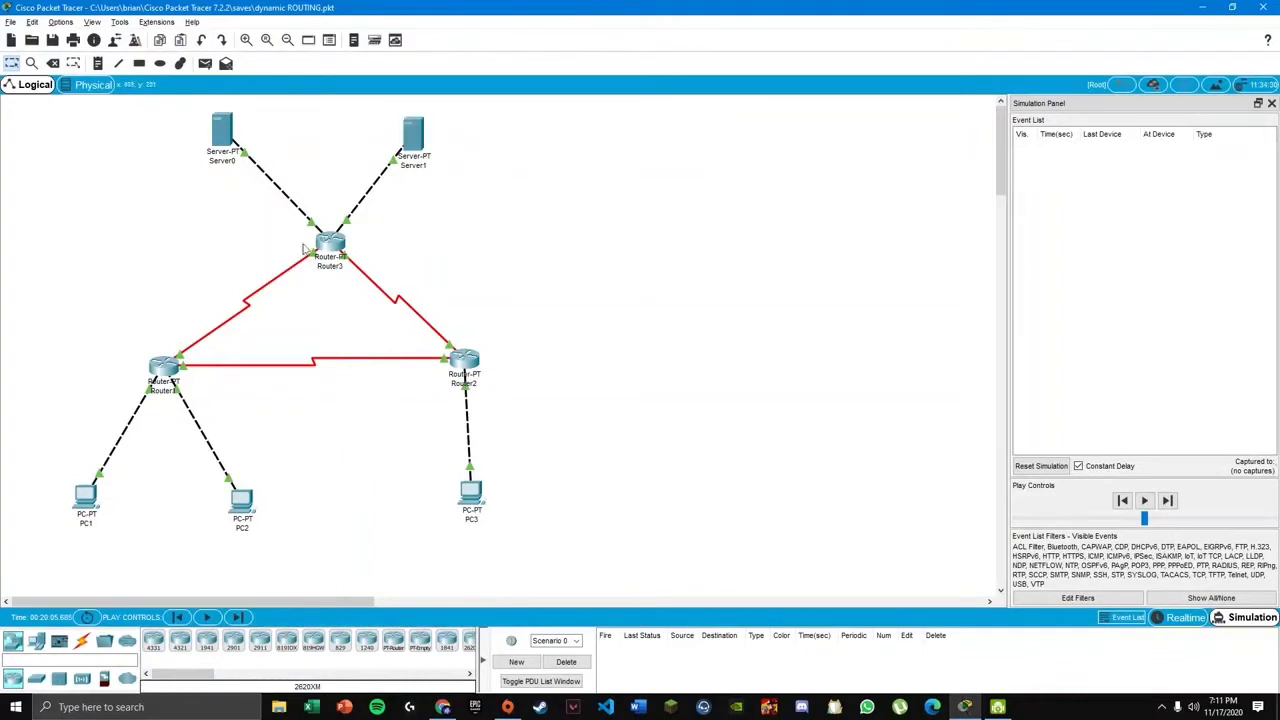
{"action": "left_click_drag", "start_coordinate": [608, 6], "coordinate": [1278, 300]}
{"action": "left_click", "coordinate": [451, 465]}
- Open Router1's RIP routing configuration to compare its network addresses with the tutorial's Router 1 figure
{"action": "scroll", "coordinate": [250, 450], "scroll_direction": "down", "scroll_amount": 3}
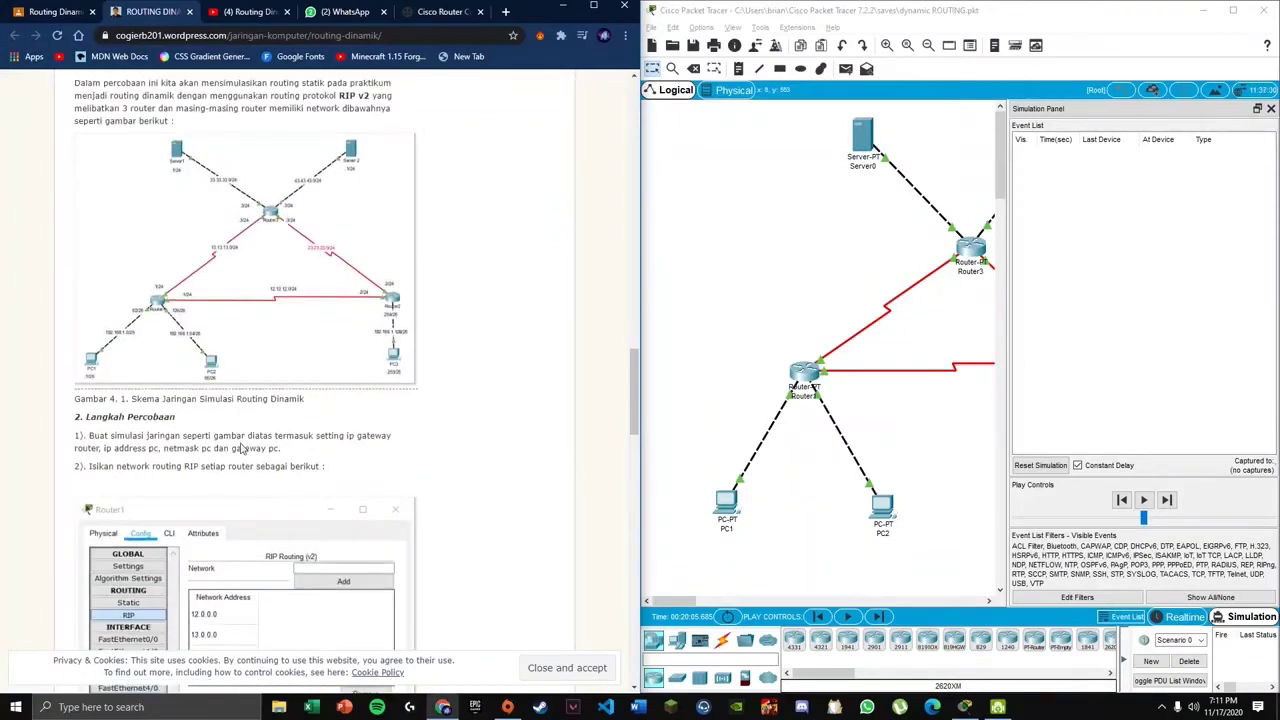
{"action": "scroll", "coordinate": [188, 433], "scroll_direction": "down", "scroll_amount": 4}
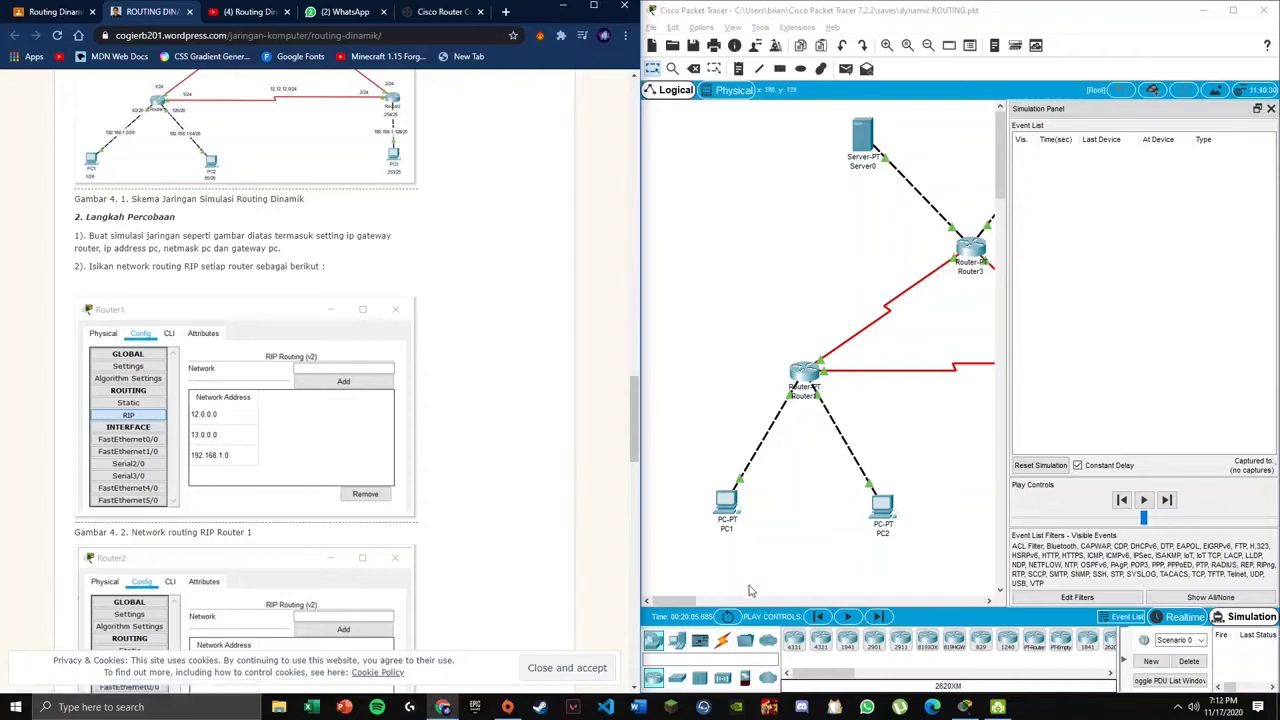
{"action": "left_click_drag", "start_coordinate": [676, 603], "coordinate": [692, 603]}
{"action": "left_click", "coordinate": [772, 373]}
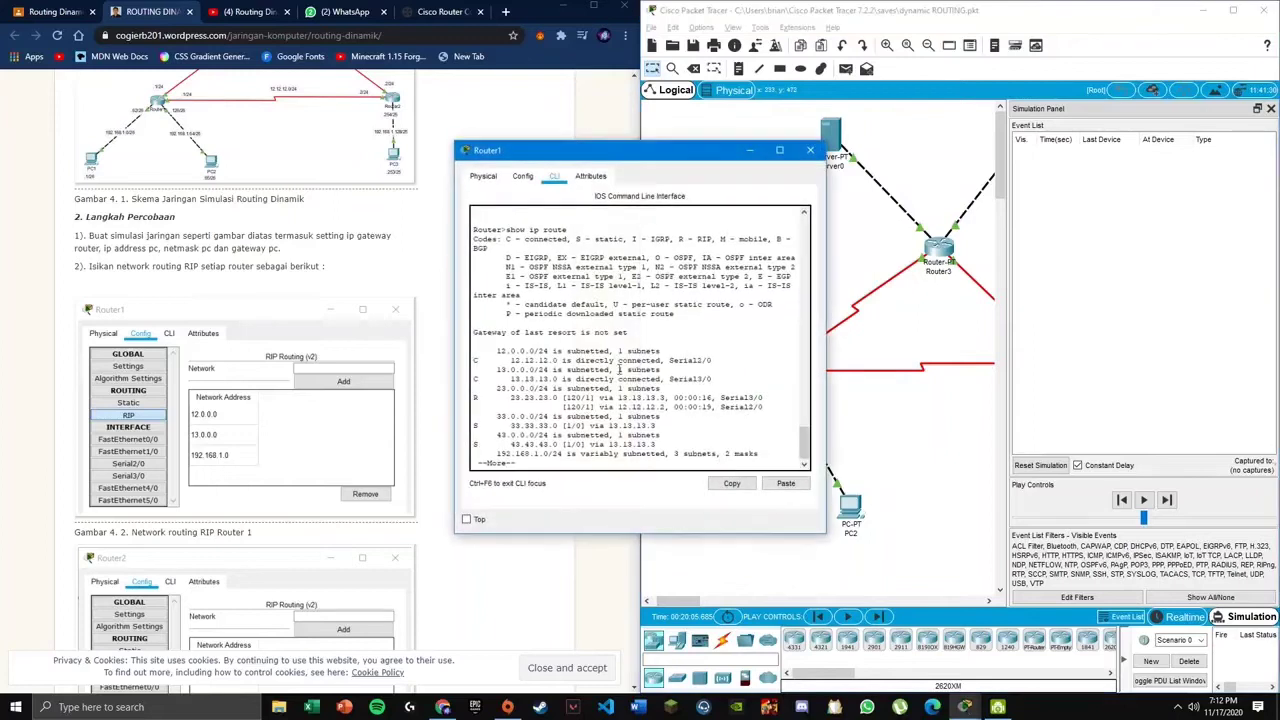
{"action": "left_click", "coordinate": [522, 176]}
{"action": "left_click", "coordinate": [510, 262]}
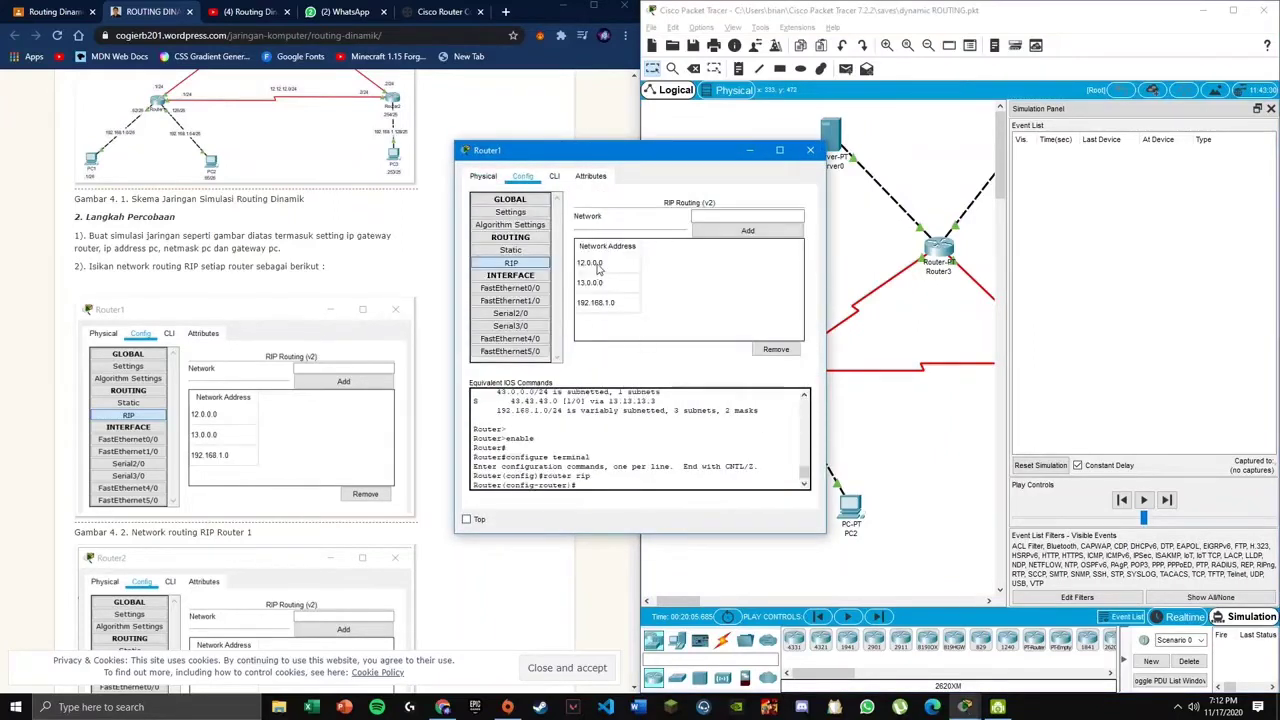
{"action": "left_click", "coordinate": [748, 216]}
{"action": "type", "text": "12"}
{"action": "key", "text": "BackSpace"}
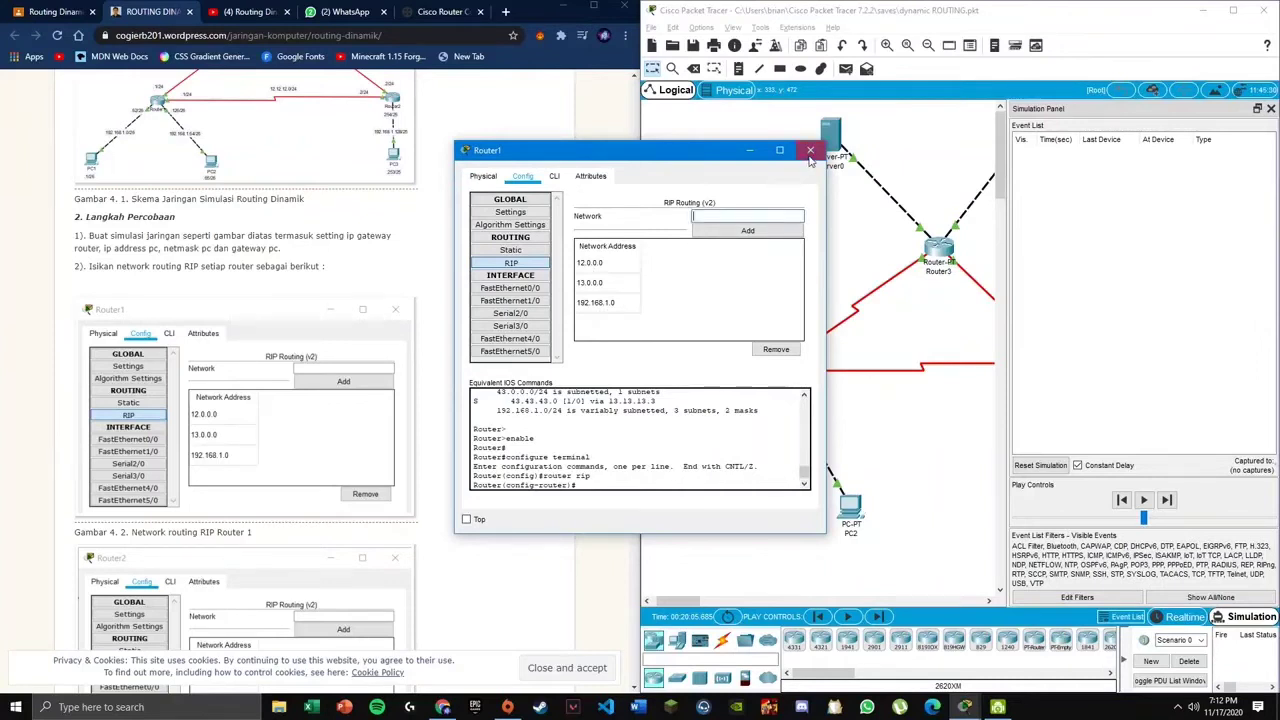
- Close Router1's window and check Router2's RIP network addresses against the tutorial's Router 2 figure
{"action": "left_click", "coordinate": [810, 152]}
{"action": "left_click_drag", "start_coordinate": [700, 600], "coordinate": [724, 600]}
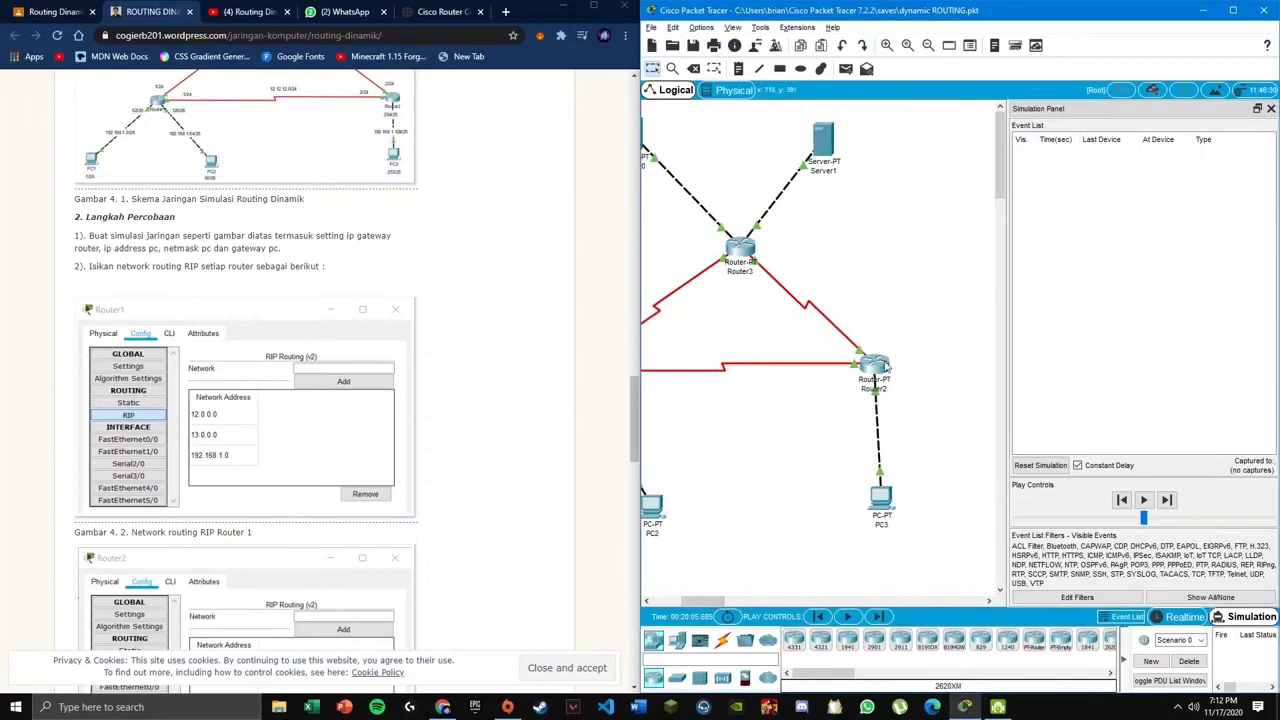
{"action": "left_click", "coordinate": [878, 366]}
{"action": "scroll", "coordinate": [317, 423], "scroll_direction": "down", "scroll_amount": 3}
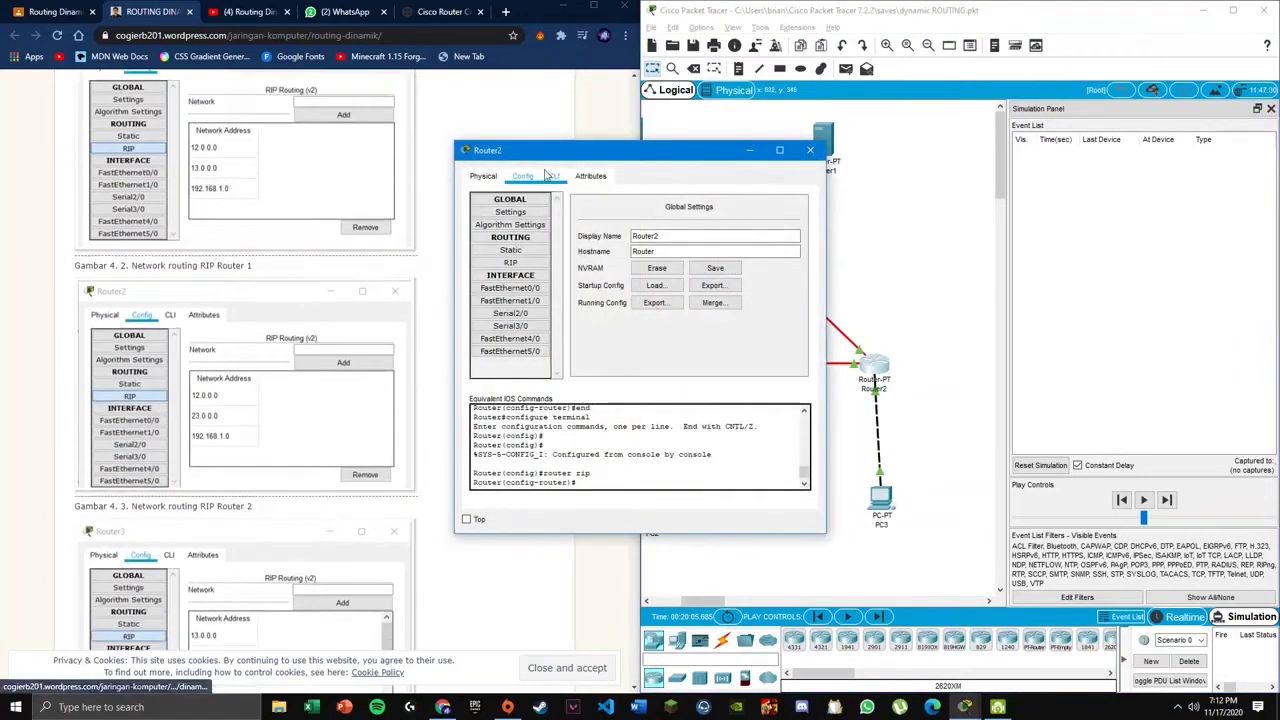
{"action": "left_click", "coordinate": [515, 262]}
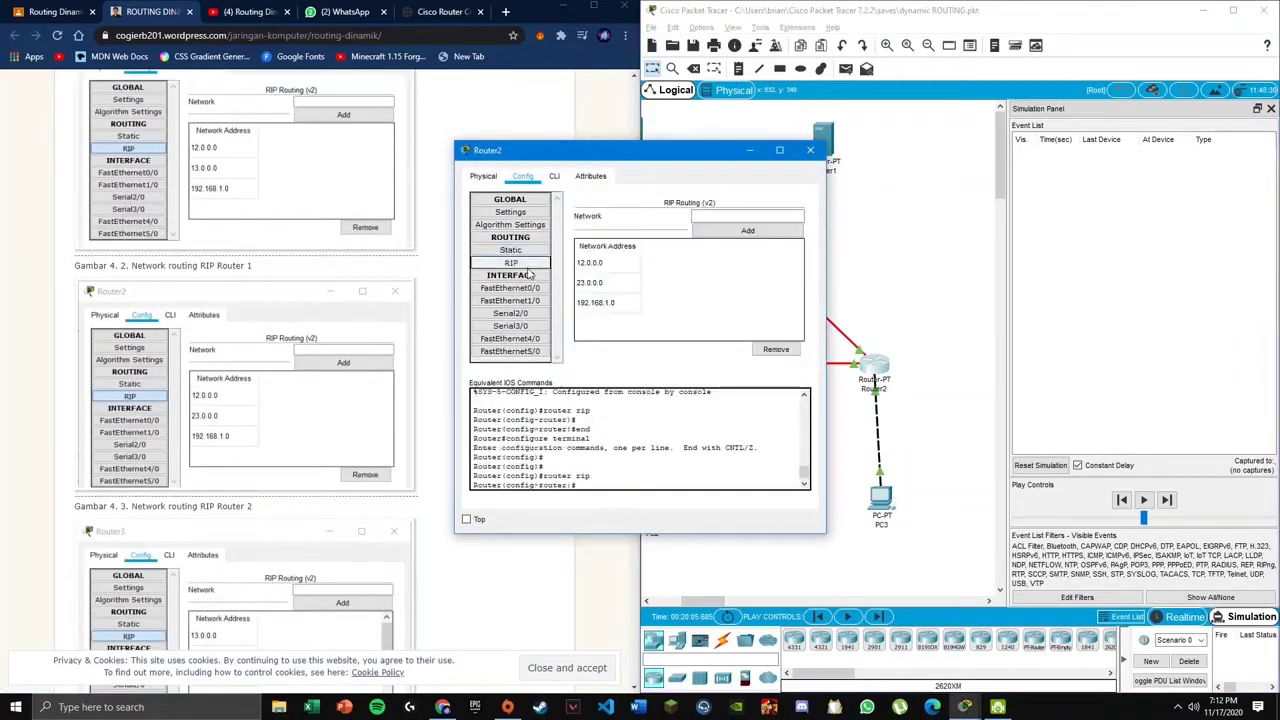
{"action": "left_click", "coordinate": [810, 150]}
- Review the RIP network addresses configured on Router3, and close its window
{"action": "left_click", "coordinate": [750, 302]}
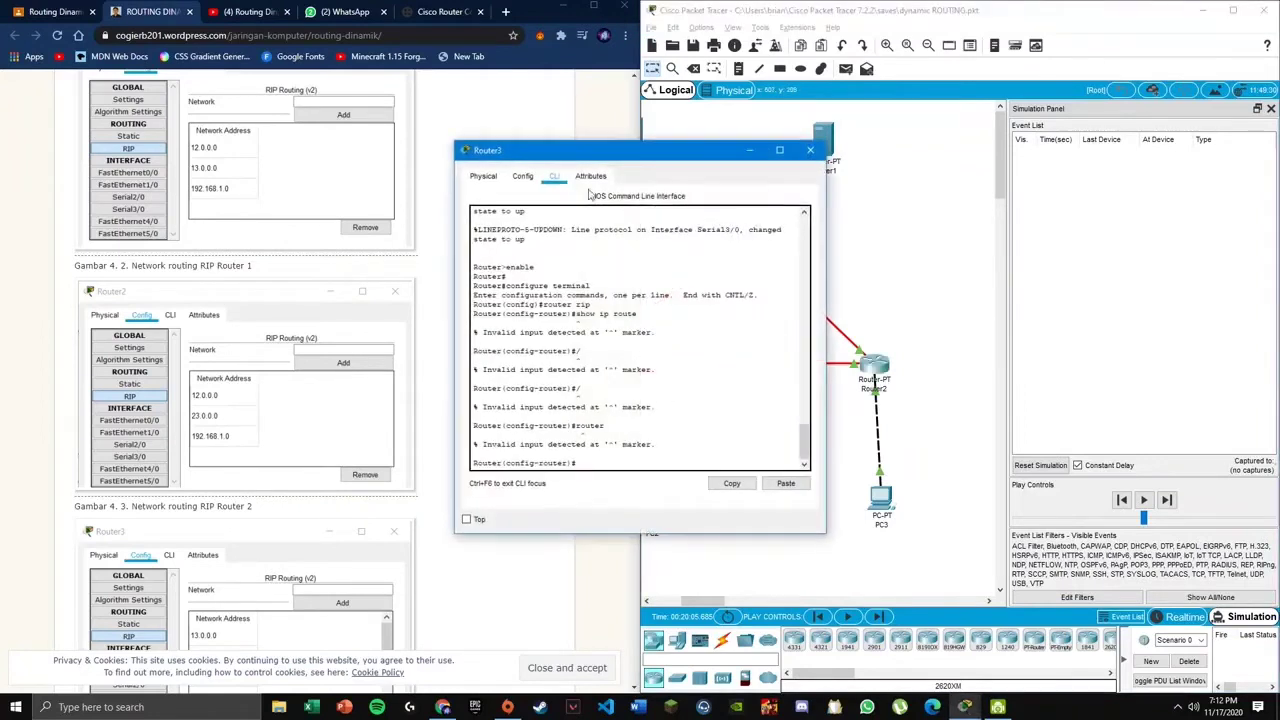
{"action": "left_click", "coordinate": [522, 176]}
{"action": "left_click", "coordinate": [511, 262]}
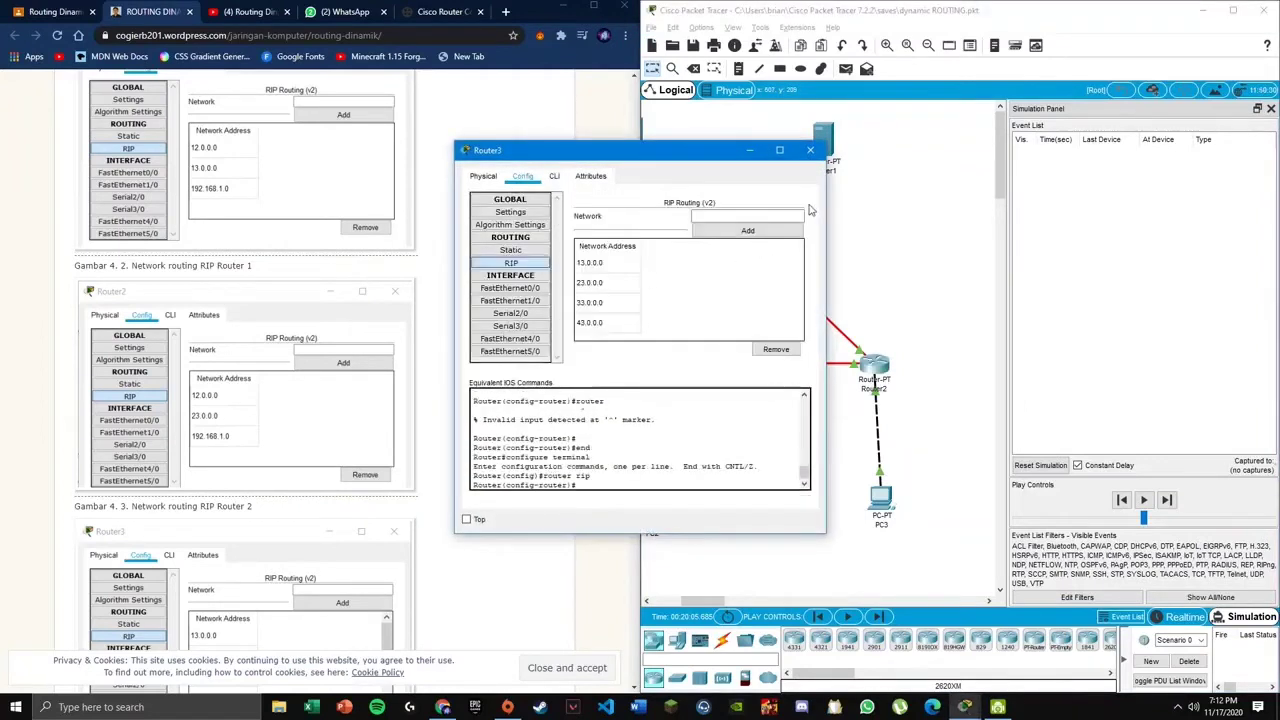
{"action": "left_click", "coordinate": [812, 152]}
- Find the tutorial's no auto-summary and version 2 commands, and open Router1's command-line interface
{"action": "scroll", "coordinate": [334, 386], "scroll_direction": "down", "scroll_amount": 5}
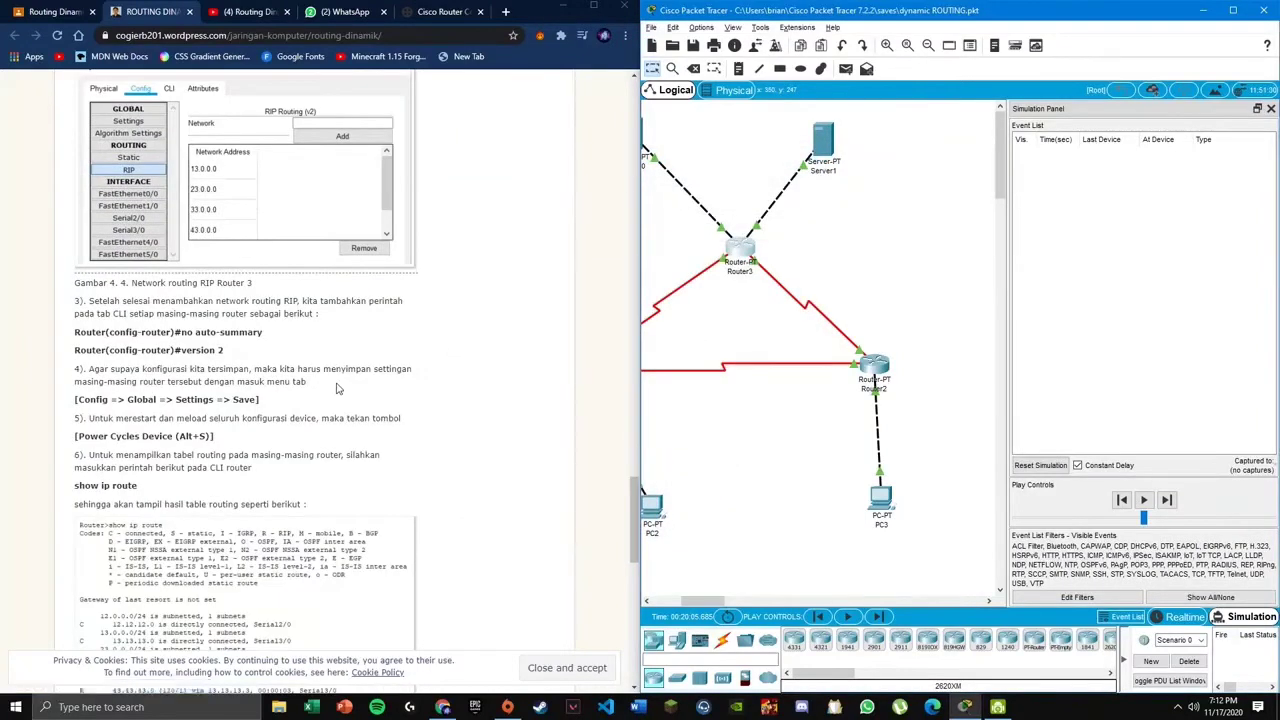
{"action": "left_click_drag", "start_coordinate": [712, 601], "coordinate": [651, 491]}
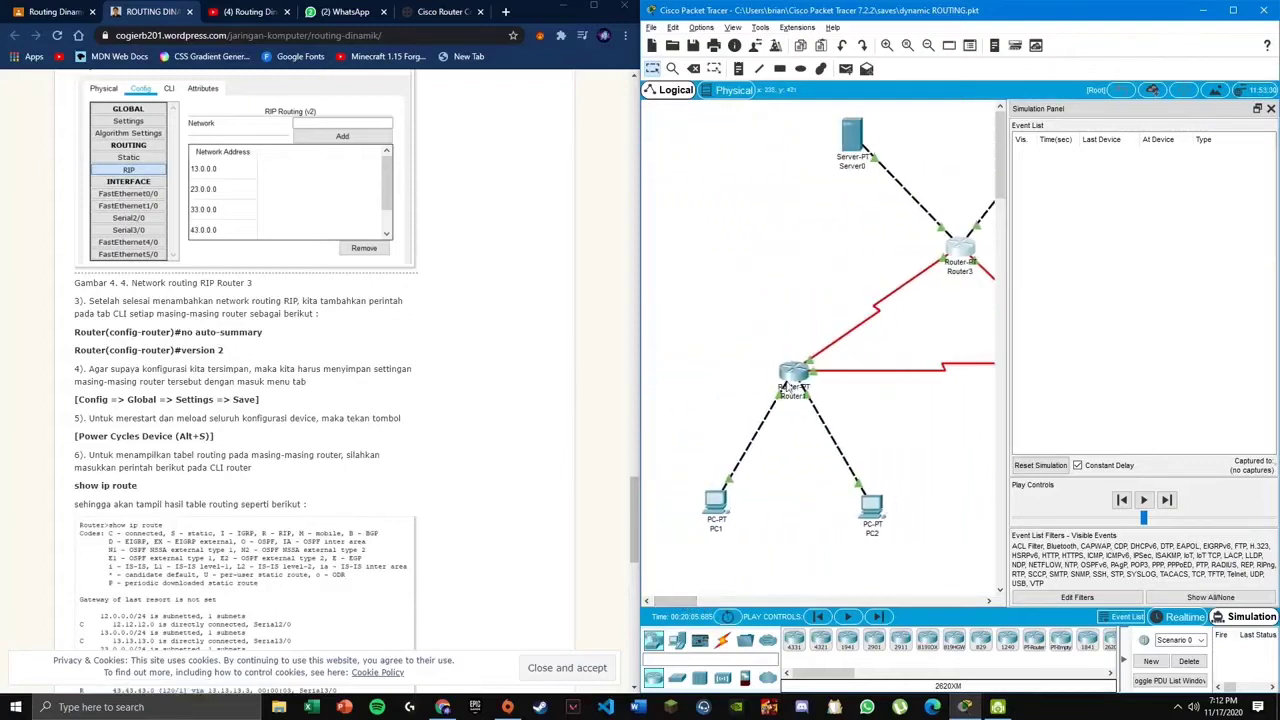
{"action": "left_click", "coordinate": [793, 375]}
{"action": "left_click", "coordinate": [560, 177]}
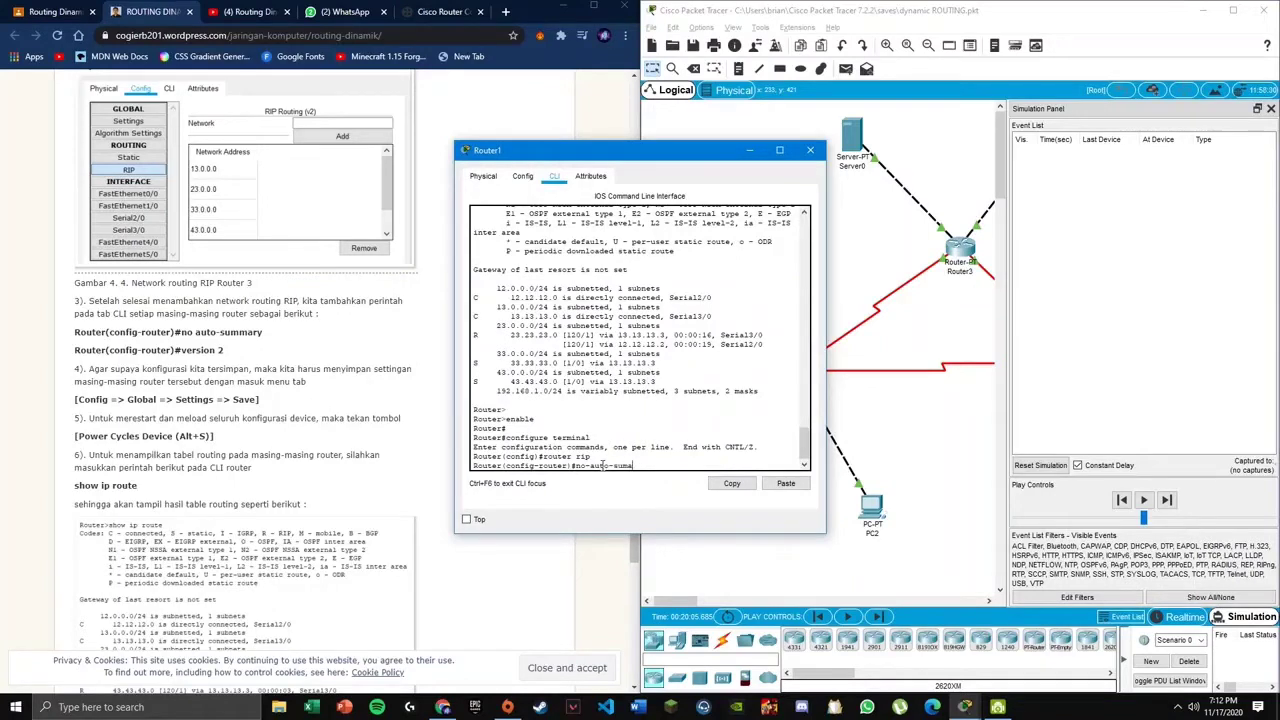
{"action": "type", "text": "to"}
{"action": "key", "text": "BackSpace"}
{"action": "key", "text": "BackSpace"}
{"action": "key", "text": "BackSpace"}
{"action": "key", "text": "BackSpace"}
{"action": "key", "text": "BackSpace"}
{"action": "key", "text": "BackSpace"}
{"action": "key", "text": "BackSpace"}
{"action": "key", "text": "BackSpace"}
{"action": "key", "text": "BackSpace"}
{"action": "key", "text": "BackSpace"}
{"action": "key", "text": "BackSpace"}
{"action": "key", "text": "BackSpace"}
{"action": "key", "text": "BackSpace"}
{"action": "key", "text": "BackSpace"}
{"action": "key", "text": "BackSpace"}
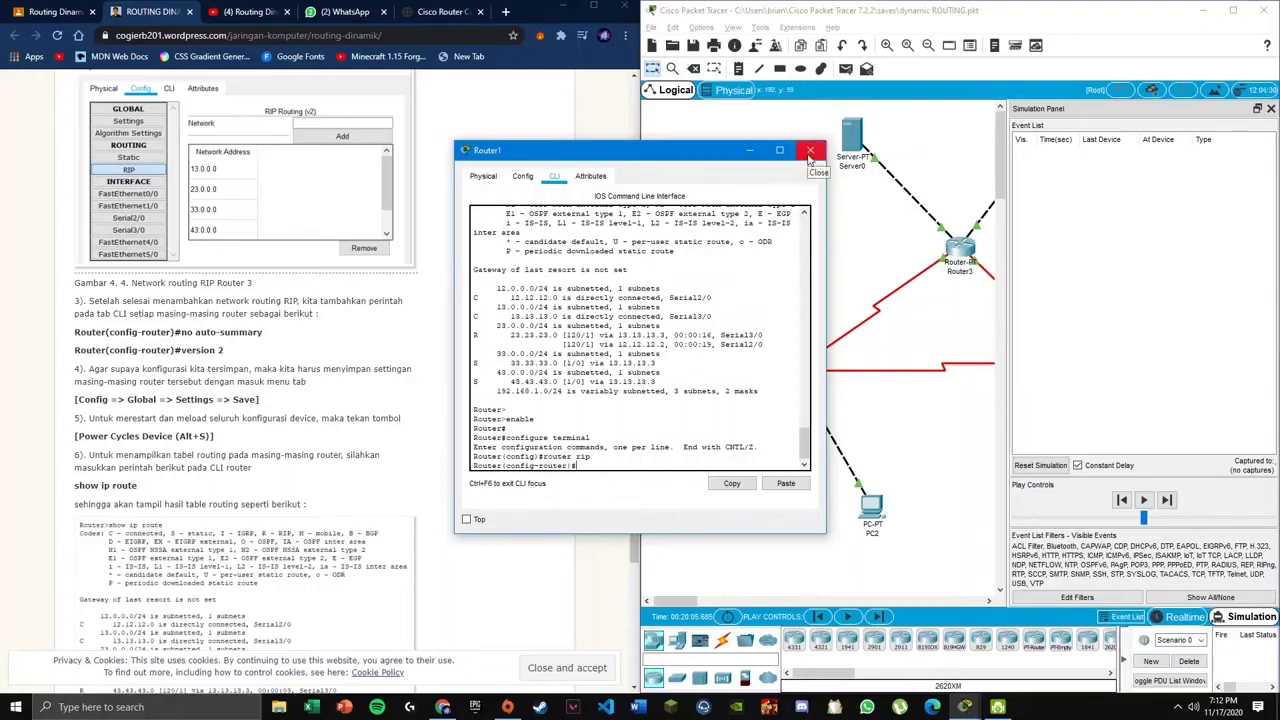
- View Router1's global settings with the NVRAM save option, and close the router's window
{"action": "left_click", "coordinate": [520, 177]}
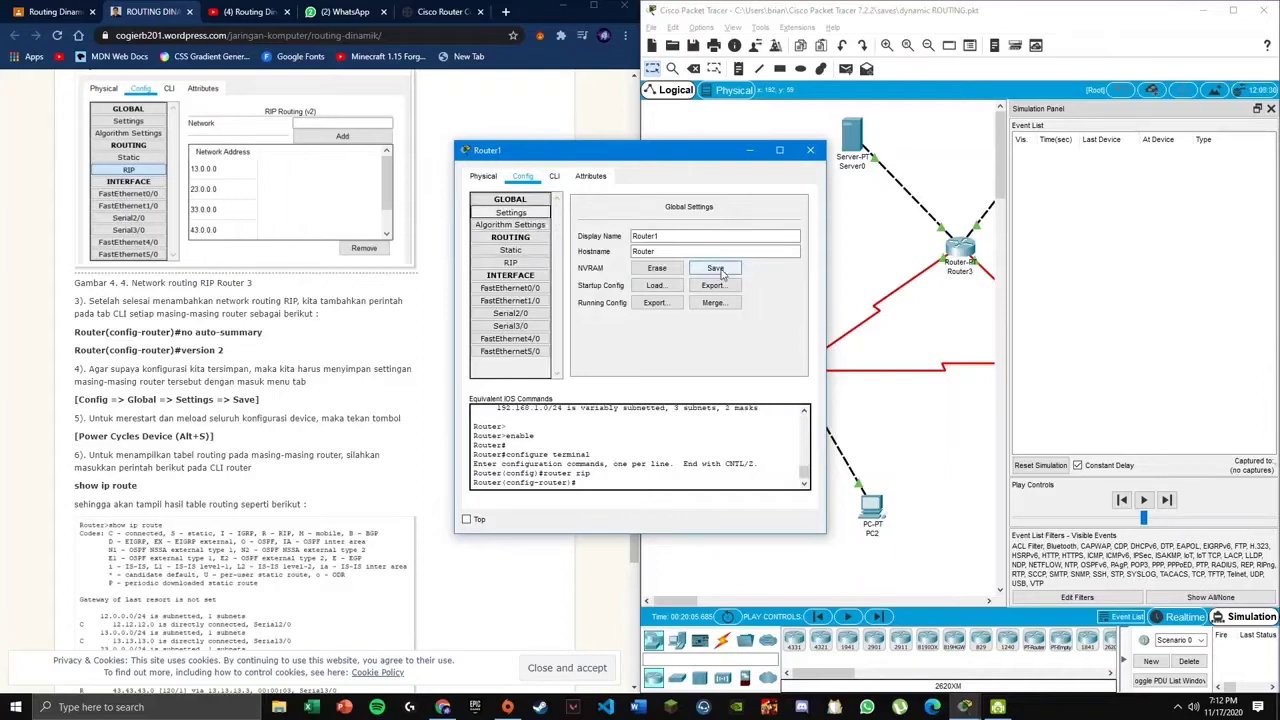
{"action": "left_click", "coordinate": [810, 150]}
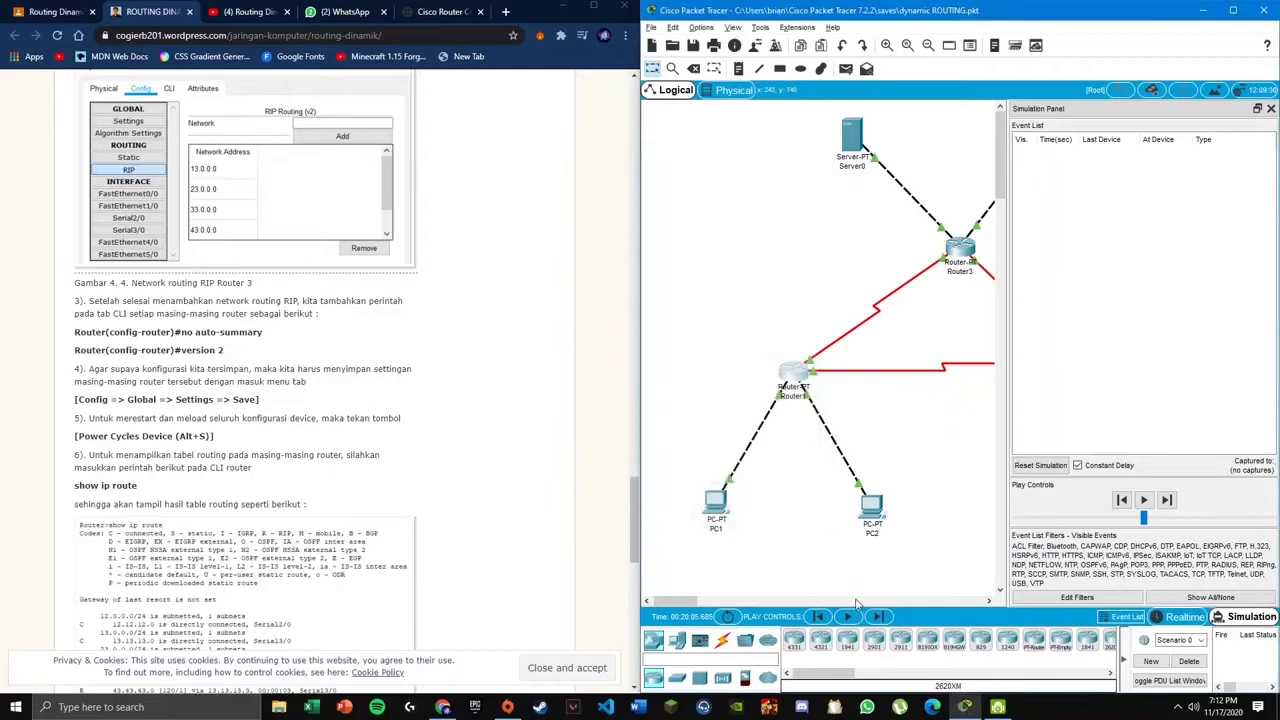
- View the command-line interfaces of Router2 and Router3 in turn, closing each router's window
{"action": "left_click_drag", "start_coordinate": [700, 598], "coordinate": [726, 598]}
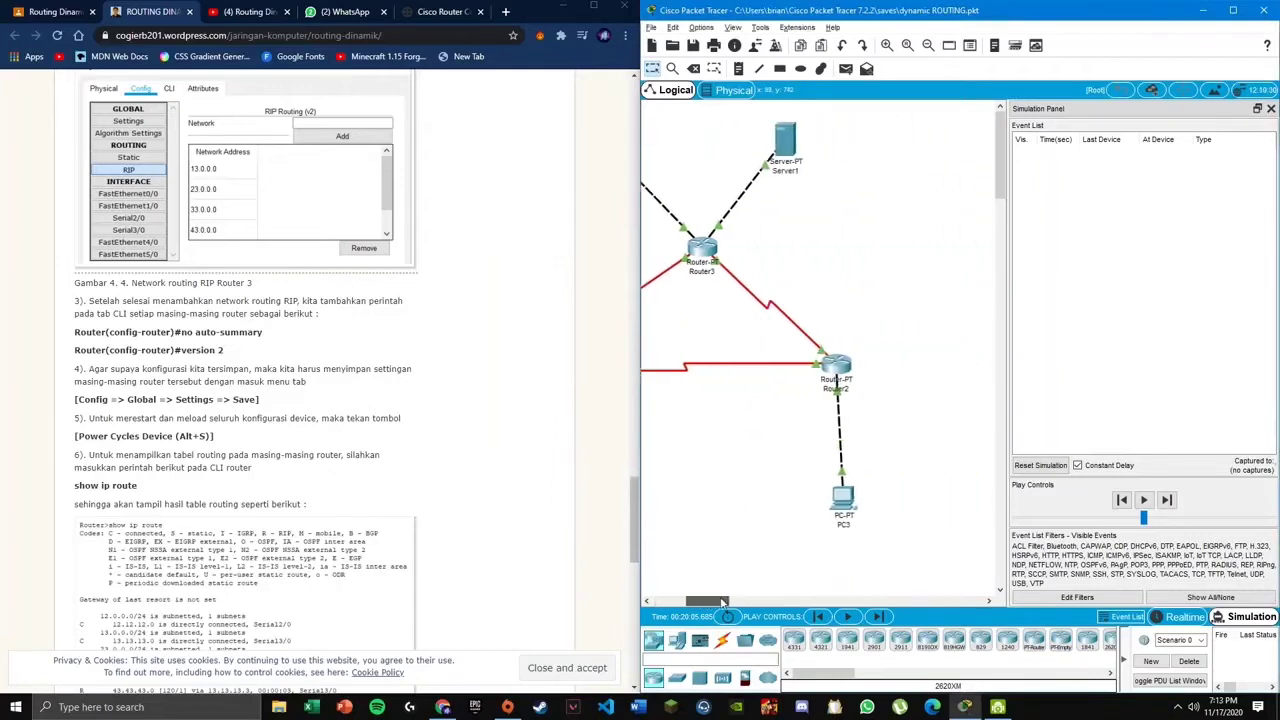
{"action": "left_click", "coordinate": [838, 372]}
{"action": "left_click", "coordinate": [554, 176]}
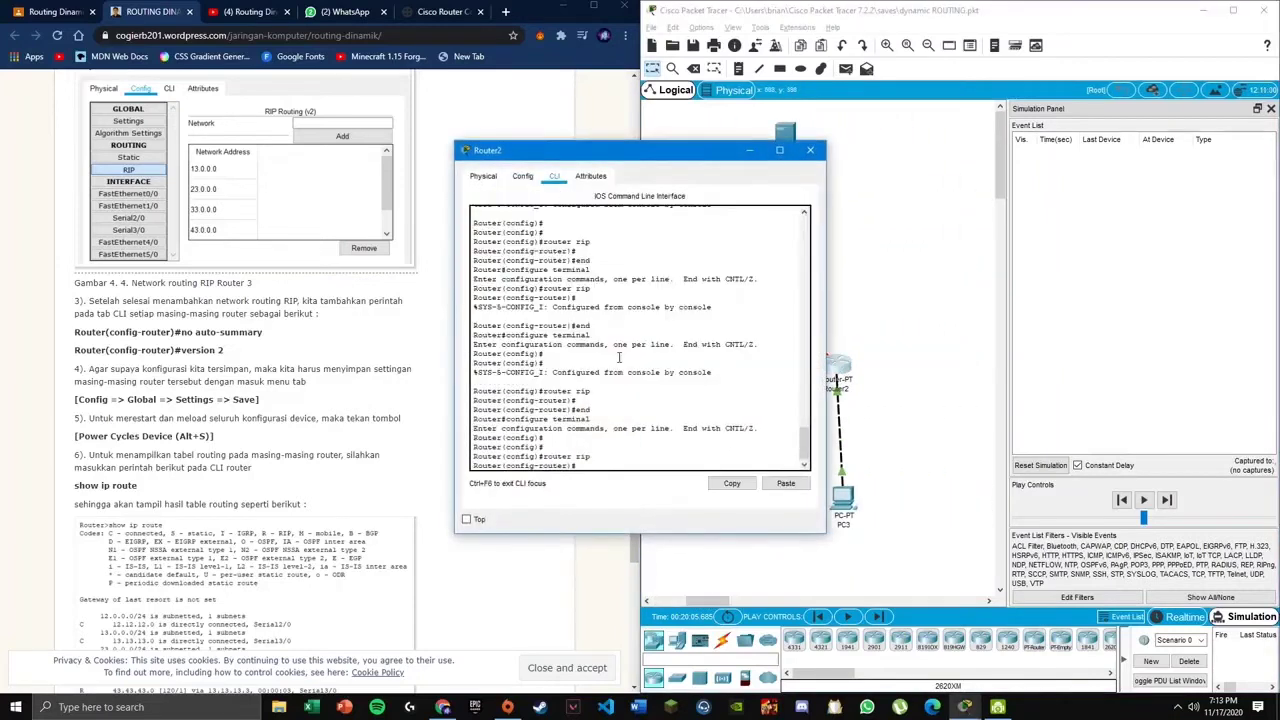
{"action": "left_click", "coordinate": [811, 152]}
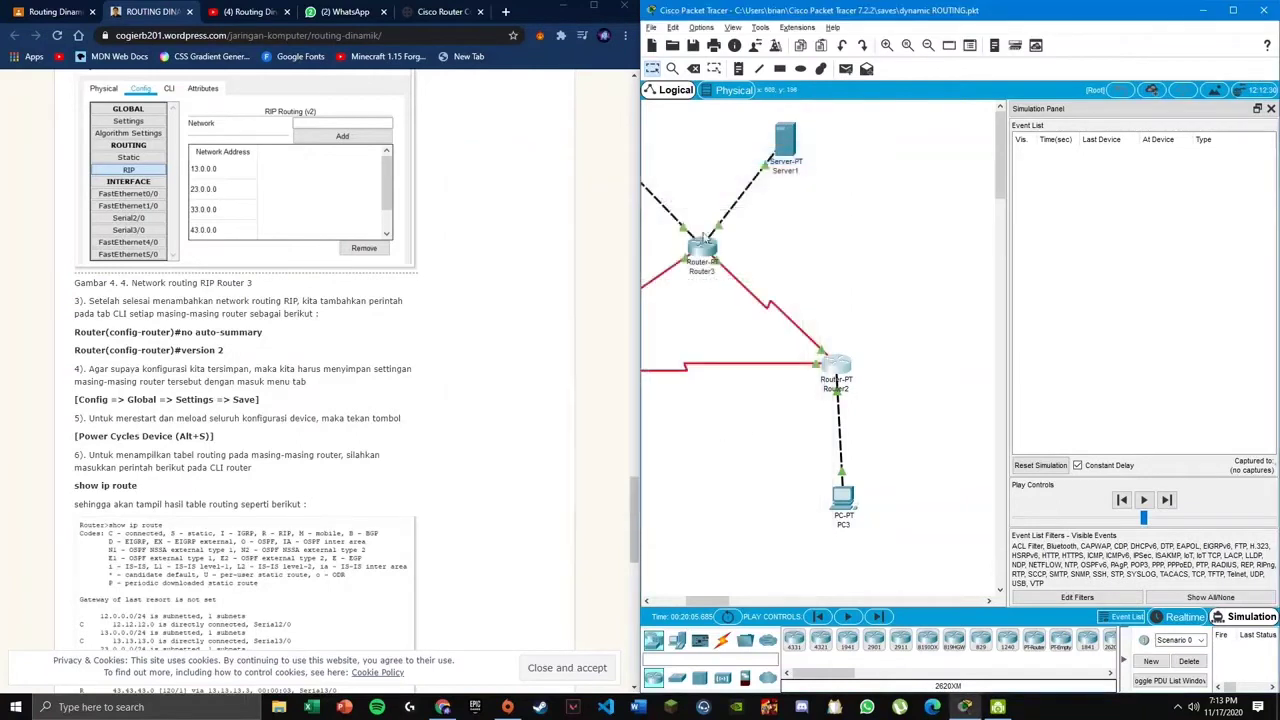
{"action": "left_click", "coordinate": [785, 135]}
{"action": "left_click", "coordinate": [554, 176]}
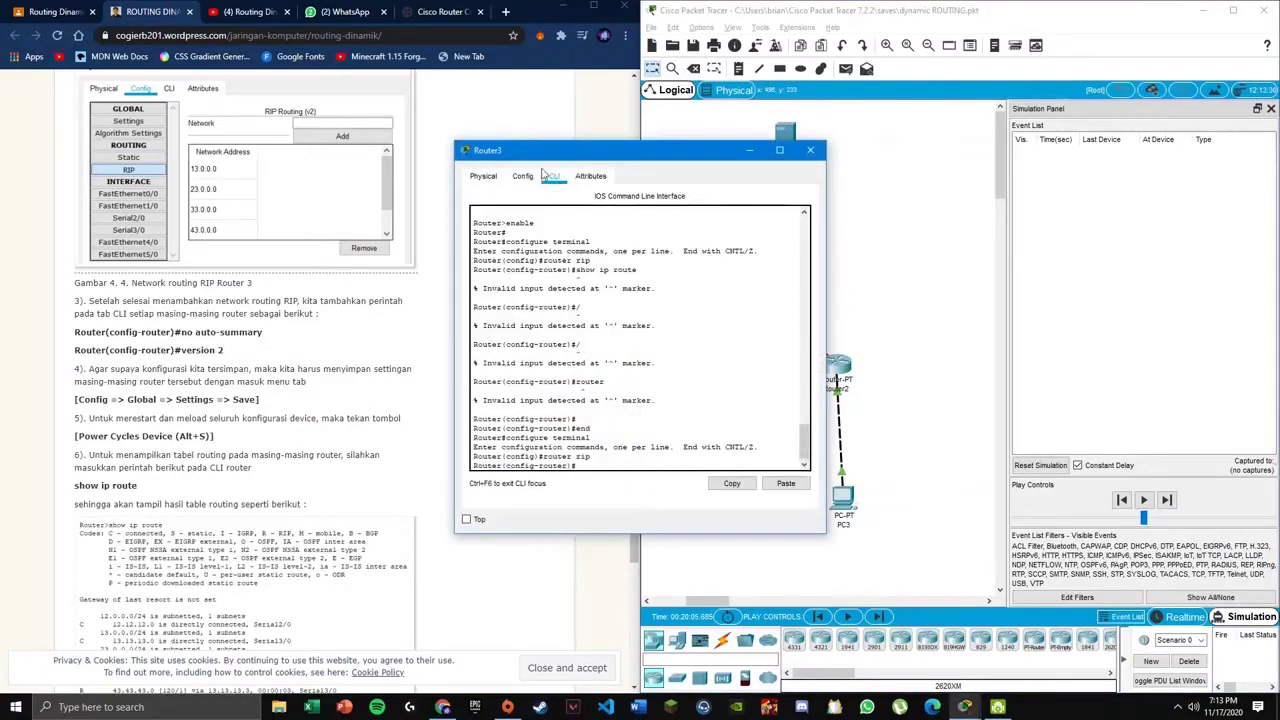
{"action": "left_click", "coordinate": [810, 151]}
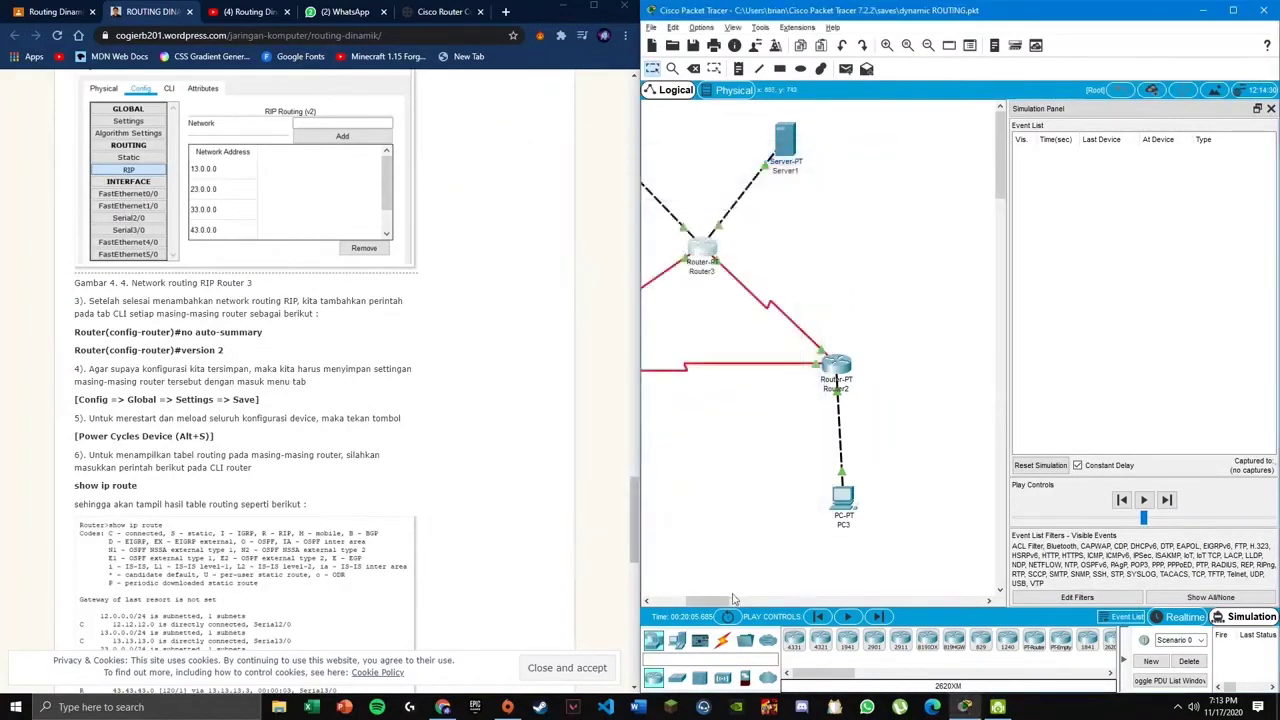
- Find the tutorial's show ip route instruction, and open Router3's command-line interface
{"action": "left_click_drag", "start_coordinate": [735, 600], "coordinate": [695, 600]}
{"action": "scroll", "coordinate": [700, 590], "scroll_direction": "down", "scroll_amount": 3}
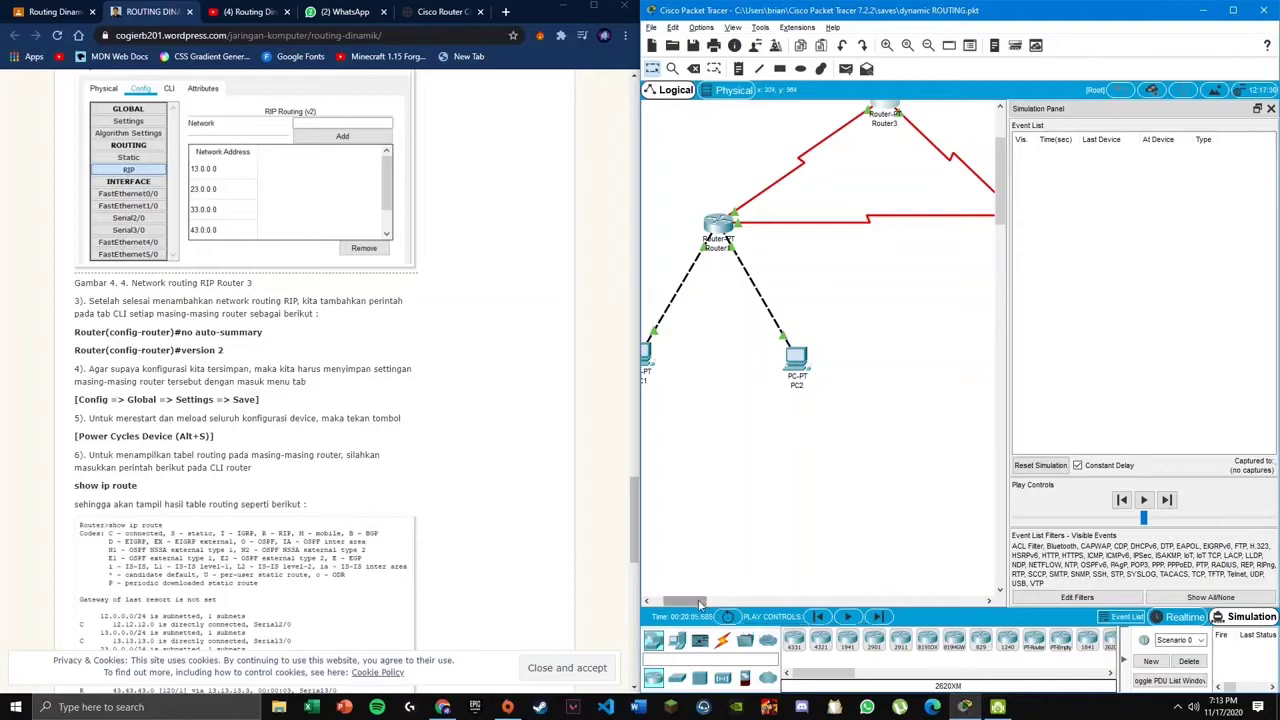
{"action": "left_click_drag", "start_coordinate": [698, 599], "coordinate": [690, 599]}
{"action": "scroll", "coordinate": [461, 529], "scroll_direction": "down", "scroll_amount": 2}
{"action": "scroll", "coordinate": [461, 529], "scroll_direction": "down", "scroll_amount": 3}
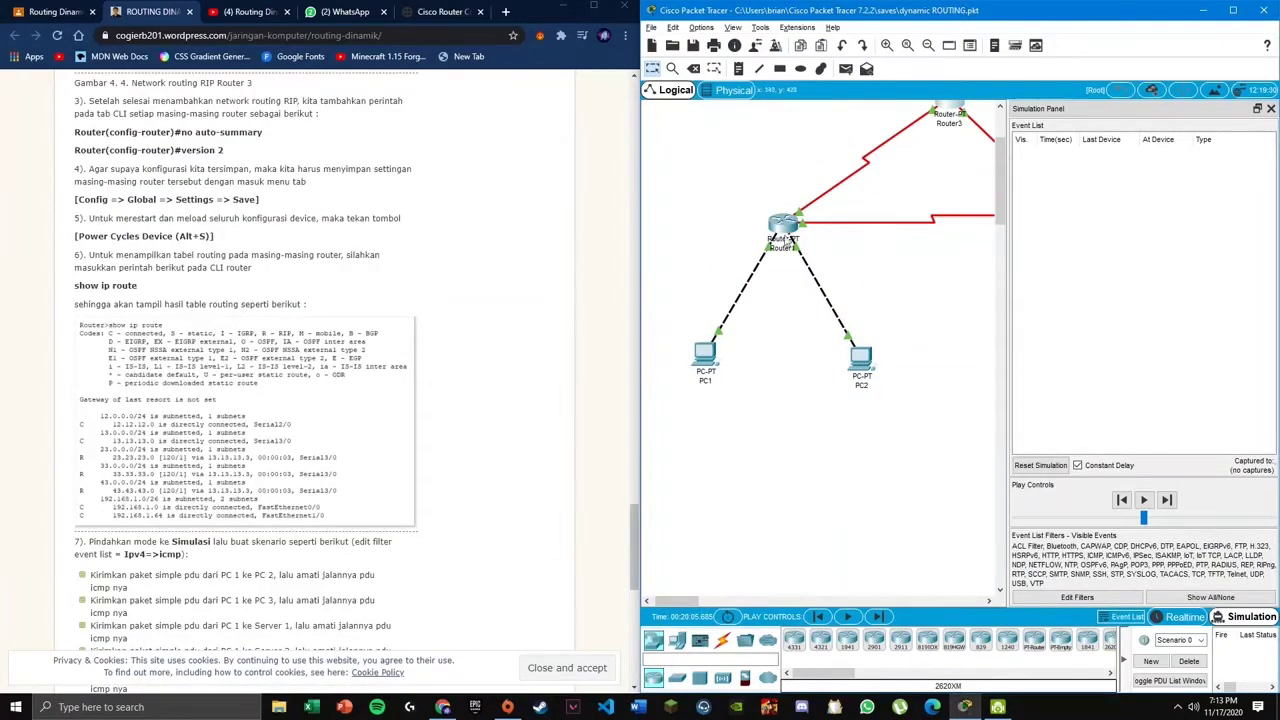
{"action": "scroll", "coordinate": [276, 265], "scroll_direction": "up", "scroll_amount": 2}
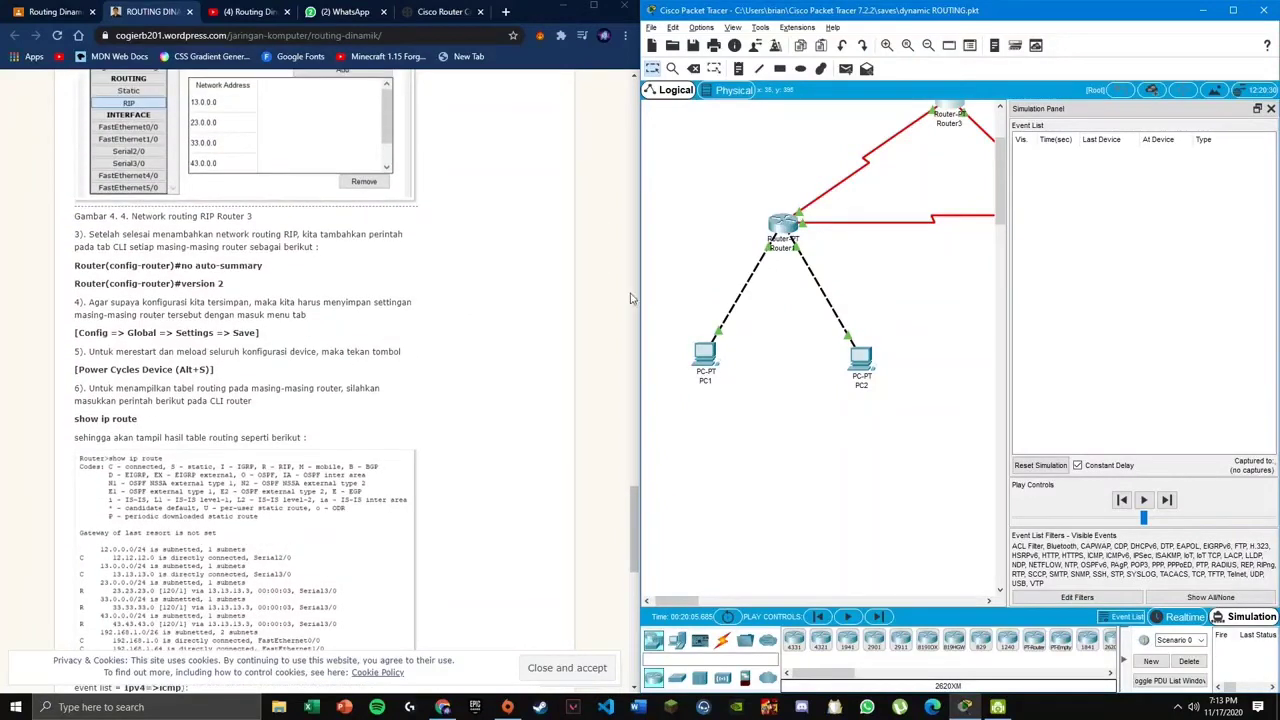
{"action": "left_click", "coordinate": [784, 228]}
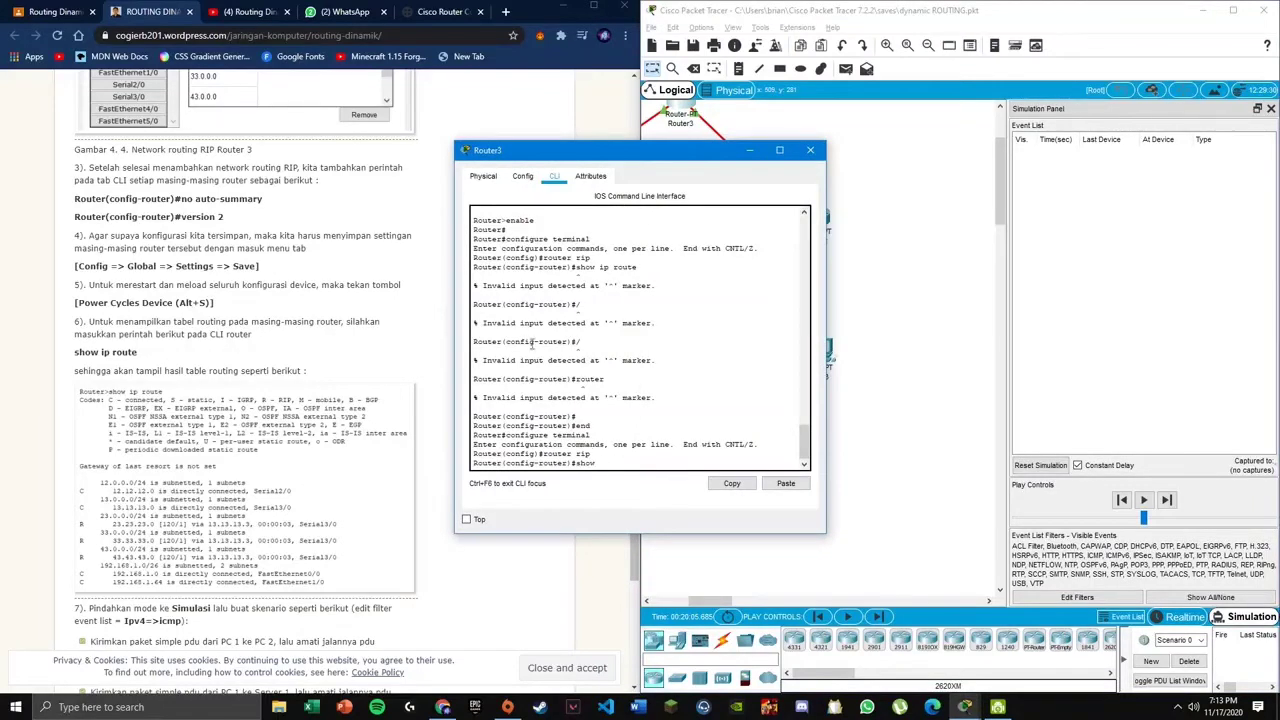
- Try to run show ip route from Router3's RIP configuration mode
{"action": "scroll", "coordinate": [303, 307], "scroll_direction": "up", "scroll_amount": 4}
{"action": "scroll", "coordinate": [294, 320], "scroll_direction": "down", "scroll_amount": 3}
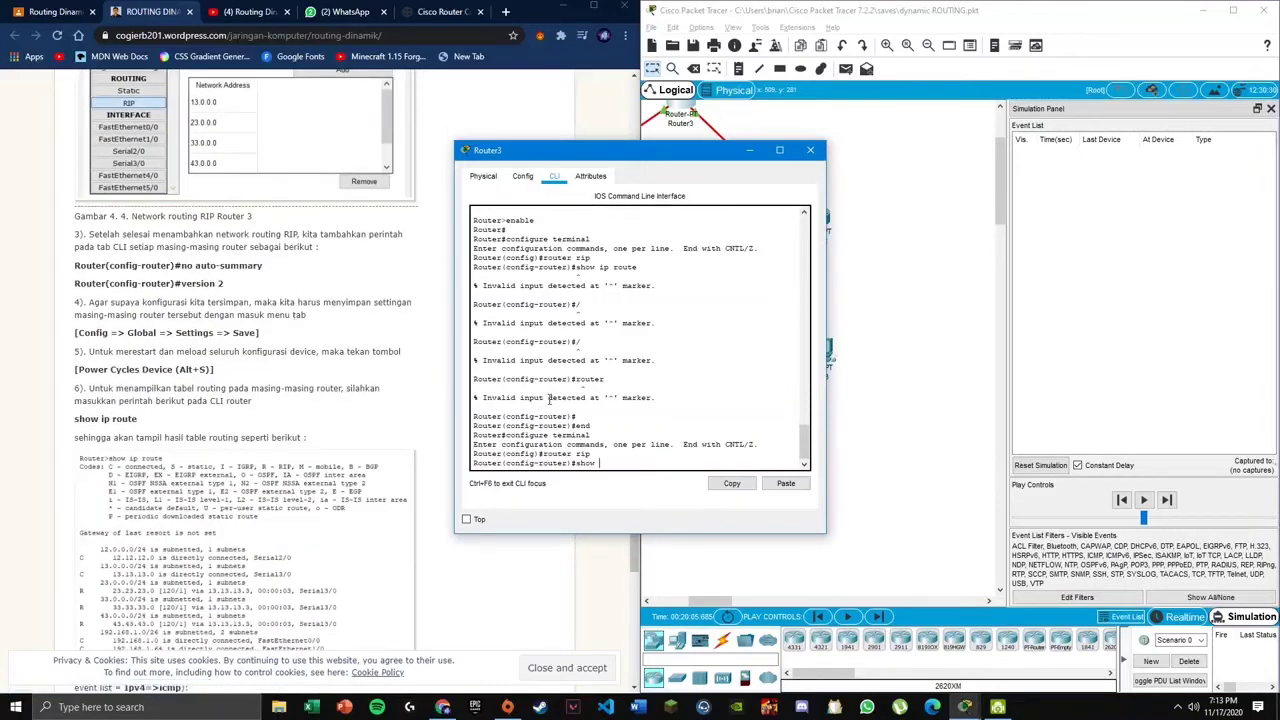
{"action": "type", "text": "te"}
{"action": "key", "text": "Return"}
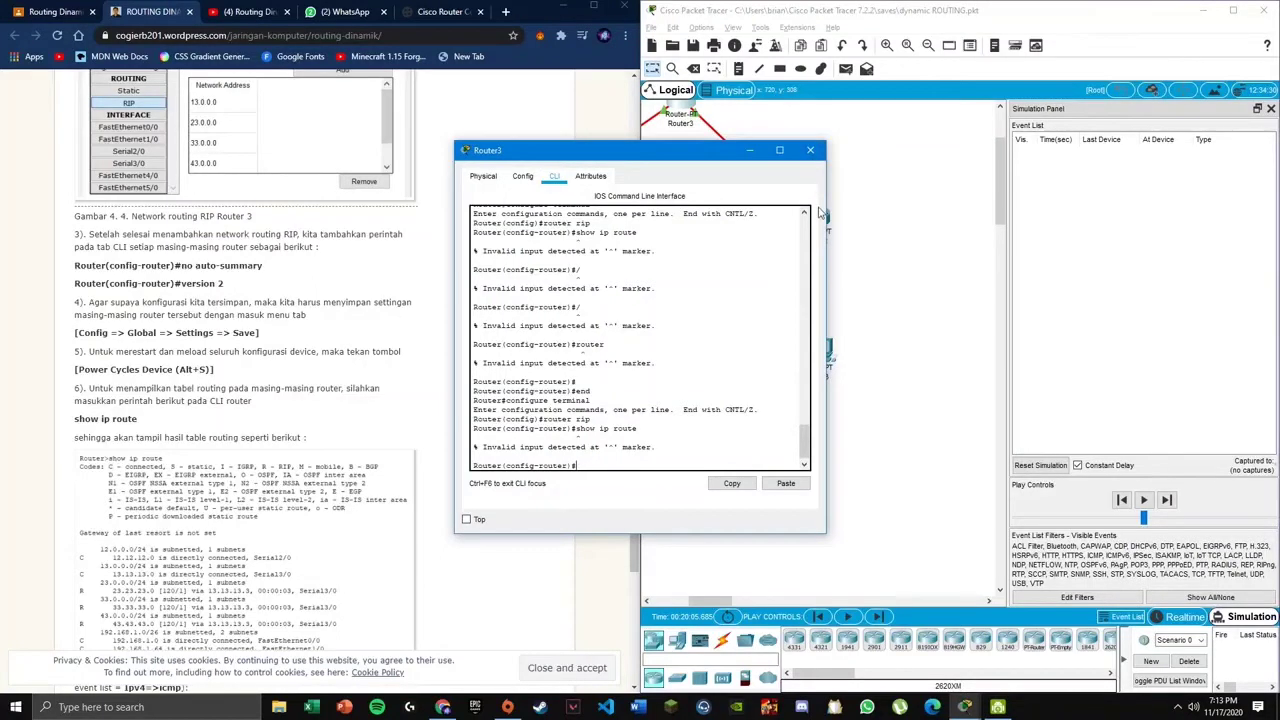
- Leave both configuration modes on Router3 with exit, and display its routing table with show ip route
{"action": "type", "text": "t"}
{"action": "key", "text": "Return"}
{"action": "type", "text": "exit"}
{"action": "key", "text": "Return"}
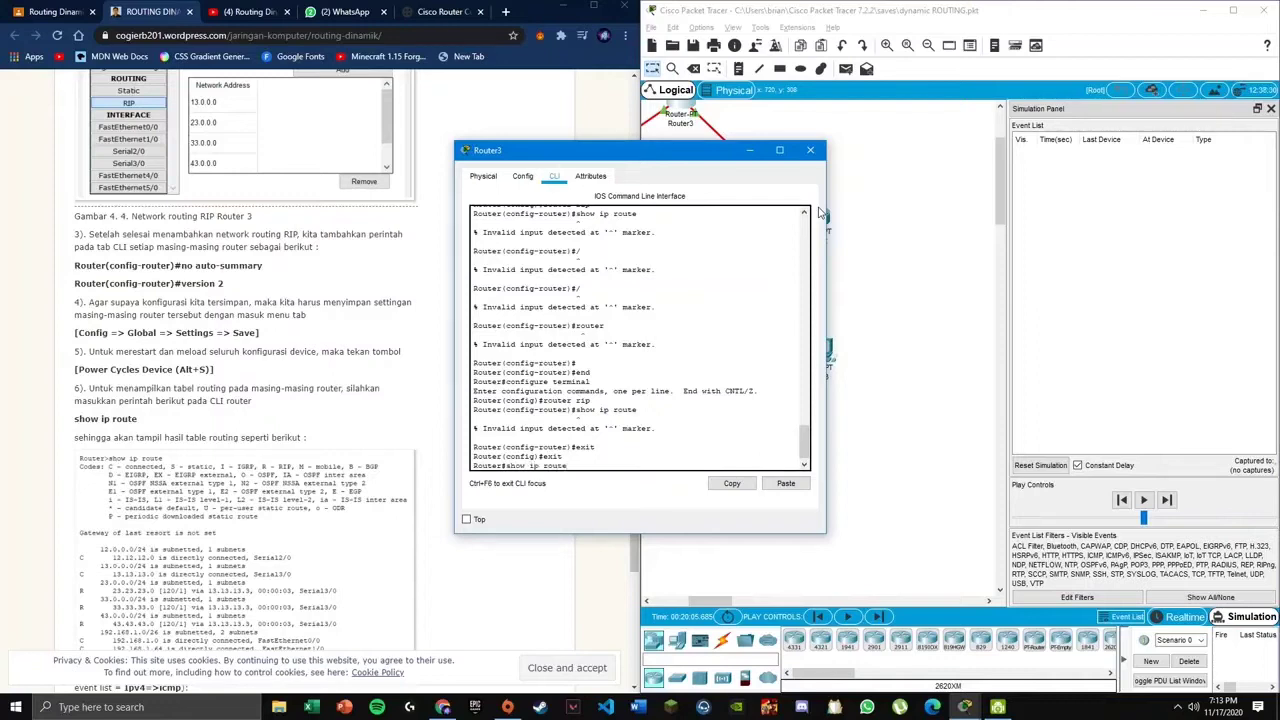
{"action": "key", "text": "Return"}
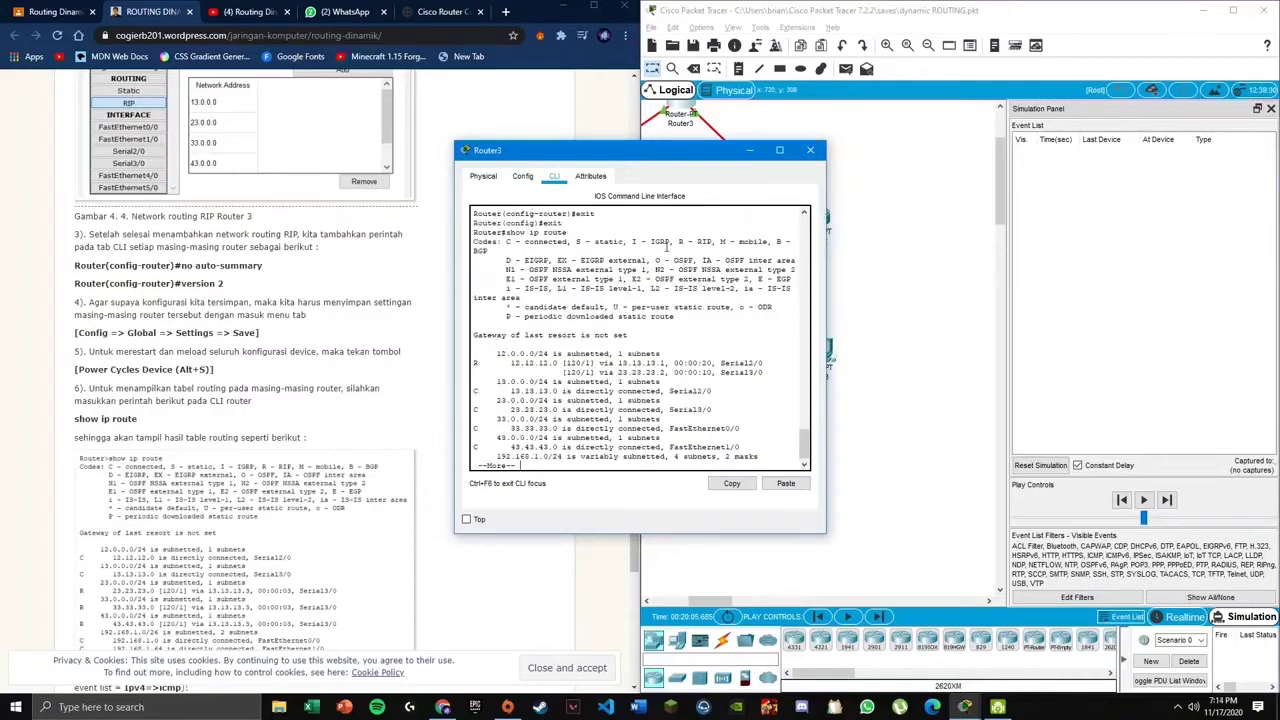
- Highlight the RIP-learned routes in Router3's routing table, and open Router3's RIP network list
{"action": "left_click_drag", "start_coordinate": [773, 463], "coordinate": [648, 365]}
{"action": "left_click", "coordinate": [726, 370]}
{"action": "left_click_drag", "start_coordinate": [775, 375], "coordinate": [495, 346]}
{"action": "left_click", "coordinate": [489, 344]}
{"action": "left_click", "coordinate": [522, 176]}
{"action": "left_click", "coordinate": [511, 263]}
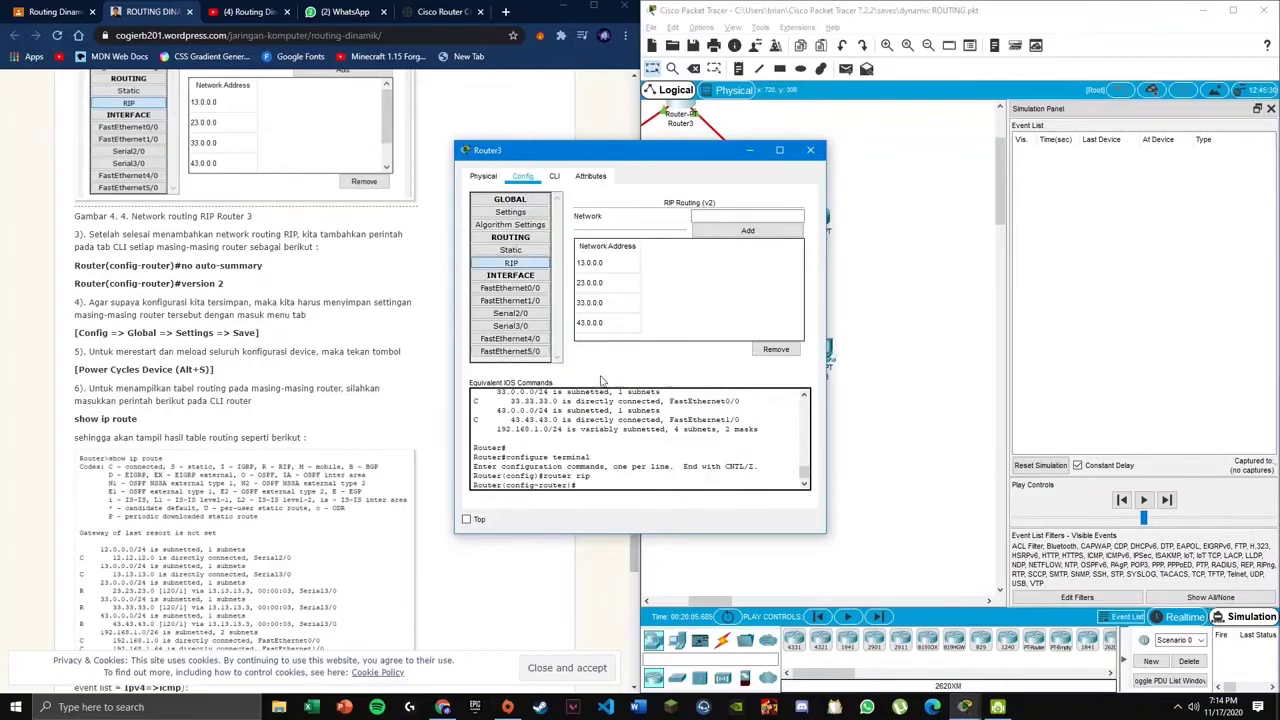
- Find the tutorial's list of simple PDU simulation tests, and close Router3's configuration window
{"action": "scroll", "coordinate": [441, 417], "scroll_direction": "down", "scroll_amount": 5}
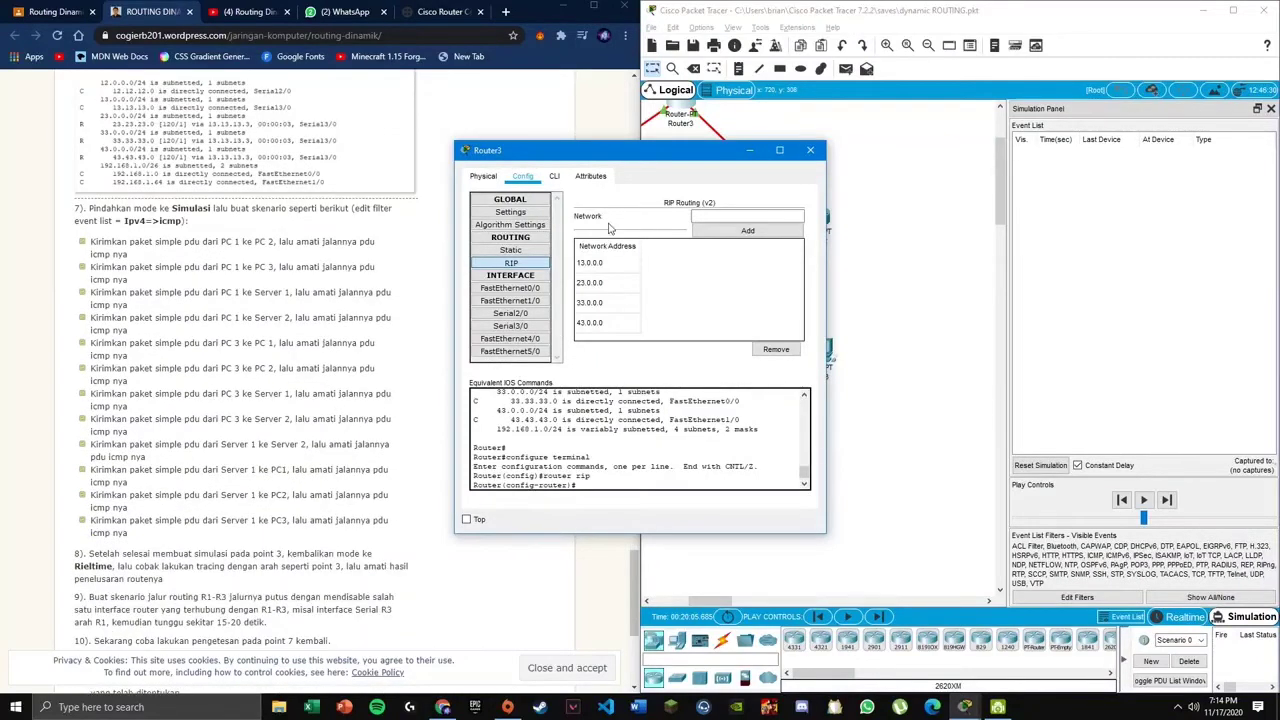
{"action": "left_click", "coordinate": [558, 176]}
{"action": "scroll", "coordinate": [222, 290], "scroll_direction": "up", "scroll_amount": 3}
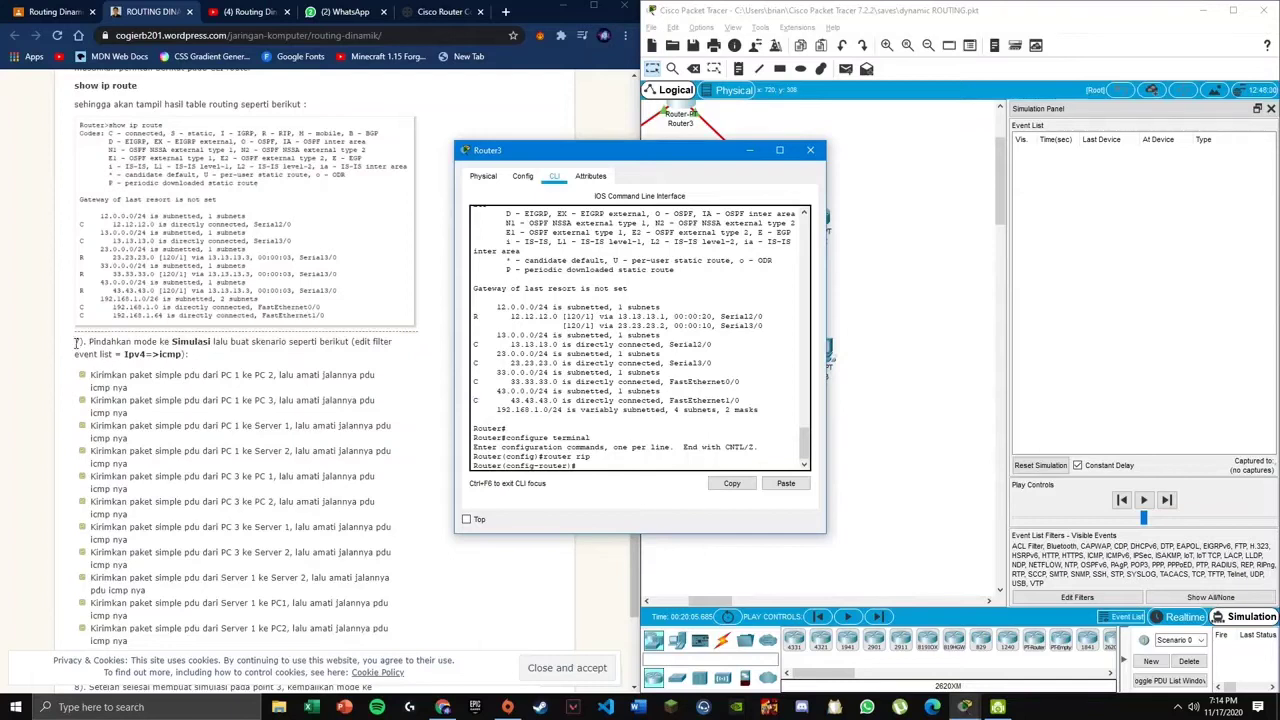
{"action": "left_click", "coordinate": [810, 151]}
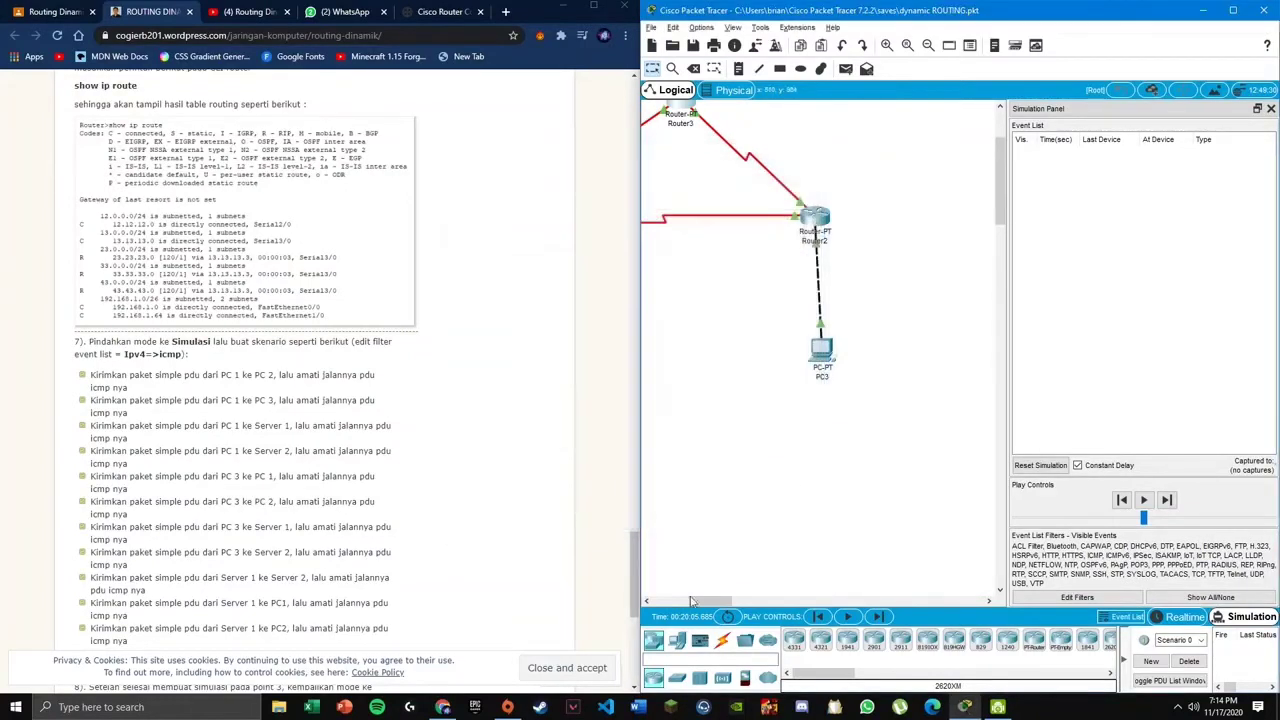
- Add a simple PDU from PC1 to PC2 for the tutorial's first simulation test
{"action": "mouse_move", "coordinate": [690, 601]}
{"action": "left_mouse_down"}
{"action": "mouse_move", "coordinate": [702, 601]}
{"action": "mouse_move", "coordinate": [677, 605]}
{"action": "left_mouse_up"}
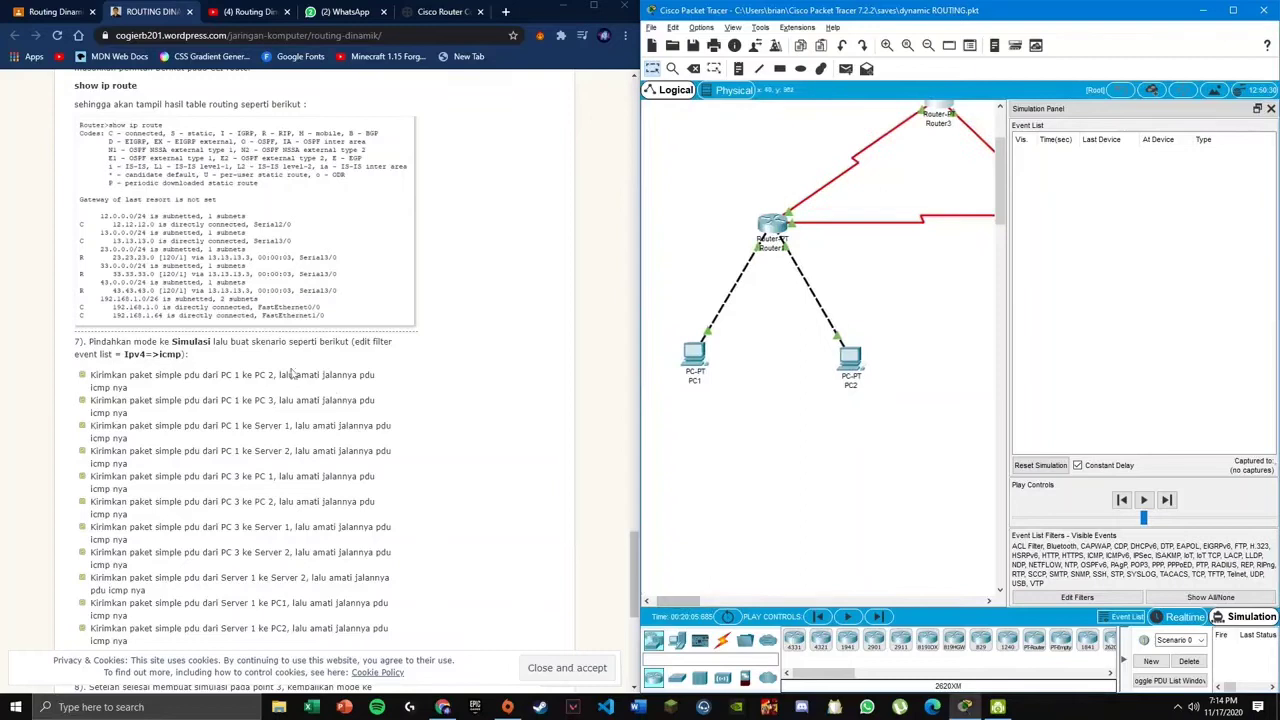
{"action": "left_click", "coordinate": [845, 68]}
{"action": "left_click", "coordinate": [698, 360]}
{"action": "left_click", "coordinate": [850, 358]}
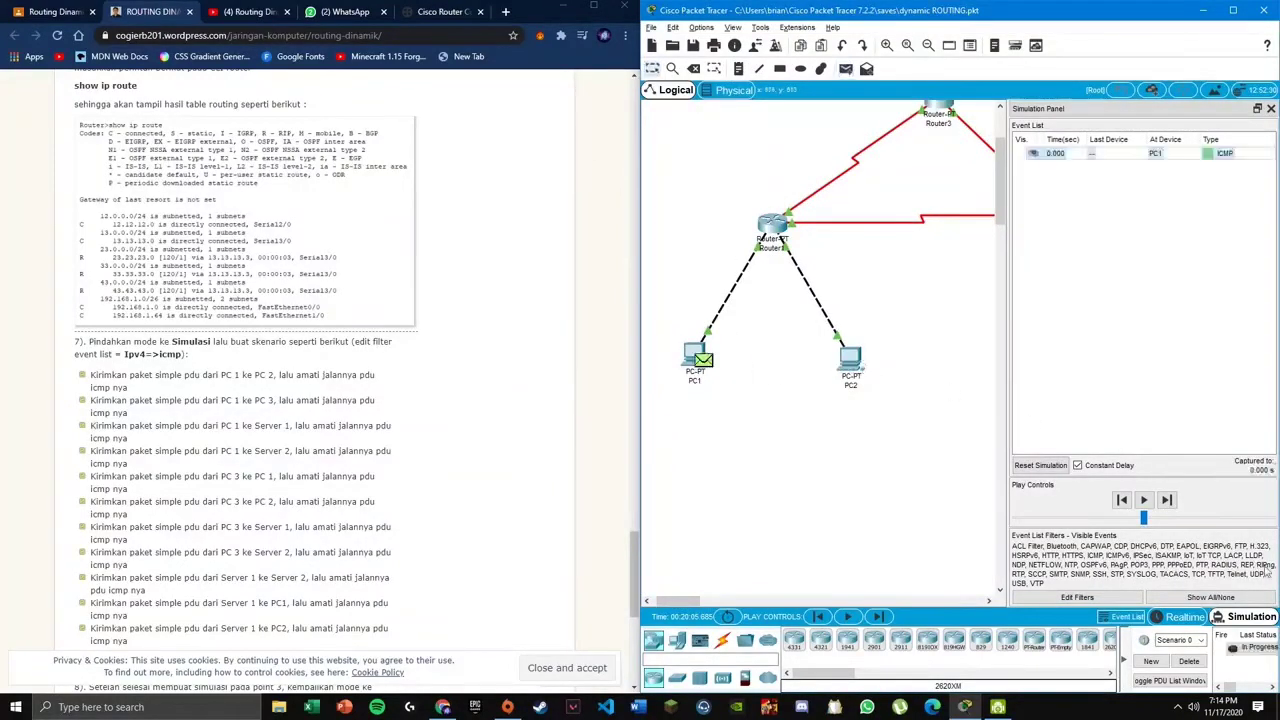
- Advance the simulation event by event until PC2's reply reaches PC1, and delete the test from Scenario 0
{"action": "left_click", "coordinate": [1167, 500]}
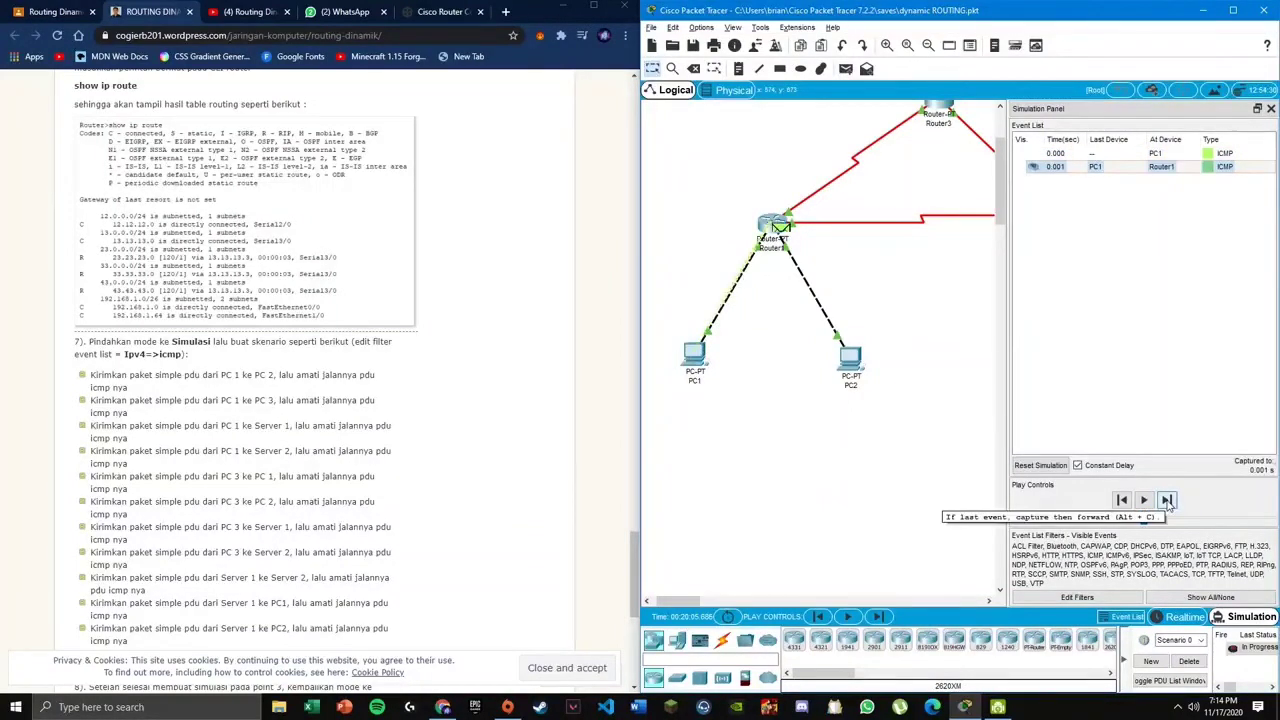
{"action": "left_click", "coordinate": [1167, 500]}
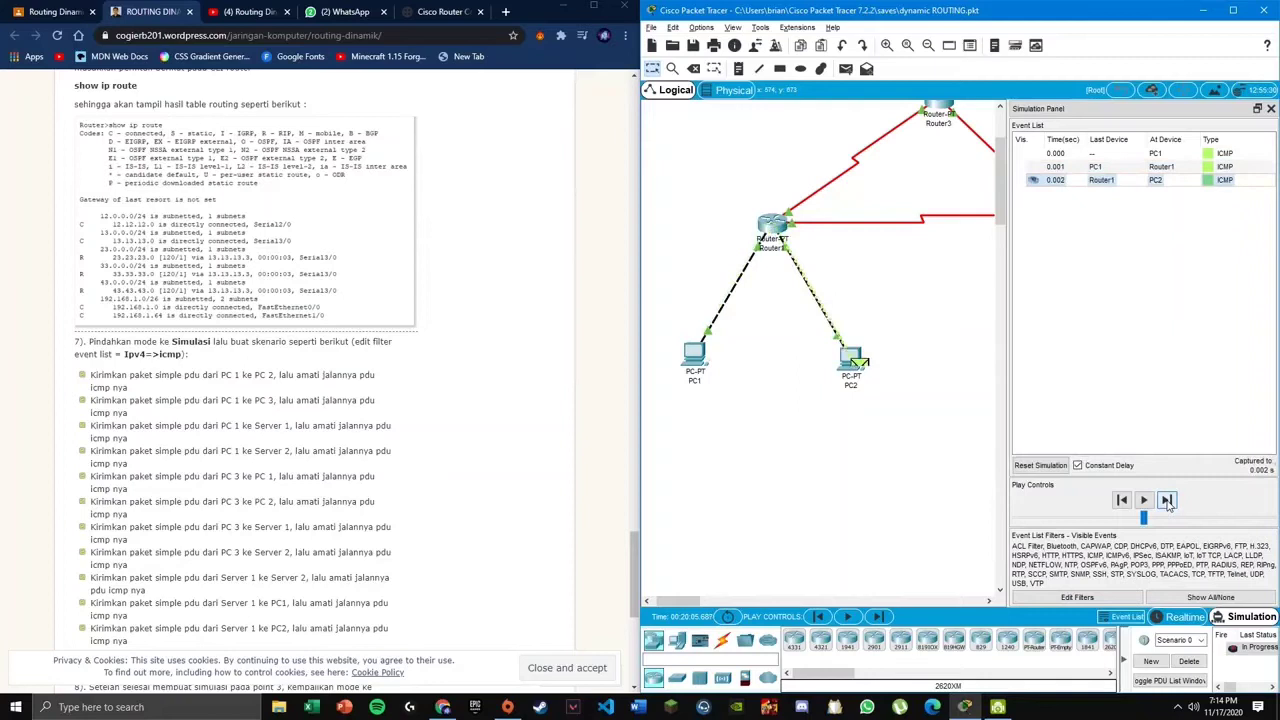
{"action": "left_click", "coordinate": [1167, 500]}
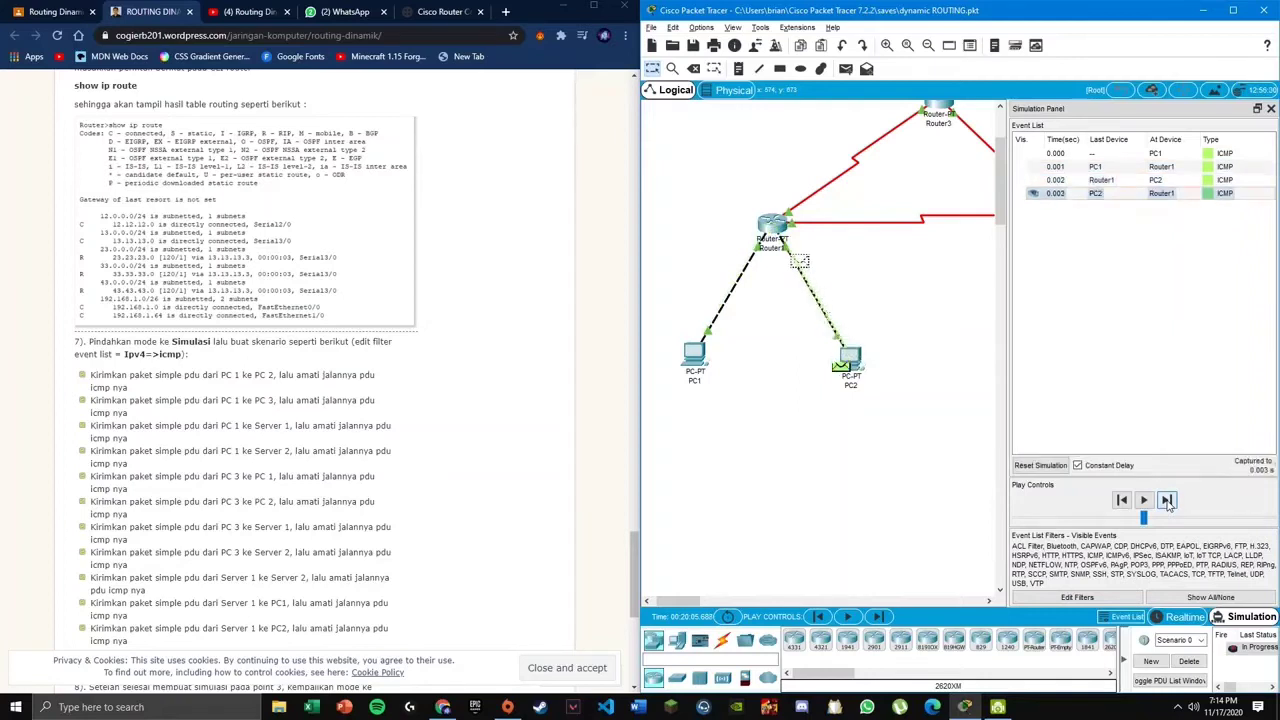
{"action": "left_click", "coordinate": [1167, 500]}
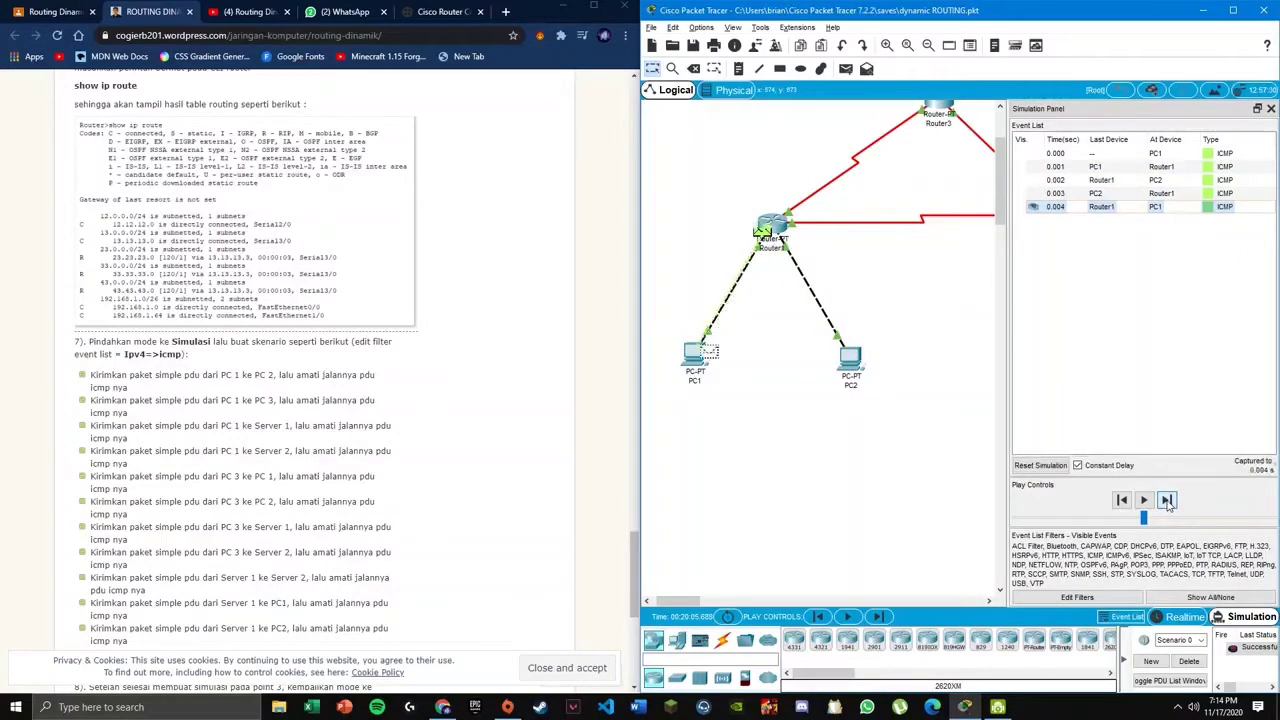
{"action": "left_click", "coordinate": [1189, 664]}
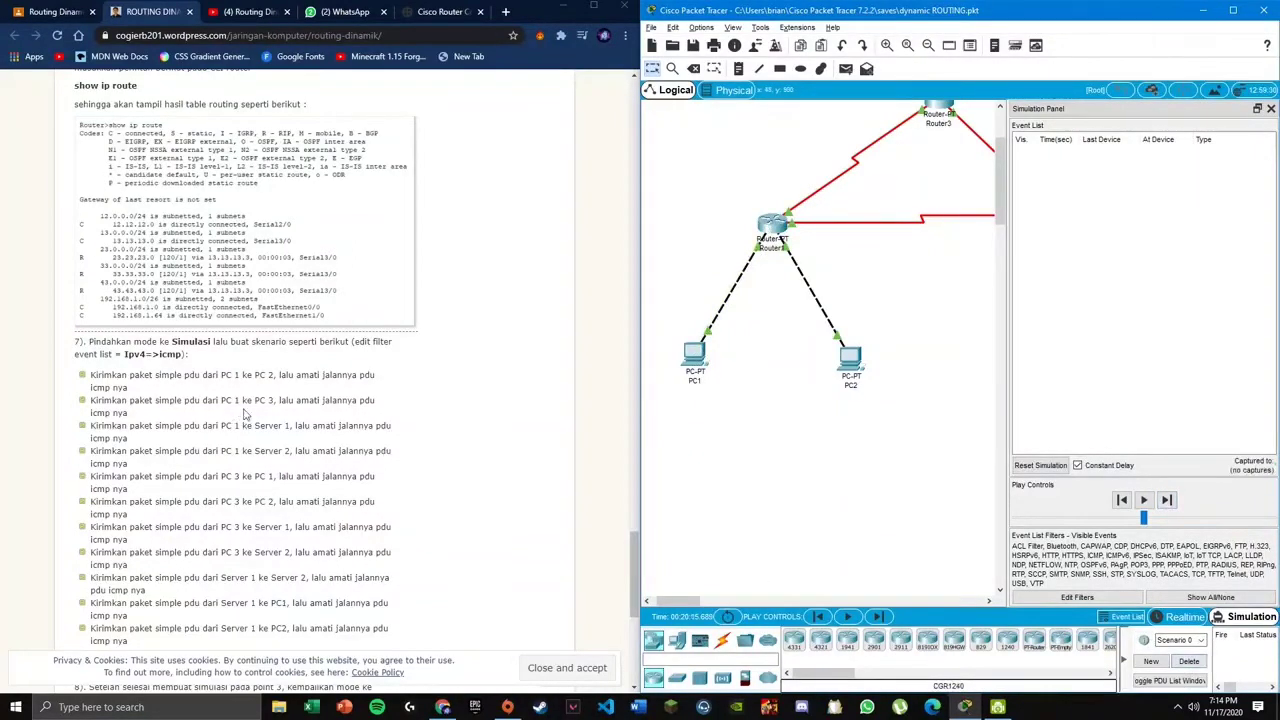
- Add a simple PDU from PC1 to PC3
{"action": "left_click", "coordinate": [845, 68]}
{"action": "left_click", "coordinate": [700, 362]}
{"action": "mouse_move", "coordinate": [679, 600]}
{"action": "left_mouse_down"}
{"action": "mouse_move", "coordinate": [704, 600]}
{"action": "mouse_move", "coordinate": [690, 600]}
{"action": "left_mouse_up"}
{"action": "left_click", "coordinate": [875, 352]}
- Follow the PC1-to-PC3 packet through each event until the reply returns to PC1, and delete the test from Scenario 0
{"action": "left_click", "coordinate": [1167, 499]}
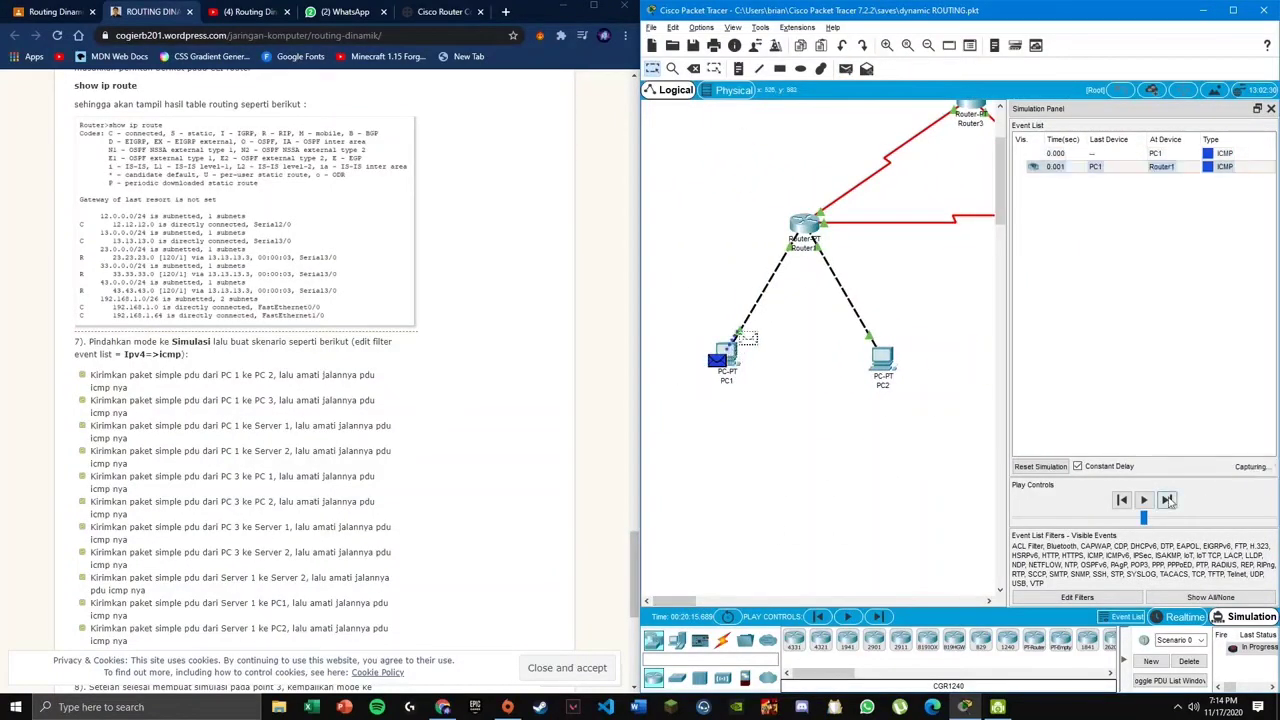
{"action": "left_click", "coordinate": [1168, 500]}
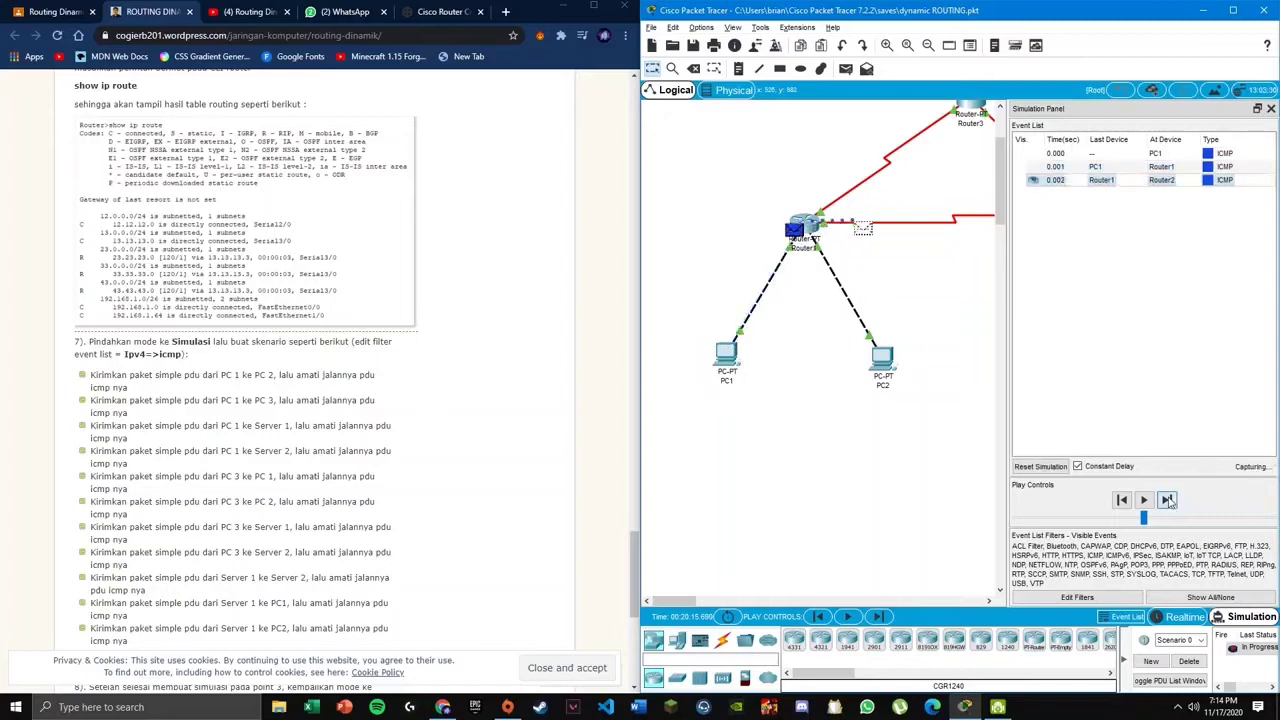
{"action": "left_click_drag", "start_coordinate": [664, 606], "coordinate": [698, 612]}
{"action": "left_click", "coordinate": [1168, 500]}
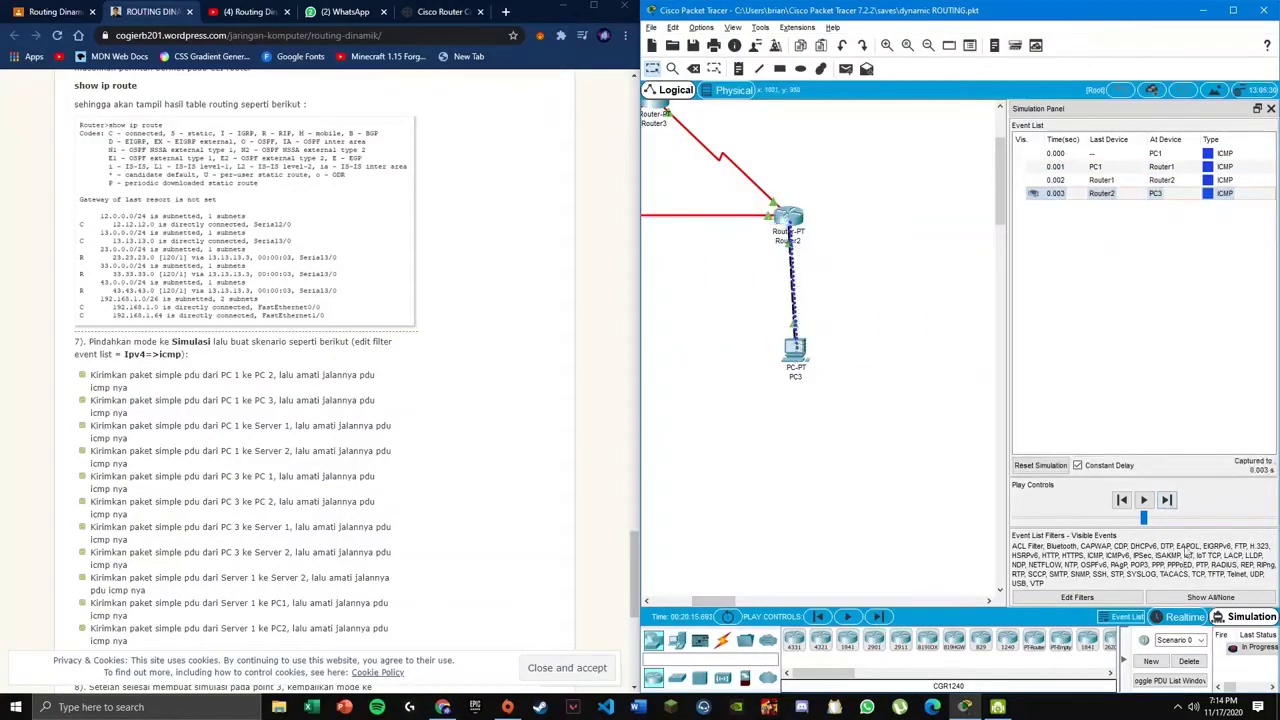
{"action": "left_click", "coordinate": [1168, 500]}
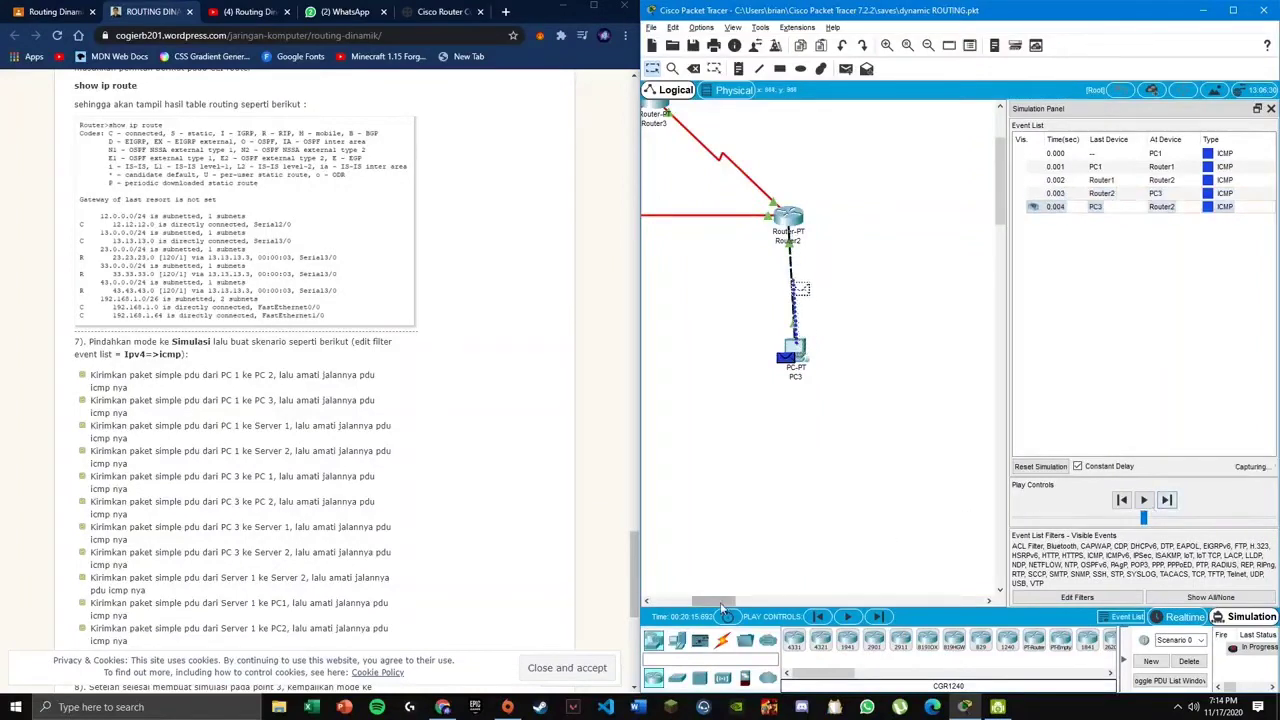
{"action": "left_click_drag", "start_coordinate": [712, 600], "coordinate": [697, 600]}
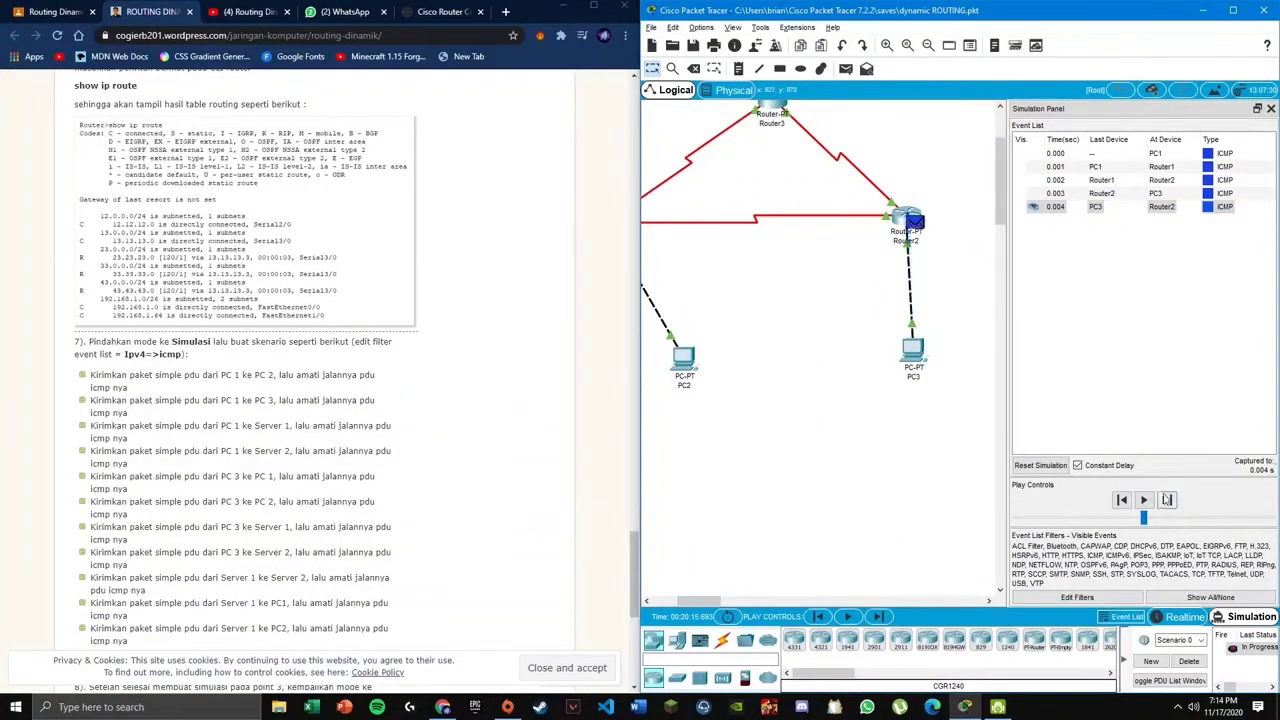
{"action": "left_click", "coordinate": [1168, 500]}
{"action": "left_click_drag", "start_coordinate": [700, 600], "coordinate": [676, 600]}
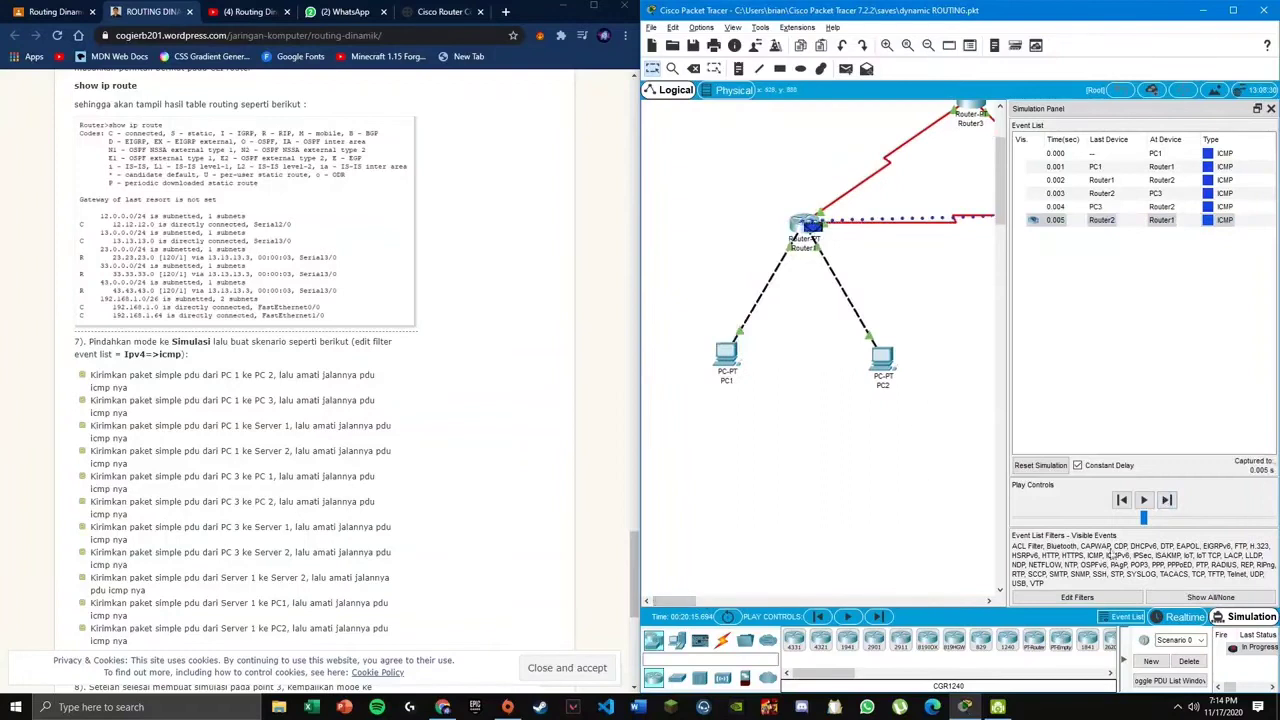
{"action": "left_click", "coordinate": [1168, 500]}
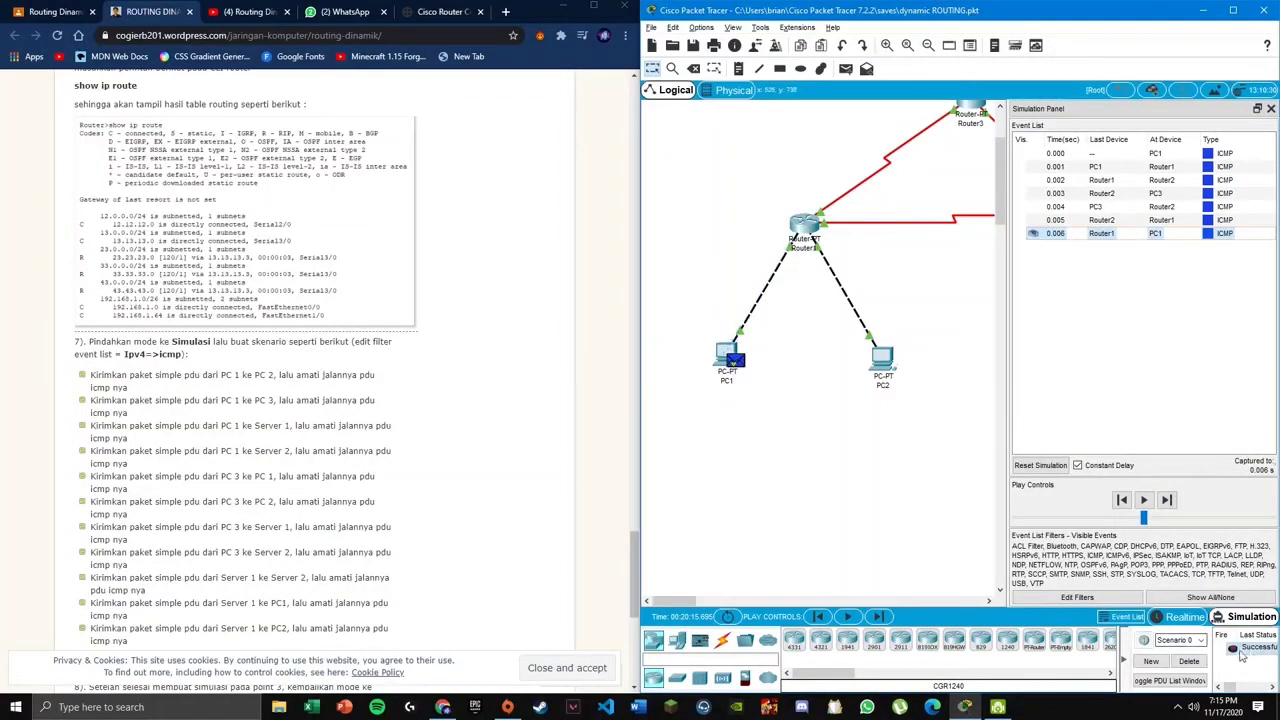
{"action": "left_click", "coordinate": [1188, 662]}
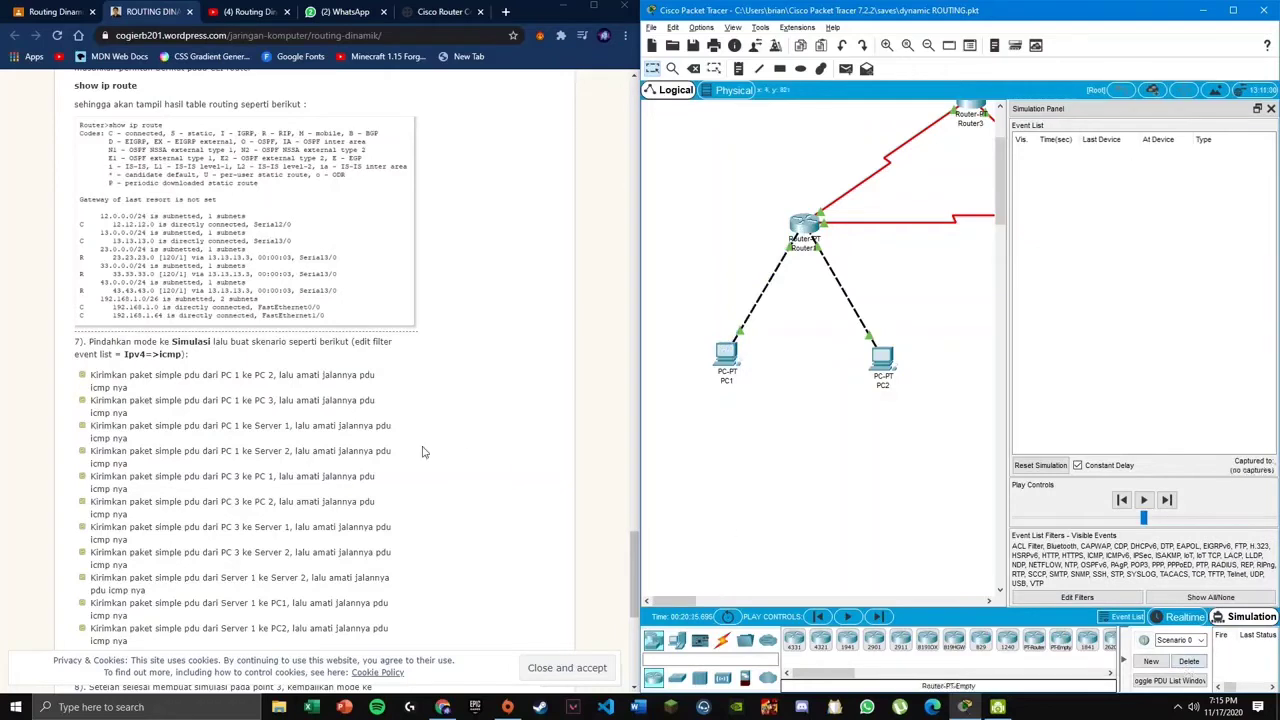
- Highlight the tutorial's PC 1 to Server 1 test, and add a simple PDU from PC1 to Server0
{"action": "left_click_drag", "start_coordinate": [233, 425], "coordinate": [282, 425]}
{"action": "scroll", "coordinate": [583, 434], "scroll_direction": "up", "scroll_amount": 2}
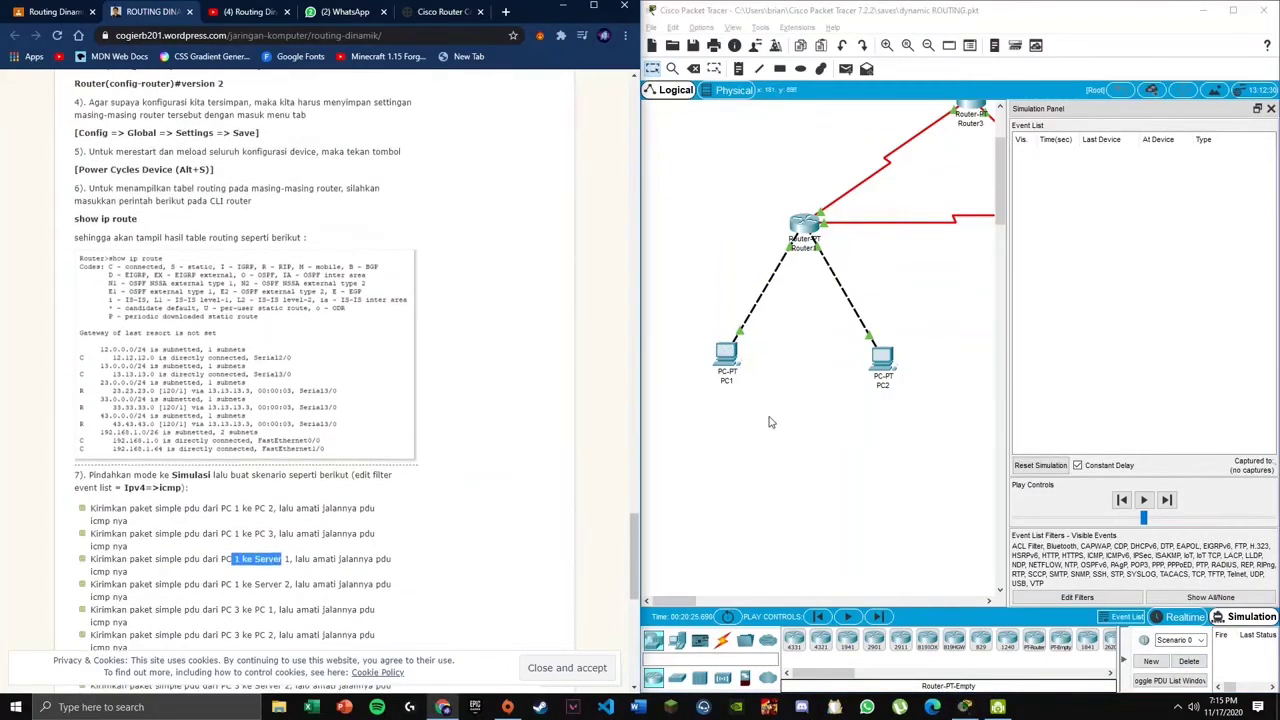
{"action": "scroll", "coordinate": [786, 420], "scroll_direction": "up", "scroll_amount": 3}
{"action": "left_click", "coordinate": [845, 68]}
{"action": "left_click", "coordinate": [727, 502]}
{"action": "left_click", "coordinate": [862, 138]}
{"action": "scroll", "coordinate": [338, 521], "scroll_direction": "down", "scroll_amount": 1}
{"action": "scroll", "coordinate": [338, 521], "scroll_direction": "down", "scroll_amount": 1}
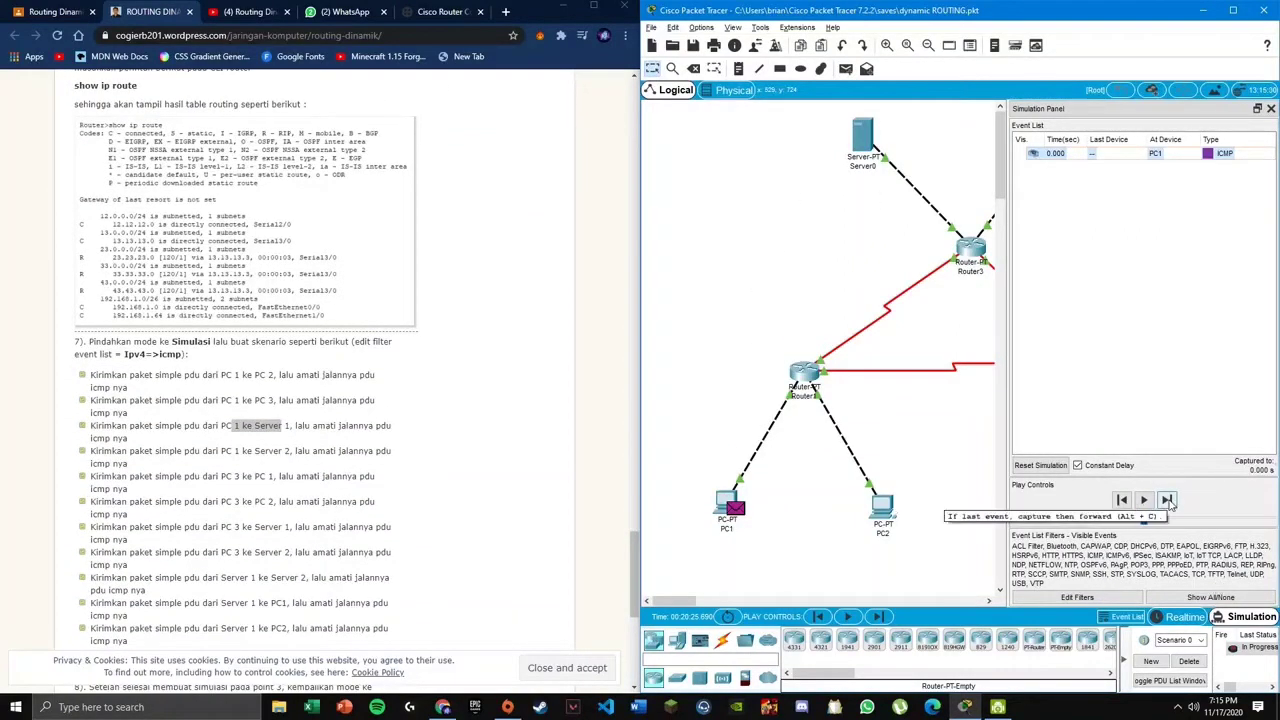
- Follow the PC1-to-Server0 packet event by event until the reply returns to PC1, and delete the test from Scenario 0
{"action": "left_click", "coordinate": [1167, 500]}
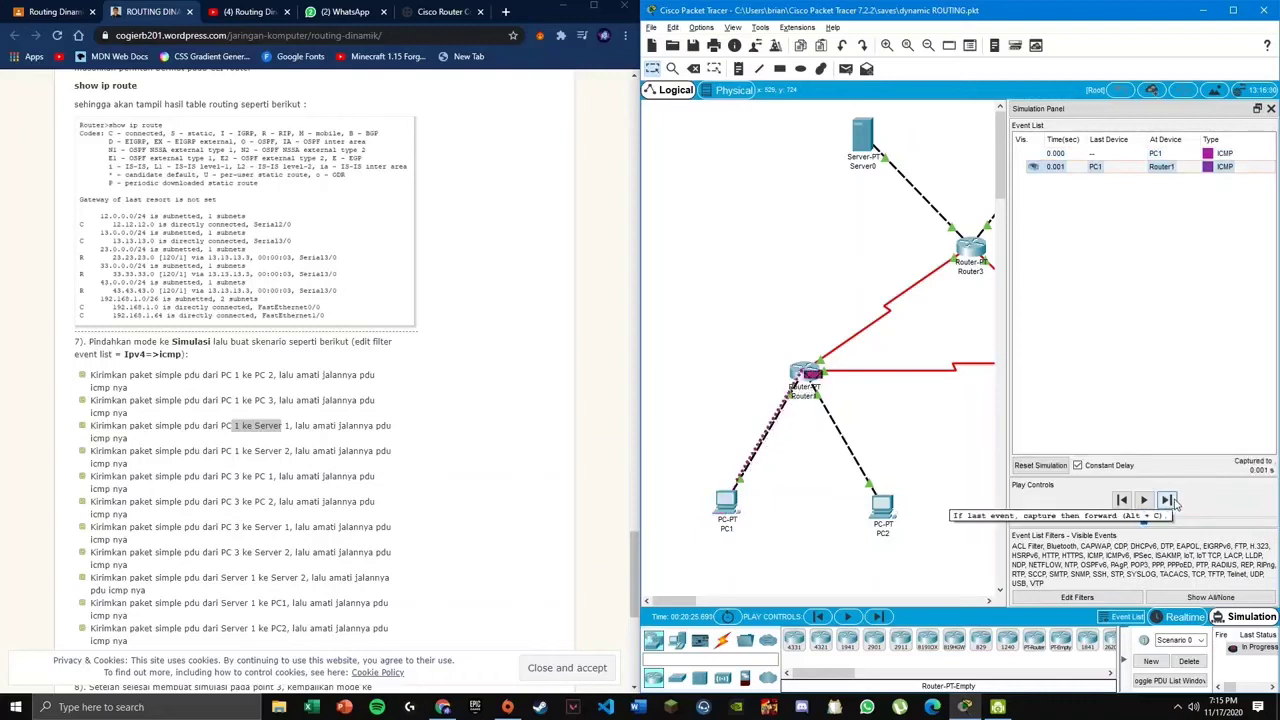
{"action": "left_click", "coordinate": [1176, 502]}
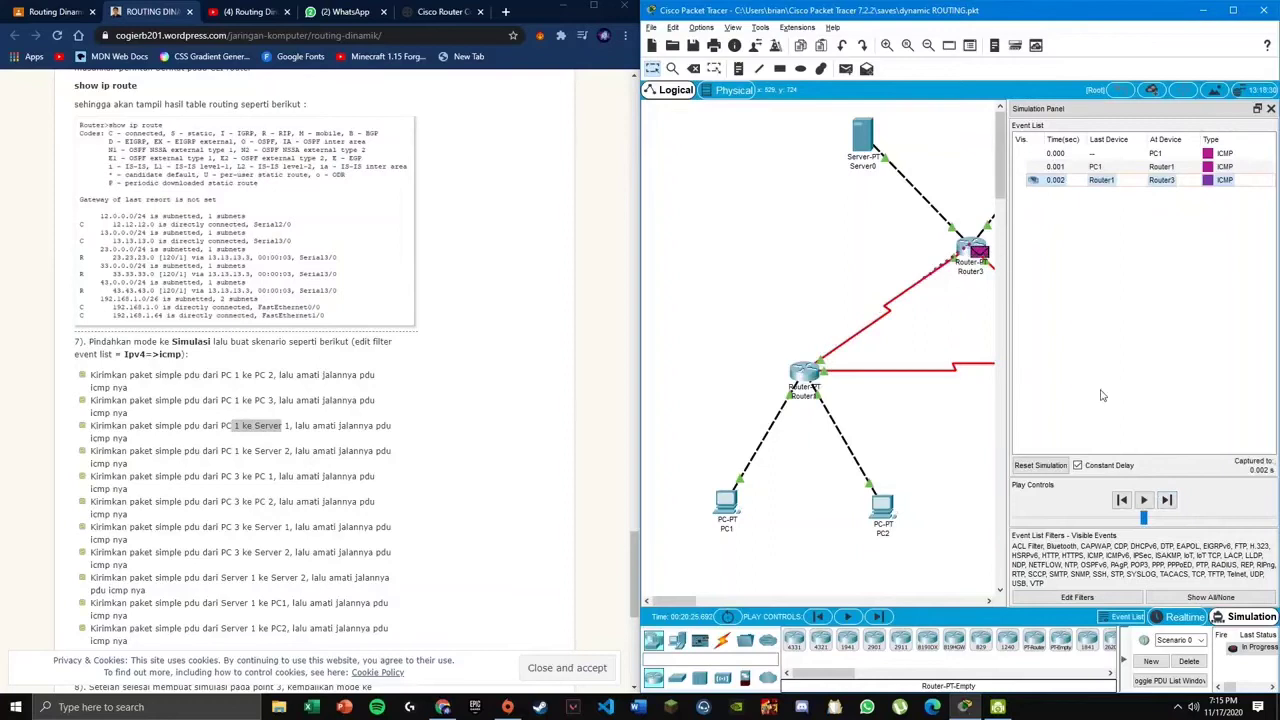
{"action": "left_click", "coordinate": [1166, 500]}
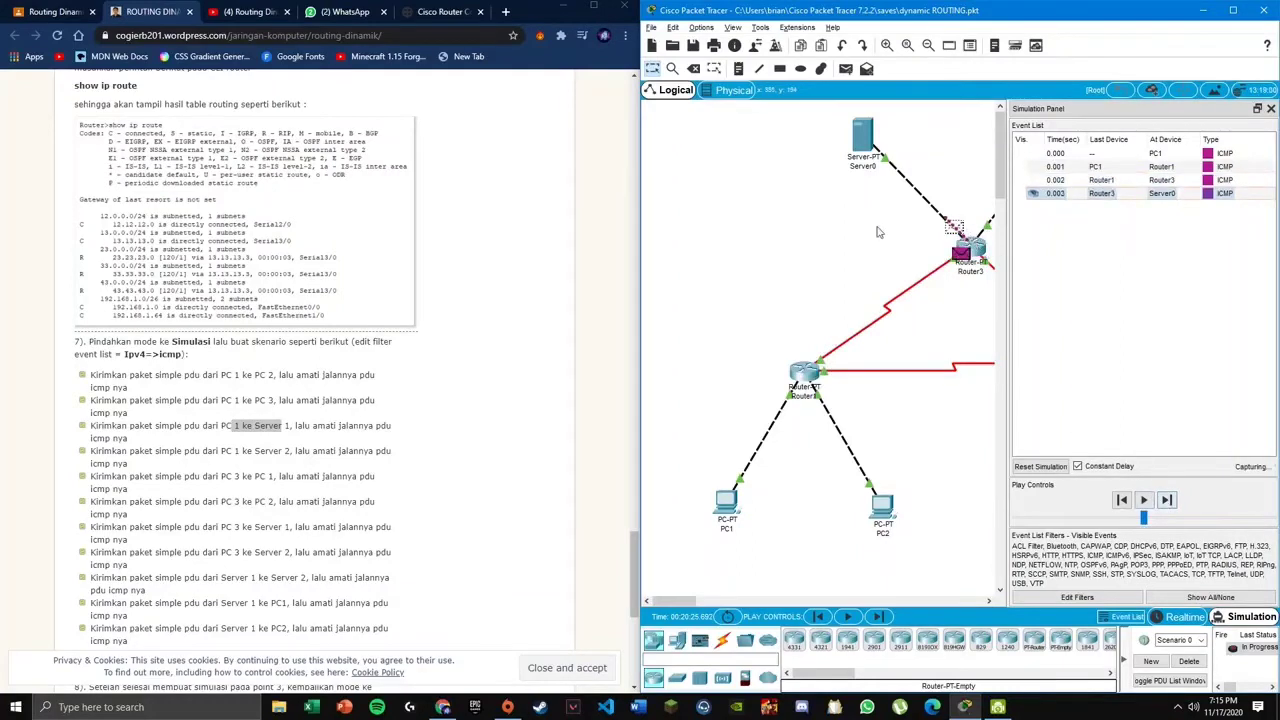
{"action": "left_click", "coordinate": [1166, 500]}
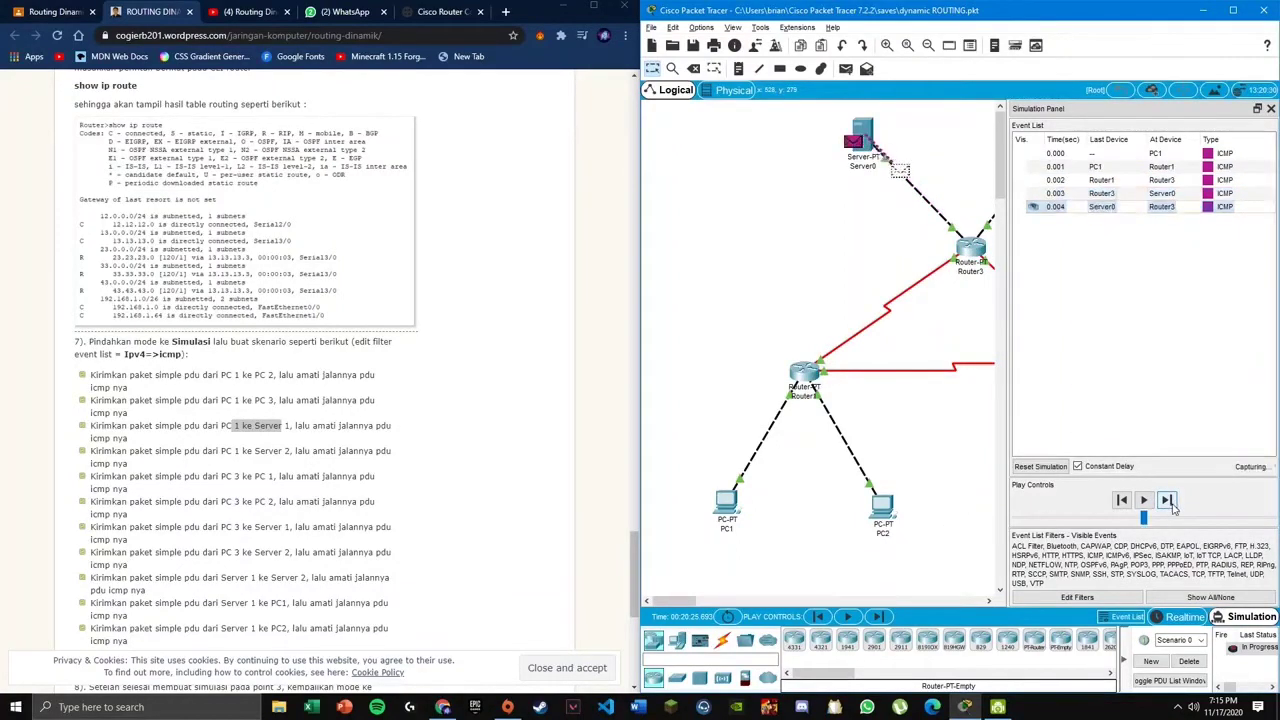
{"action": "left_click", "coordinate": [1166, 500]}
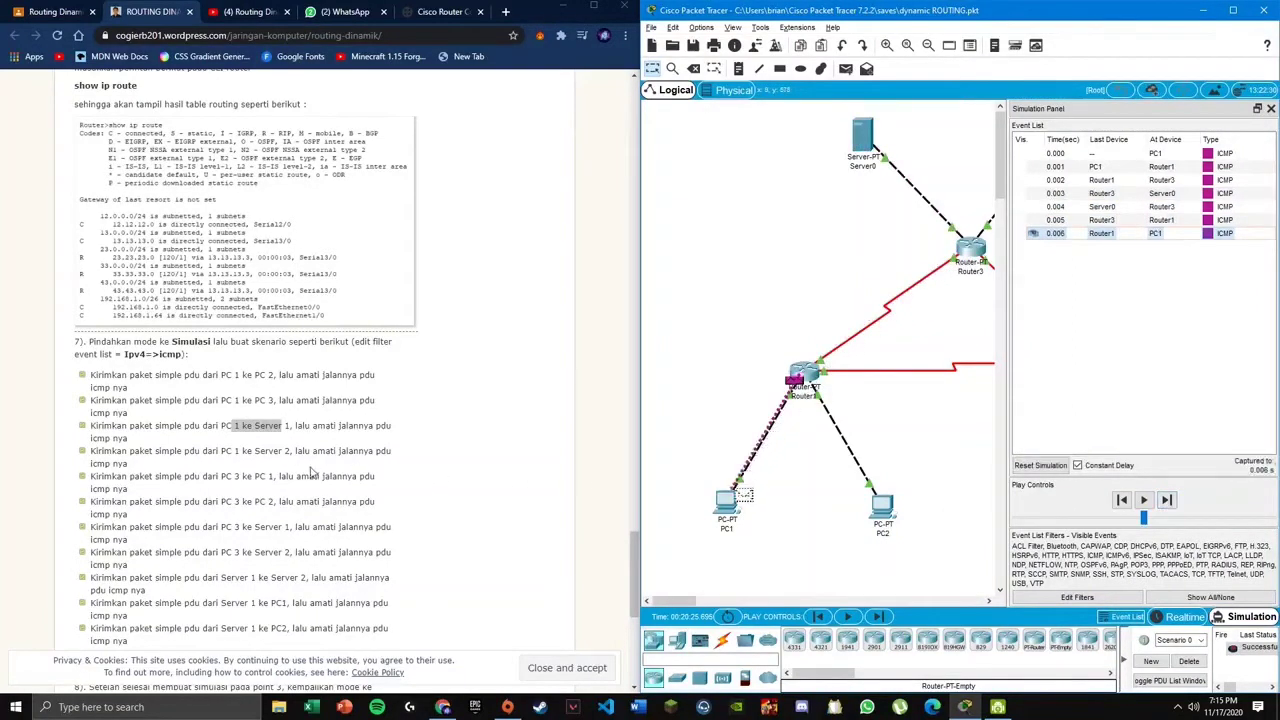
{"action": "left_click_drag", "start_coordinate": [682, 604], "coordinate": [691, 607]}
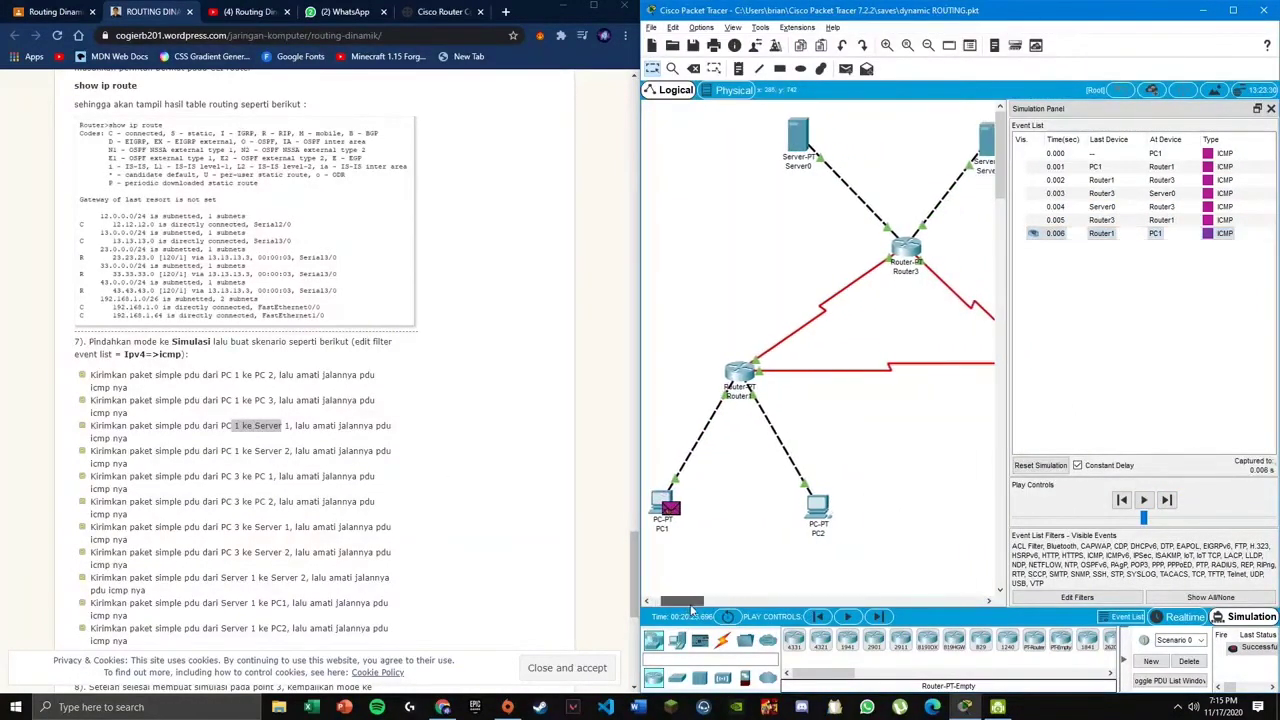
{"action": "left_click", "coordinate": [1189, 661]}
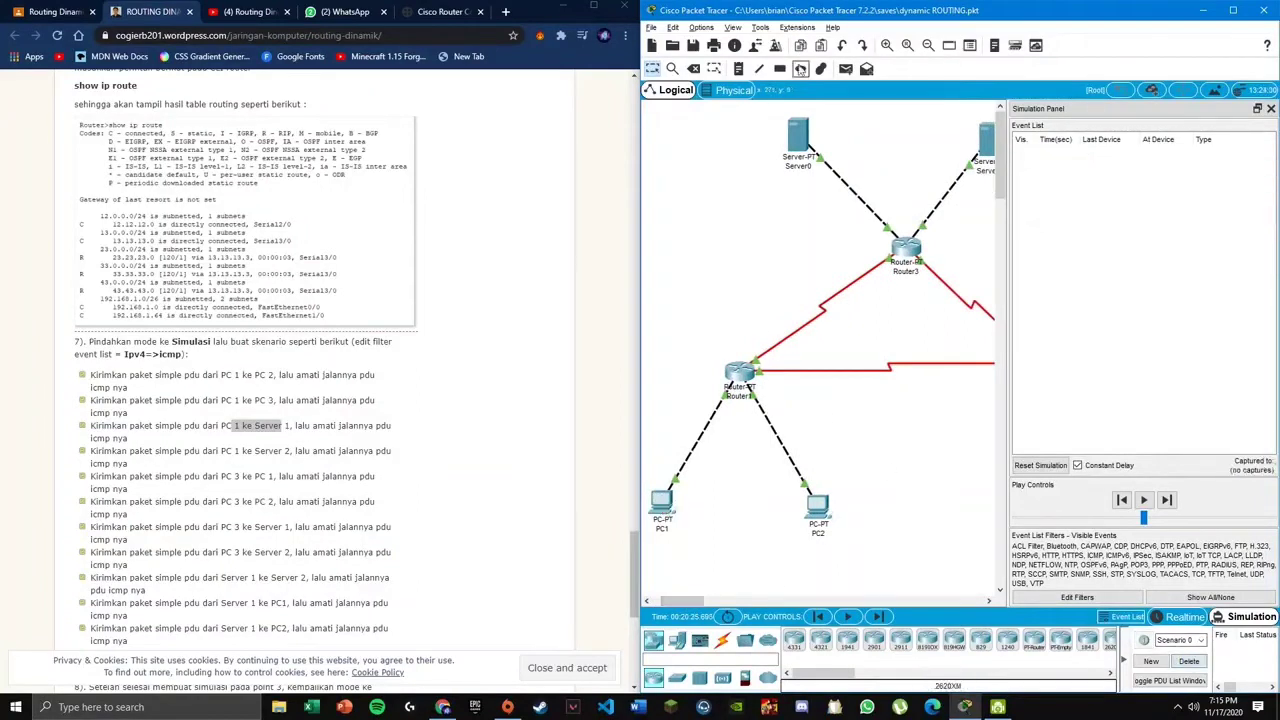
- Send a simple PDU from PC1 to Server1, and advance the simulation event by event until the reply returns to PC1
{"action": "left_click", "coordinate": [665, 510]}
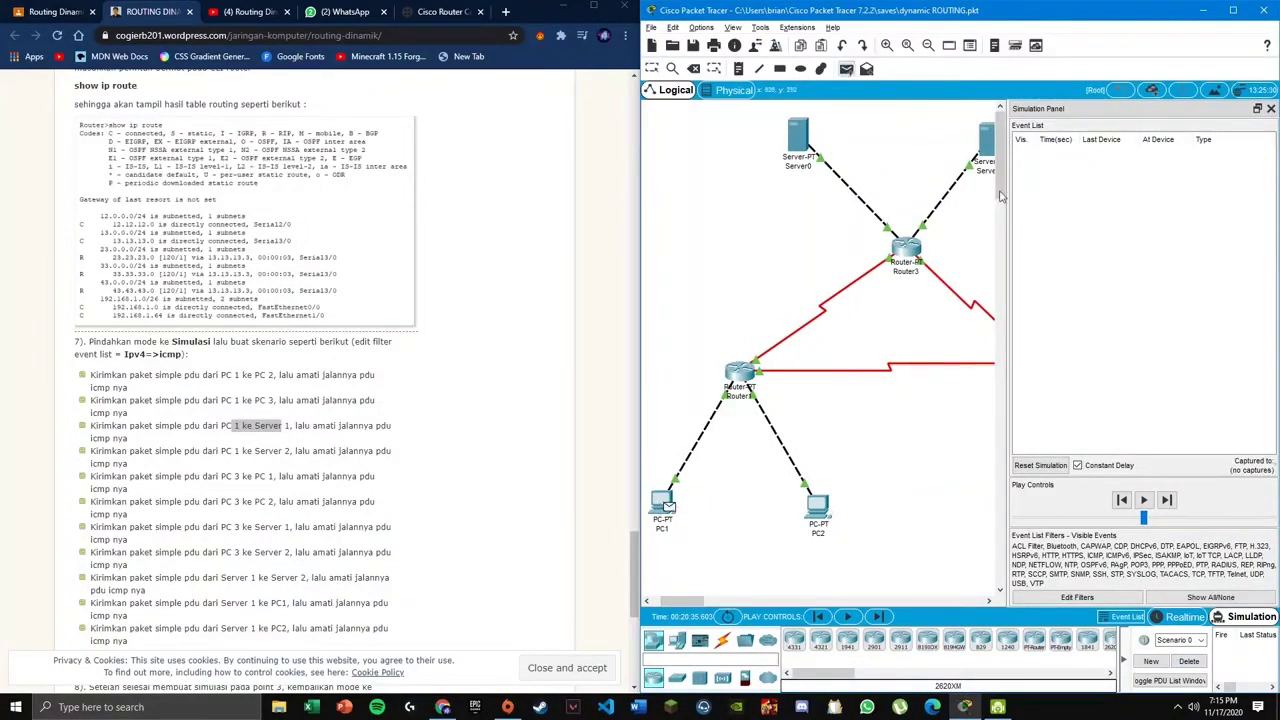
{"action": "left_click", "coordinate": [988, 145]}
{"action": "left_click", "coordinate": [1165, 500]}
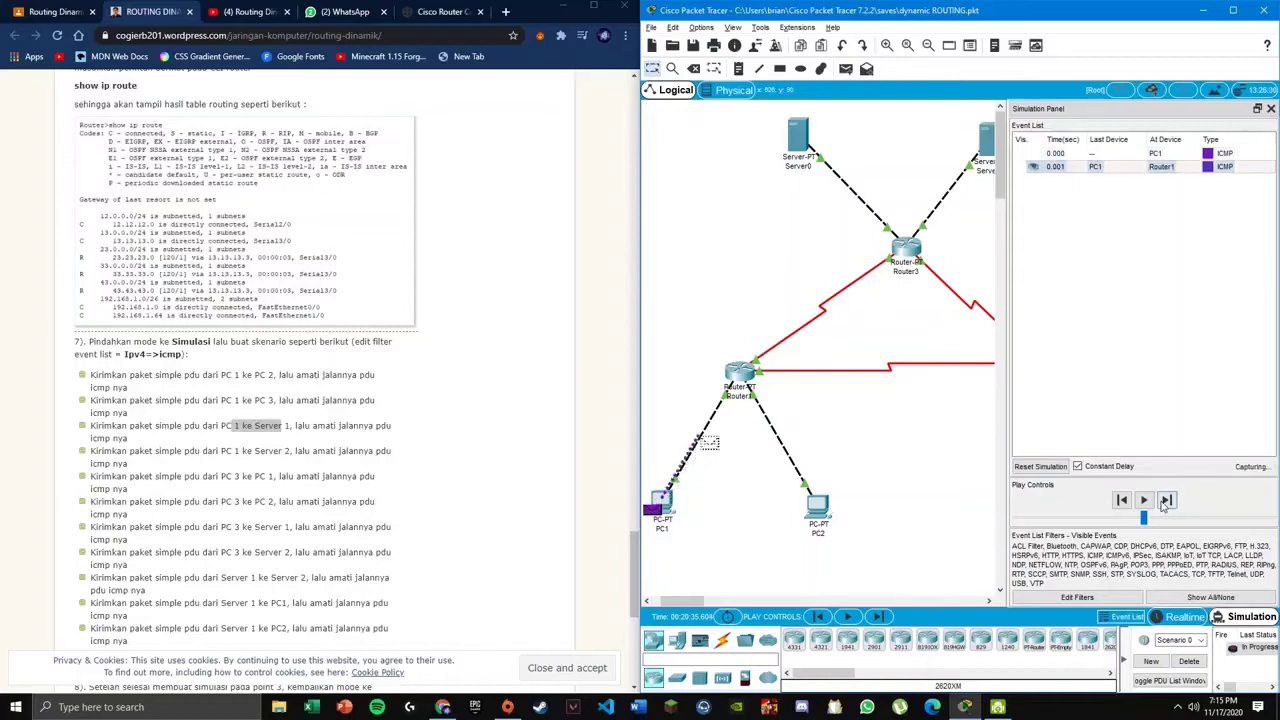
{"action": "left_click", "coordinate": [1165, 500]}
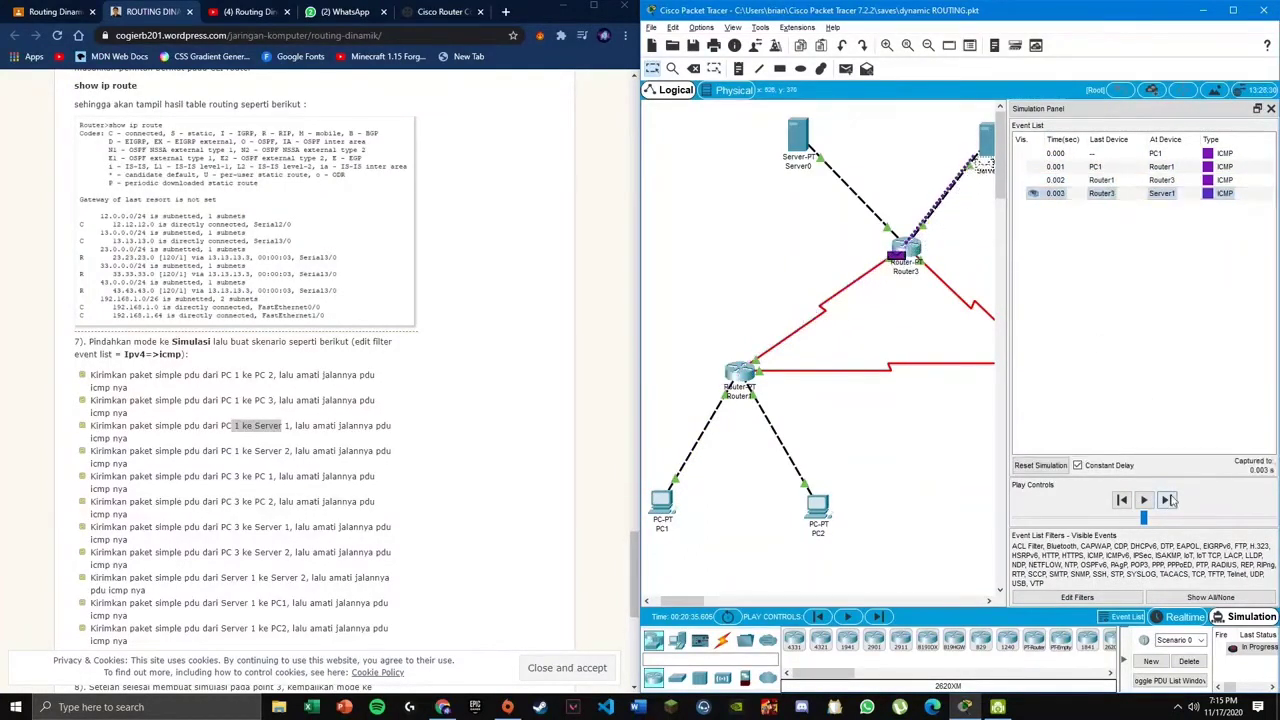
{"action": "left_click", "coordinate": [1167, 500]}
{"action": "left_click", "coordinate": [1167, 500]}
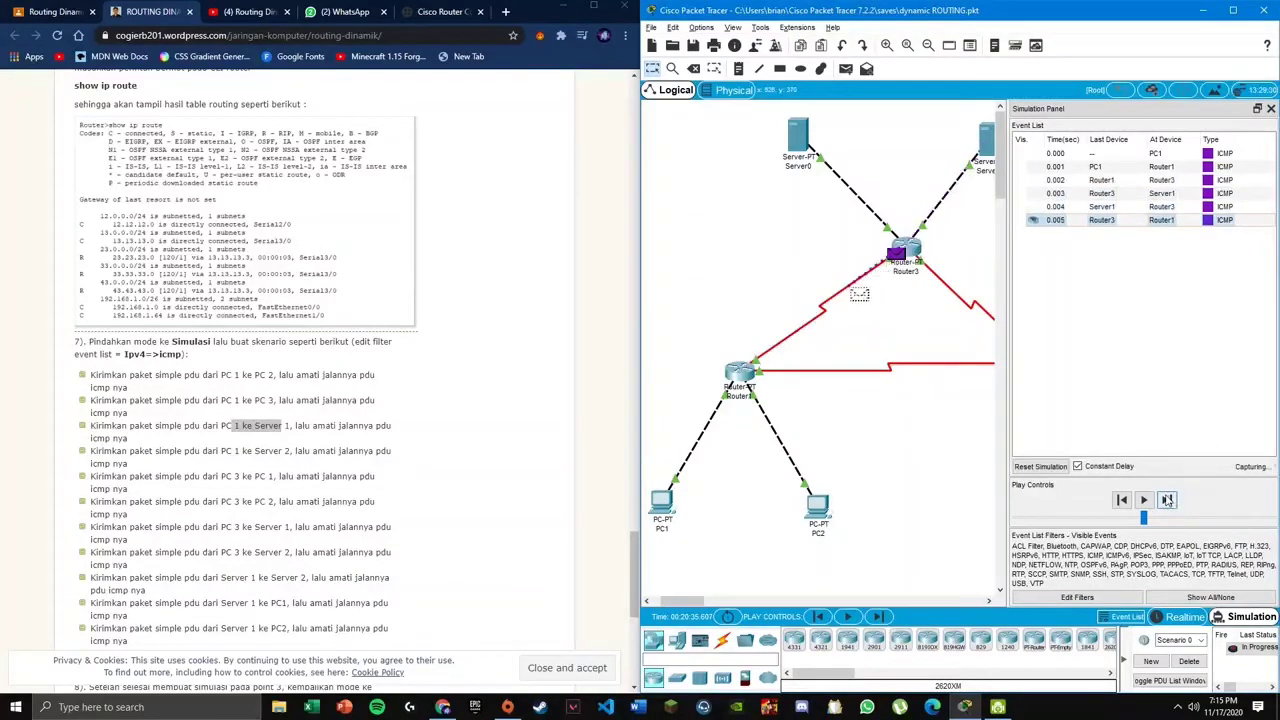
{"action": "left_click", "coordinate": [1167, 500]}
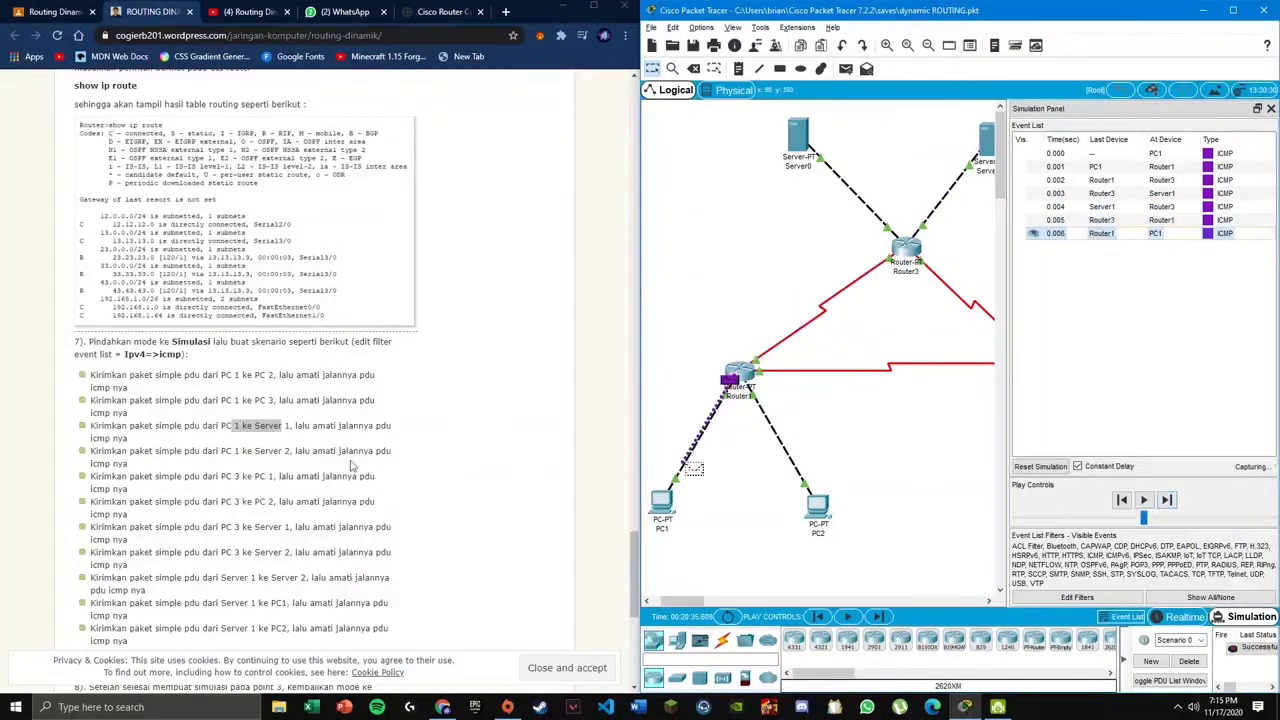
- Highlight the tutorial's PC 3 to PC 1 test, and replace the finished test with a simple PDU from PC3 to PC1
{"action": "scroll", "coordinate": [424, 466], "scroll_direction": "down", "scroll_amount": 1}
{"action": "left_click_drag", "start_coordinate": [234, 410], "coordinate": [268, 410]}
{"action": "left_click", "coordinate": [655, 527]}
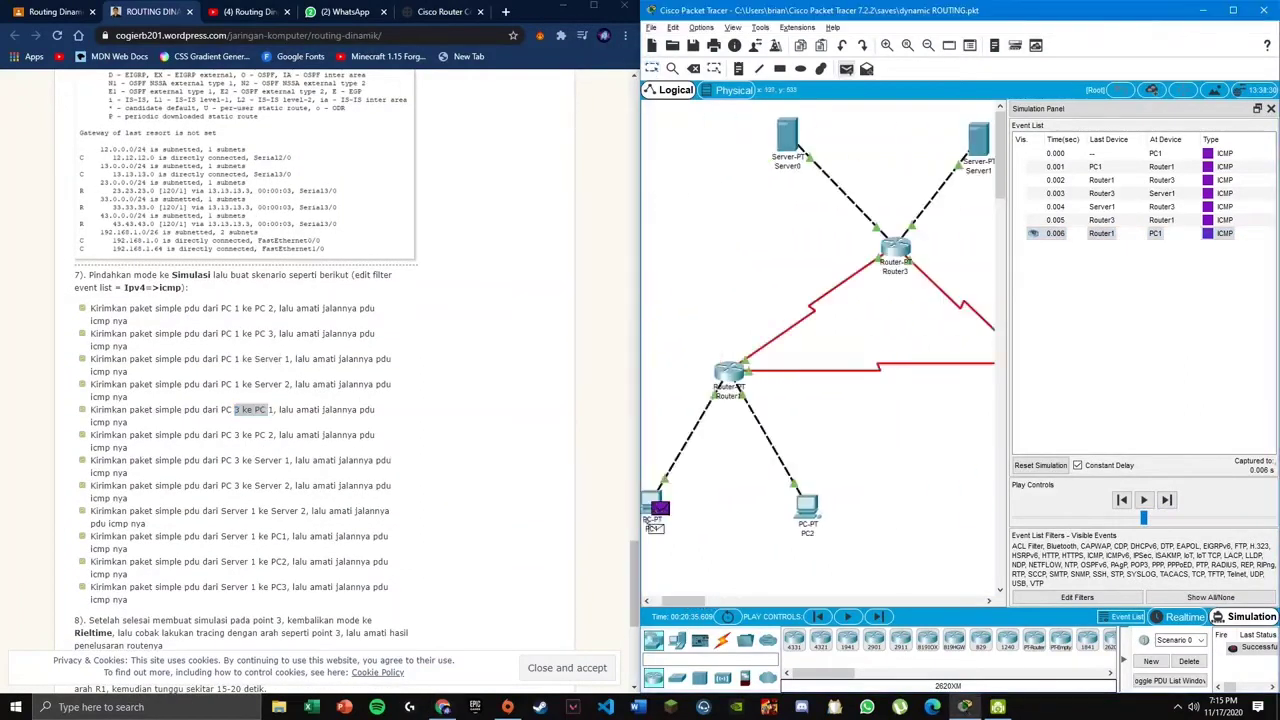
{"action": "left_click", "coordinate": [1189, 662]}
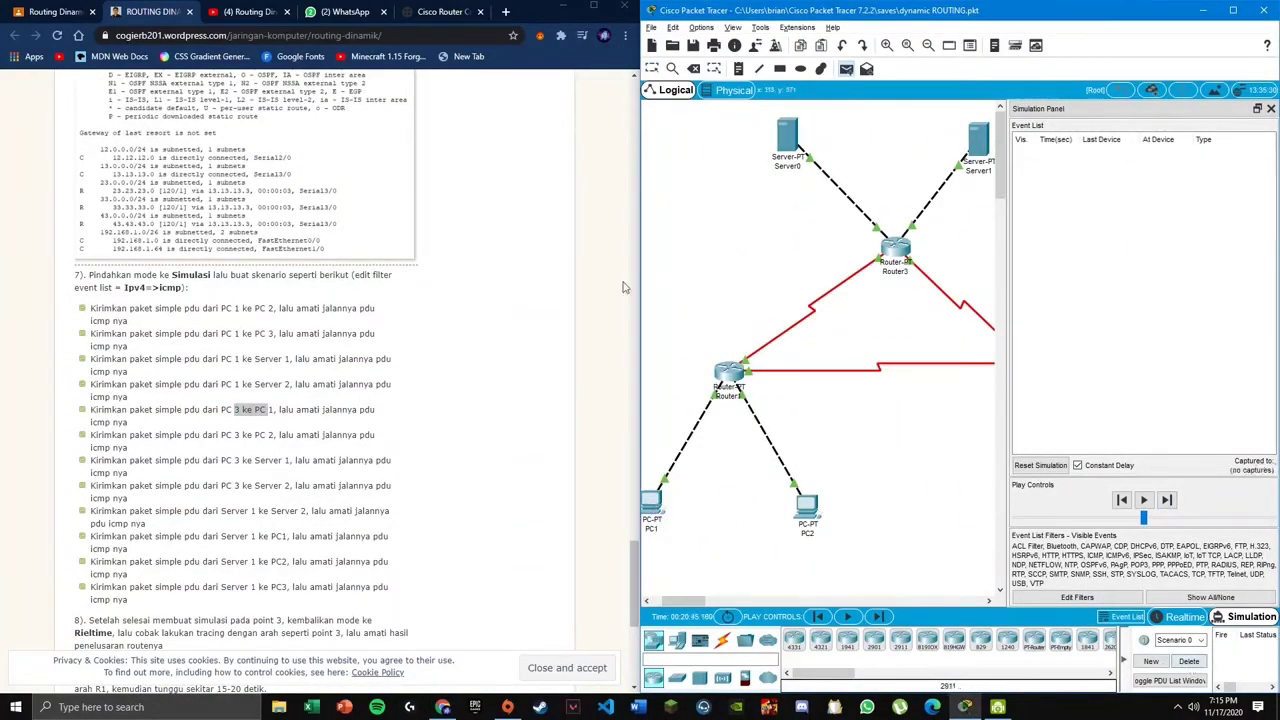
{"action": "left_click", "coordinate": [662, 507]}
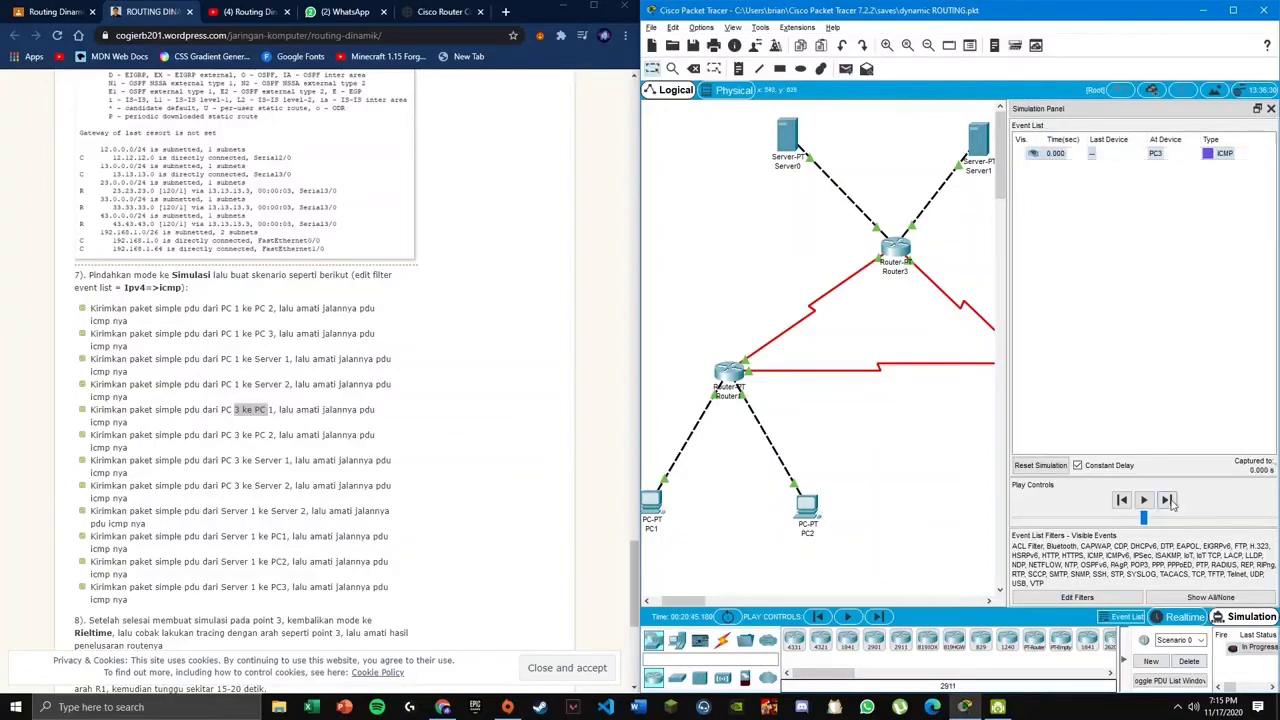
- Advance the PC3-to-PC1 packet event by event, following it across the topology until the reply returns to PC3
{"action": "left_click", "coordinate": [1166, 499]}
{"action": "left_click_drag", "start_coordinate": [672, 601], "coordinate": [714, 604]}
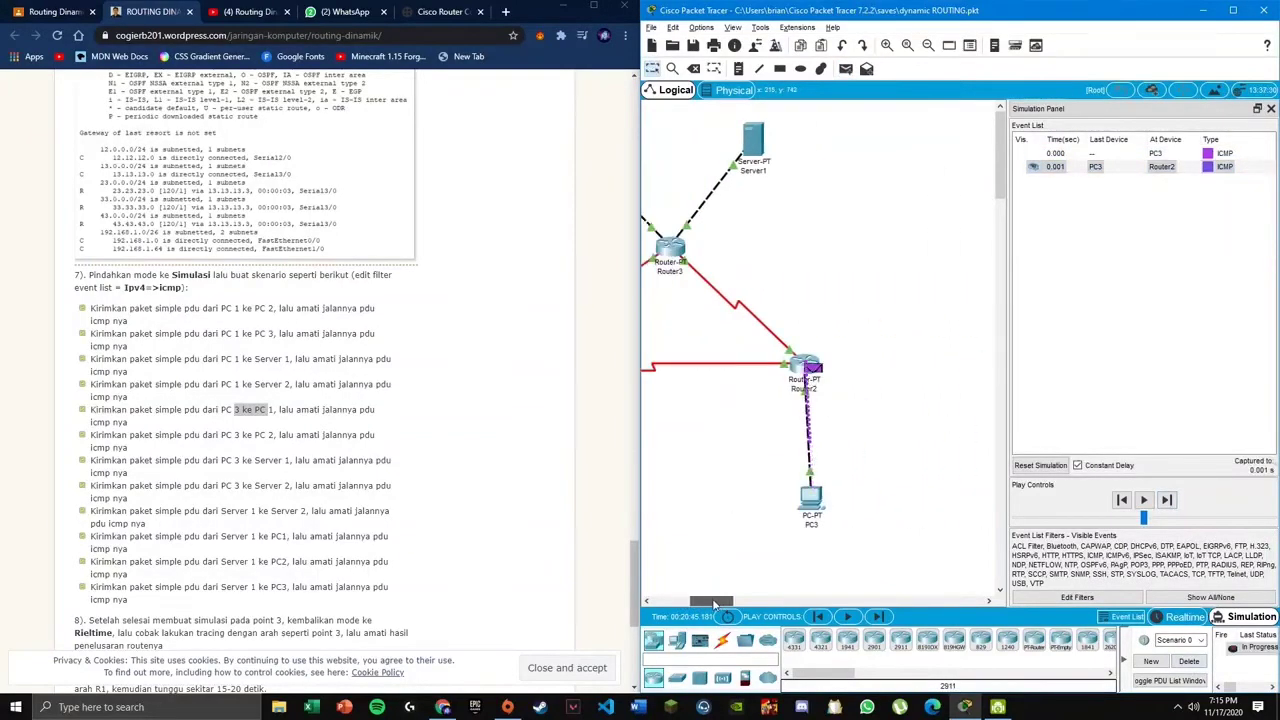
{"action": "left_click", "coordinate": [1138, 501]}
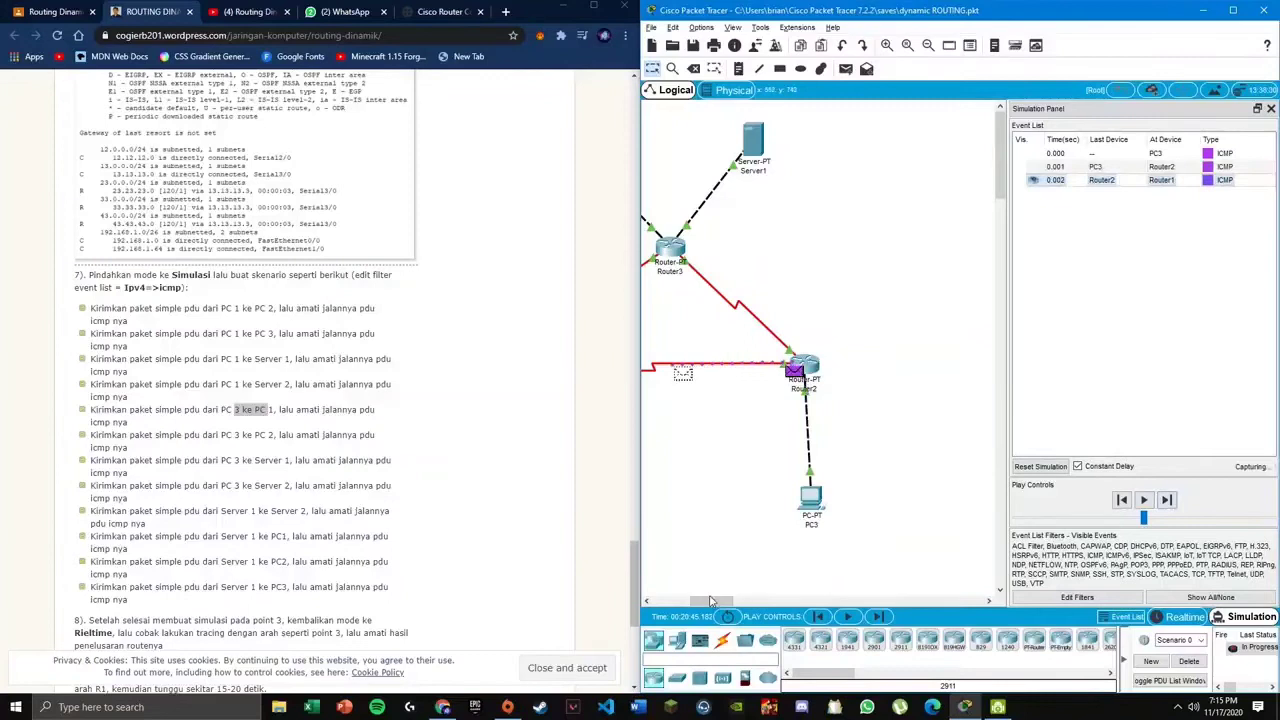
{"action": "left_click", "coordinate": [1166, 500]}
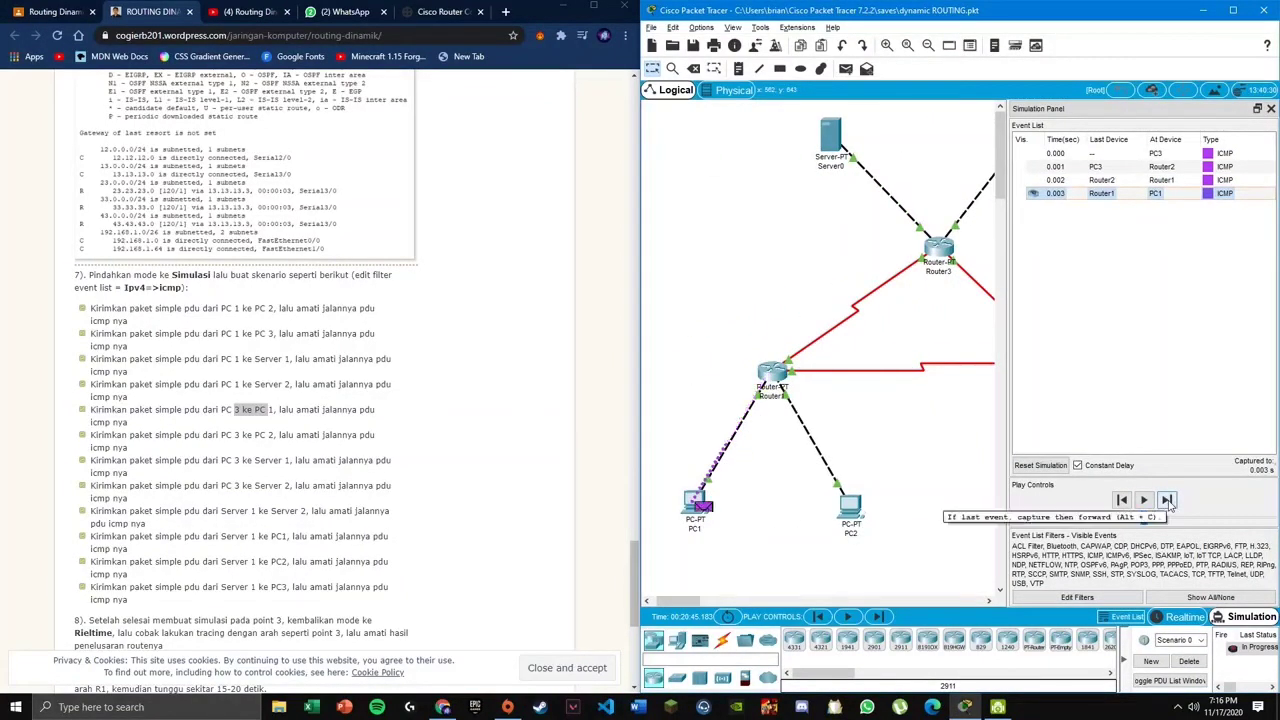
{"action": "left_click", "coordinate": [1166, 500]}
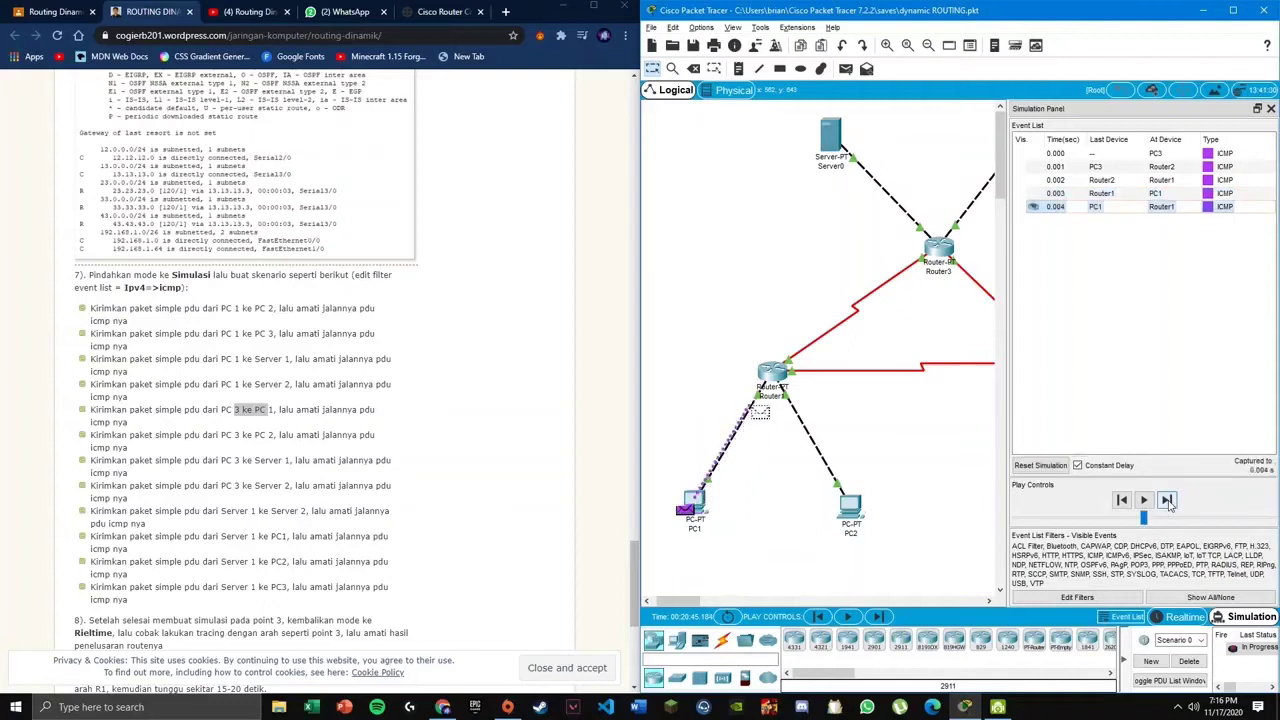
{"action": "left_click", "coordinate": [1166, 500]}
{"action": "left_click_drag", "start_coordinate": [672, 601], "coordinate": [724, 602]}
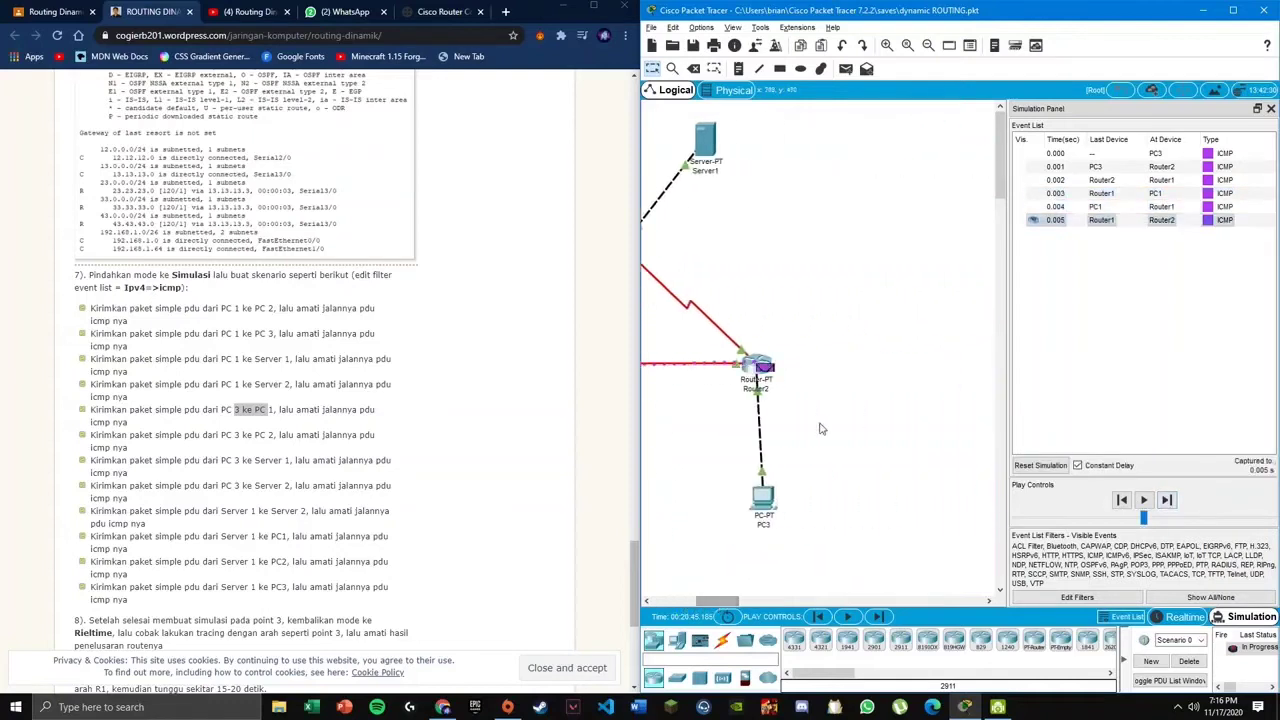
{"action": "left_click", "coordinate": [1170, 502]}
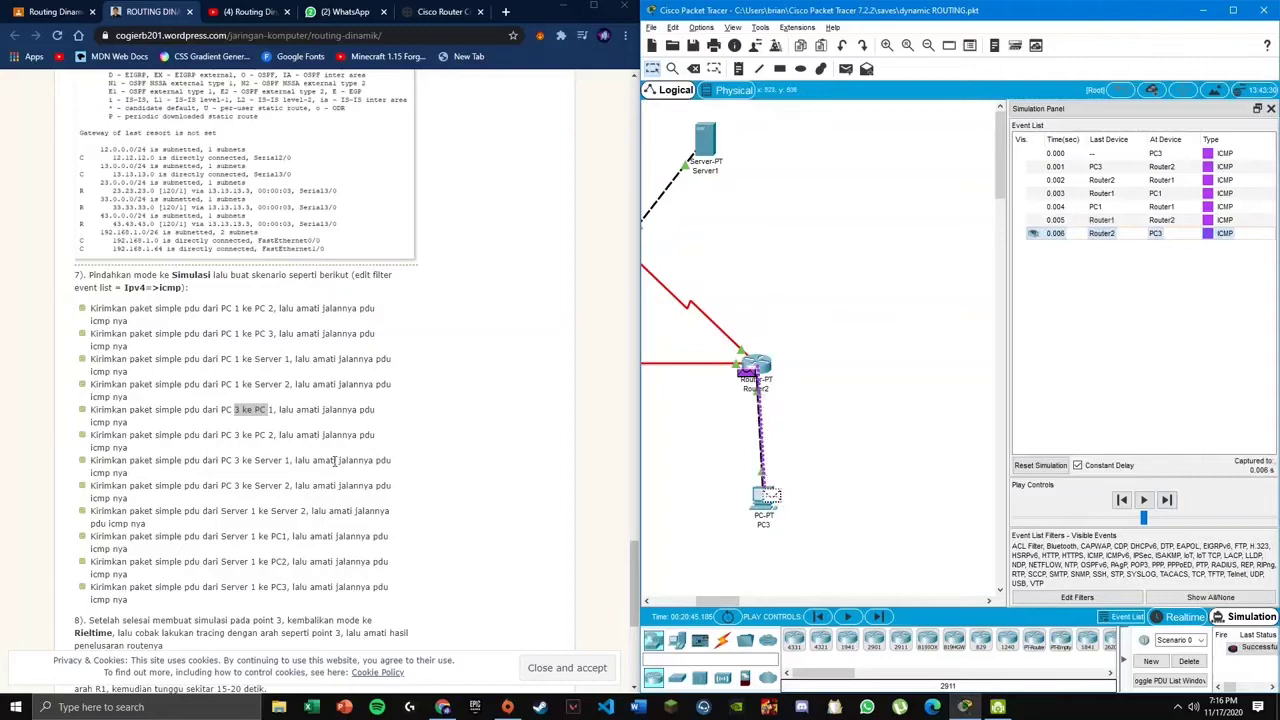
- Delete the finished PC3-to-PC1 test from Scenario 0, and add a simple PDU from PC3 to PC2
{"action": "left_click_drag", "start_coordinate": [719, 600], "coordinate": [697, 601]}
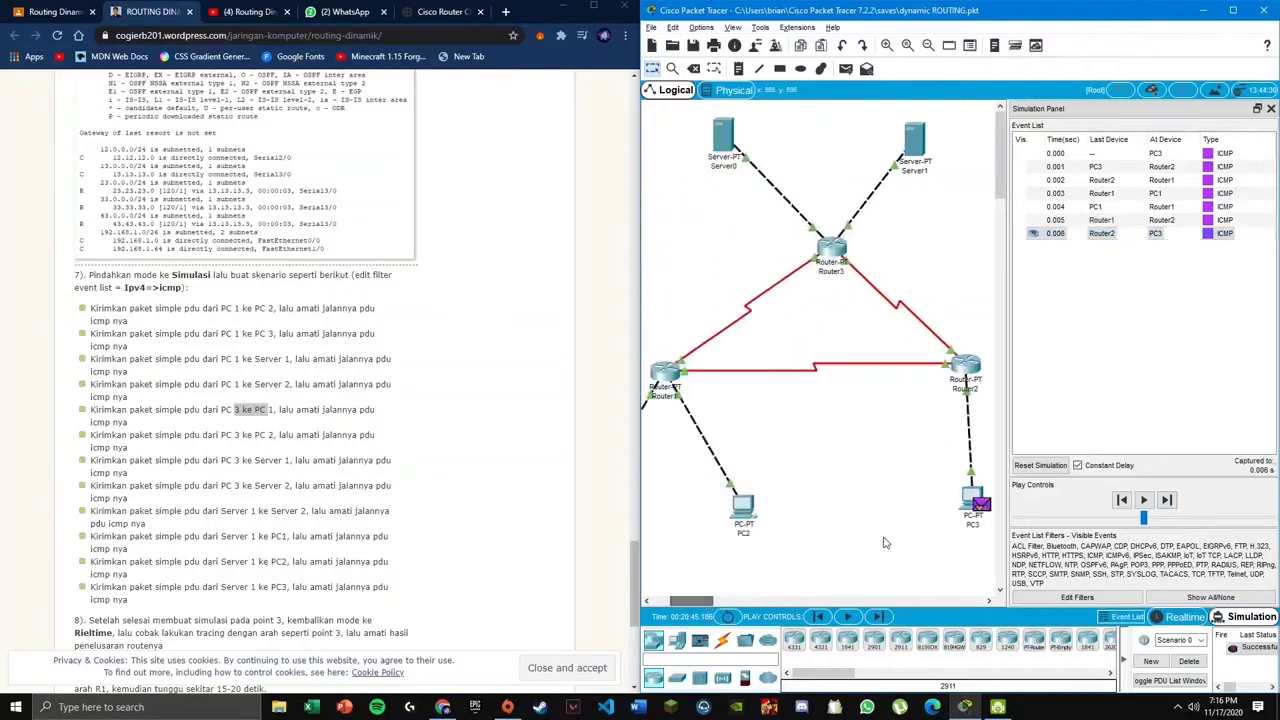
{"action": "left_click", "coordinate": [1188, 661]}
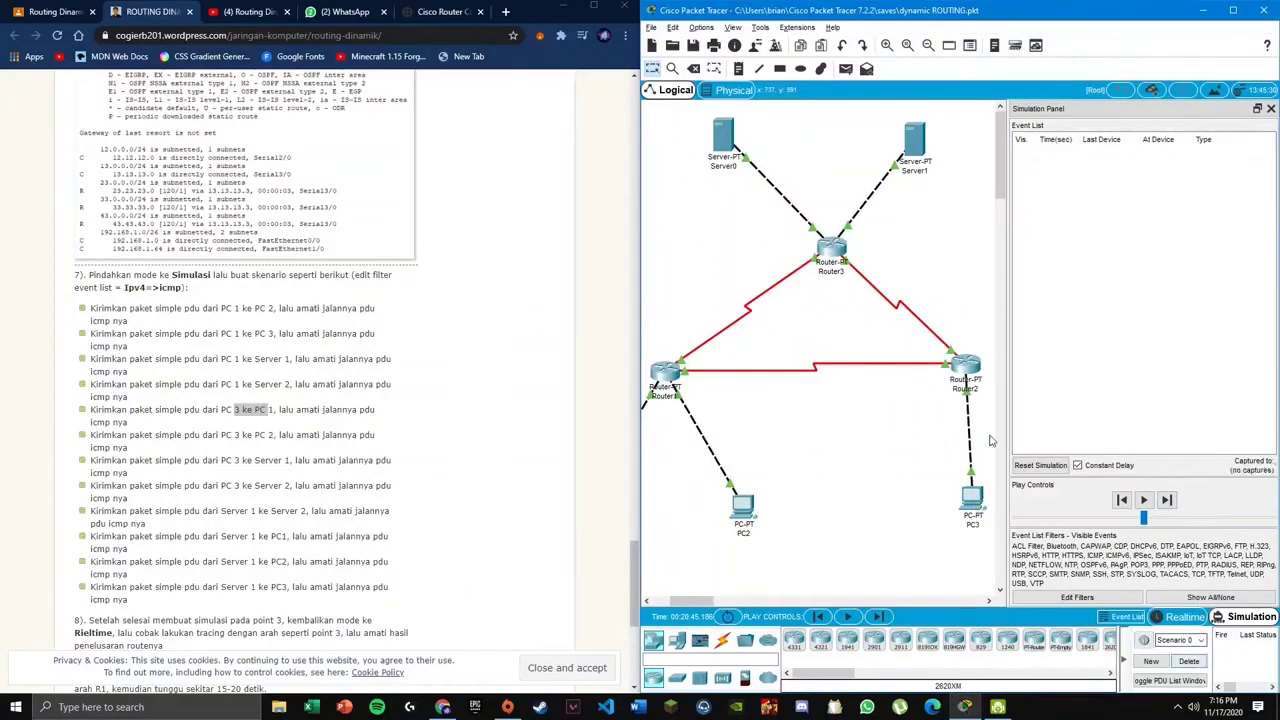
{"action": "left_click", "coordinate": [975, 490]}
{"action": "left_click", "coordinate": [743, 508]}
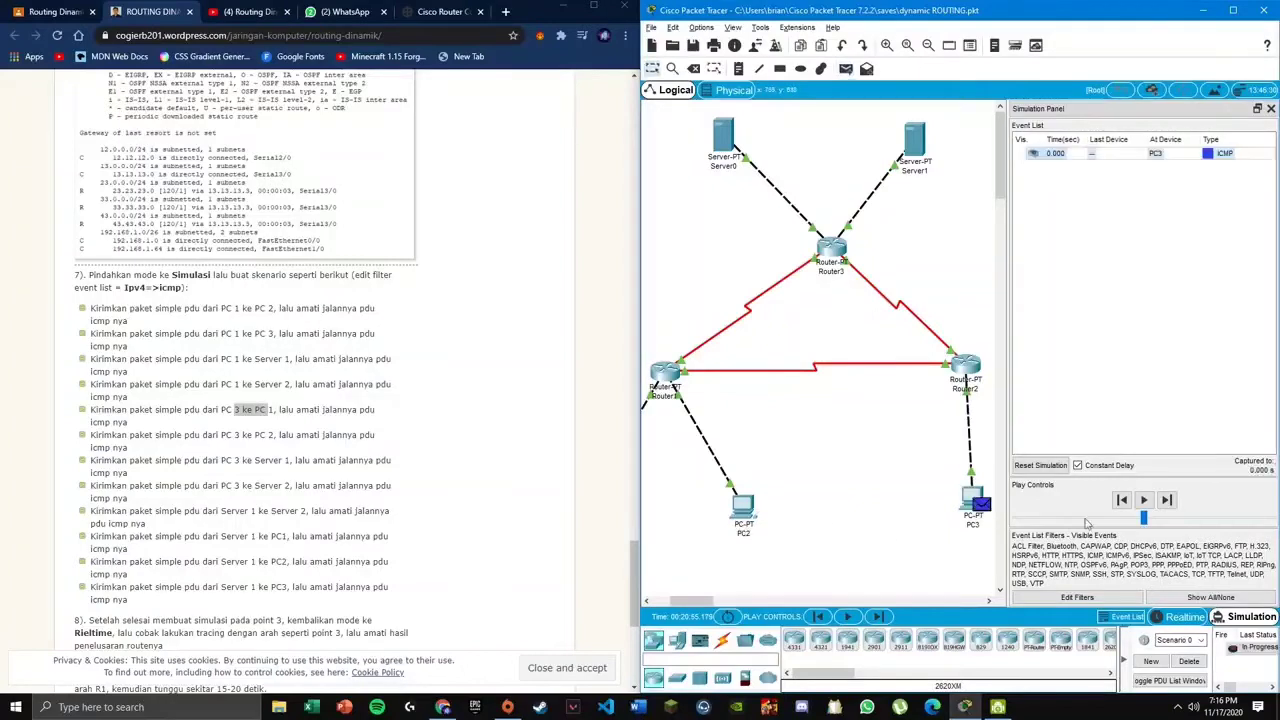
- Advance the PC3-to-PC2 packet event by event until the reply returns to PC3
{"action": "left_click", "coordinate": [1168, 502]}
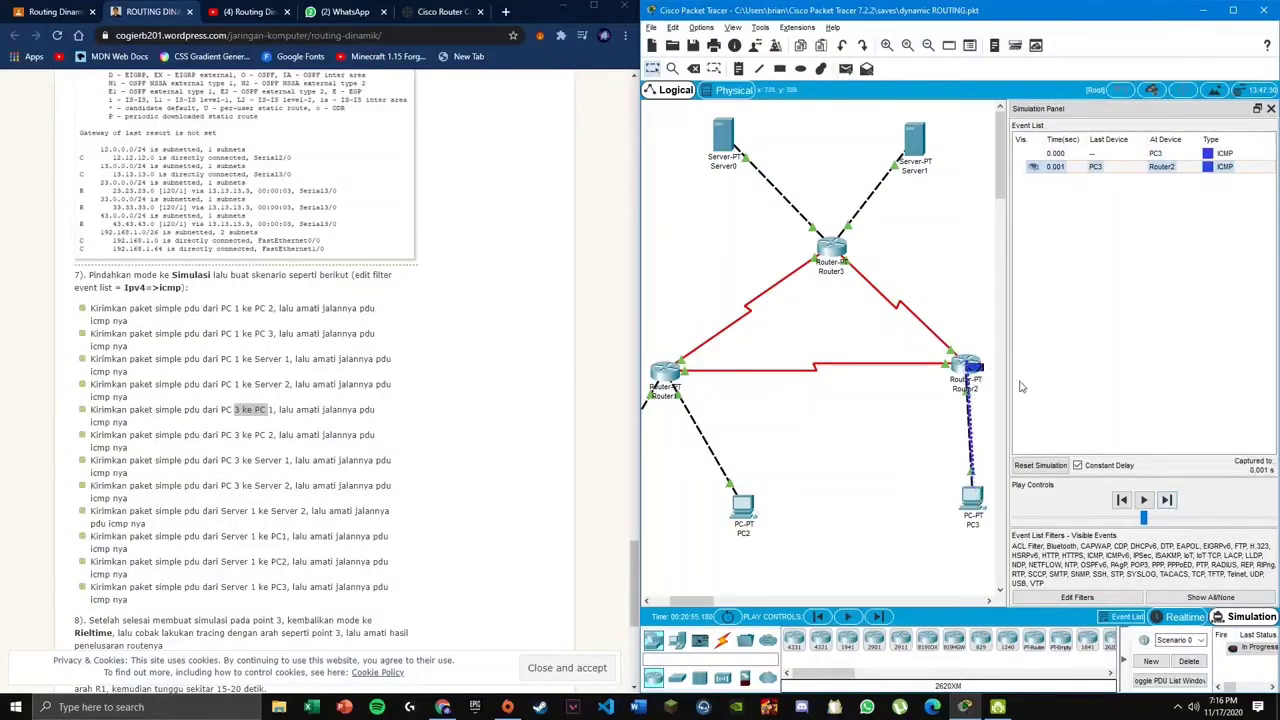
{"action": "left_click", "coordinate": [1168, 500]}
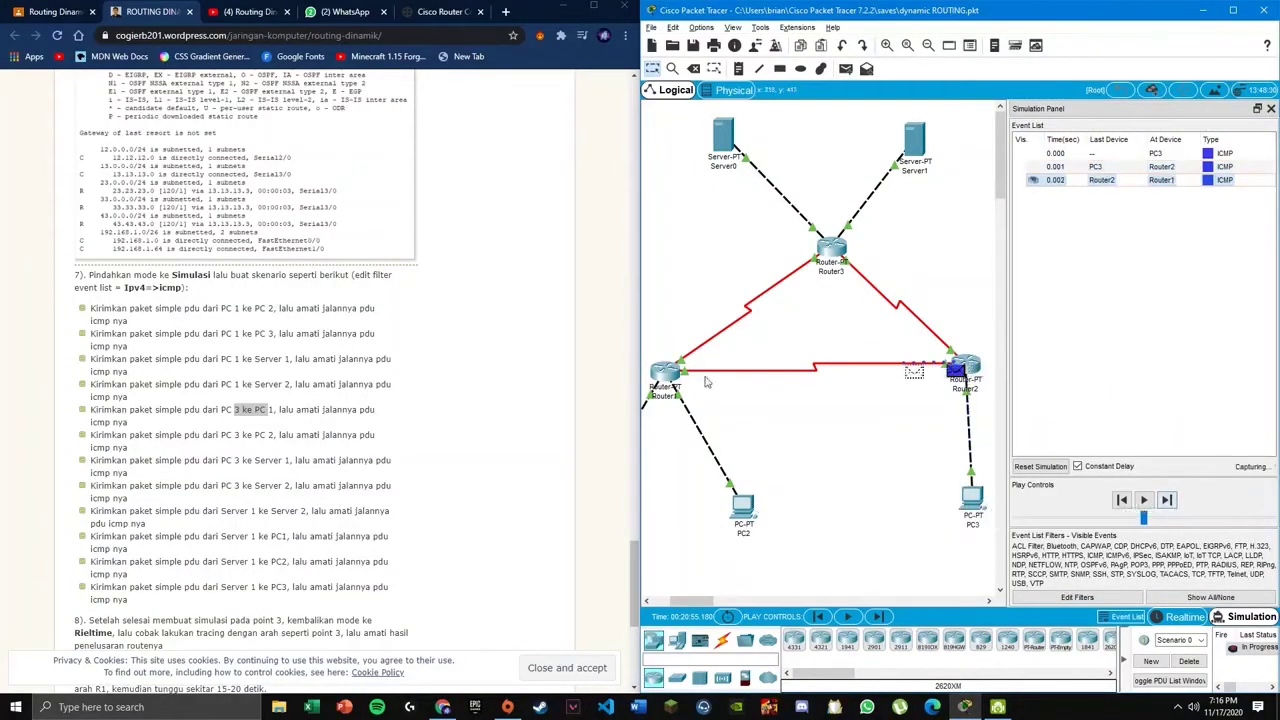
{"action": "left_click", "coordinate": [1167, 500]}
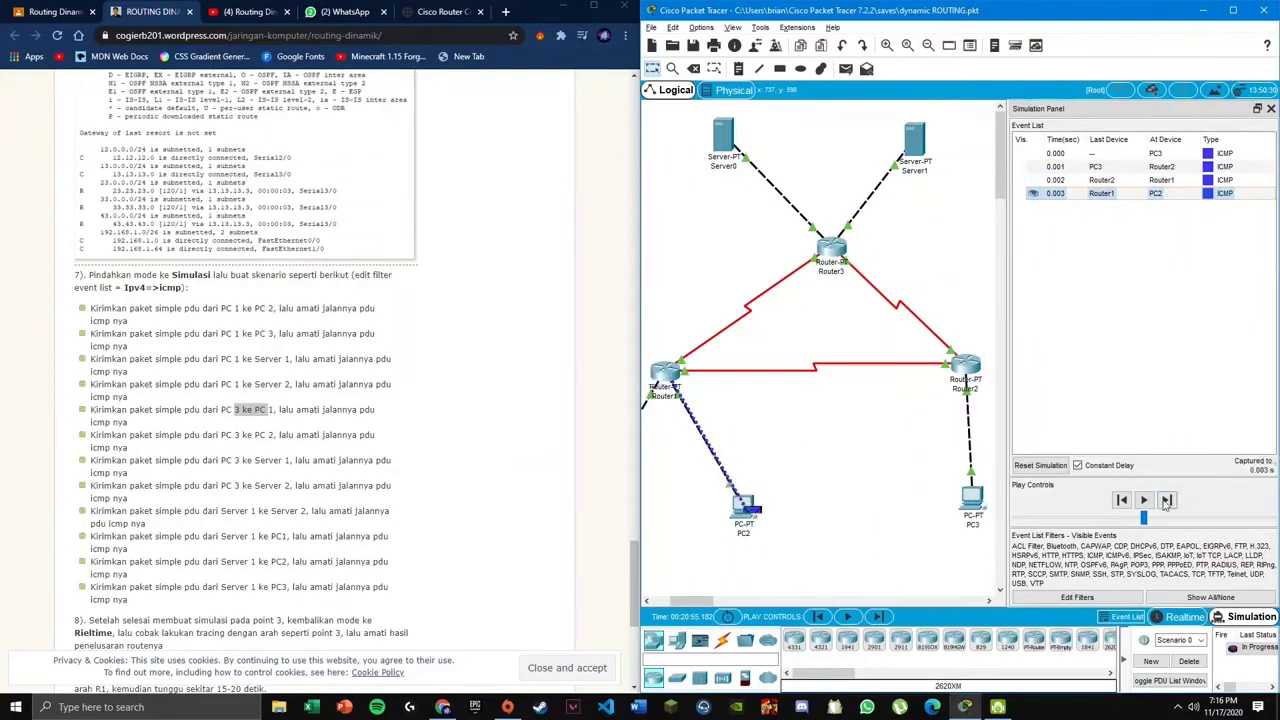
{"action": "left_click", "coordinate": [1167, 500]}
{"action": "left_click", "coordinate": [1167, 500]}
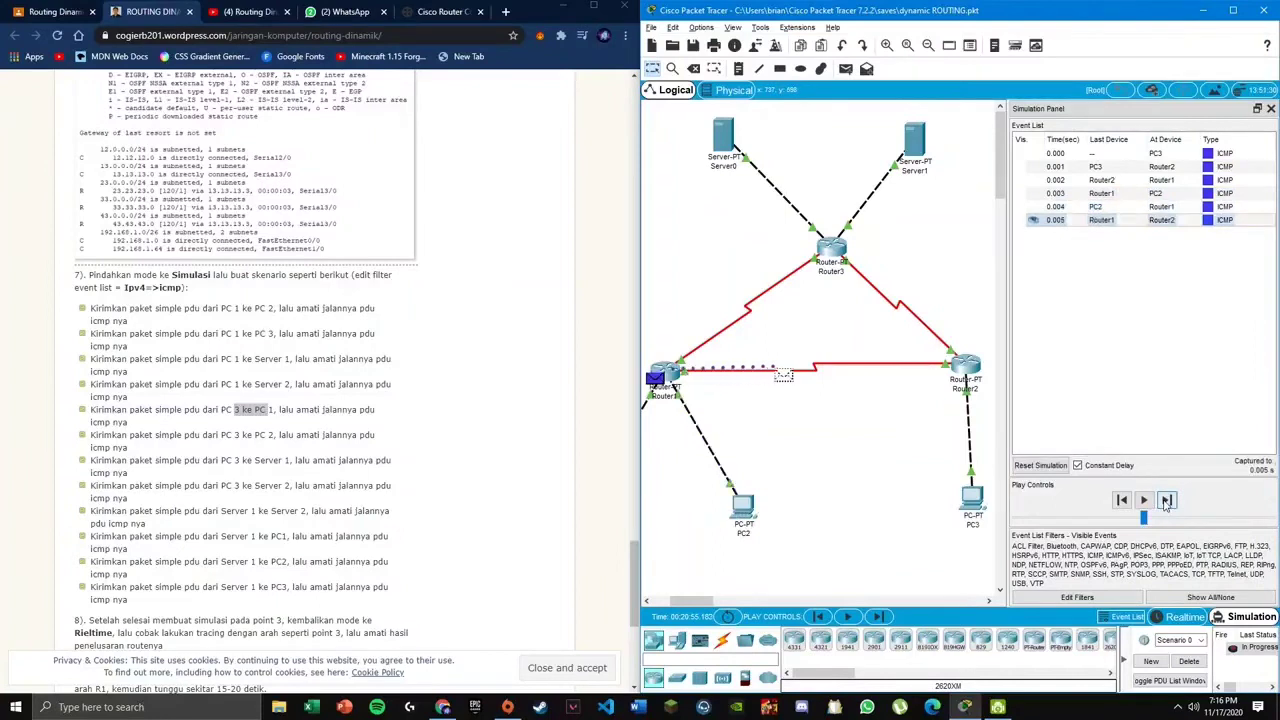
{"action": "left_click", "coordinate": [1167, 500]}
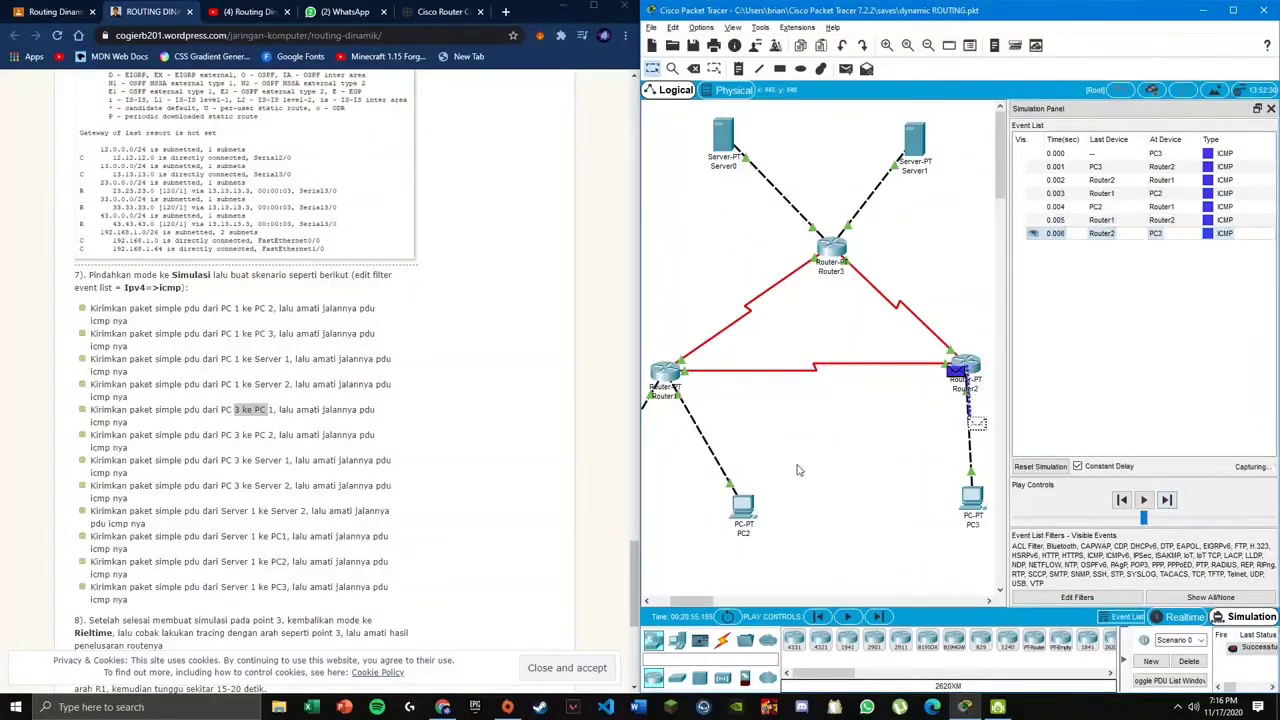
- Replace the finished PC3-to-PC2 test in Scenario 0 with a simple PDU from PC3 to Server0
{"action": "left_click", "coordinate": [259, 440]}
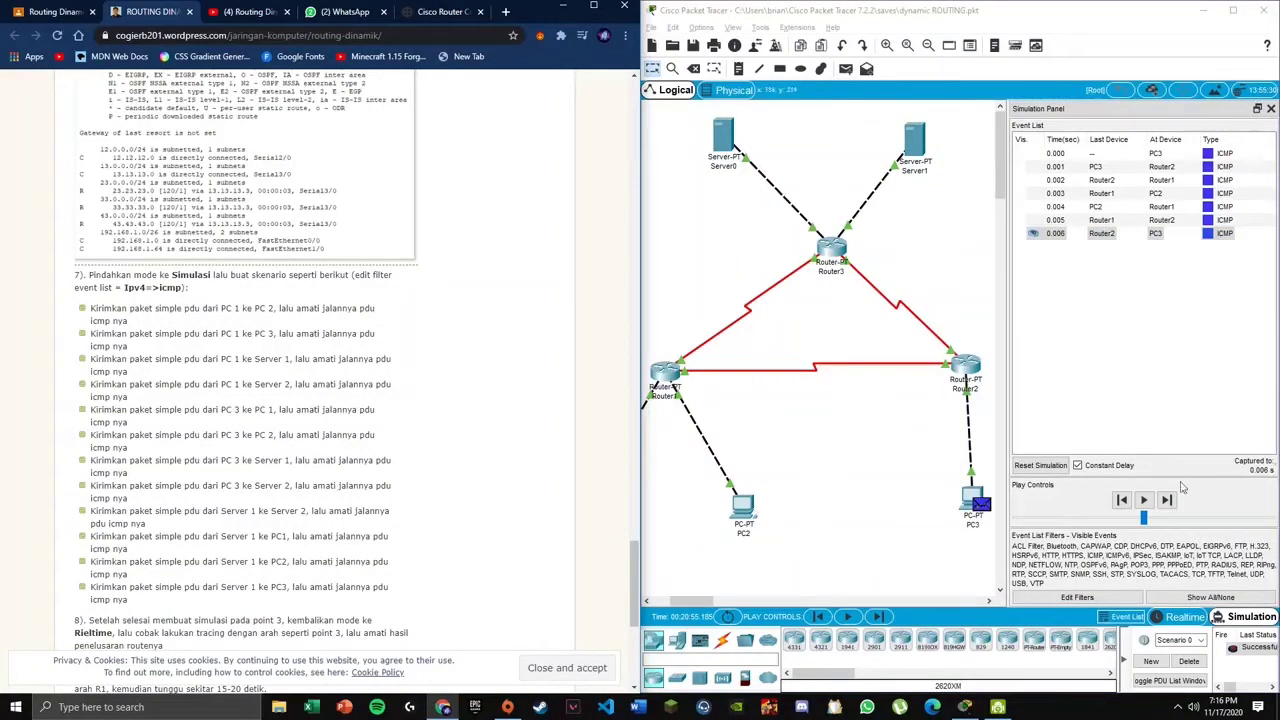
{"action": "left_click", "coordinate": [1188, 661]}
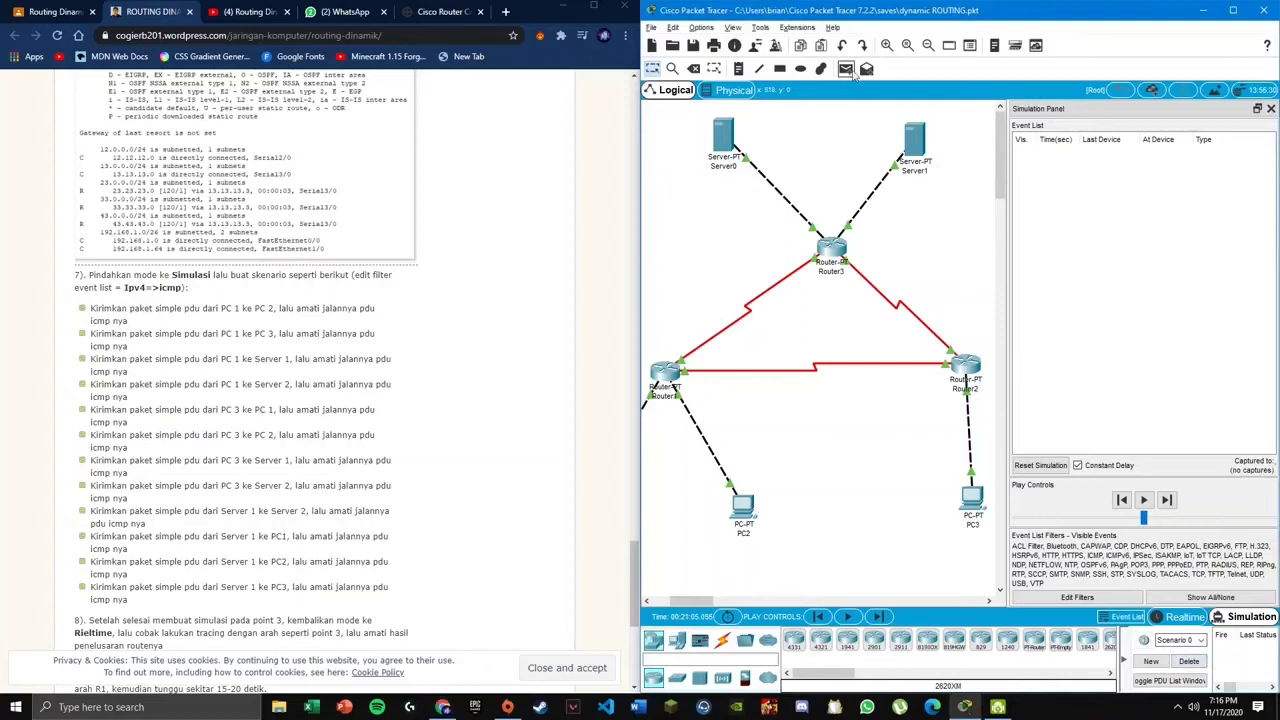
{"action": "left_click", "coordinate": [960, 492]}
{"action": "left_click", "coordinate": [724, 142]}
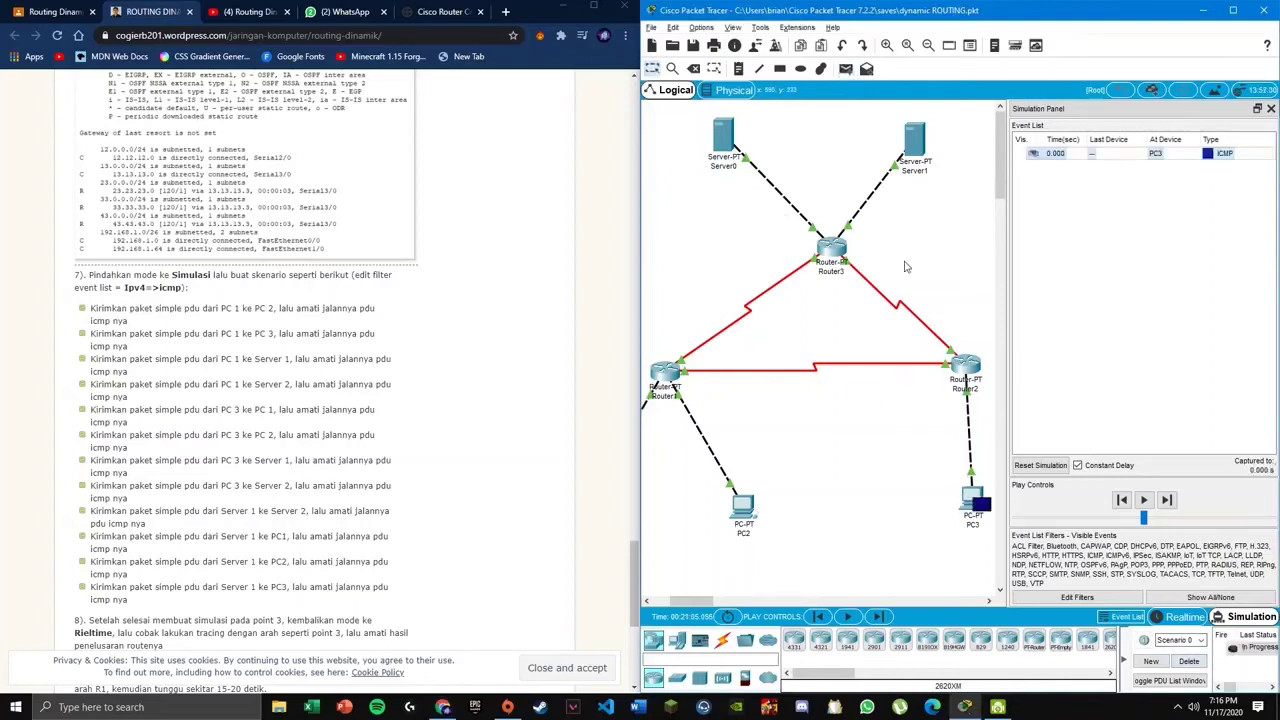
- Advance the PC3-to-Server0 packet event by event until the reply returns to PC3
{"action": "left_click", "coordinate": [1166, 499]}
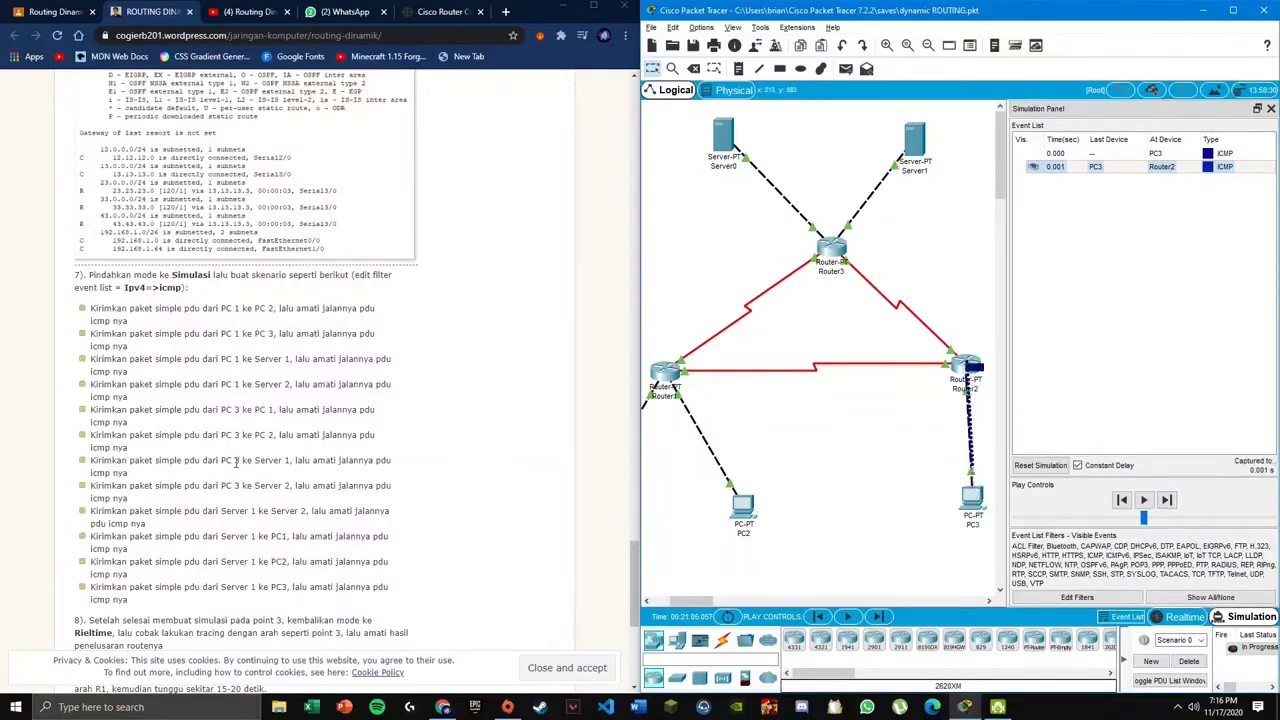
{"action": "left_click", "coordinate": [1168, 500]}
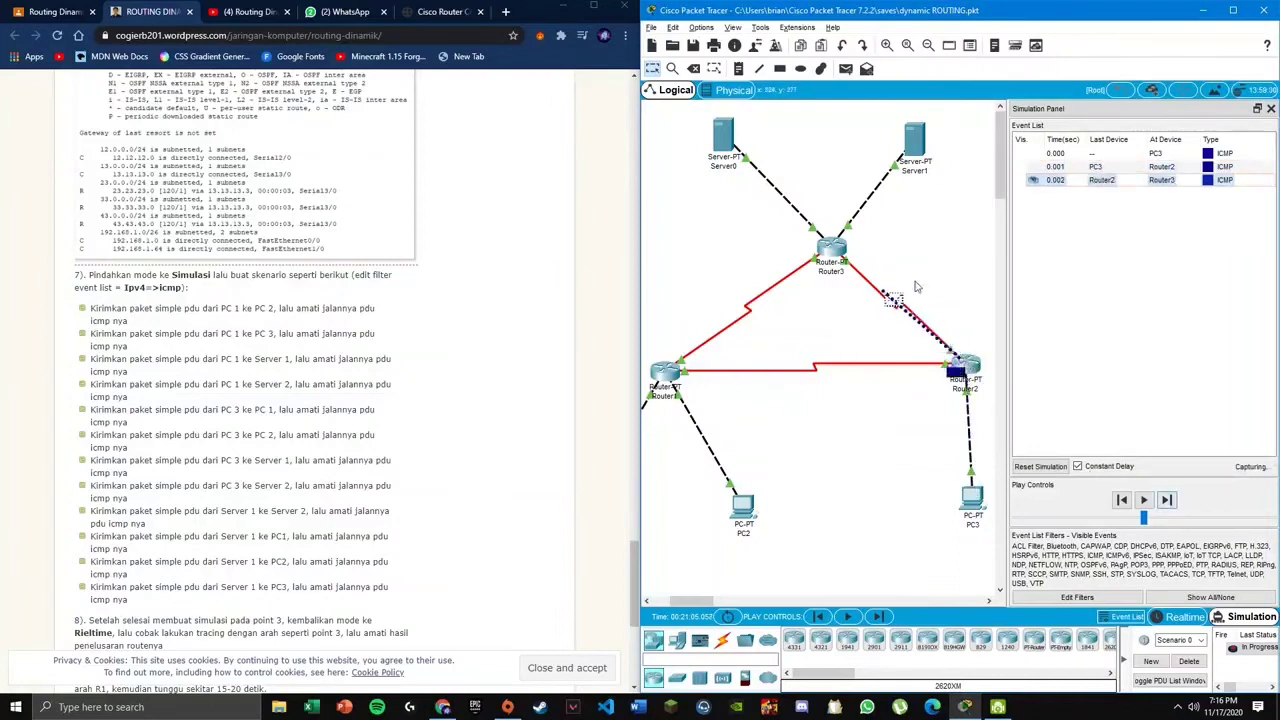
{"action": "left_click", "coordinate": [1168, 501]}
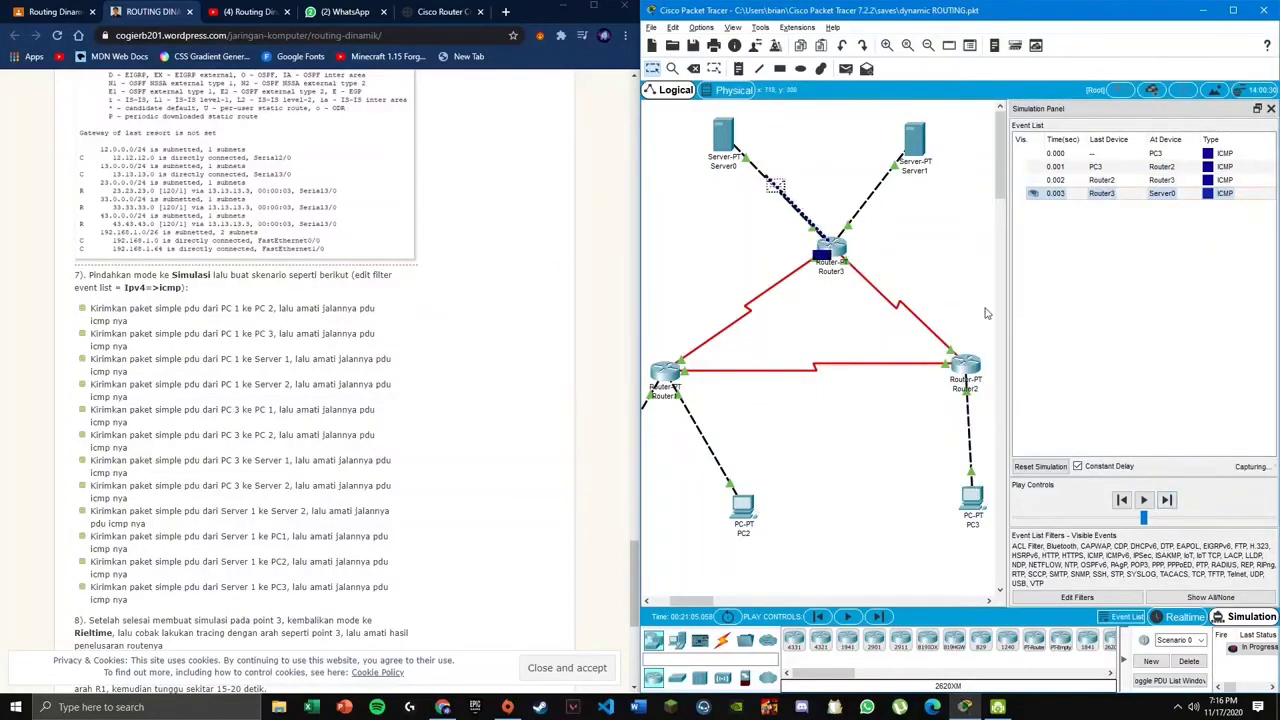
{"action": "left_click", "coordinate": [1166, 505]}
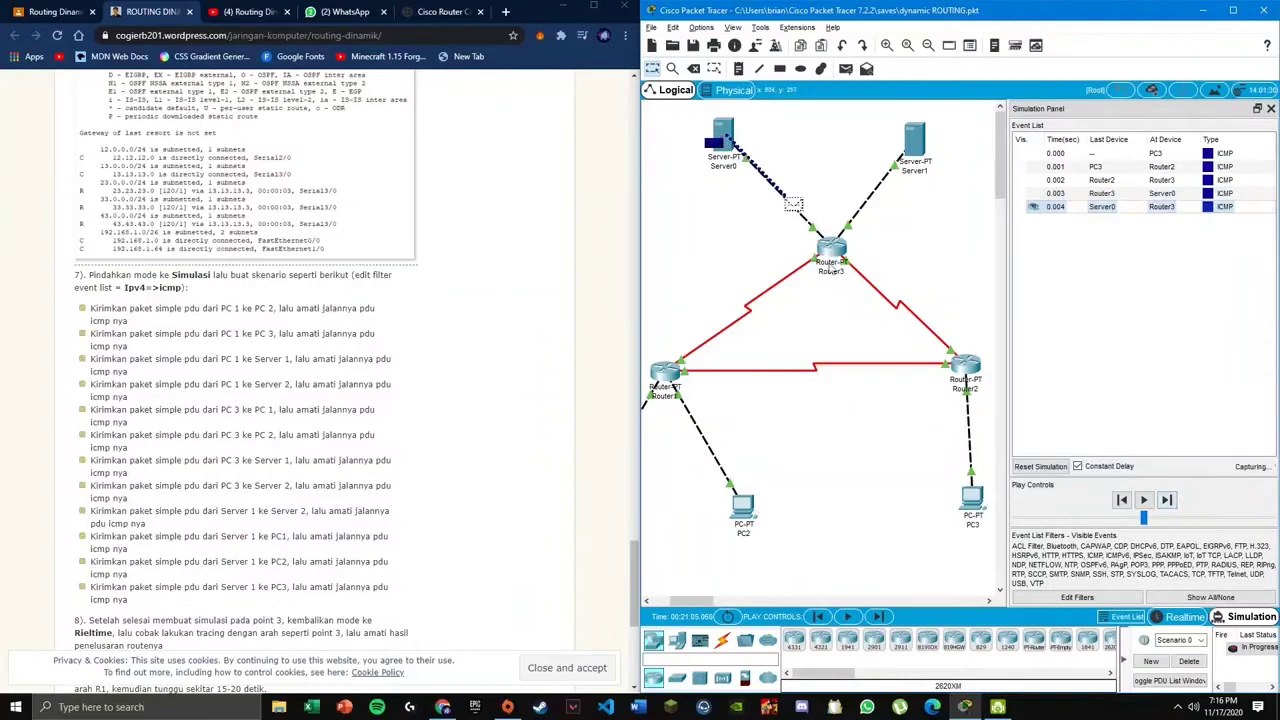
{"action": "left_click", "coordinate": [1166, 500]}
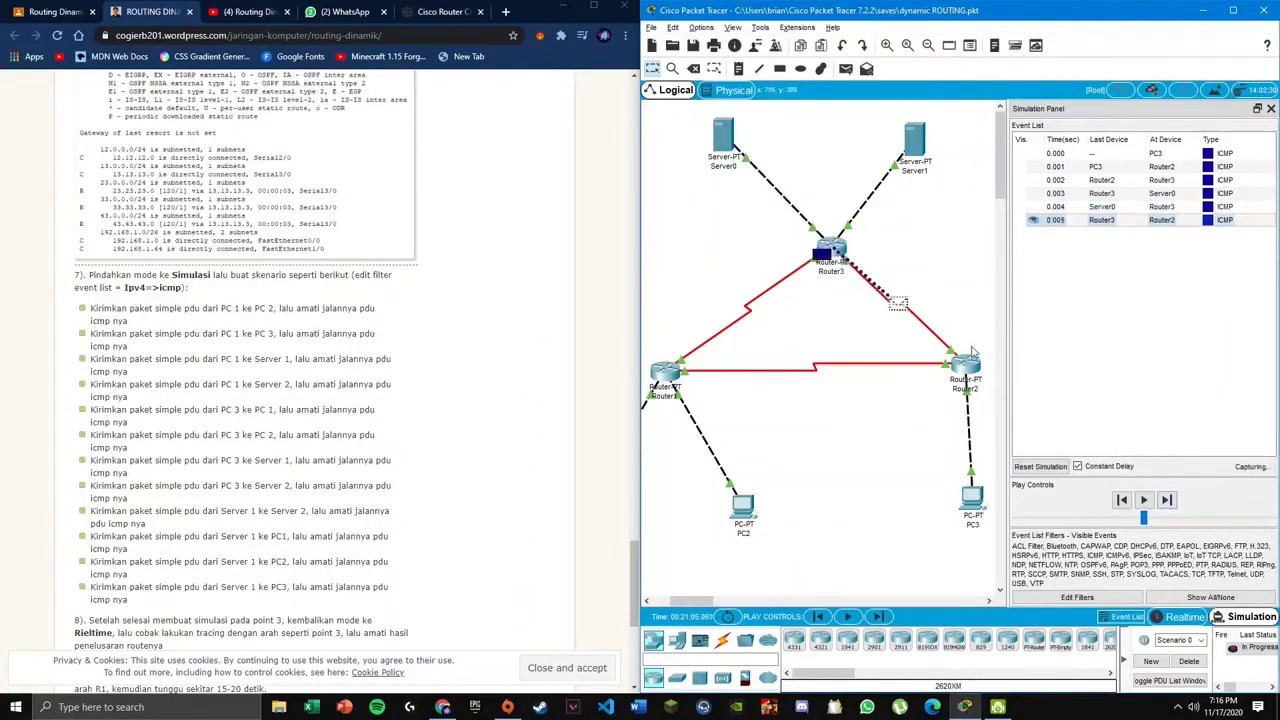
{"action": "left_click", "coordinate": [1166, 500]}
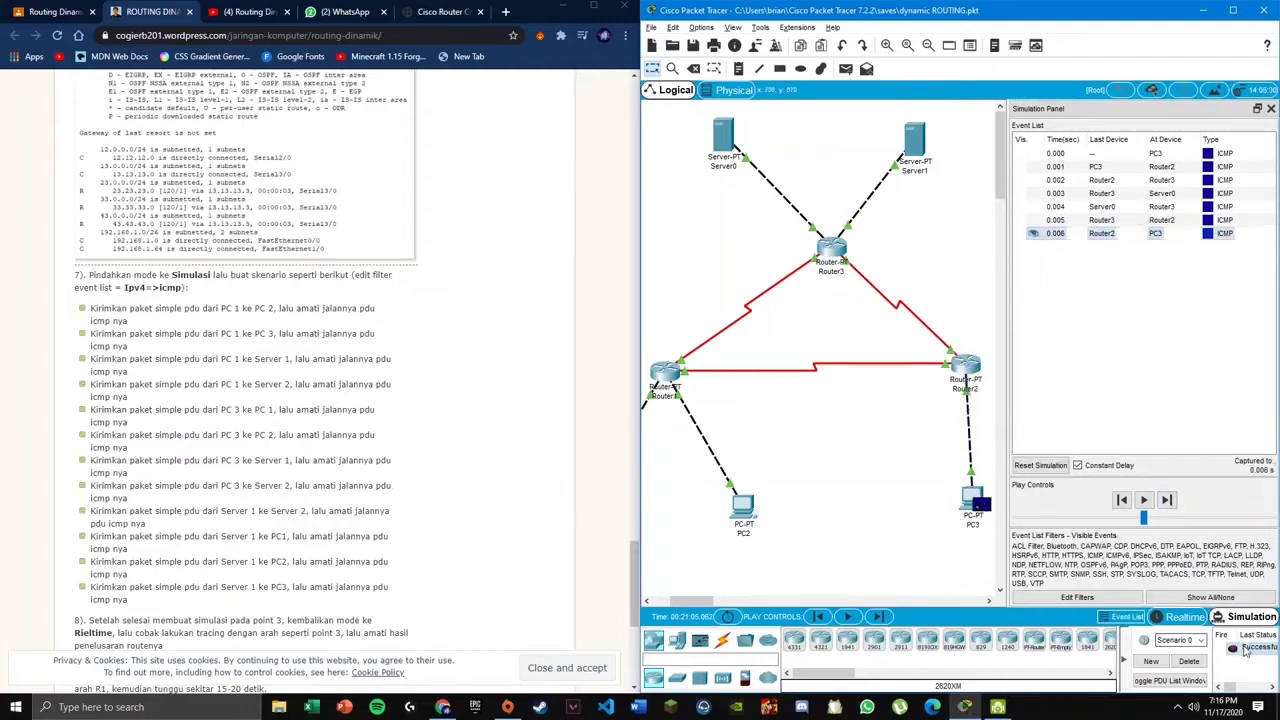
- Replace the finished PC3-to-Server0 test in Scenario 0 with a simple PDU from PC3 to Server1
{"action": "left_click", "coordinate": [1186, 662]}
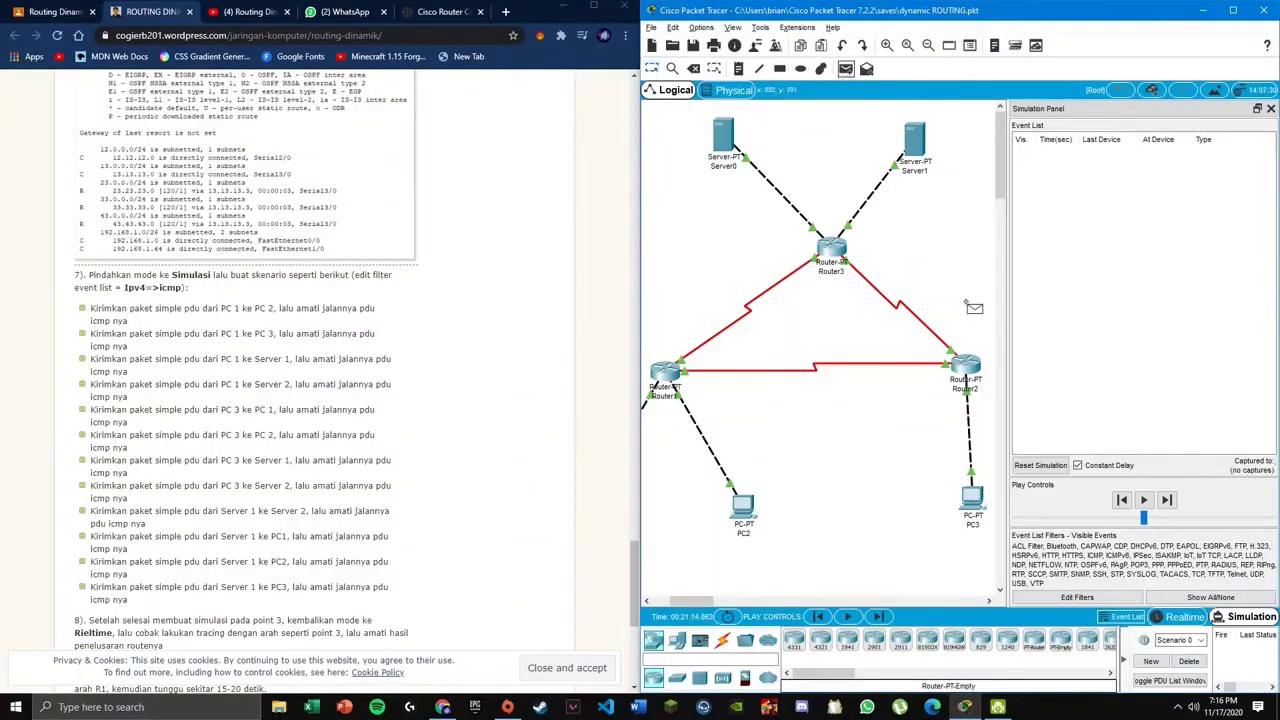
{"action": "left_click", "coordinate": [972, 498]}
{"action": "left_click", "coordinate": [915, 150]}
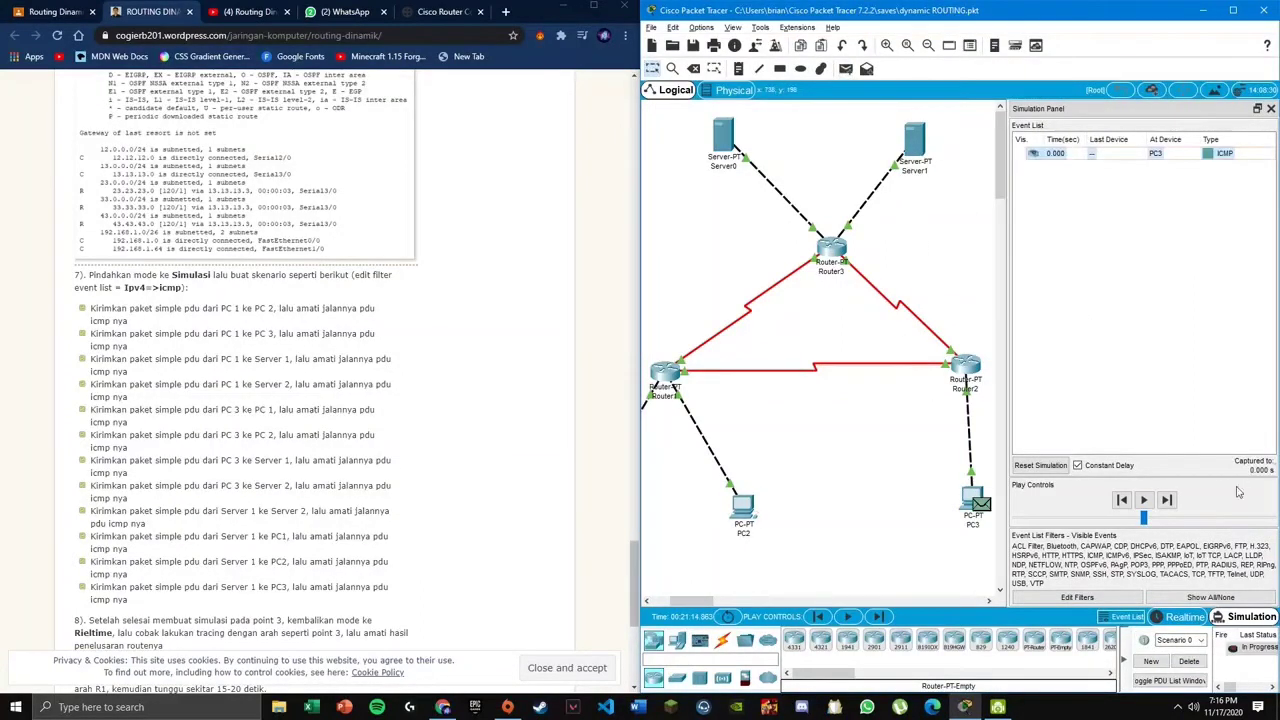
- Run the PC3-to-Server1 packet through the simulation until the reply returns to PC3
{"action": "left_click", "coordinate": [1143, 499]}
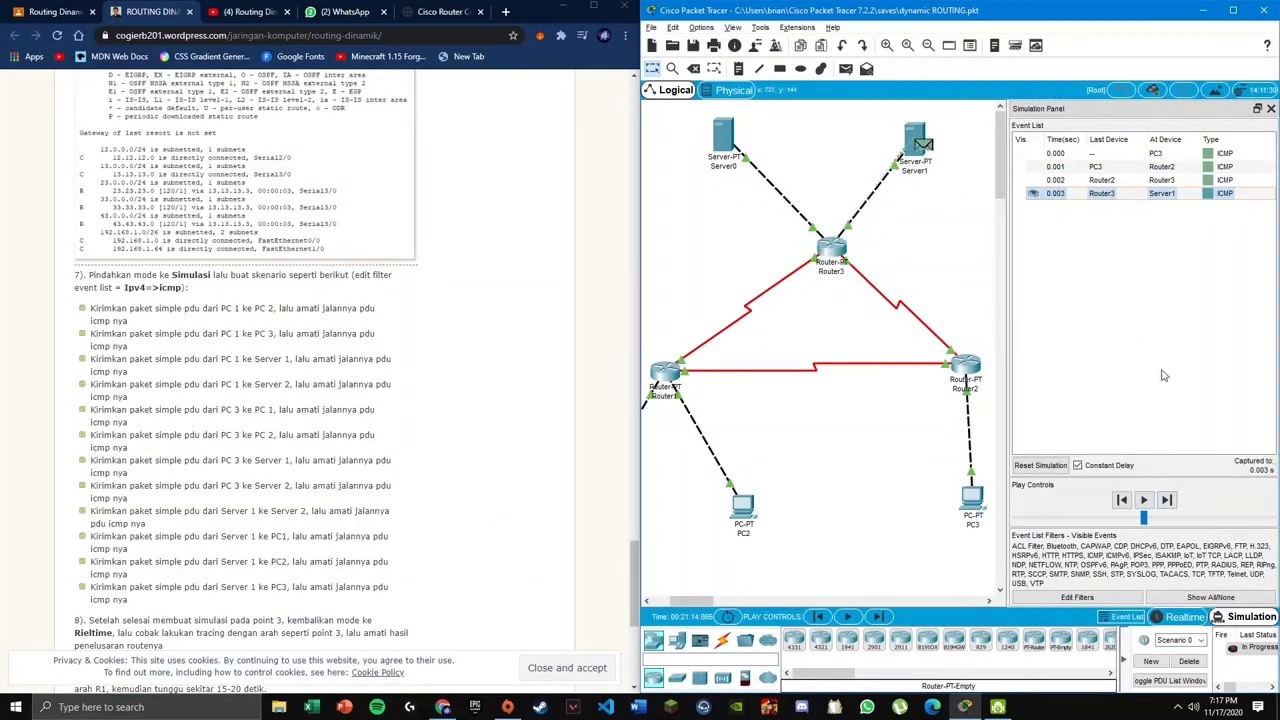
{"action": "left_click", "coordinate": [1167, 500]}
{"action": "left_click", "coordinate": [1167, 500]}
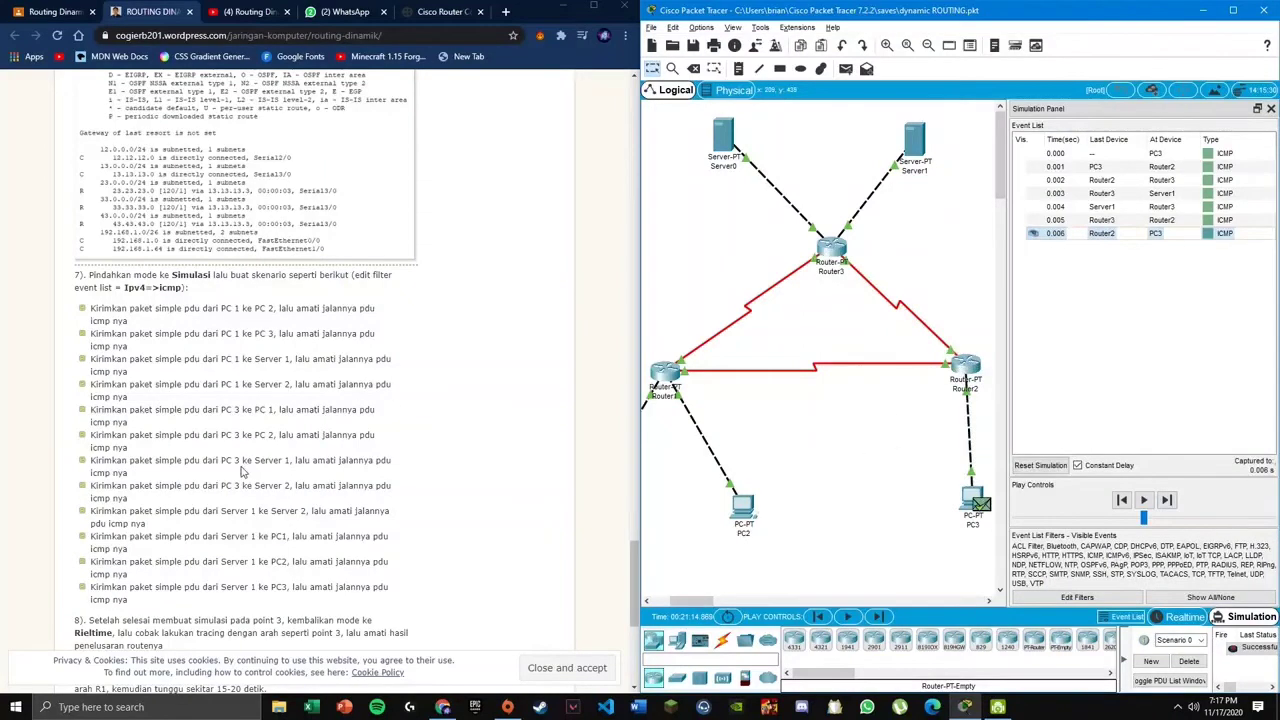
- Locate the tutorial's Server 1 to Server 2 test, and replace the finished test with a simple PDU from Server0 to Server1
{"action": "scroll", "coordinate": [230, 462], "scroll_direction": "down", "scroll_amount": 1}
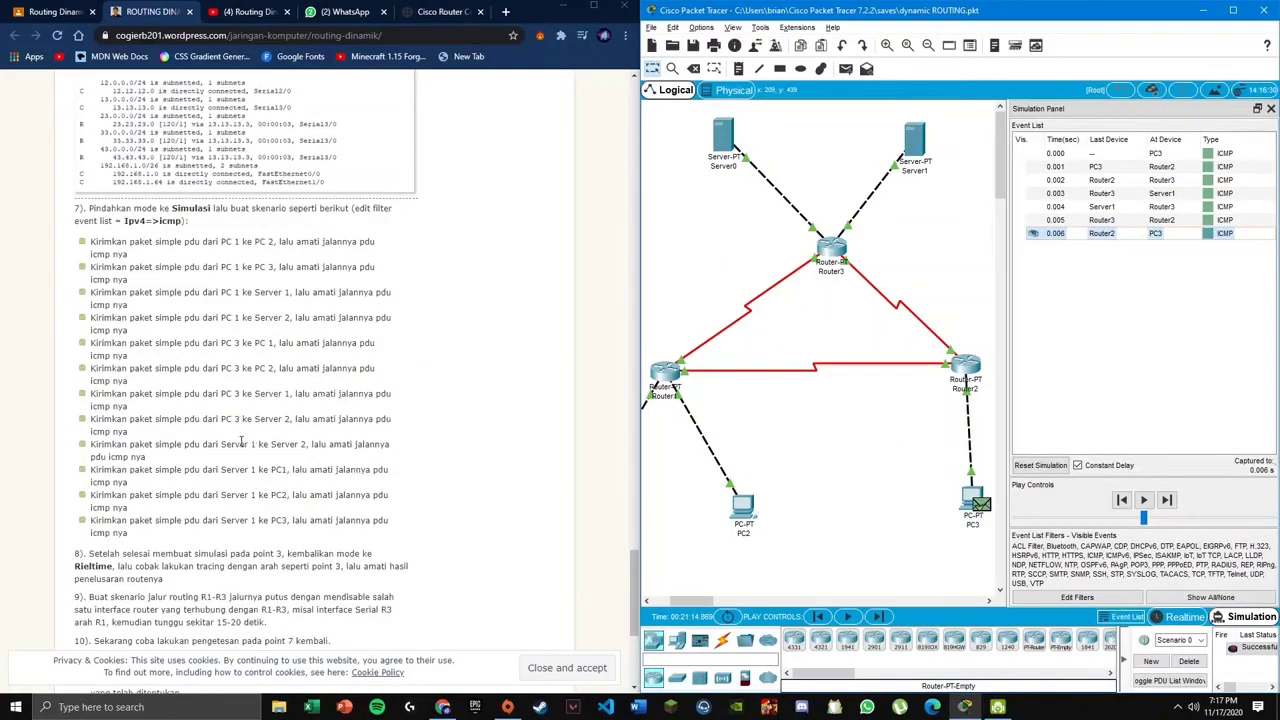
{"action": "left_click", "coordinate": [240, 446]}
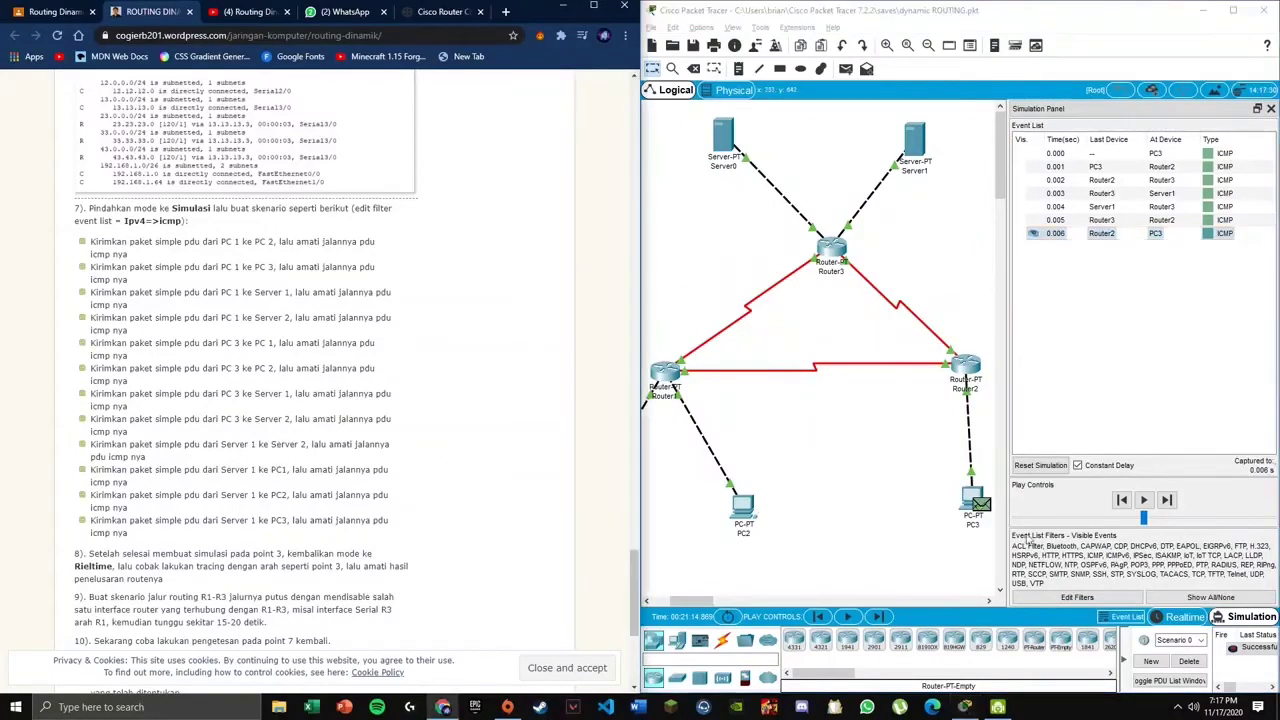
{"action": "left_click", "coordinate": [845, 68]}
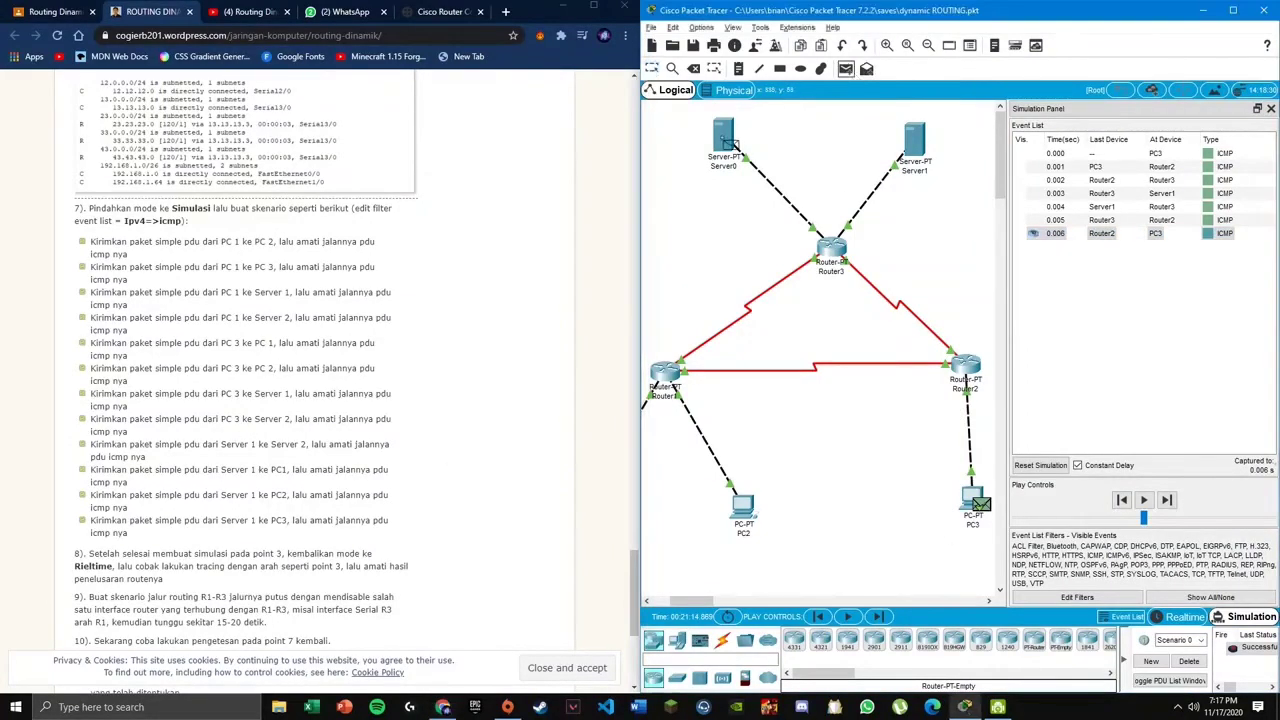
{"action": "mouse_move", "coordinate": [728, 145]}
{"action": "left_click", "coordinate": [1040, 465]}
{"action": "left_click", "coordinate": [902, 168]}
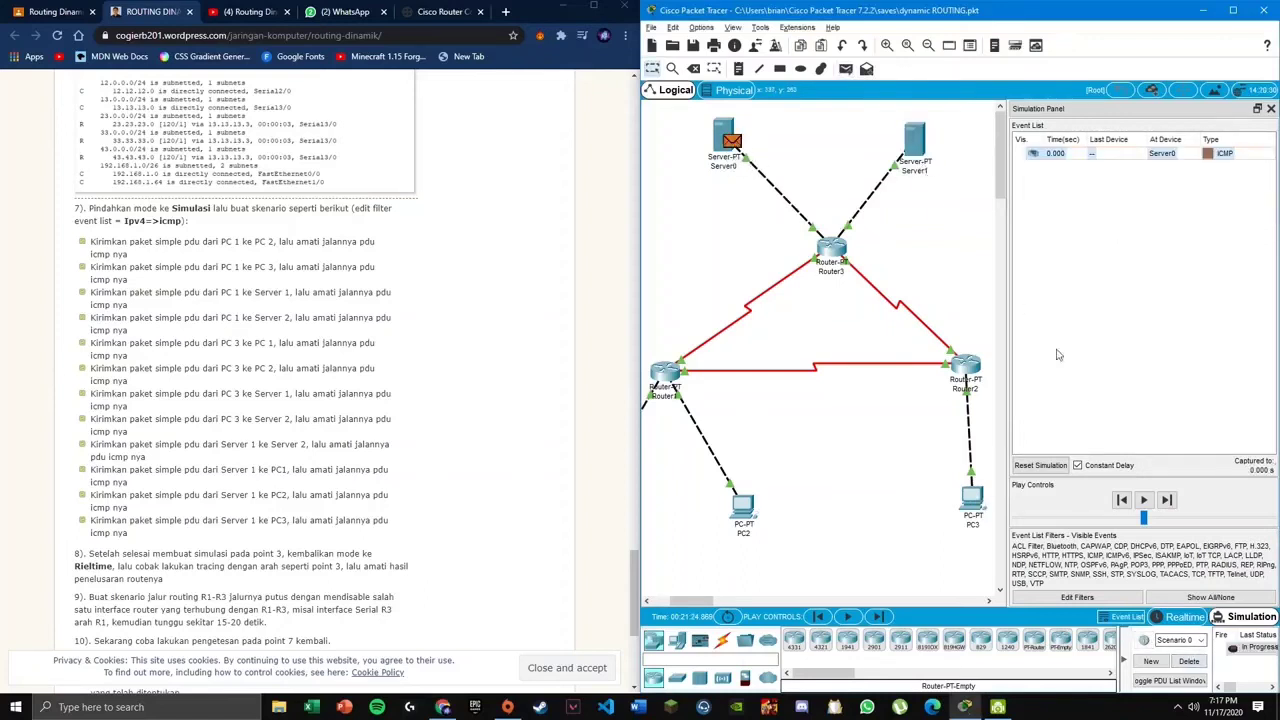
- Advance the Server0-to-Server1 packet until the reply returns to Server0, and delete the test from Scenario 0
{"action": "left_click", "coordinate": [1168, 500]}
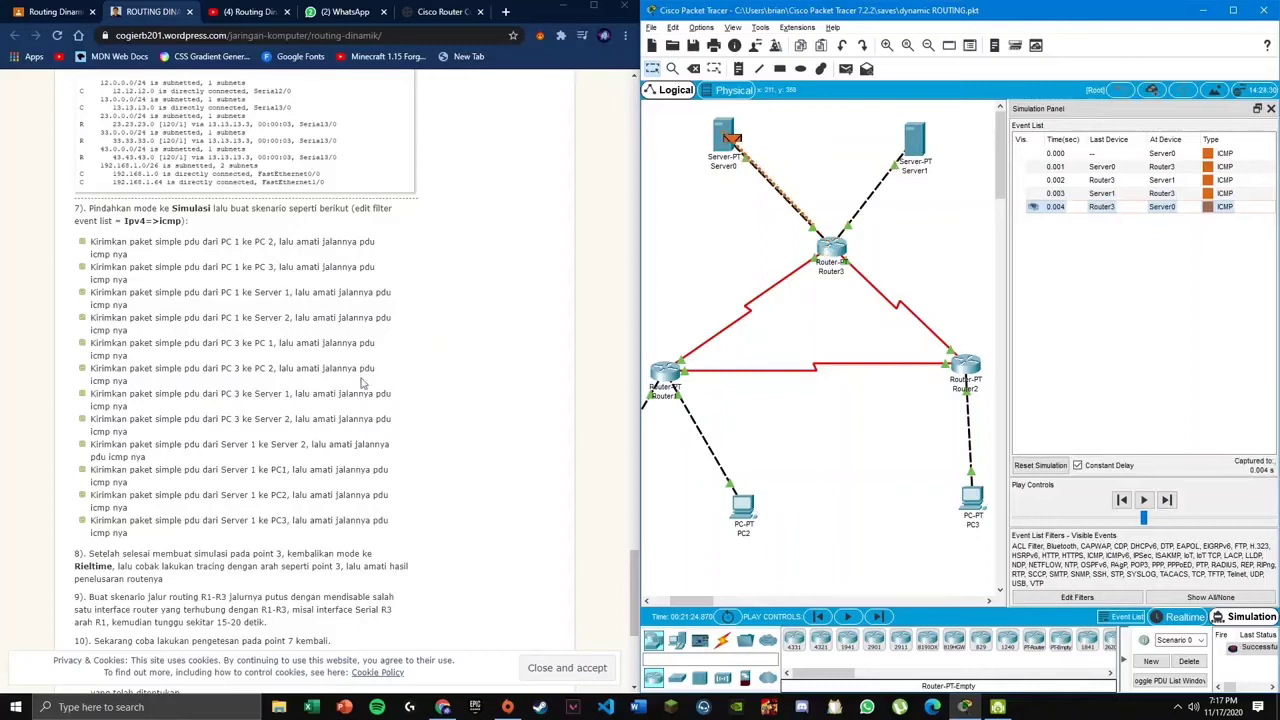
{"action": "left_click", "coordinate": [1195, 662]}
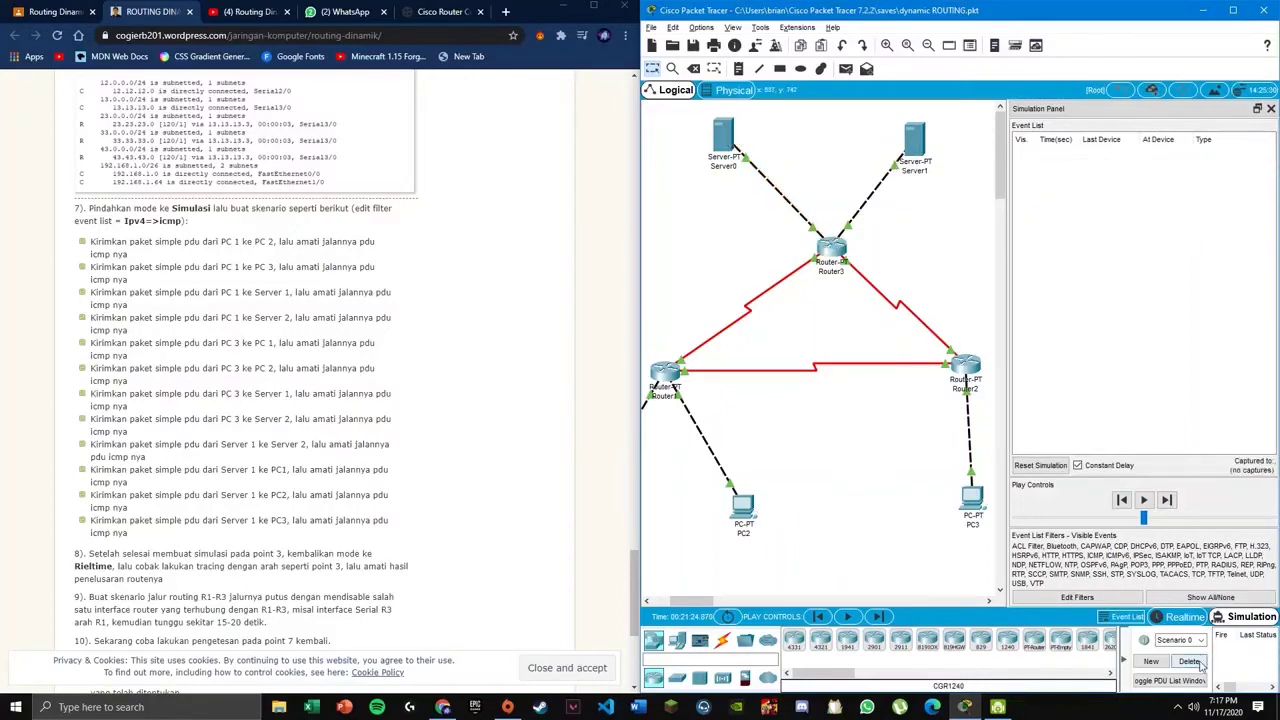
- Locate the tutorial's Server 1 to PC1 test, and add a simple PDU from Server0 to PC1
{"action": "left_click_drag", "start_coordinate": [248, 474], "coordinate": [270, 474]}
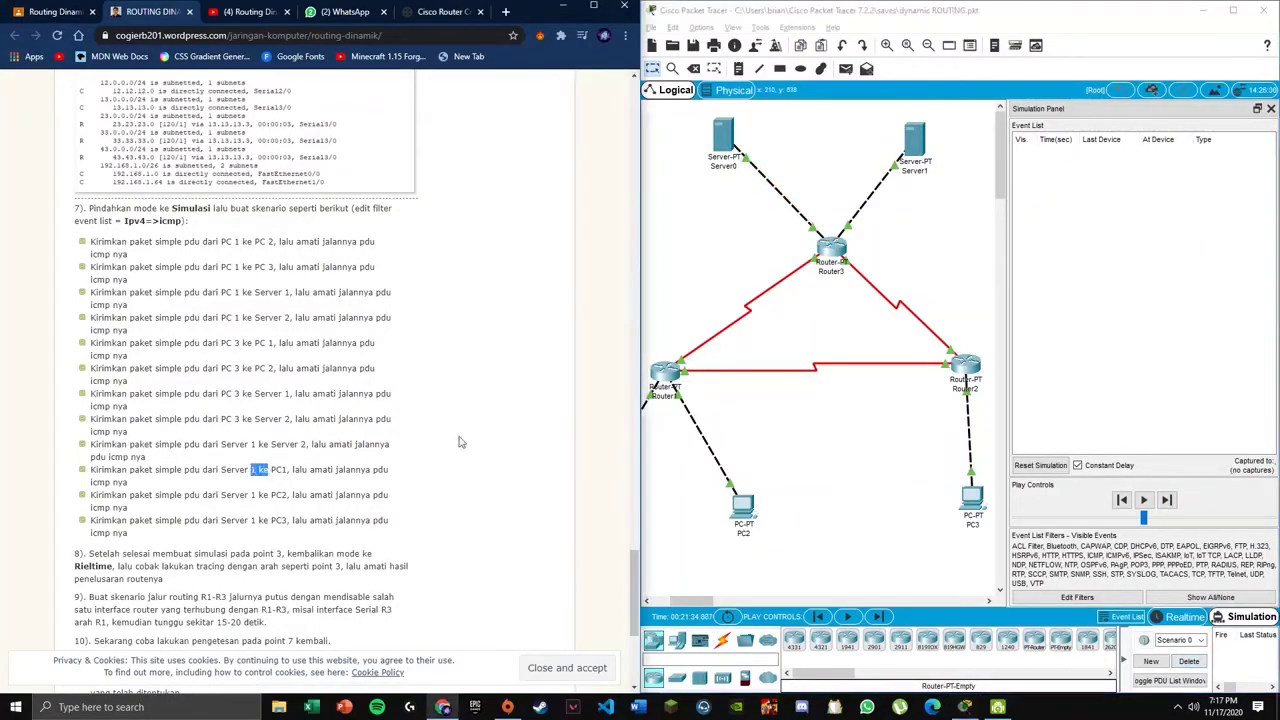
{"action": "left_click", "coordinate": [708, 242]}
{"action": "left_click", "coordinate": [723, 135]}
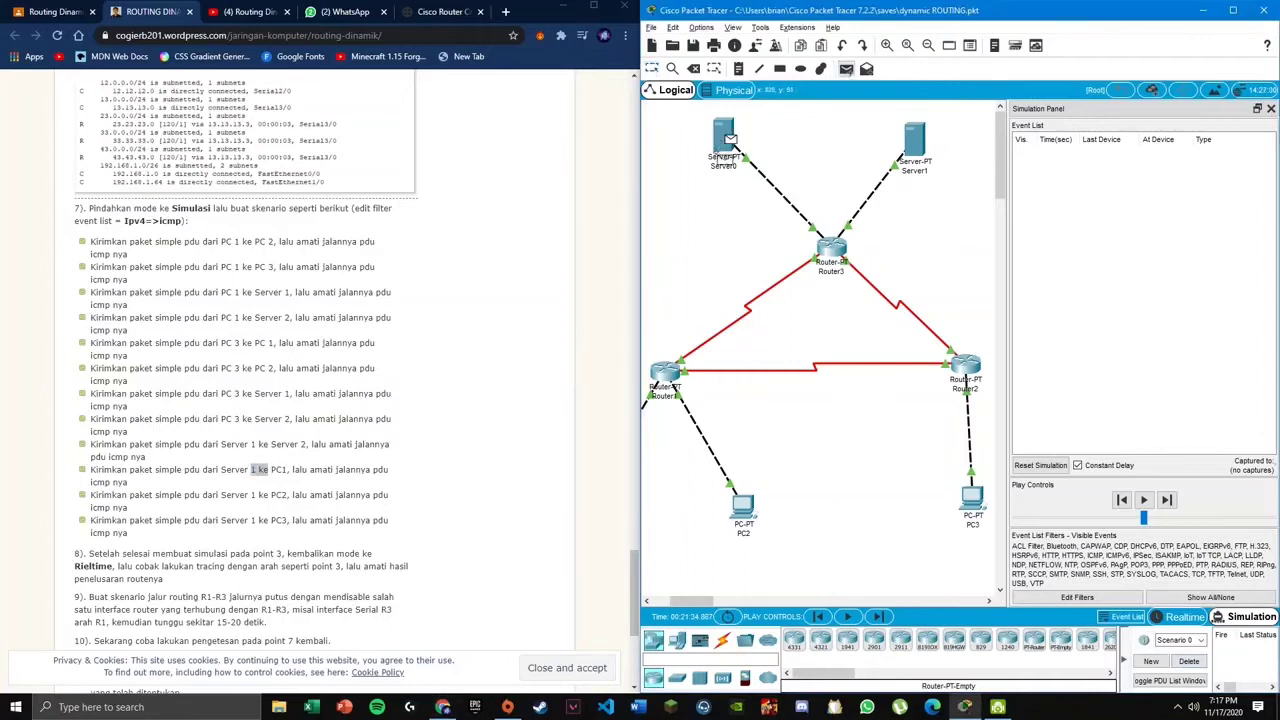
{"action": "scroll", "coordinate": [695, 600], "scroll_direction": "left", "scroll_amount": 2}
{"action": "left_click", "coordinate": [689, 503]}
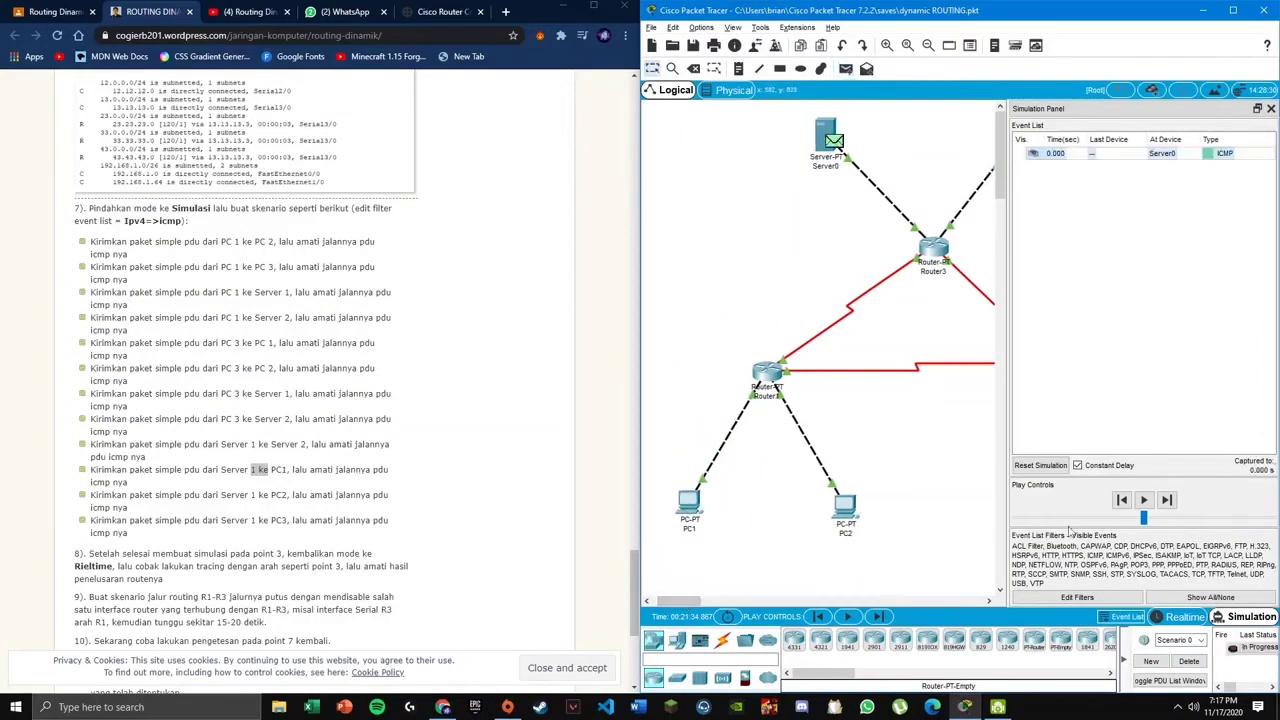
- Advance the Server0-to-PC1 packet through the simulation until the reply returns to Server0
{"action": "left_click", "coordinate": [1166, 500]}
{"action": "left_click", "coordinate": [1166, 500]}
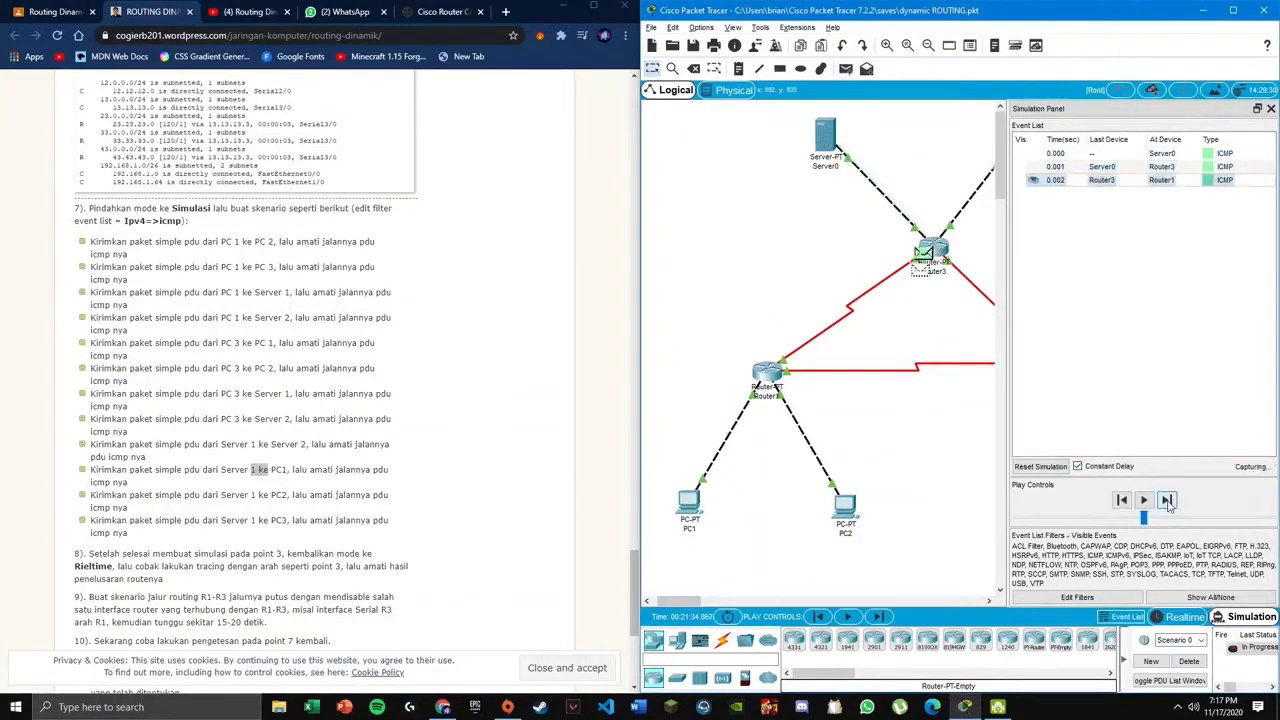
{"action": "left_click", "coordinate": [1166, 500]}
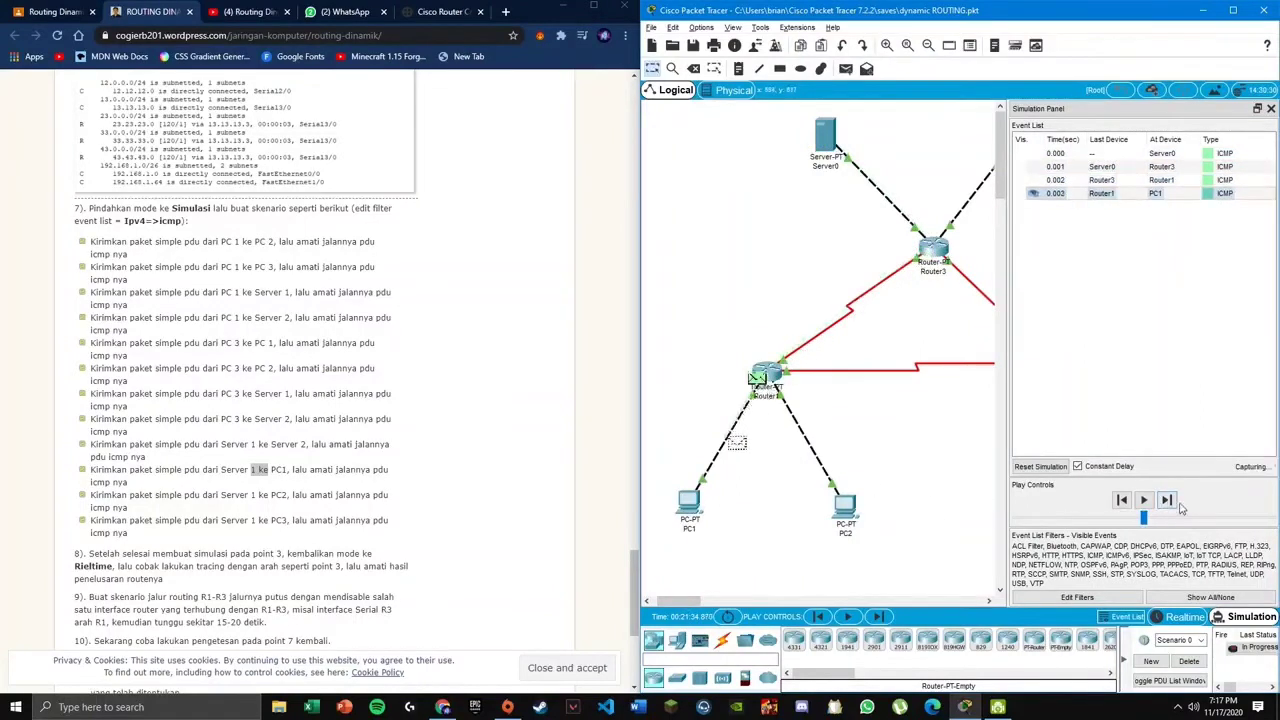
{"action": "left_click", "coordinate": [1166, 500]}
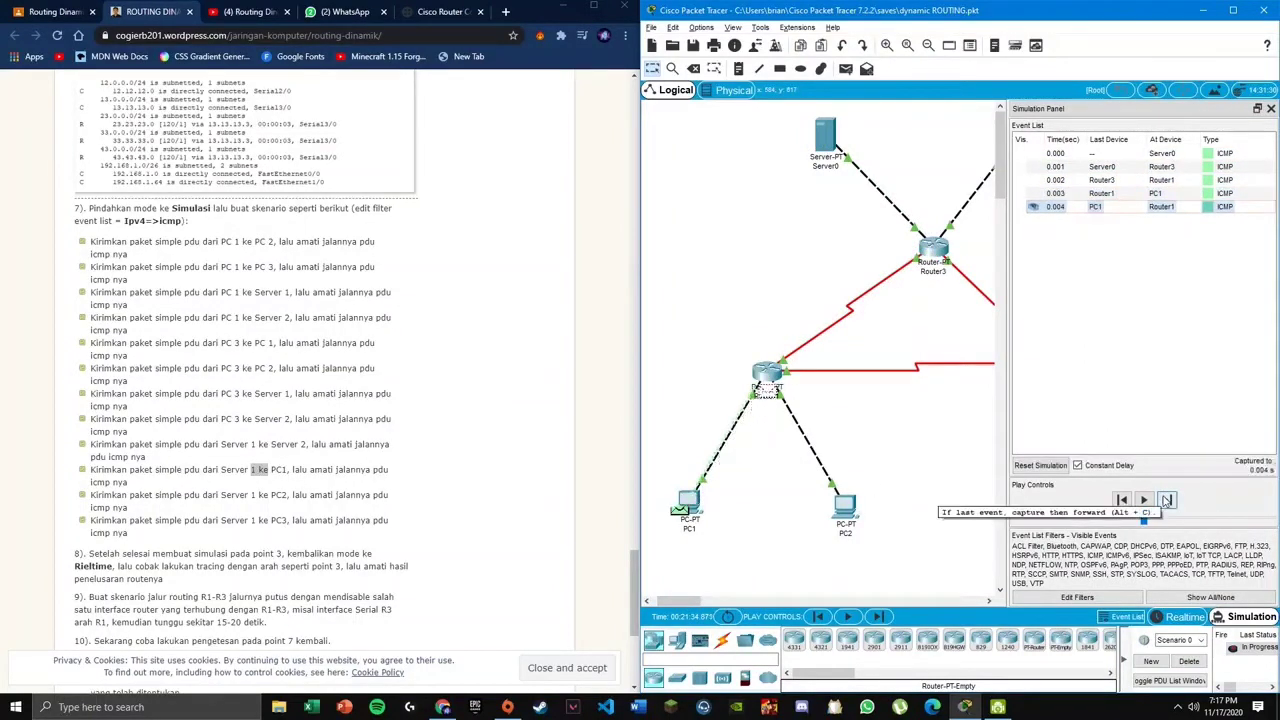
{"action": "left_click", "coordinate": [1166, 500]}
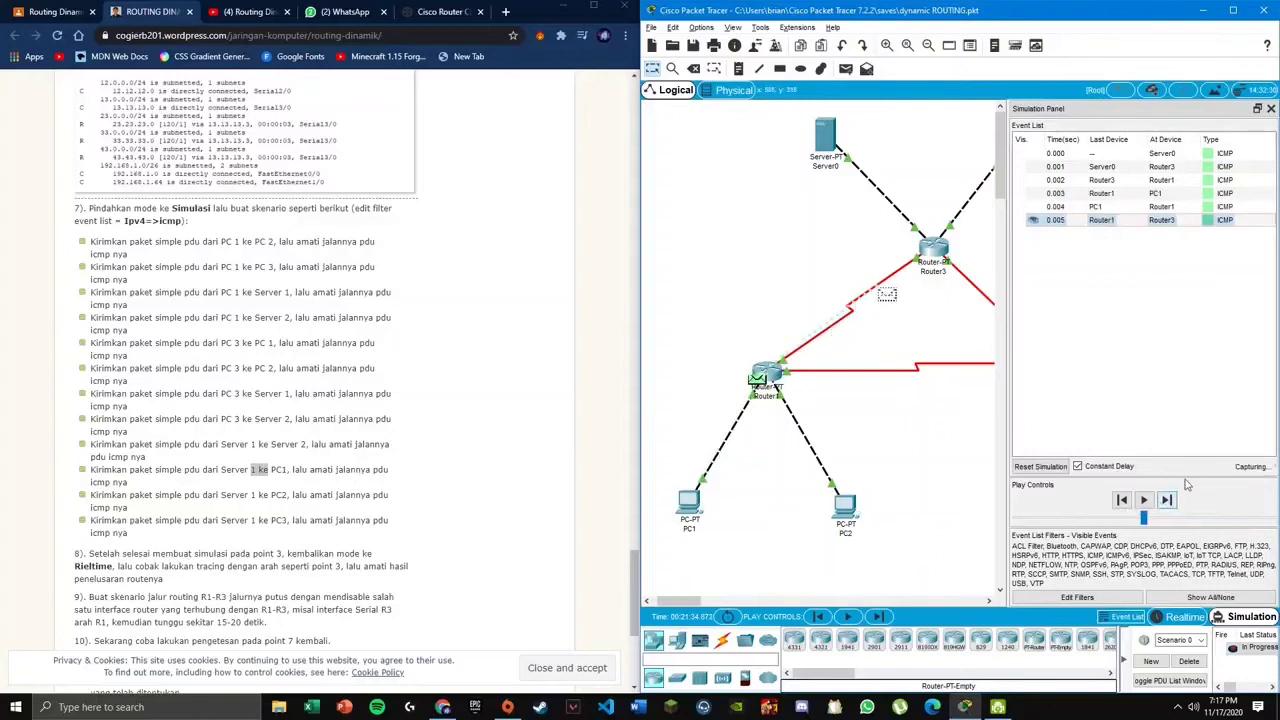
{"action": "left_click", "coordinate": [1166, 500]}
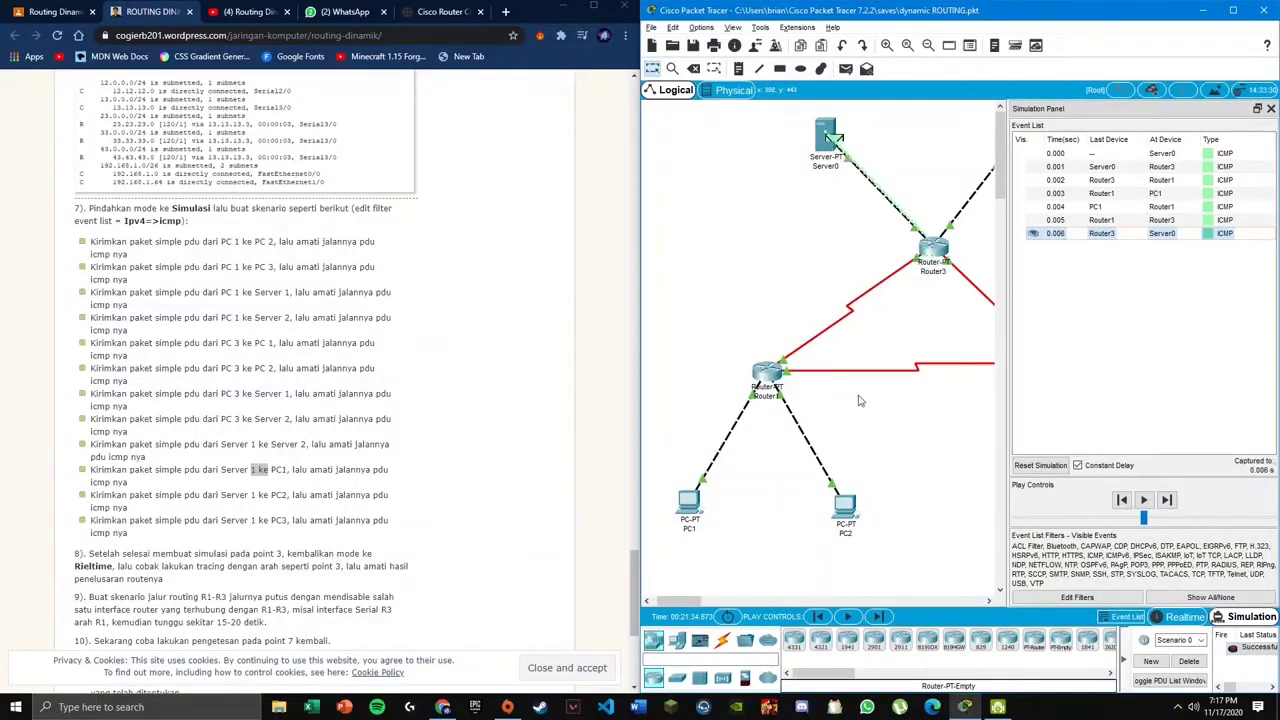
- Locate the tutorial's Server 1 to PC2 test, and replace the finished test in Scenario 0 with a simple PDU from Server0 to PC2
{"action": "left_click_drag", "start_coordinate": [238, 494], "coordinate": [267, 497]}
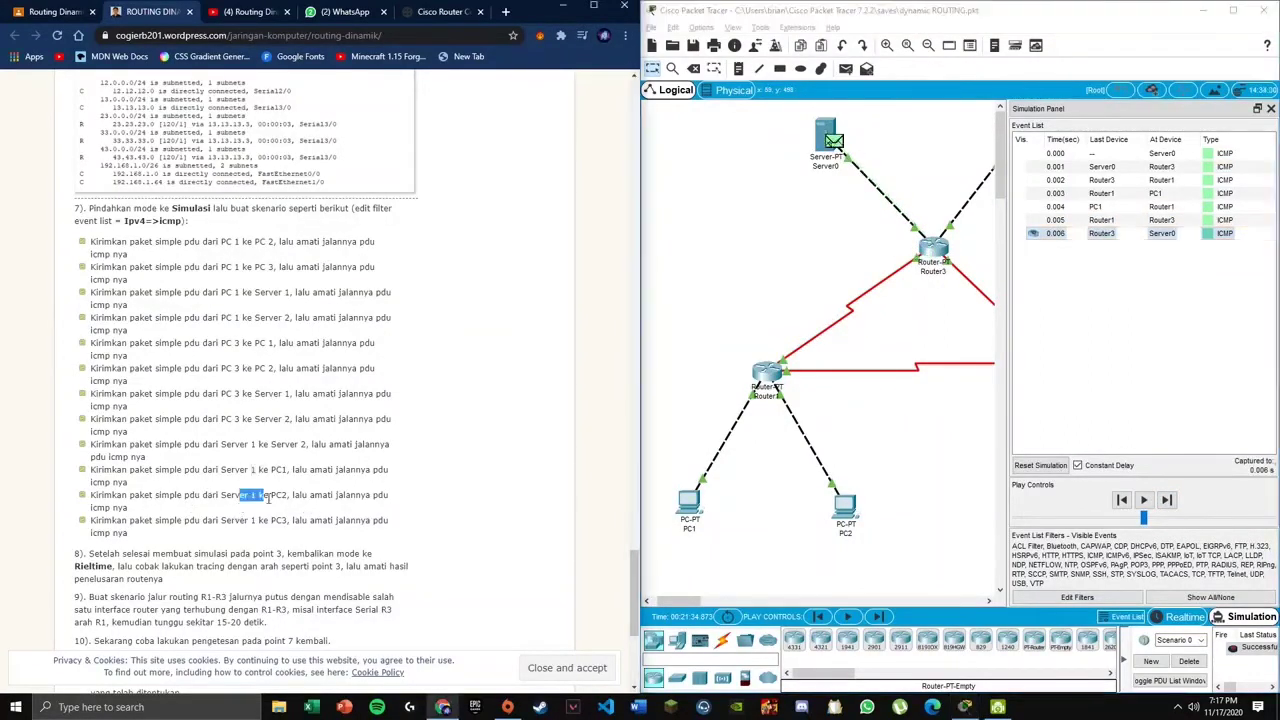
{"action": "left_click", "coordinate": [1187, 665]}
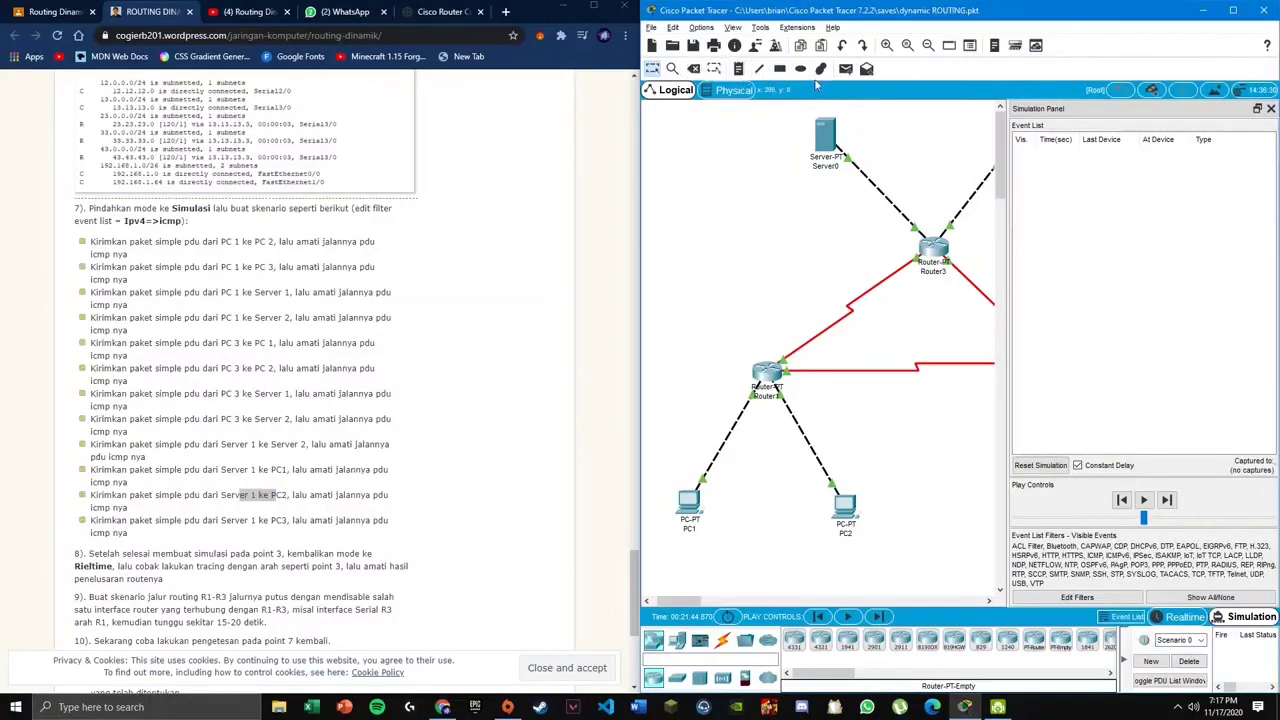
{"action": "left_click", "coordinate": [825, 135]}
{"action": "left_click", "coordinate": [845, 507]}
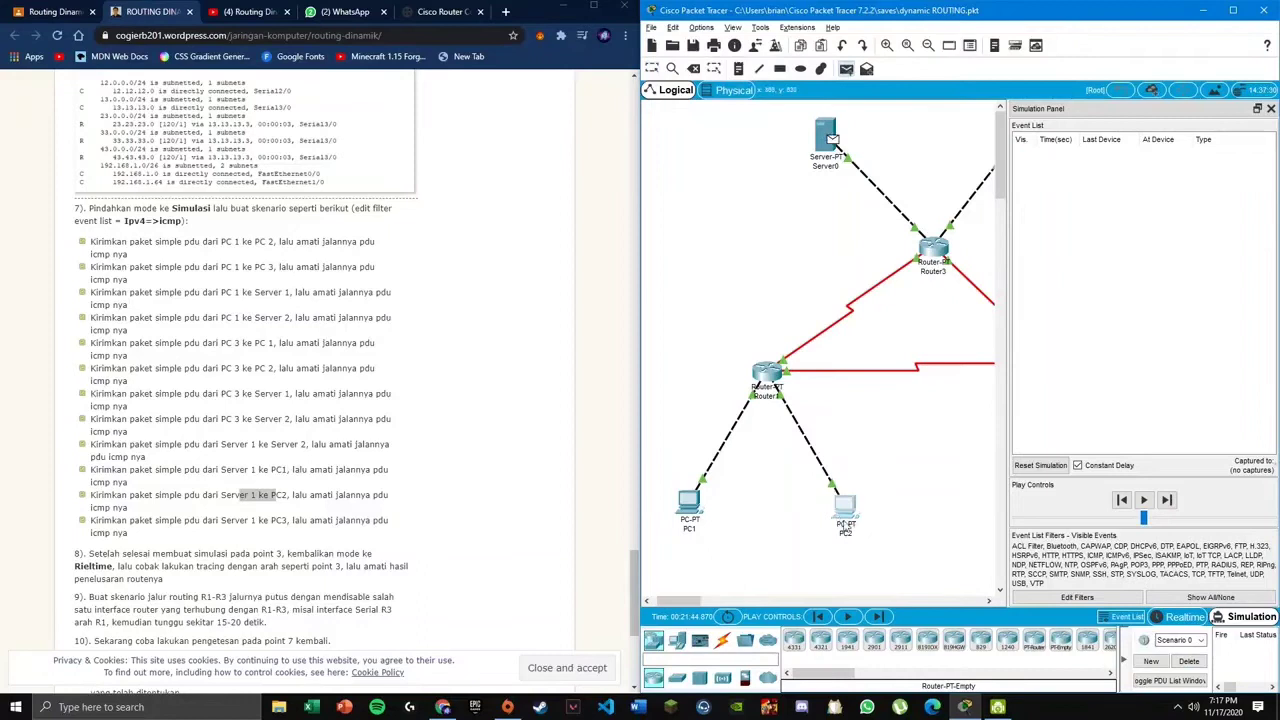
- Advance the Server0-to-PC2 packet event by event until the reply returns to Server0
{"action": "left_click", "coordinate": [1166, 499]}
{"action": "left_click", "coordinate": [1166, 499]}
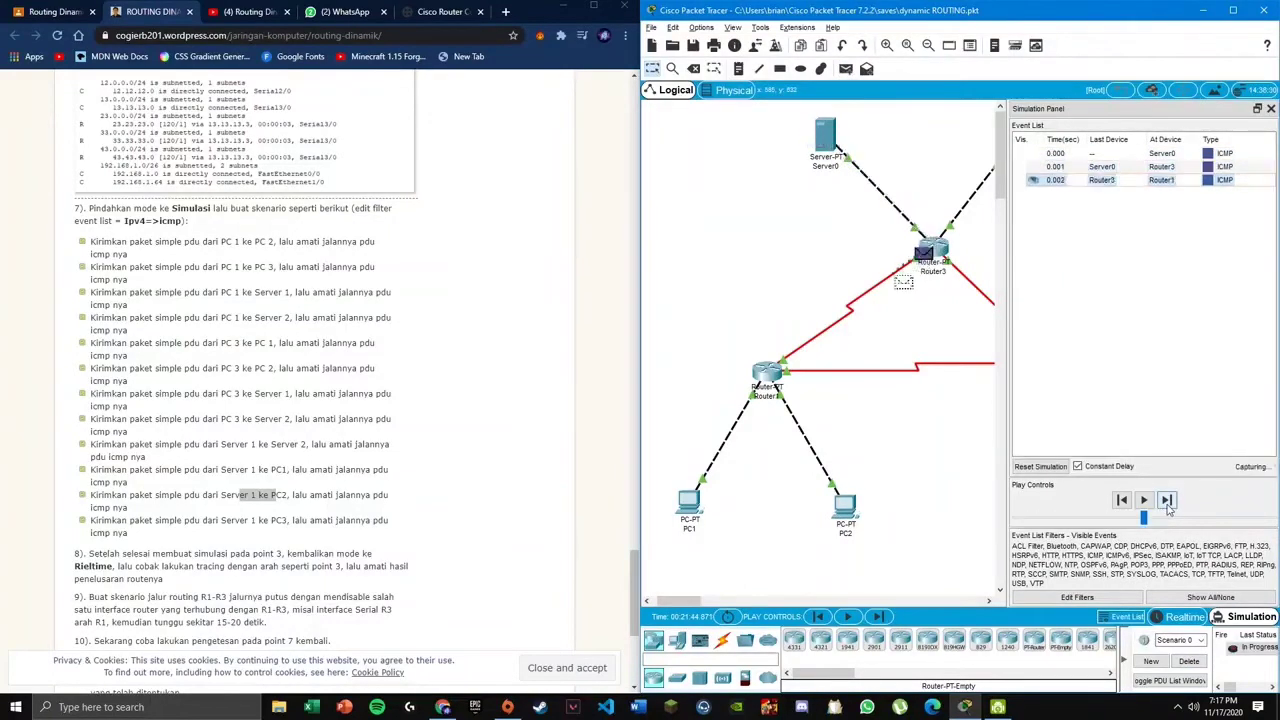
{"action": "left_click", "coordinate": [1166, 499]}
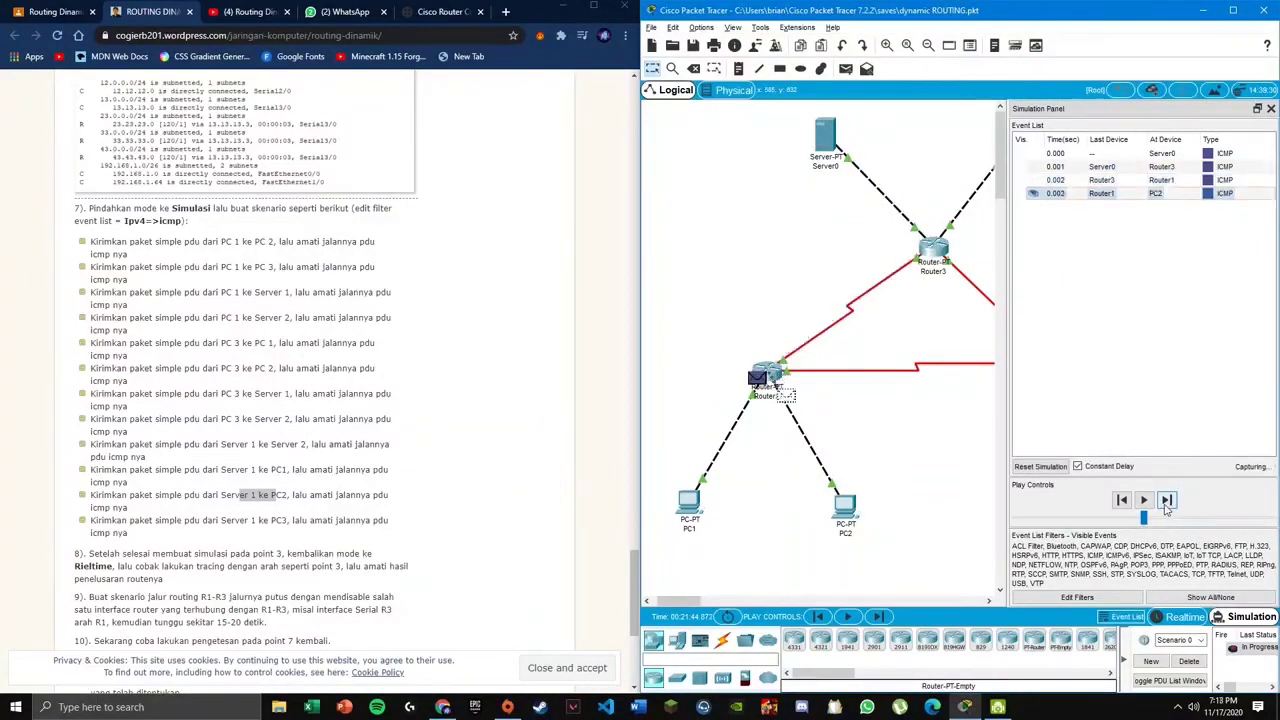
{"action": "left_click", "coordinate": [1166, 499]}
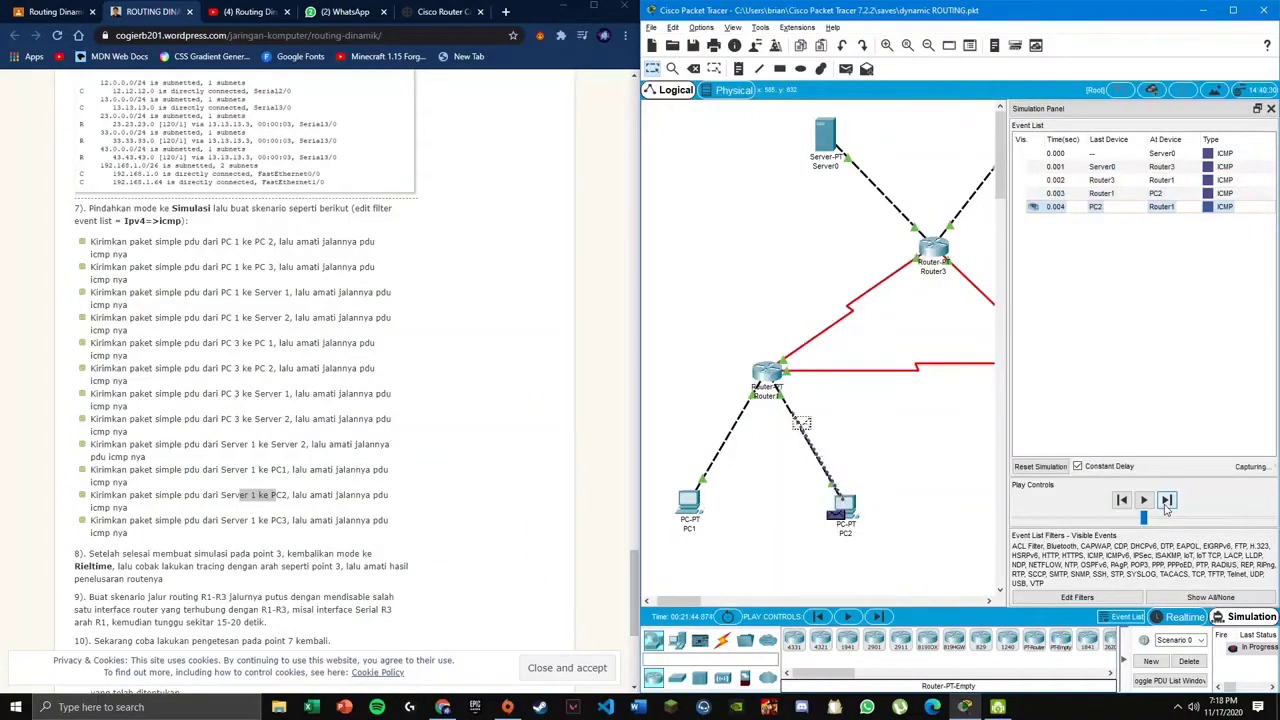
{"action": "left_click", "coordinate": [1166, 500]}
{"action": "left_click", "coordinate": [1166, 500]}
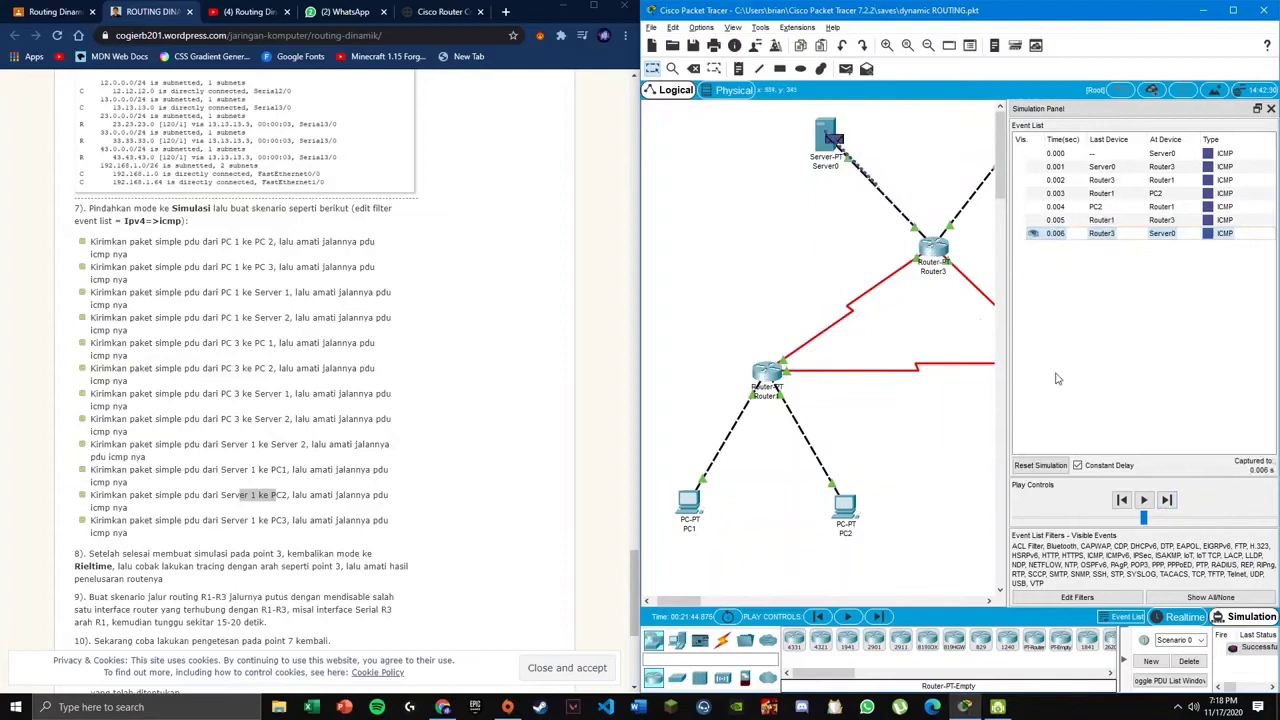
- Delete the finished PC2 test from Scenario 0 and add a simple PDU from Server0 to PC3
{"action": "left_click", "coordinate": [1188, 662]}
{"action": "left_click_drag", "start_coordinate": [662, 601], "coordinate": [698, 608]}
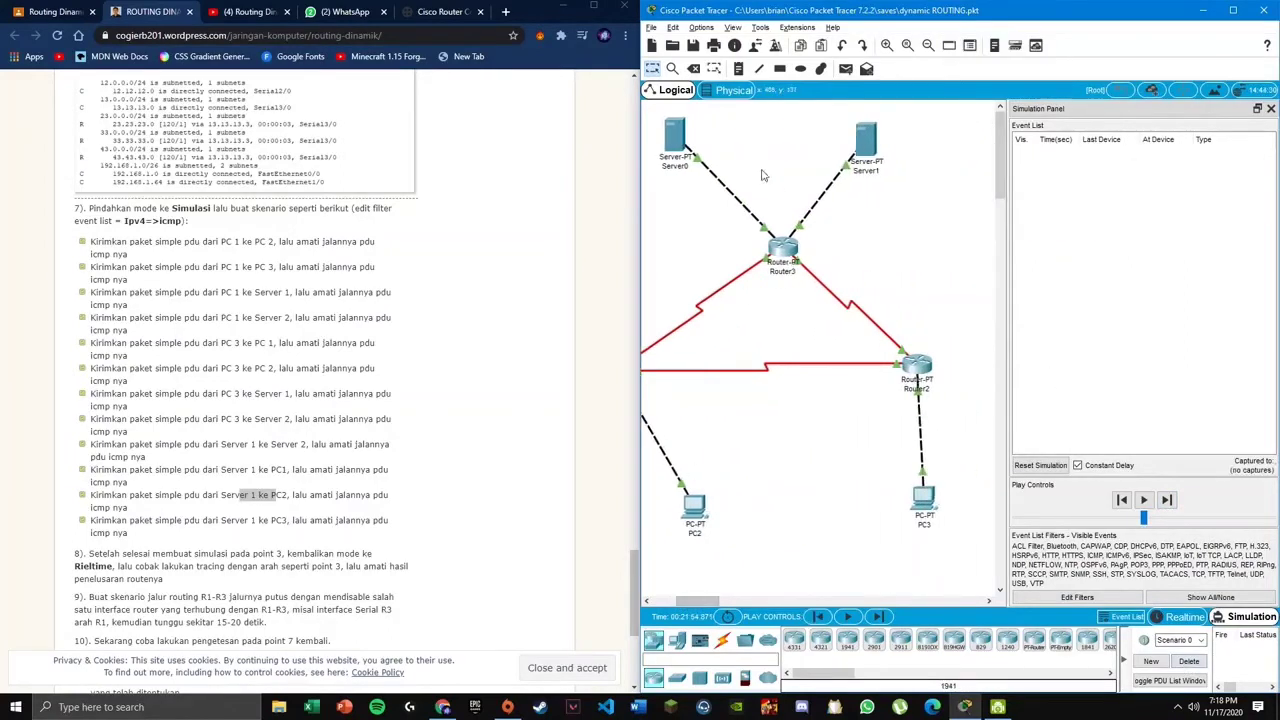
{"action": "left_click", "coordinate": [680, 157]}
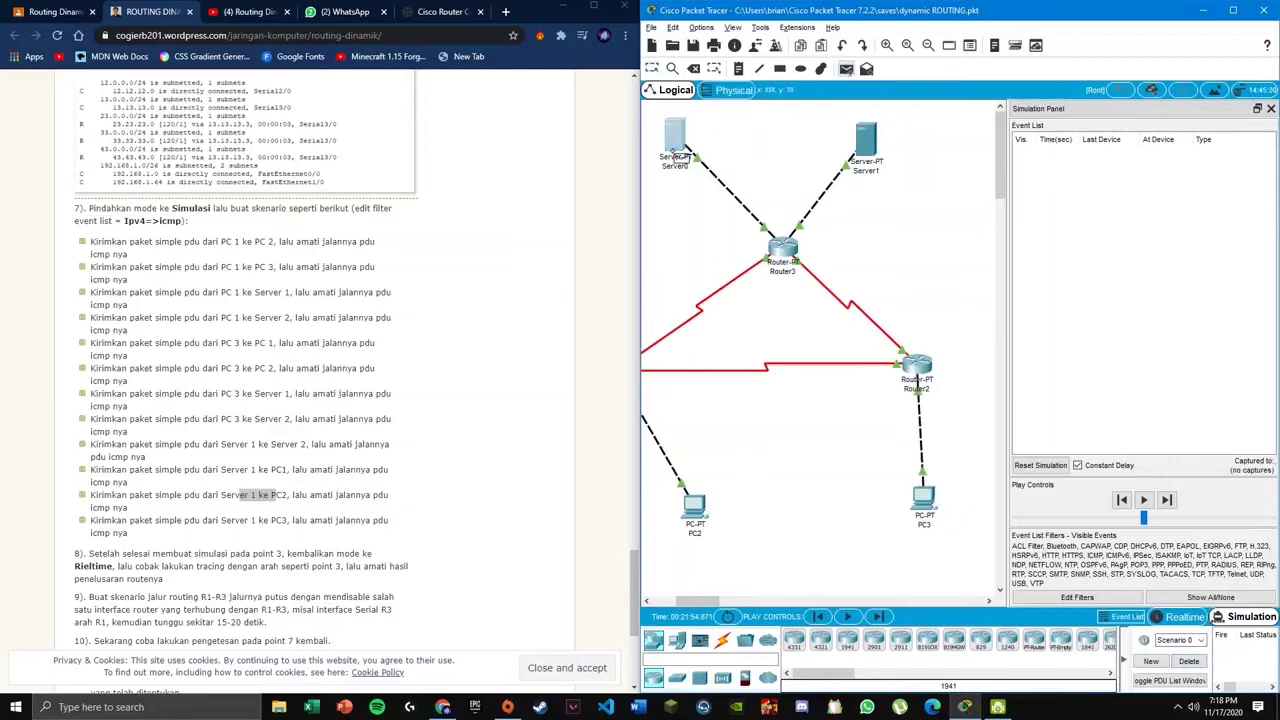
{"action": "left_click", "coordinate": [940, 512]}
- Run the Server0-to-PC3 packet through the simulation until the reply returns to Server0
{"action": "left_click", "coordinate": [1168, 501]}
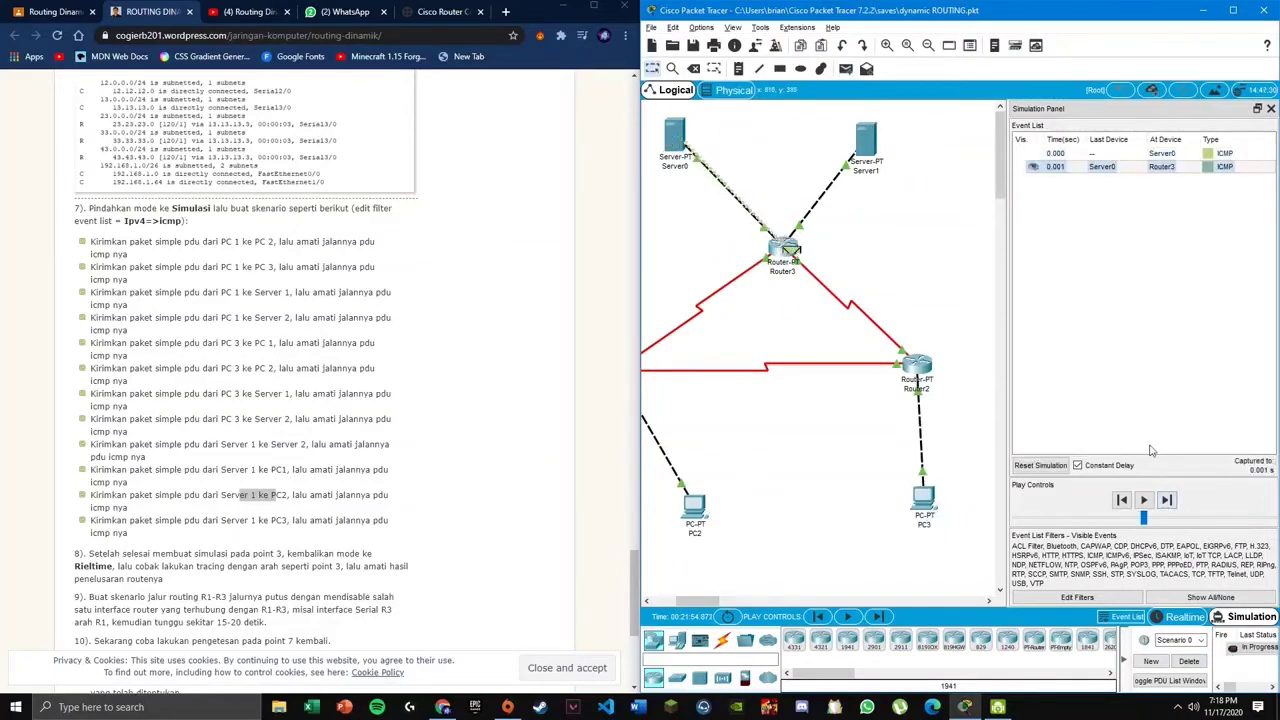
{"action": "left_click", "coordinate": [1168, 500]}
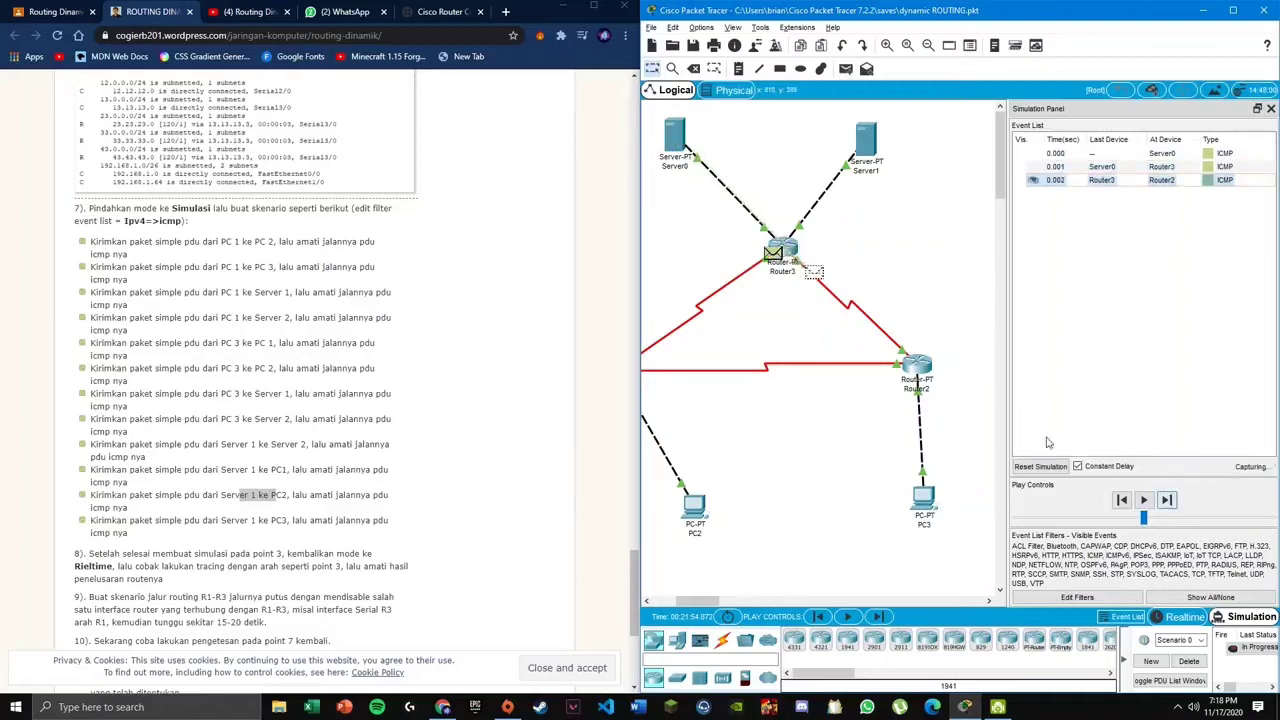
{"action": "left_click", "coordinate": [1170, 502]}
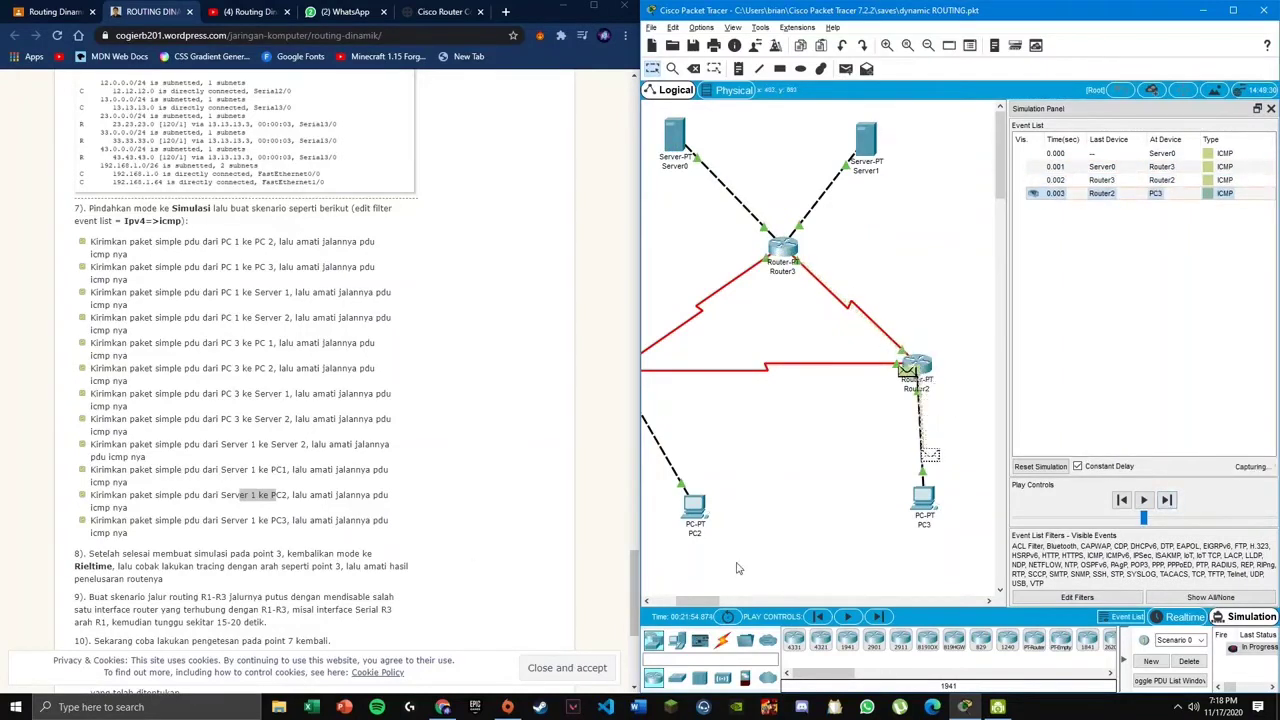
{"action": "left_click", "coordinate": [1170, 502]}
{"action": "left_click", "coordinate": [1170, 502]}
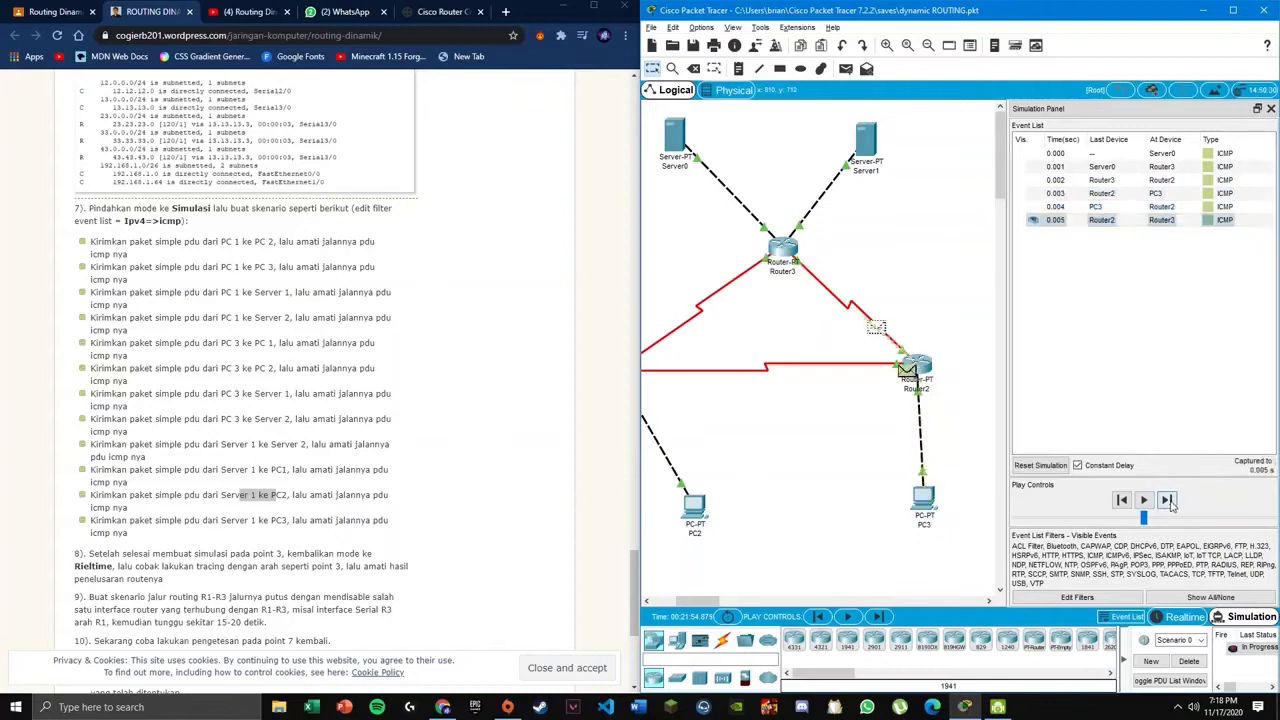
{"action": "left_click", "coordinate": [1170, 502]}
- Read the tutorial's point 8 on route tracing, and return the network to Realtime mode
{"action": "scroll", "coordinate": [220, 356], "scroll_direction": "down", "scroll_amount": 2}
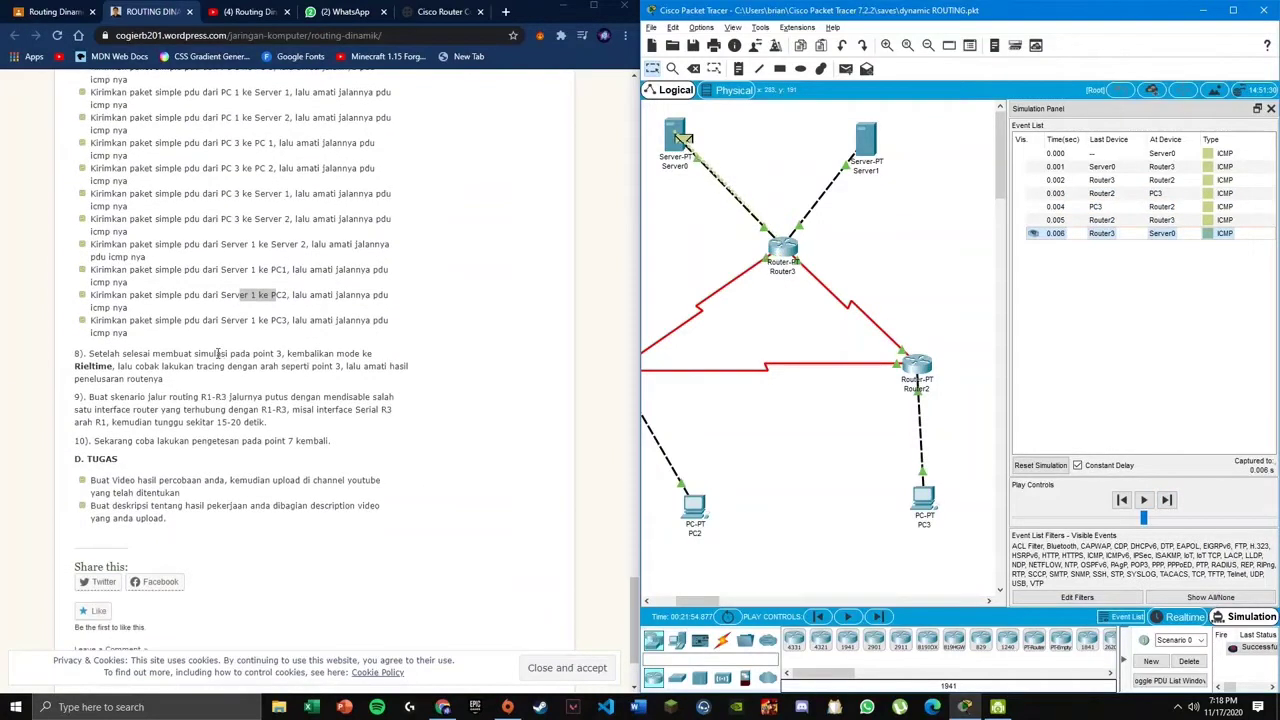
{"action": "left_click_drag", "start_coordinate": [694, 601], "coordinate": [684, 602]}
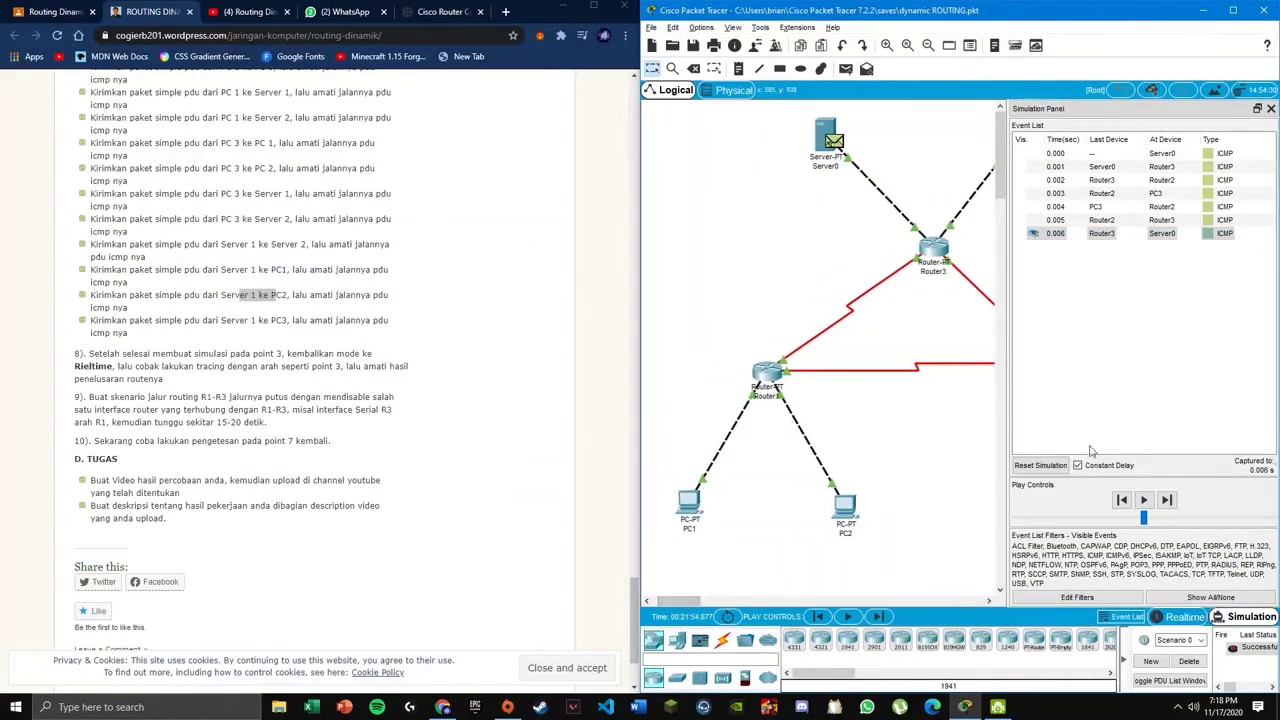
{"action": "left_click", "coordinate": [1181, 618]}
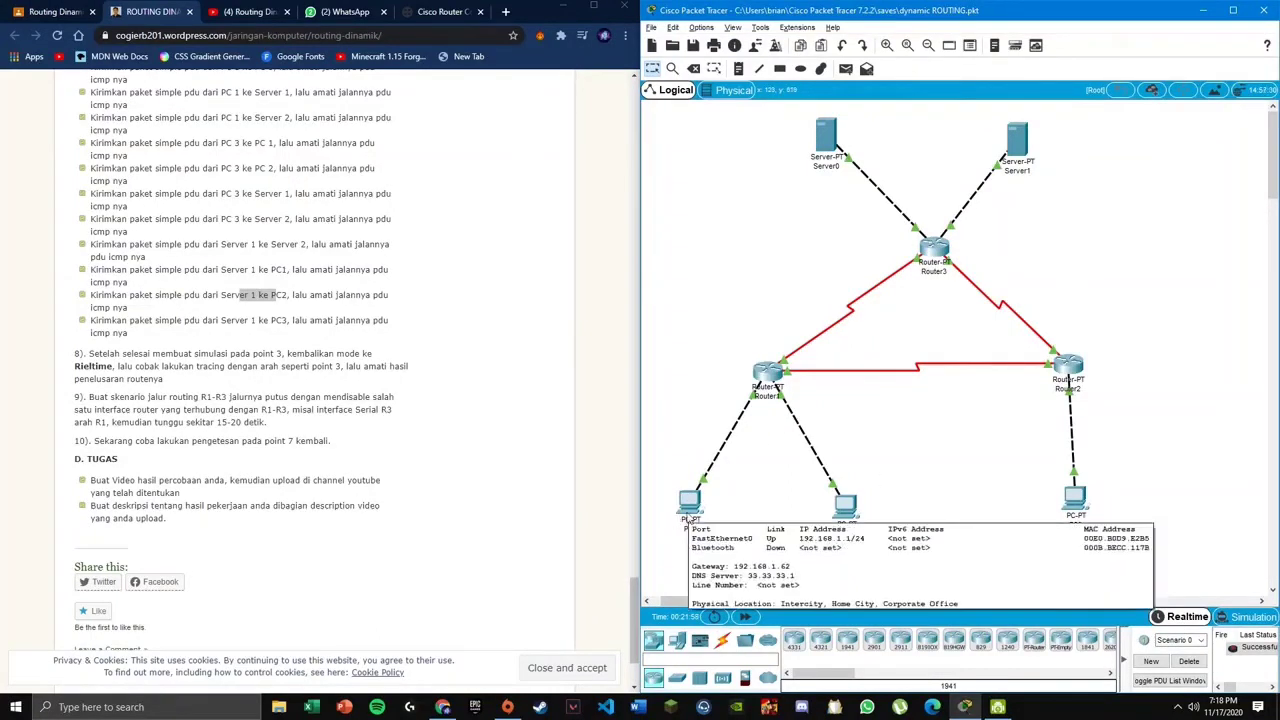
- Open PC1's Command Prompt and place its window clear of PC1 and PC2 in the topology
{"action": "left_click", "coordinate": [689, 519]}
{"action": "left_click_drag", "start_coordinate": [622, 143], "coordinate": [1147, 126]}
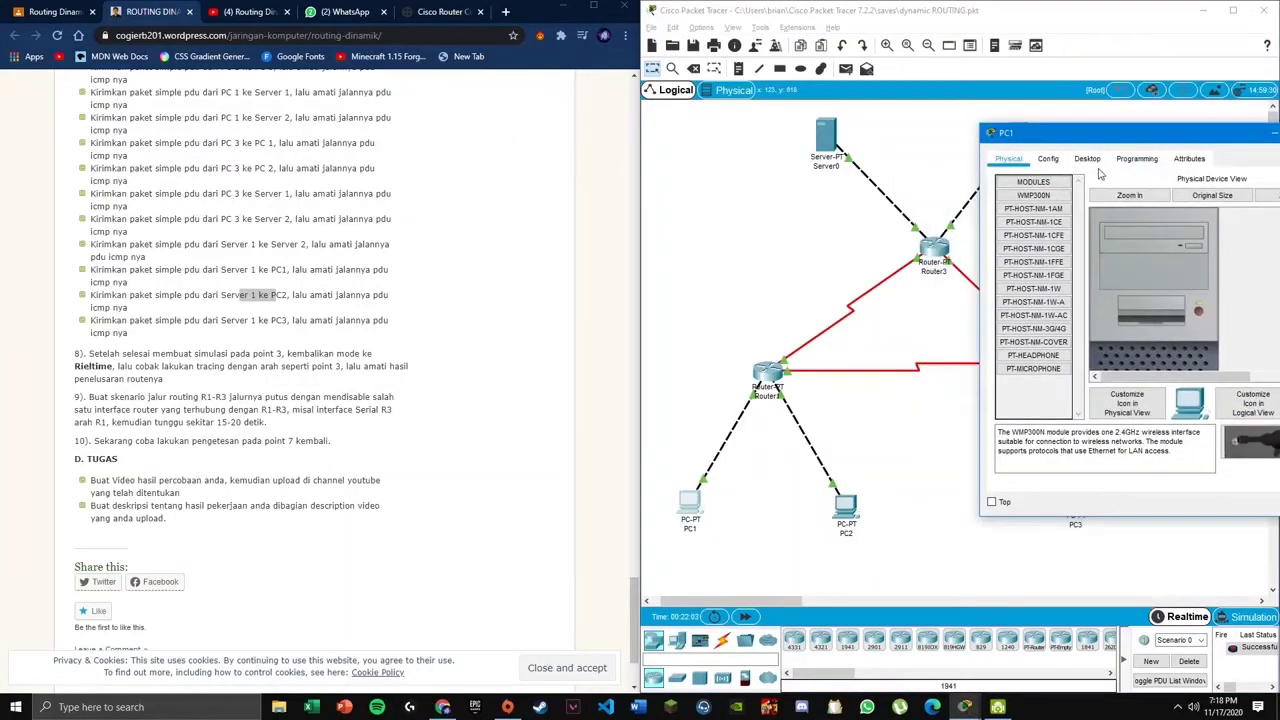
{"action": "scroll", "coordinate": [180, 264], "scroll_direction": "up", "scroll_amount": 3}
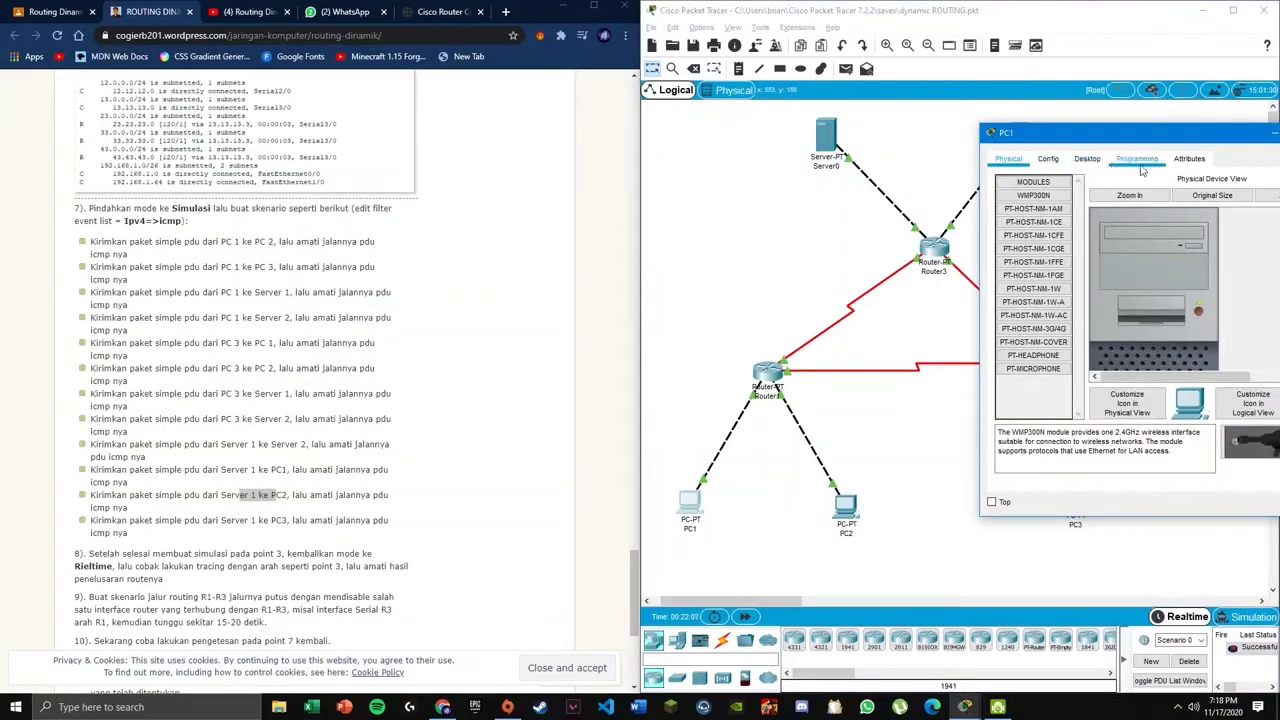
{"action": "left_click", "coordinate": [1090, 159]}
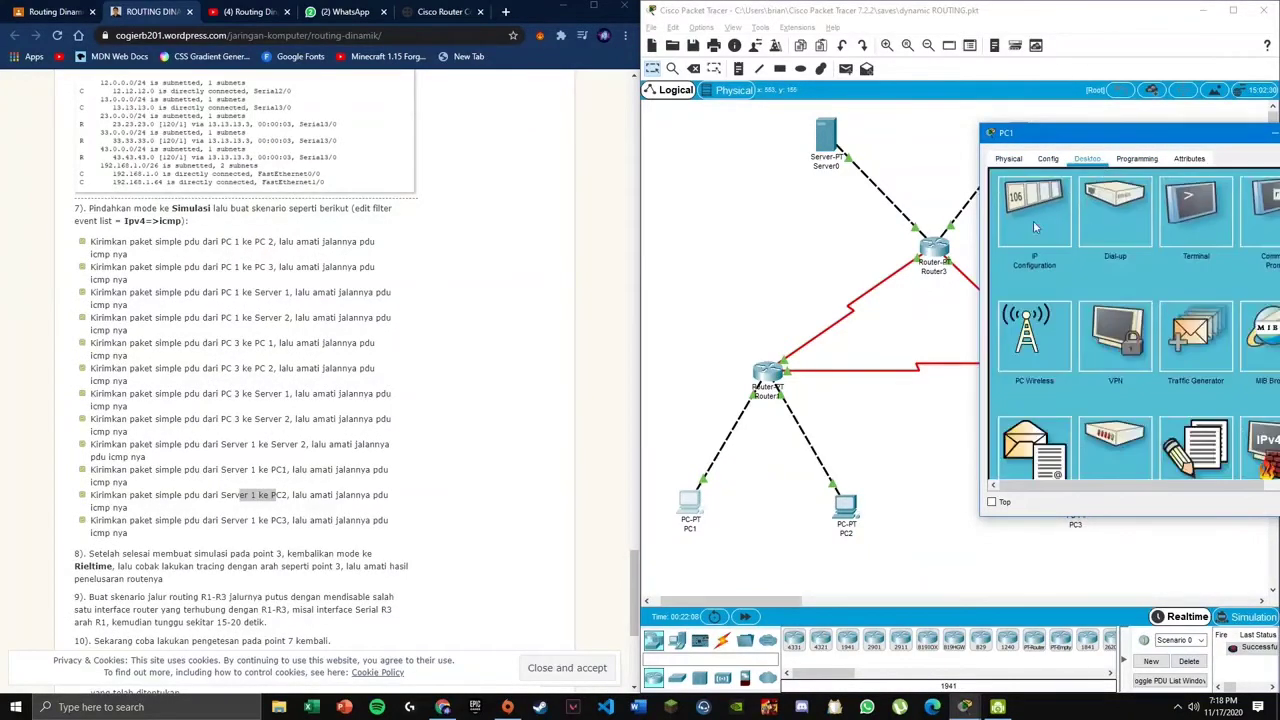
{"action": "left_click", "coordinate": [1266, 210]}
{"action": "left_click_drag", "start_coordinate": [1130, 142], "coordinate": [1135, 265]}
- Display PC2's IP configuration alongside PC1's Command Prompt to look up its IPv4 address
{"action": "left_click", "coordinate": [848, 507]}
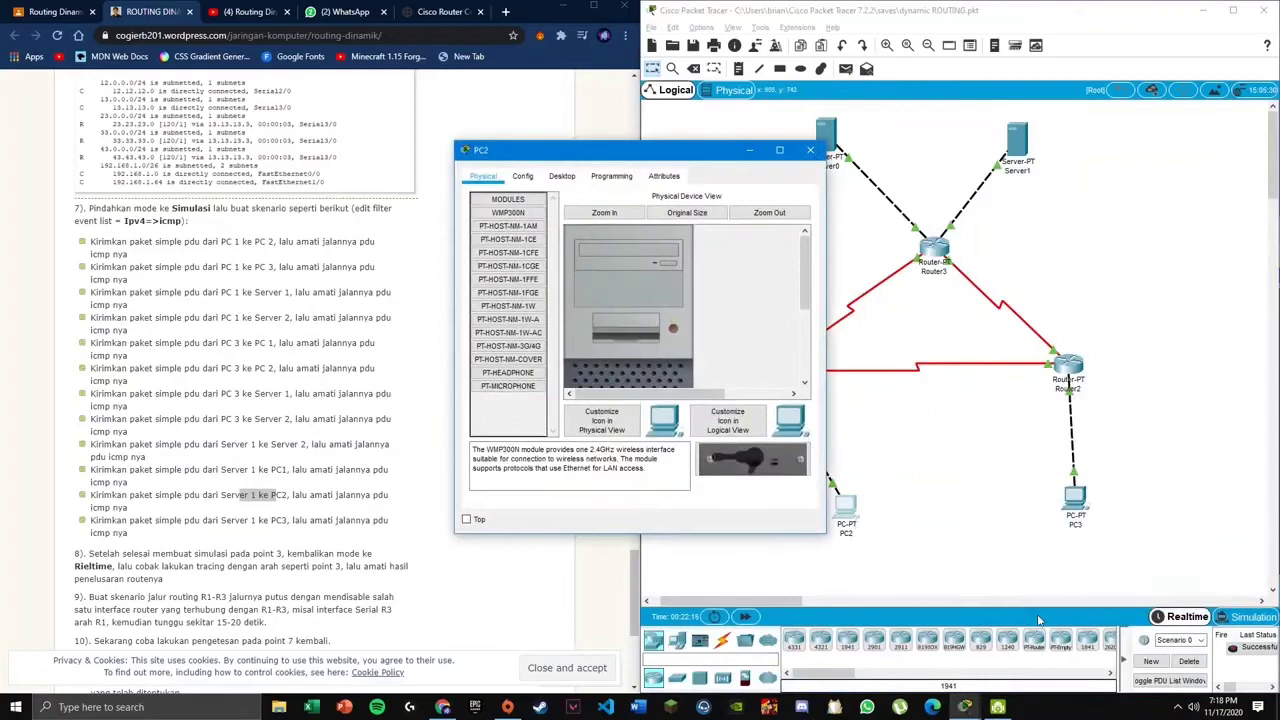
{"action": "mouse_move", "coordinate": [998, 707]}
{"action": "left_click", "coordinate": [950, 640]}
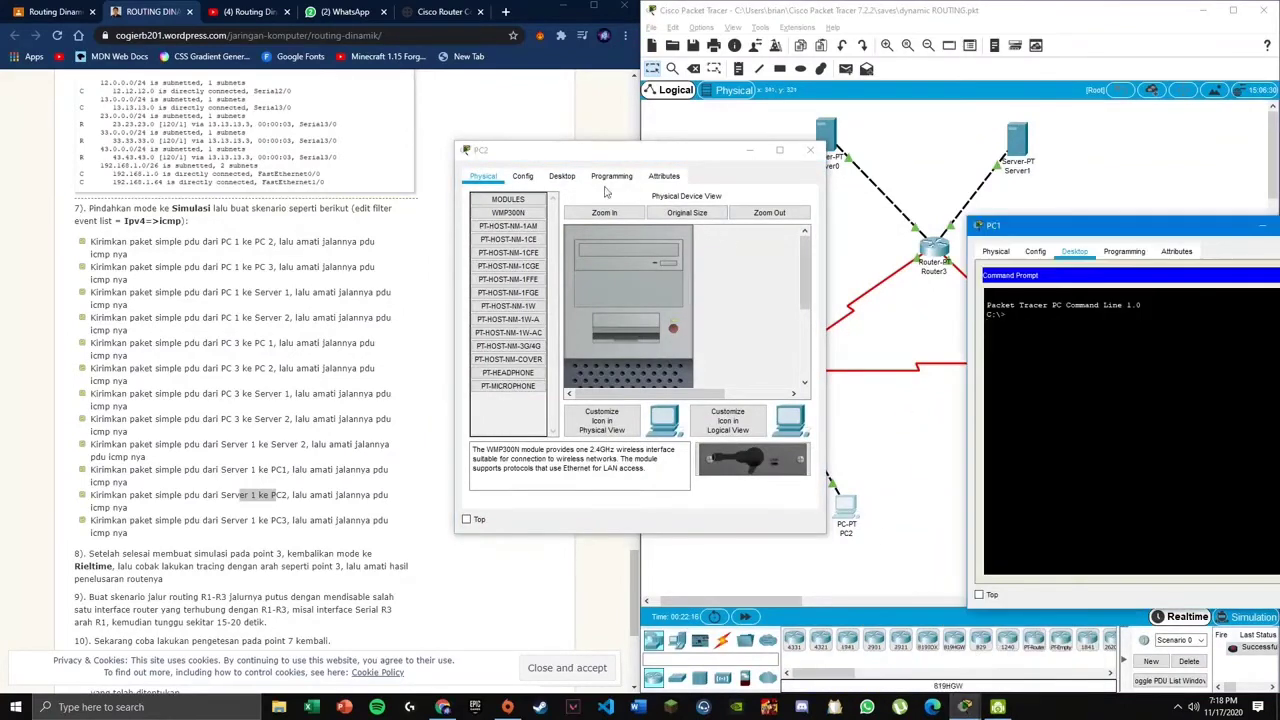
{"action": "left_click", "coordinate": [561, 176]}
{"action": "left_click", "coordinate": [507, 250]}
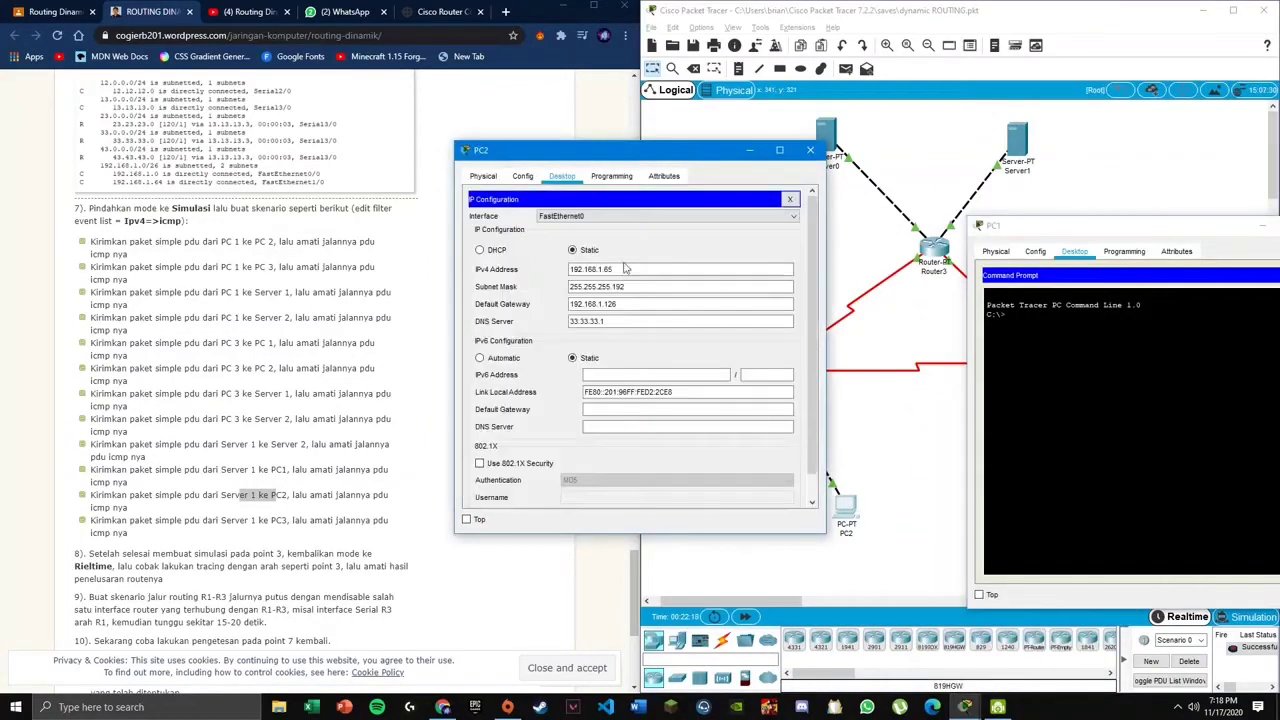
- Trace the route from PC1 to PC2 with tracert 192.168.1.65, and highlight the listed hops
{"action": "left_click_drag", "start_coordinate": [1101, 232], "coordinate": [1003, 207]}
{"action": "left_click", "coordinate": [952, 293]}
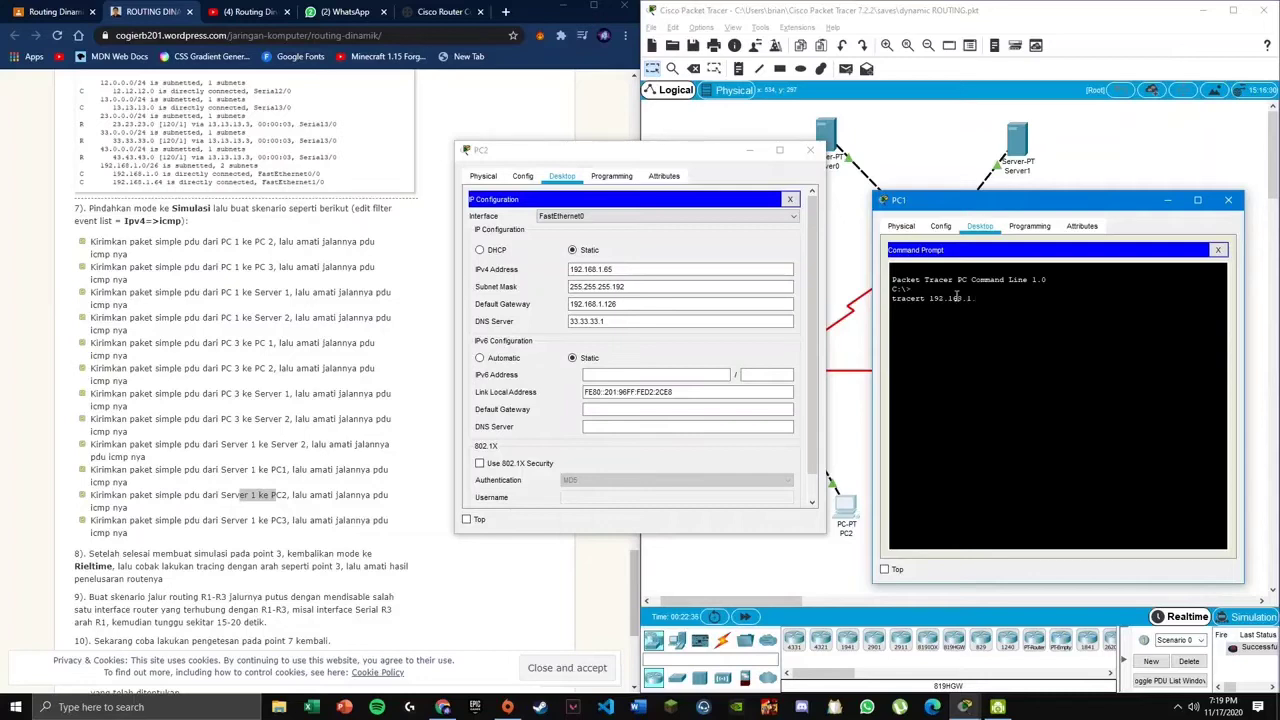
{"action": "key", "text": "Return"}
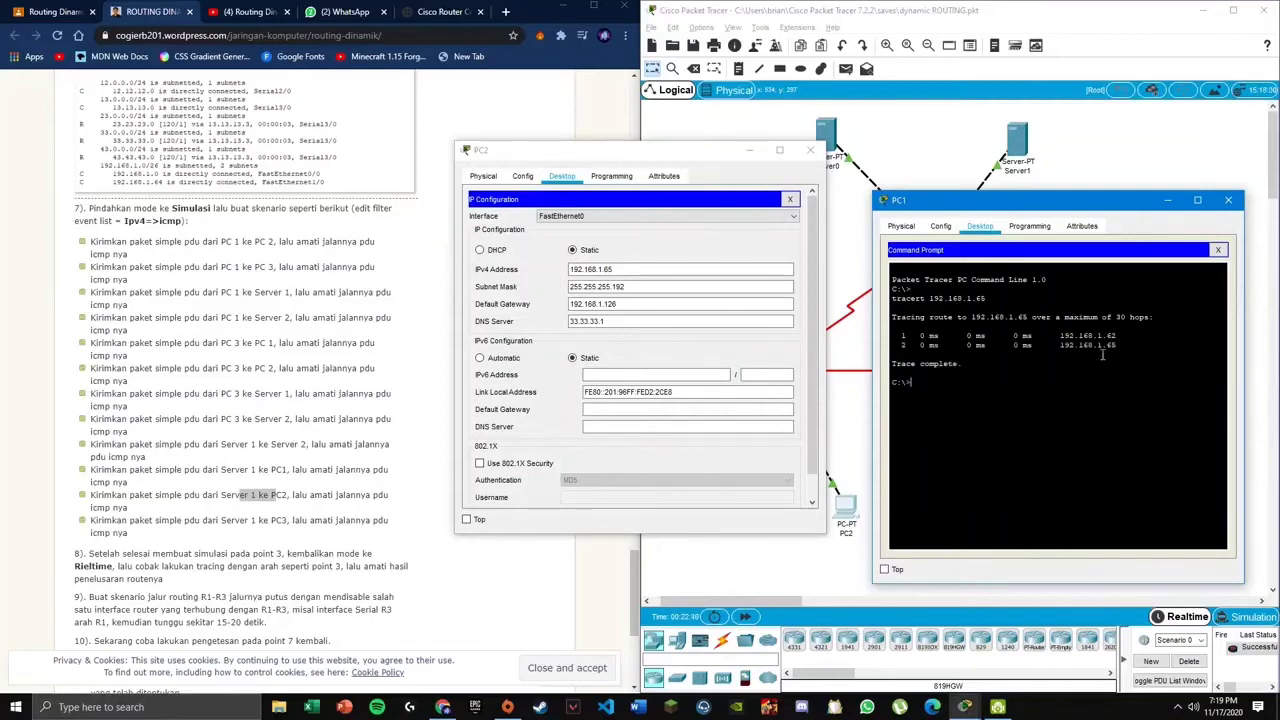
{"action": "left_click_drag", "start_coordinate": [1140, 345], "coordinate": [1122, 264]}
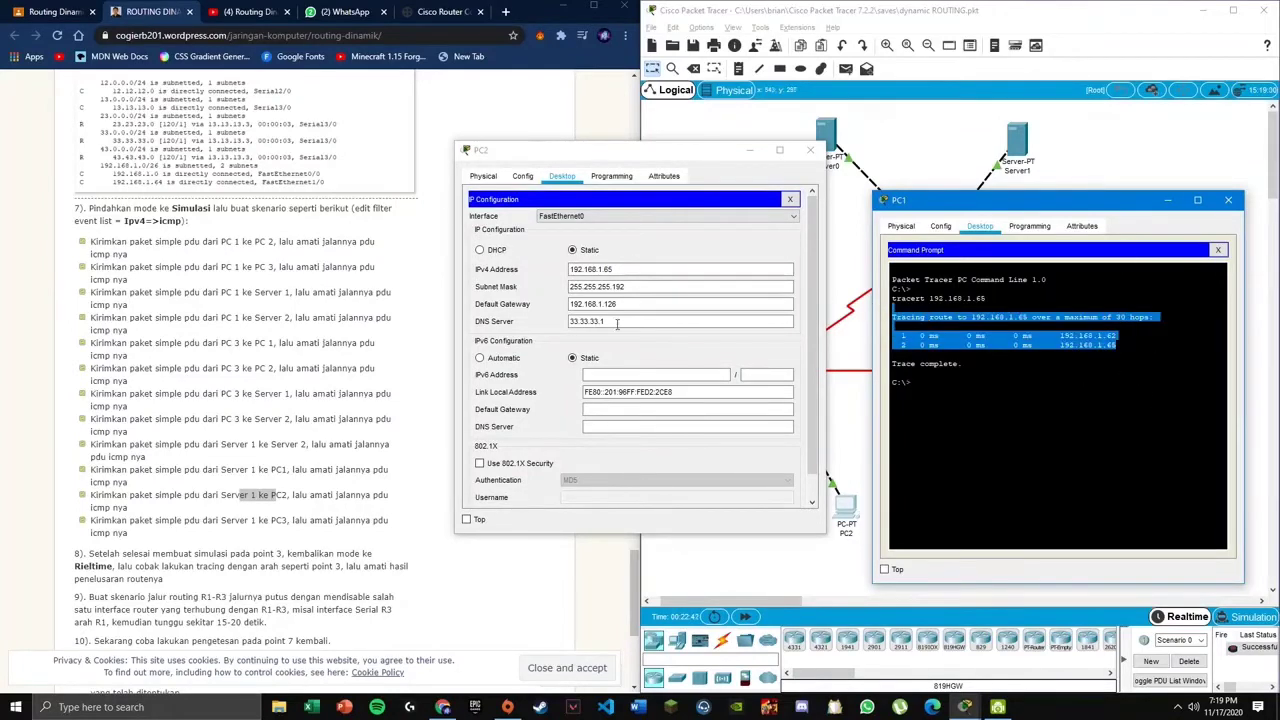
- Close PC2's window, reposition PC1's Command Prompt, and display PC3's IP configuration next to it
{"action": "left_click", "coordinate": [810, 150]}
{"action": "left_click_drag", "start_coordinate": [960, 199], "coordinate": [1121, 185]}
{"action": "left_click", "coordinate": [1078, 498]}
{"action": "left_click", "coordinate": [636, 382]}
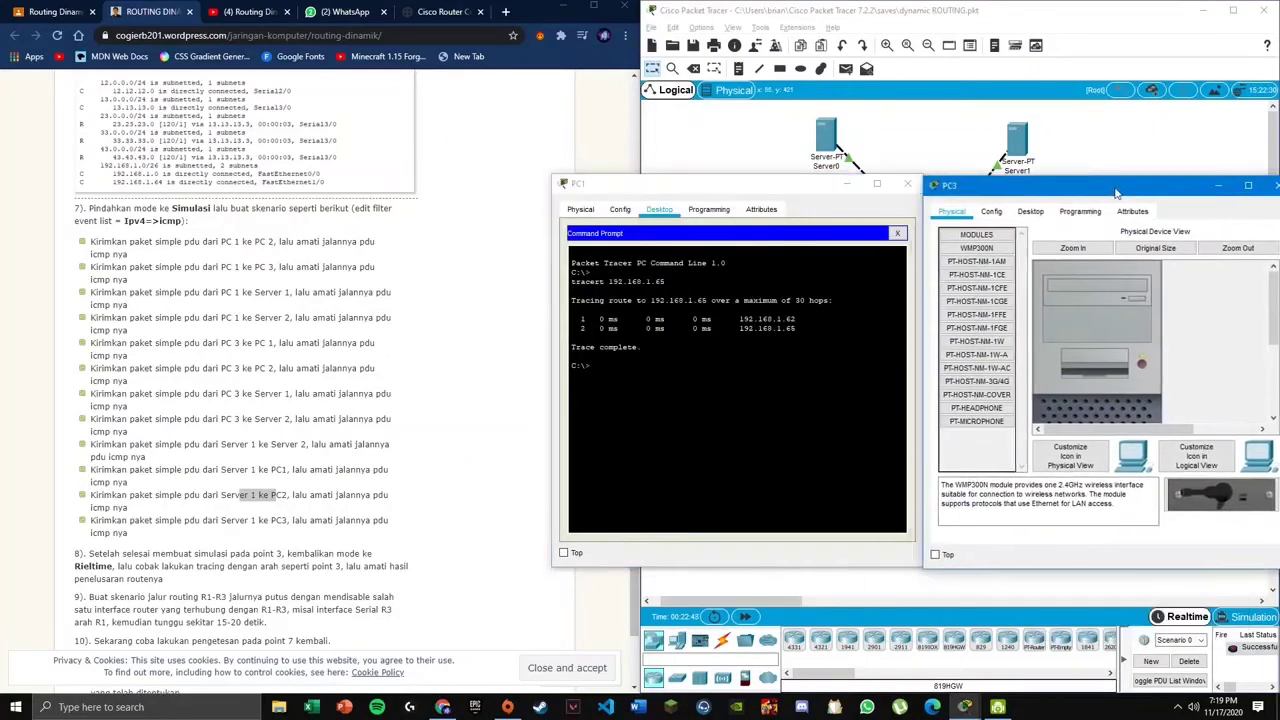
{"action": "left_click", "coordinate": [1033, 207]}
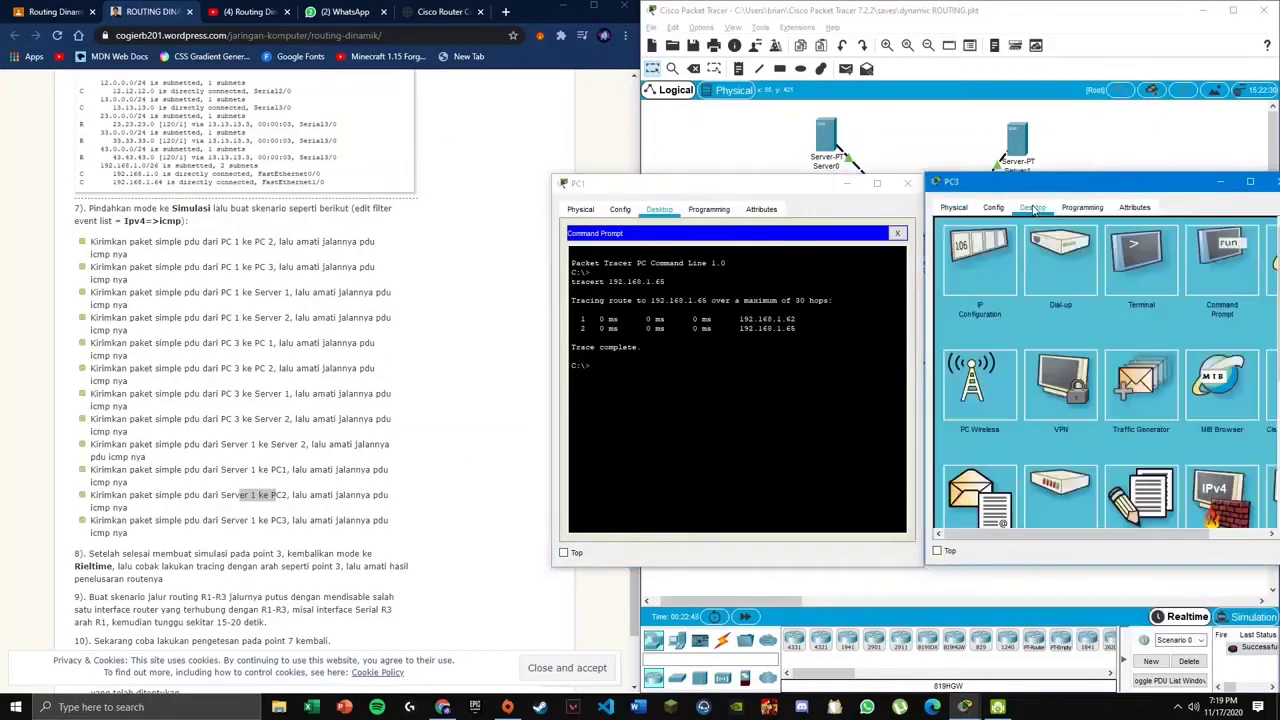
{"action": "left_click", "coordinate": [995, 264]}
- Copy PC3's IPv4 address and trace the route from PC1 to PC3 with tracert 192.168.1.253
{"action": "left_click", "coordinate": [706, 380]}
{"action": "left_click_drag", "start_coordinate": [1090, 301], "coordinate": [994, 303]}
{"action": "key", "text": "super+c"}
{"action": "left_click", "coordinate": [642, 374]}
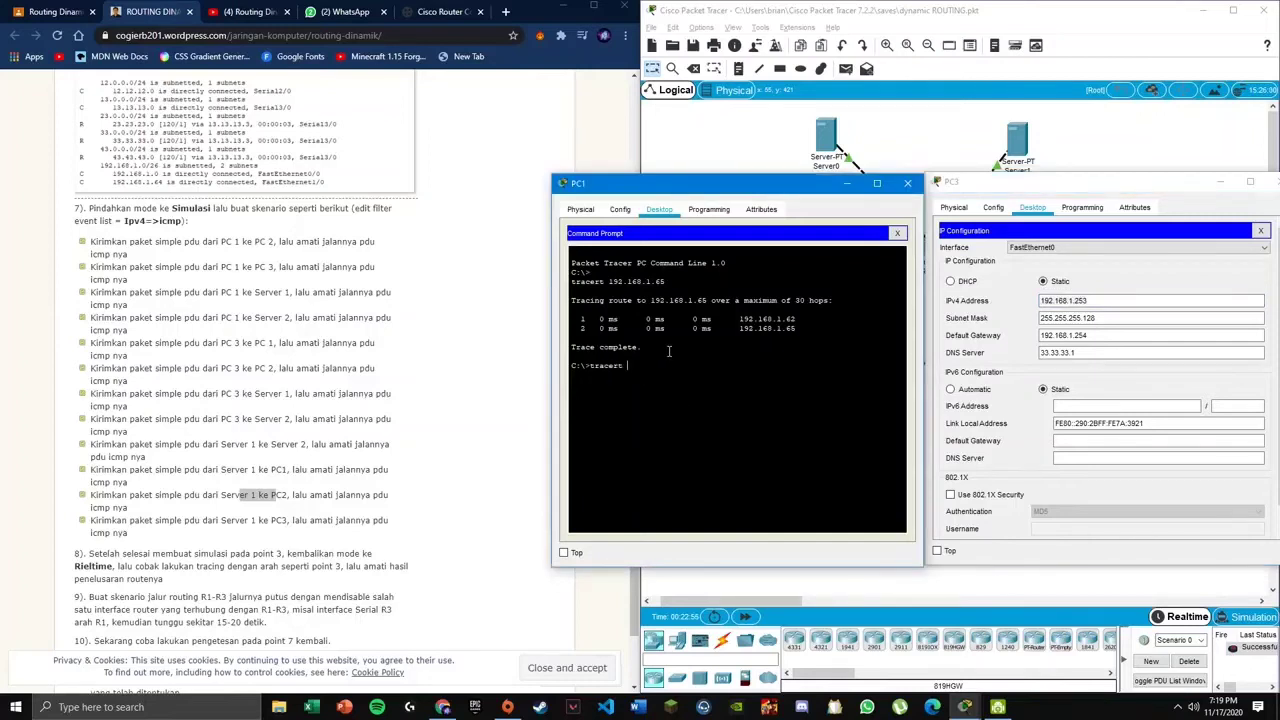
{"action": "right_click", "coordinate": [676, 362]}
{"action": "left_click", "coordinate": [703, 388]}
{"action": "key", "text": "Return"}
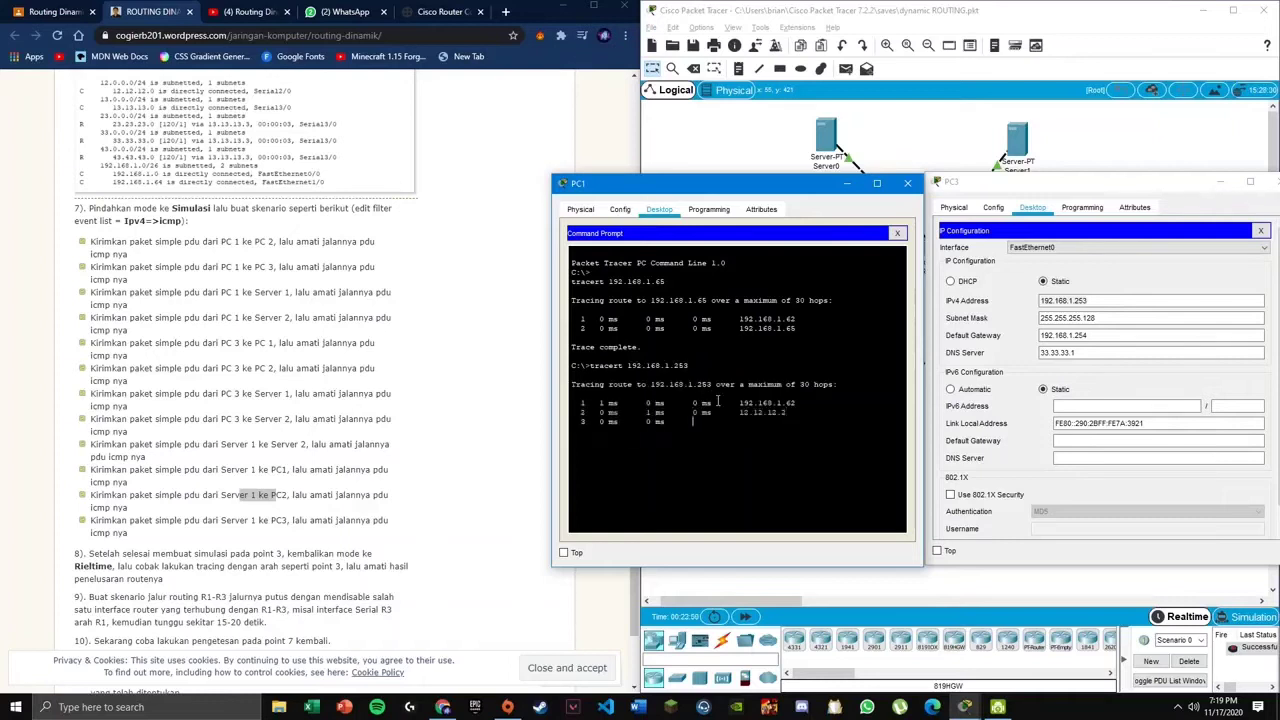
- Close PC3's window and display Server0's IP configuration alongside PC1's Command Prompt
{"action": "left_click", "coordinate": [1272, 182]}
{"action": "left_click_drag", "start_coordinate": [748, 184], "coordinate": [1009, 204]}
{"action": "left_click", "coordinate": [1167, 202]}
{"action": "left_click", "coordinate": [826, 140]}
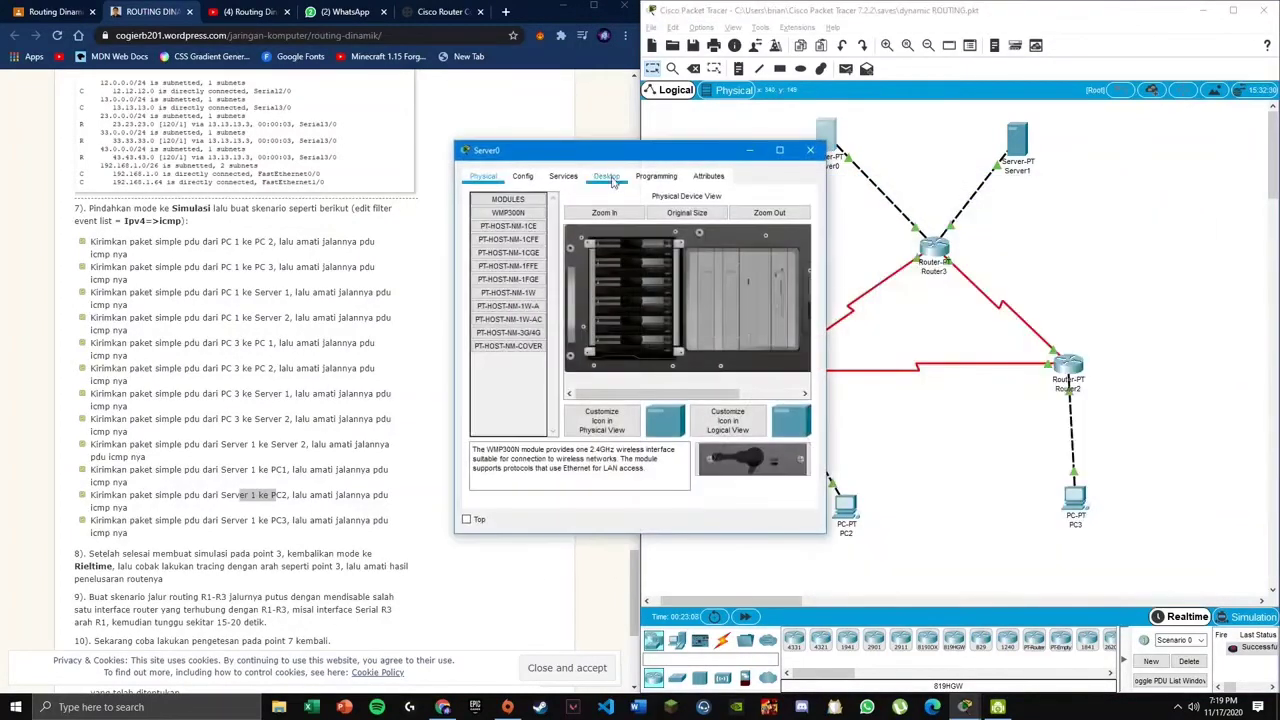
{"action": "left_click", "coordinate": [596, 180]}
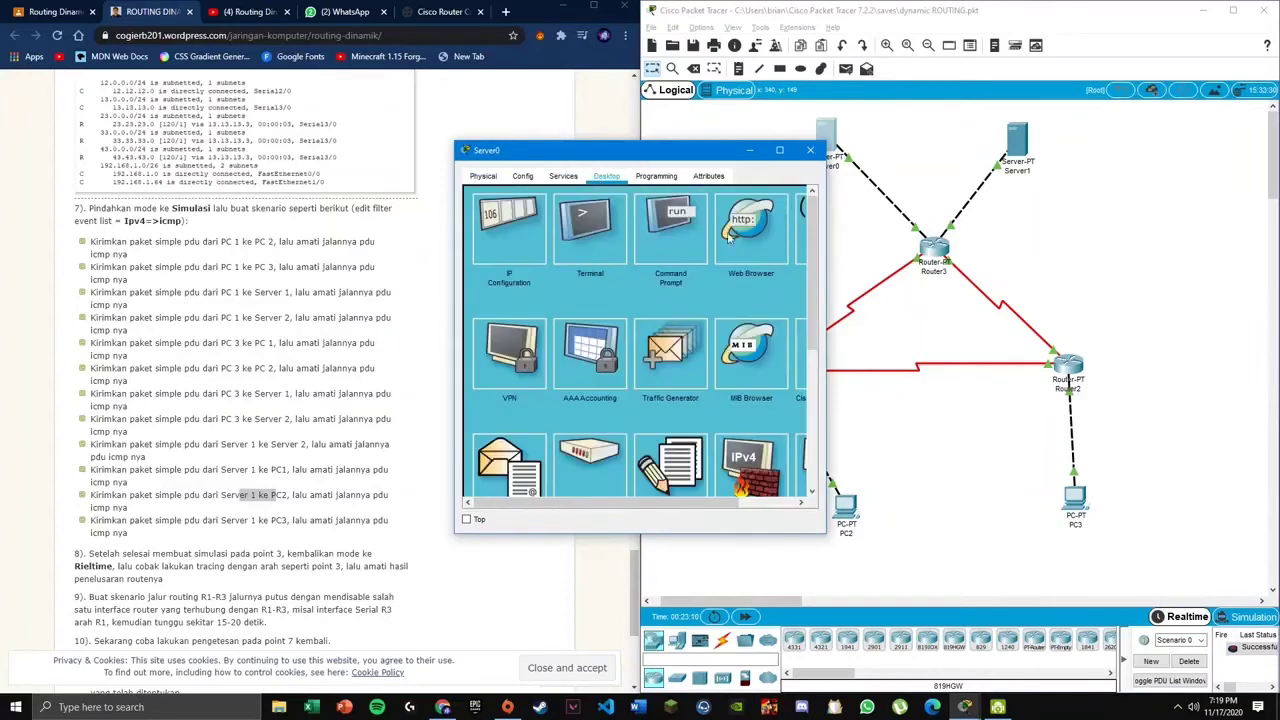
{"action": "left_click", "coordinate": [514, 238]}
{"action": "key", "text": "alt+Tab"}
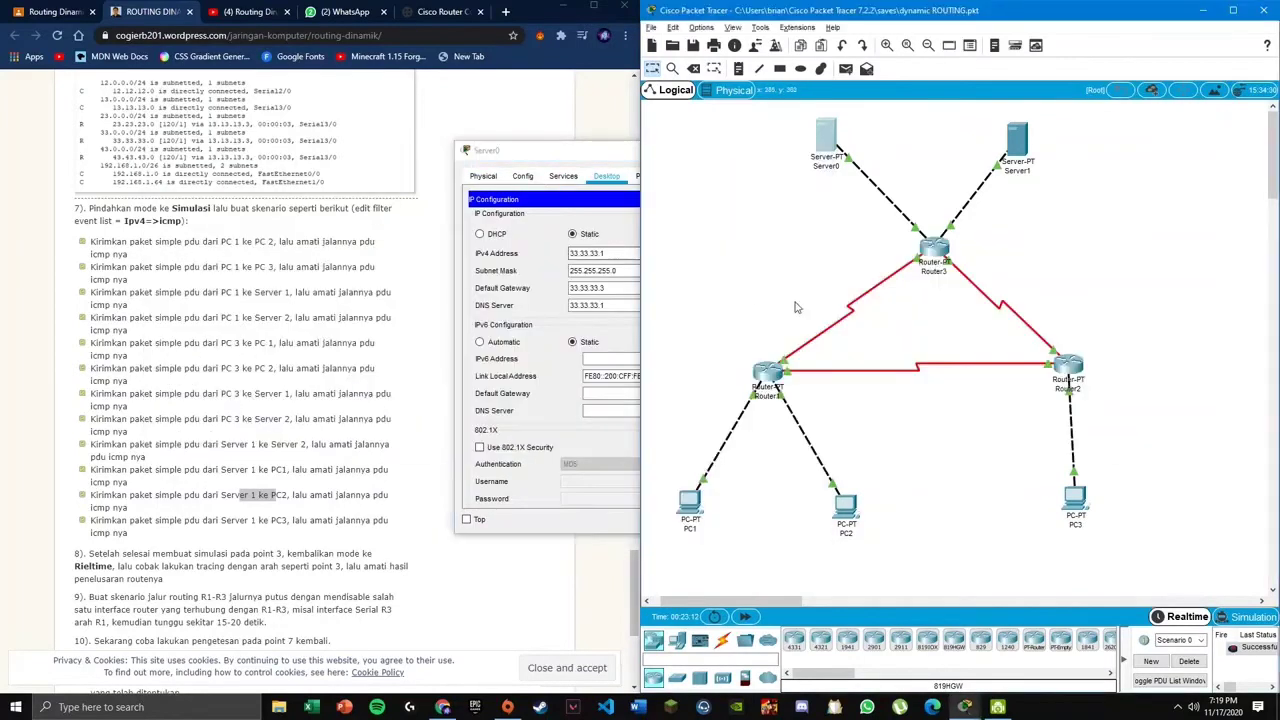
{"action": "key", "text": "alt+Tab"}
- Copy Server0's IPv4 address from its IP configuration
{"action": "left_click_drag", "start_coordinate": [612, 254], "coordinate": [568, 254]}
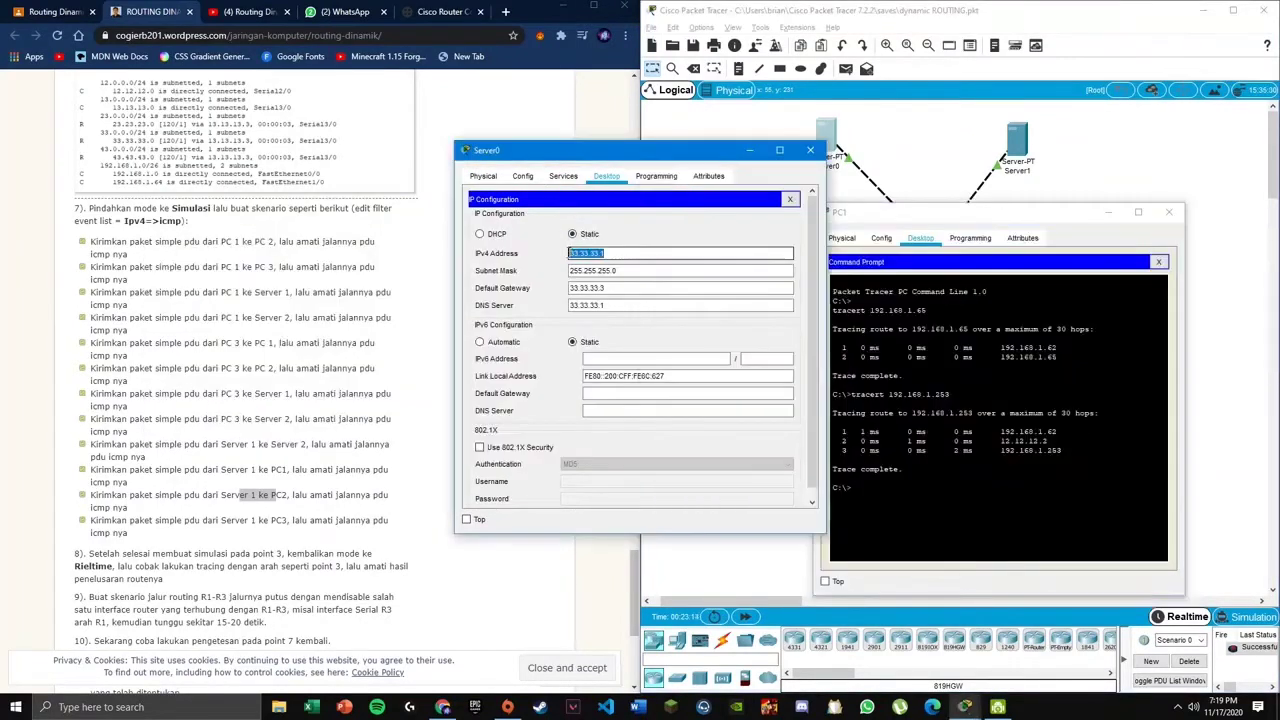
{"action": "right_click", "coordinate": [611, 257]}
{"action": "left_click", "coordinate": [621, 317]}
- Try to run the copied address 33.33.33.1 on its own at PC1's command prompt
{"action": "left_click", "coordinate": [894, 490]}
{"action": "right_click", "coordinate": [898, 496]}
{"action": "left_click", "coordinate": [920, 516]}
{"action": "key", "text": "Return"}
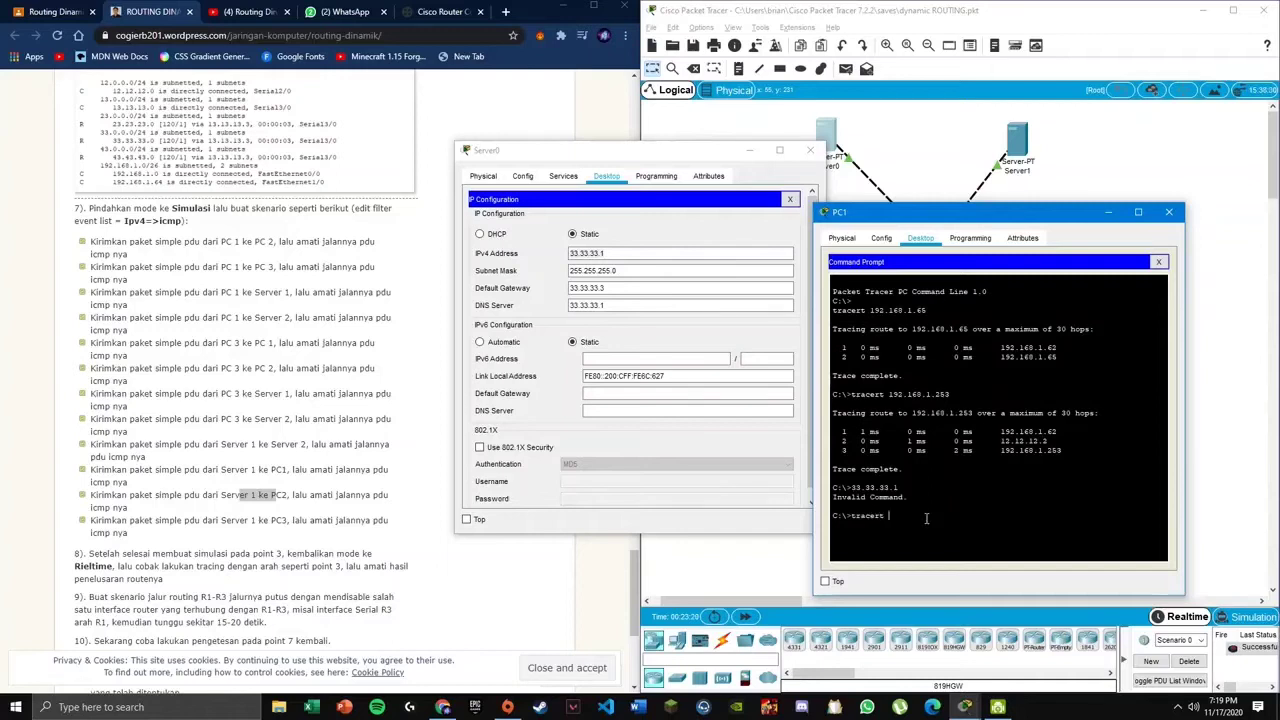
- Trace the route from PC1 to Server0 with tracert 33.33.33.1, and highlight the listed hops
{"action": "type", "text": "tracert"}
{"action": "right_click", "coordinate": [926, 518]}
{"action": "left_click", "coordinate": [945, 538]}
{"action": "key", "text": "Return"}
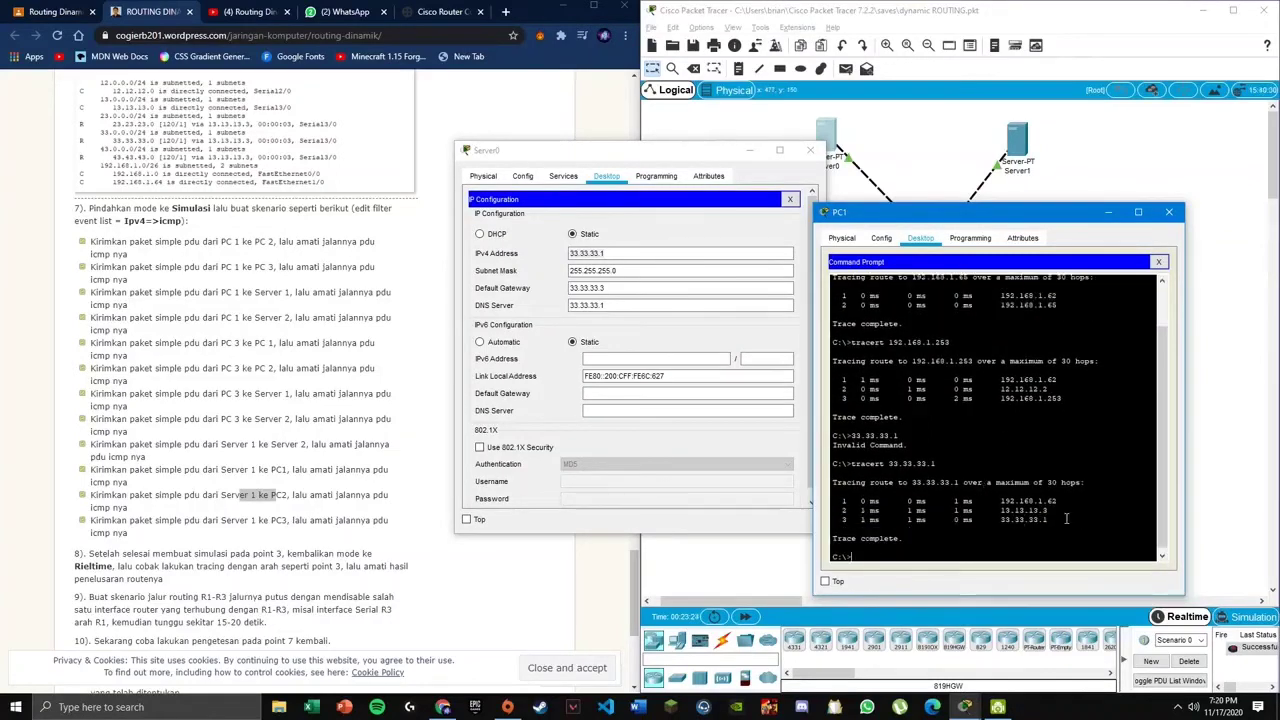
{"action": "left_click_drag", "start_coordinate": [1066, 518], "coordinate": [833, 417]}
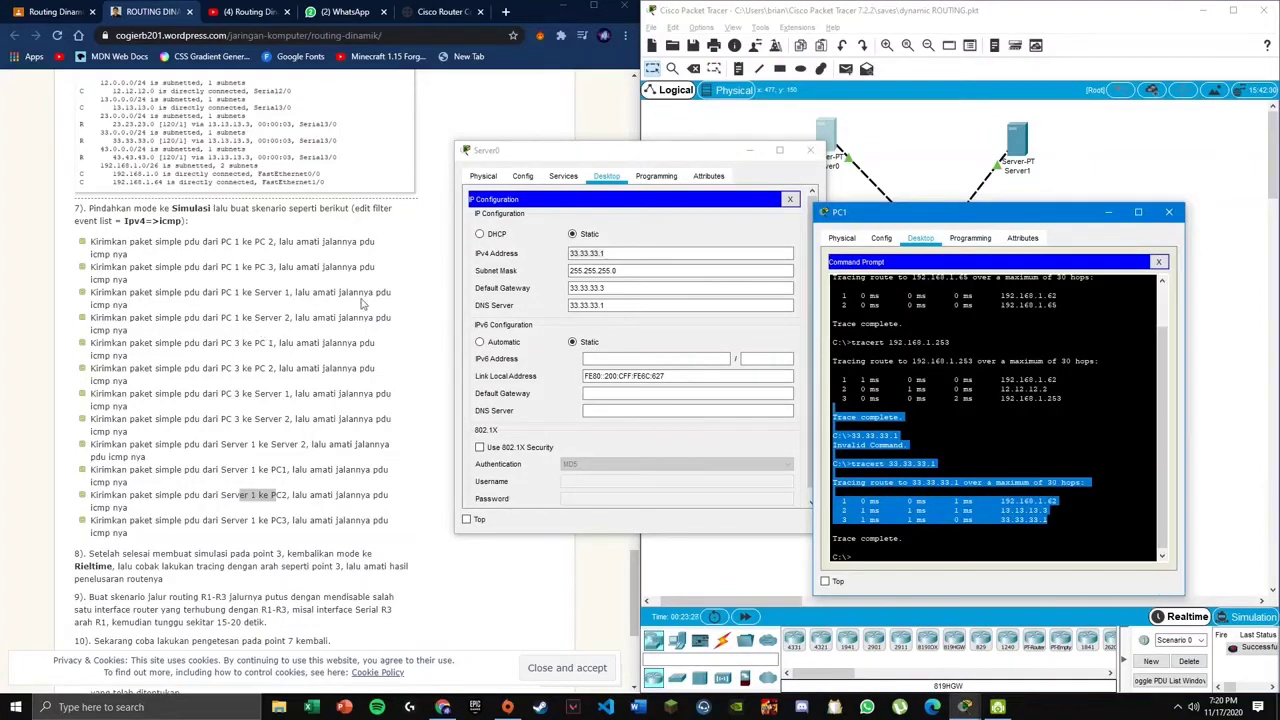
- Replace Server0's window with Server1's IP configuration, and arrange it side by side with PC1's Command Prompt
{"action": "left_click", "coordinate": [810, 150]}
{"action": "left_click", "coordinate": [1015, 142]}
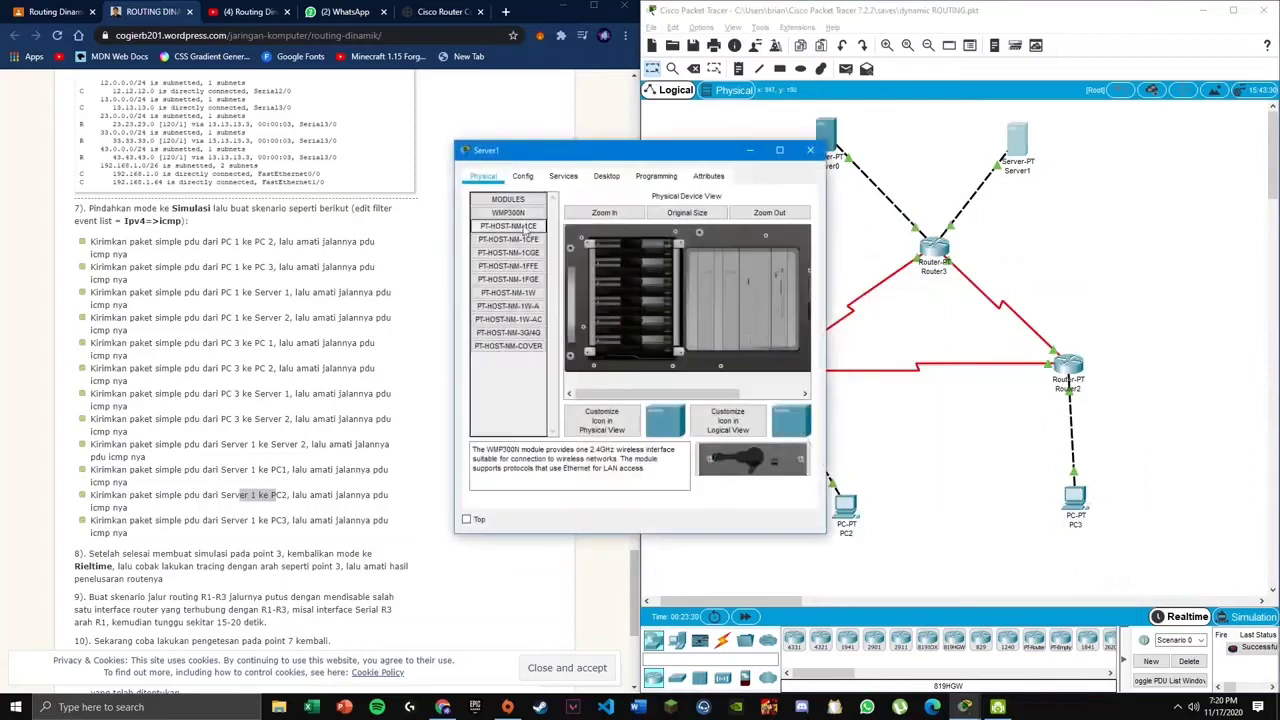
{"action": "left_click", "coordinate": [603, 176]}
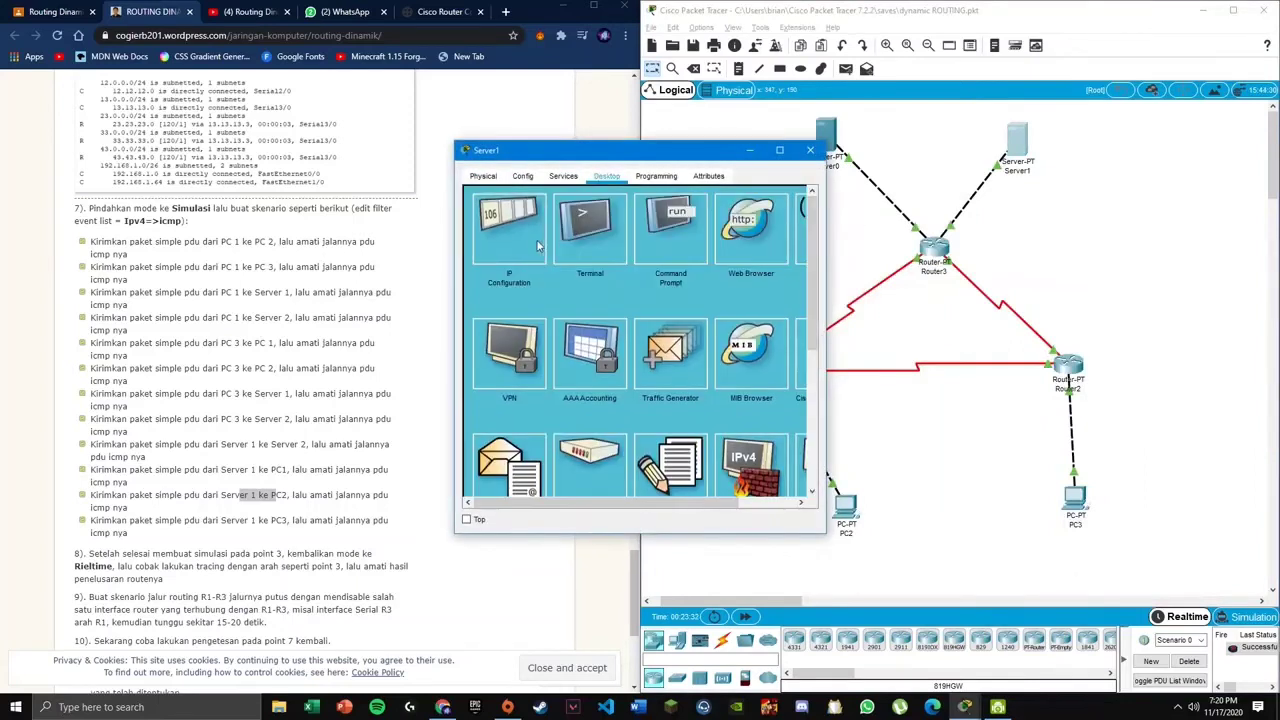
{"action": "left_click", "coordinate": [537, 246]}
{"action": "left_click_drag", "start_coordinate": [560, 150], "coordinate": [982, 132]}
{"action": "key", "text": "alt+Tab"}
{"action": "key", "text": "Tab"}
{"action": "left_click_drag", "start_coordinate": [935, 216], "coordinate": [633, 159]}
- Trace the route from PC1 to Server1 with tracert 43.43.43.1, using Server1's IPv4 address
{"action": "left_click", "coordinate": [769, 476]}
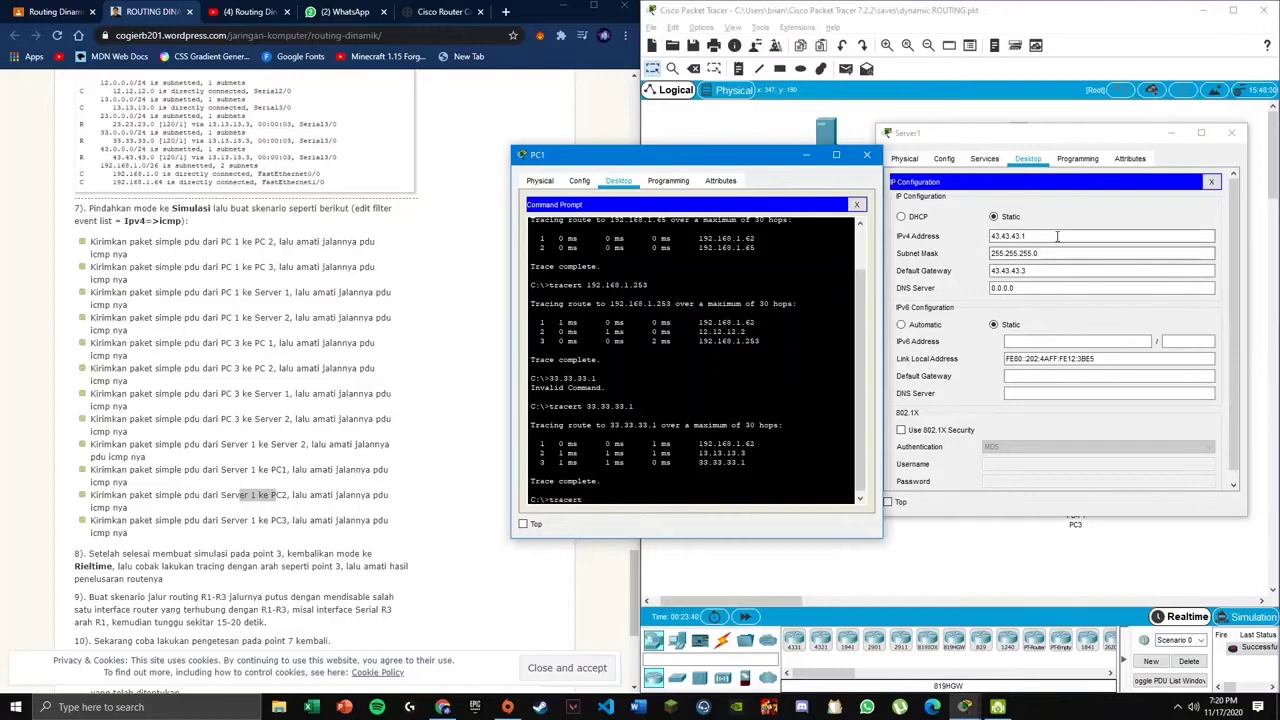
{"action": "left_click", "coordinate": [895, 280]}
{"action": "left_click", "coordinate": [603, 499]}
{"action": "right_click", "coordinate": [603, 499]}
{"action": "left_click", "coordinate": [635, 524]}
{"action": "key", "text": "Return"}
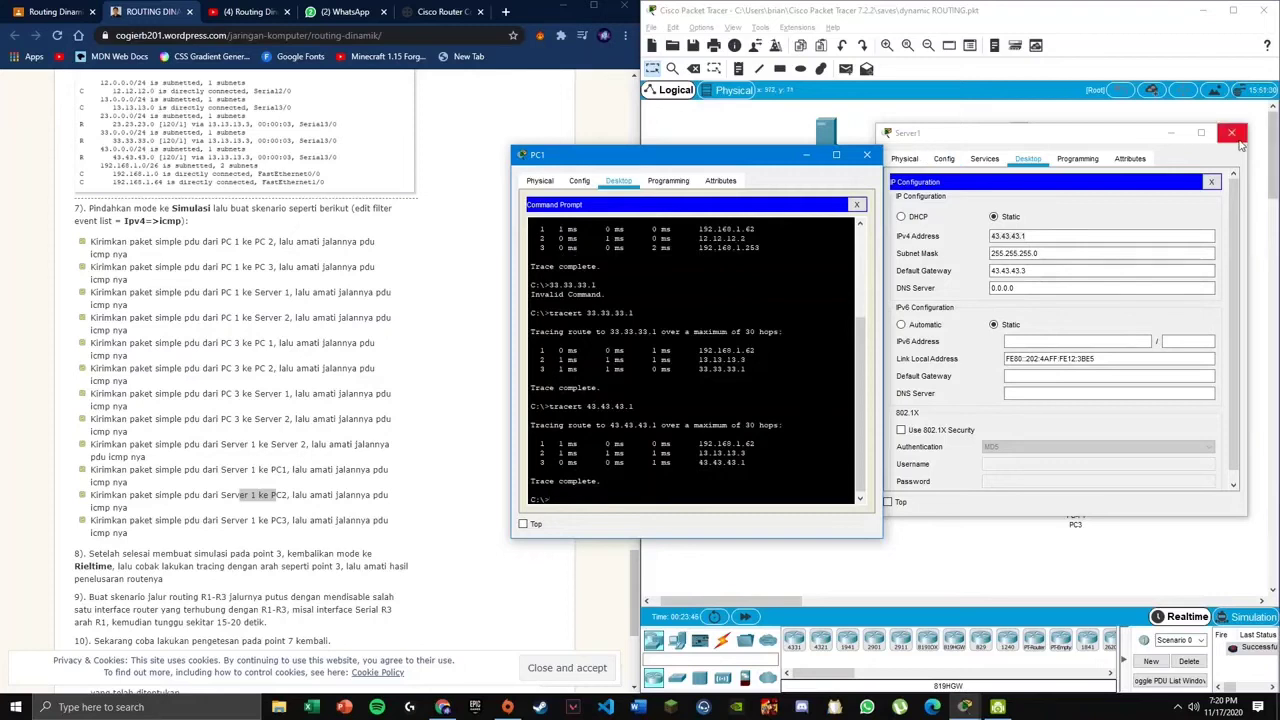
- Close the Server1 and PC1 windows, then open PC3's Command Prompt and place it clear of PC1 in the topology
{"action": "left_click", "coordinate": [1232, 133]}
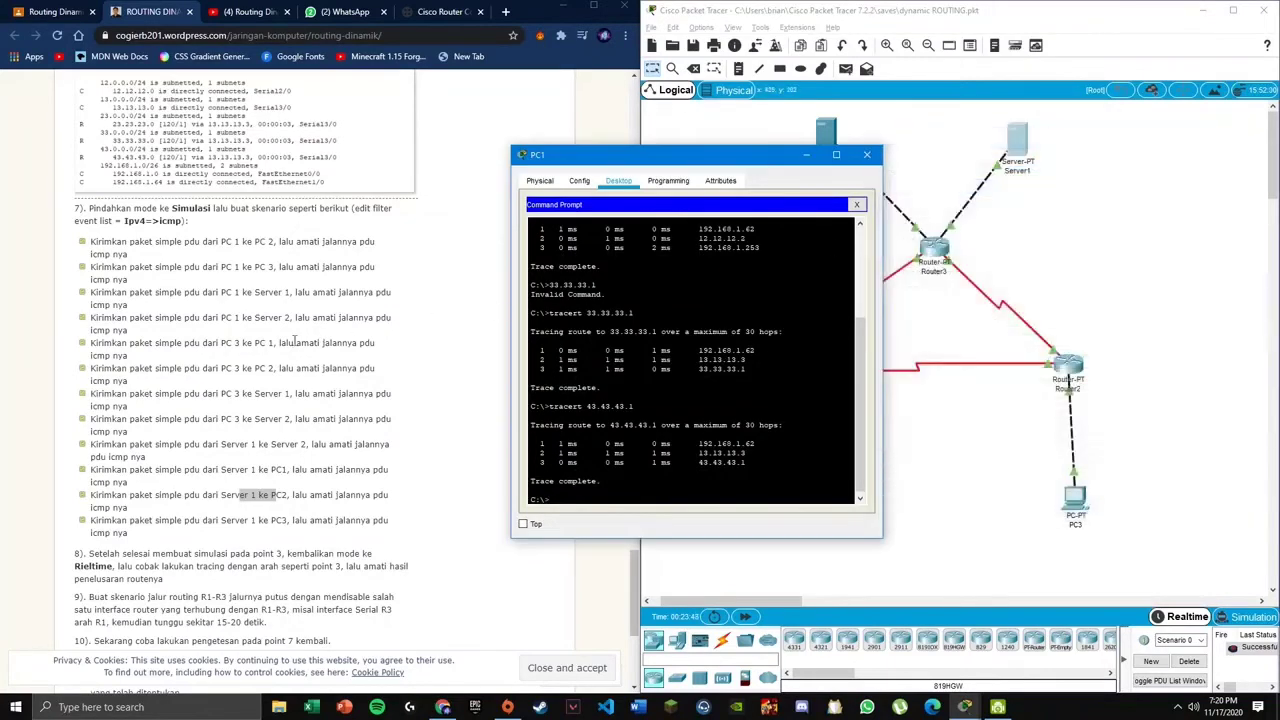
{"action": "left_click", "coordinate": [873, 160]}
{"action": "left_click", "coordinate": [1075, 497]}
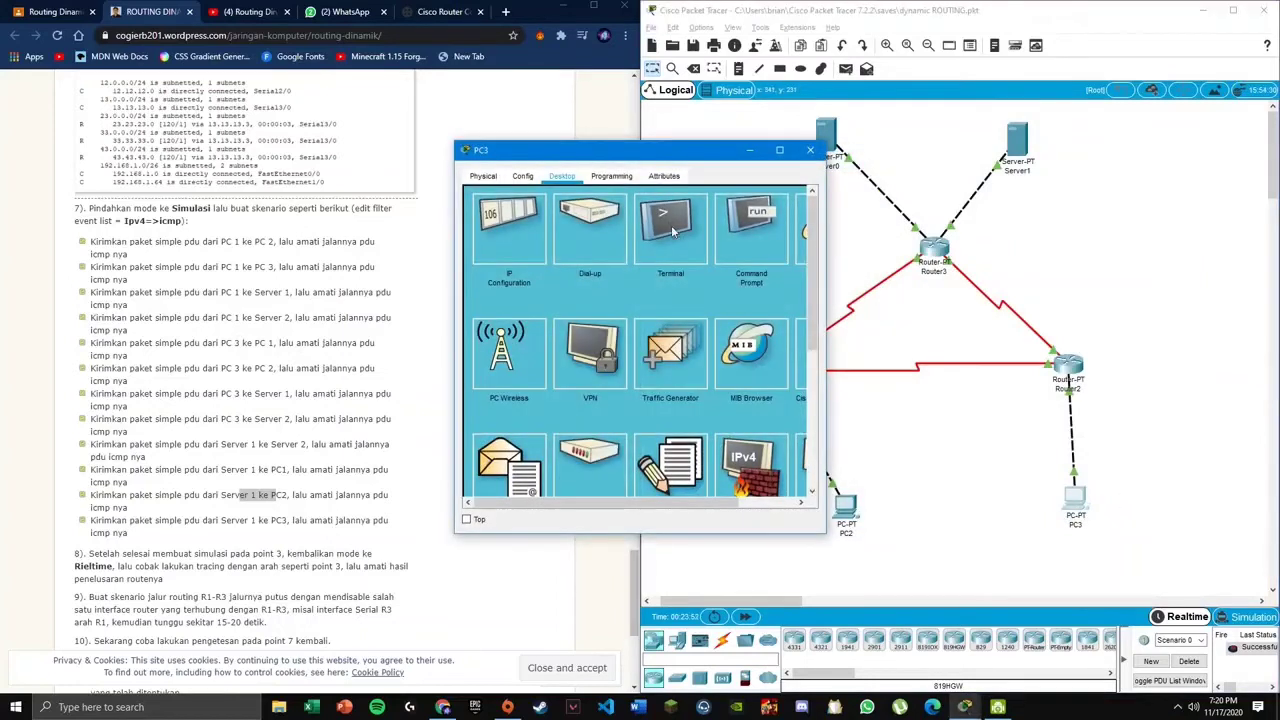
{"action": "left_click", "coordinate": [735, 248]}
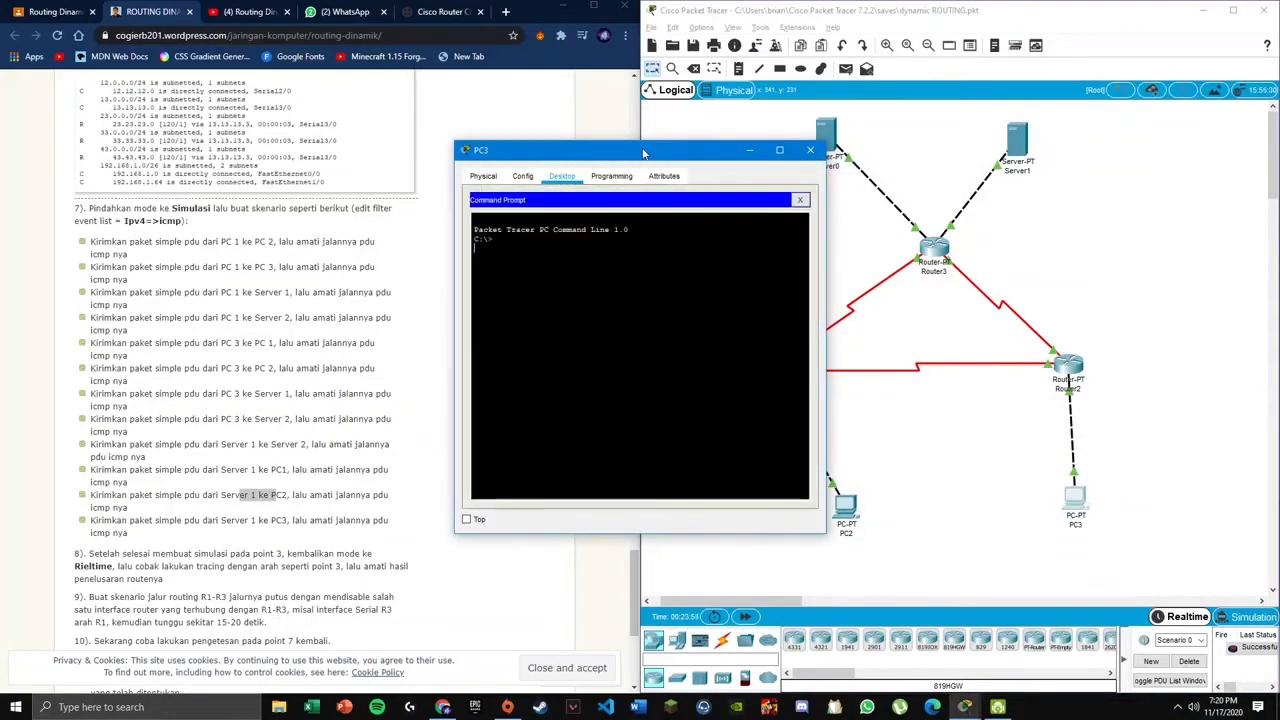
{"action": "left_click_drag", "start_coordinate": [640, 149], "coordinate": [1074, 209]}
- Display PC1's IP configuration alongside PC3's Command Prompt to look up its IPv4 address
{"action": "left_click", "coordinate": [683, 508]}
{"action": "left_click", "coordinate": [683, 508]}
{"action": "key", "text": "alt+Tab"}
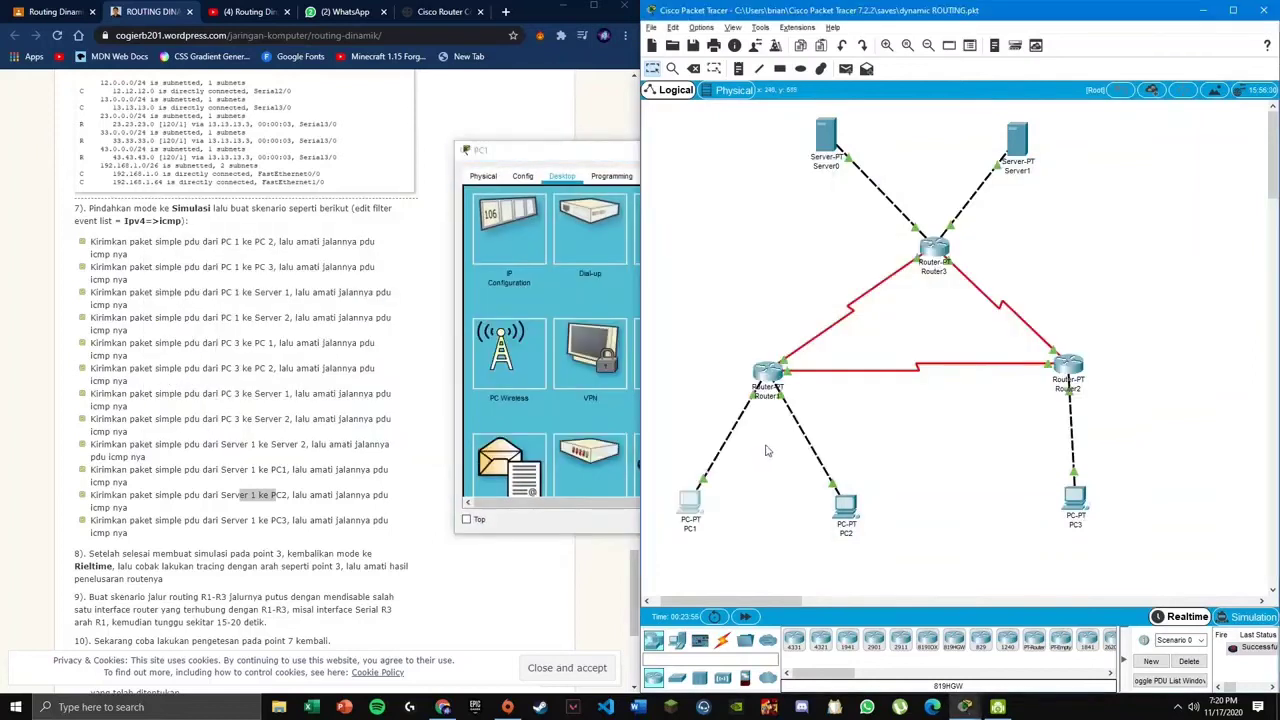
{"action": "key", "text": "alt+Tab"}
{"action": "left_click", "coordinate": [505, 212]}
- Copy PC1's IPv4 address and trace the route from PC3 to PC1 with tracert 192.168.1.1
{"action": "left_click_drag", "start_coordinate": [615, 269], "coordinate": [493, 258]}
{"action": "left_click", "coordinate": [1017, 274]}
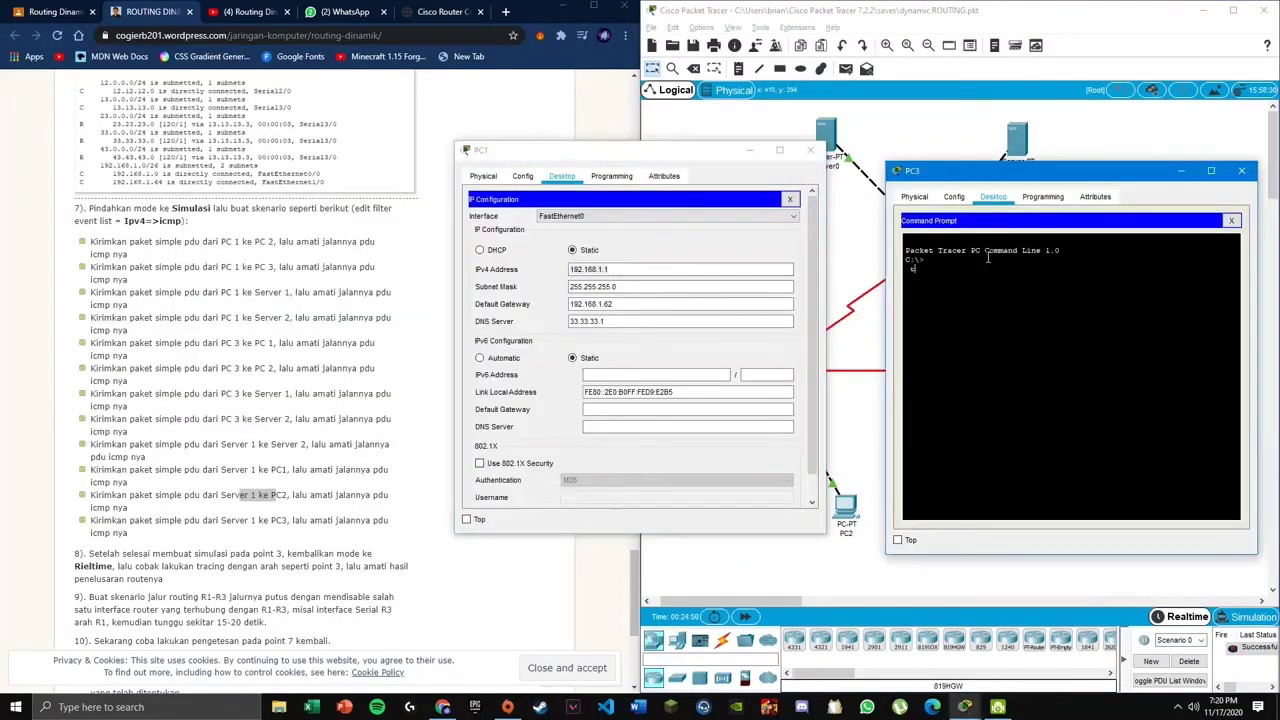
{"action": "type", "text": "tracert"}
{"action": "right_click", "coordinate": [988, 257]}
{"action": "left_click", "coordinate": [1015, 285]}
{"action": "key", "text": "Return"}
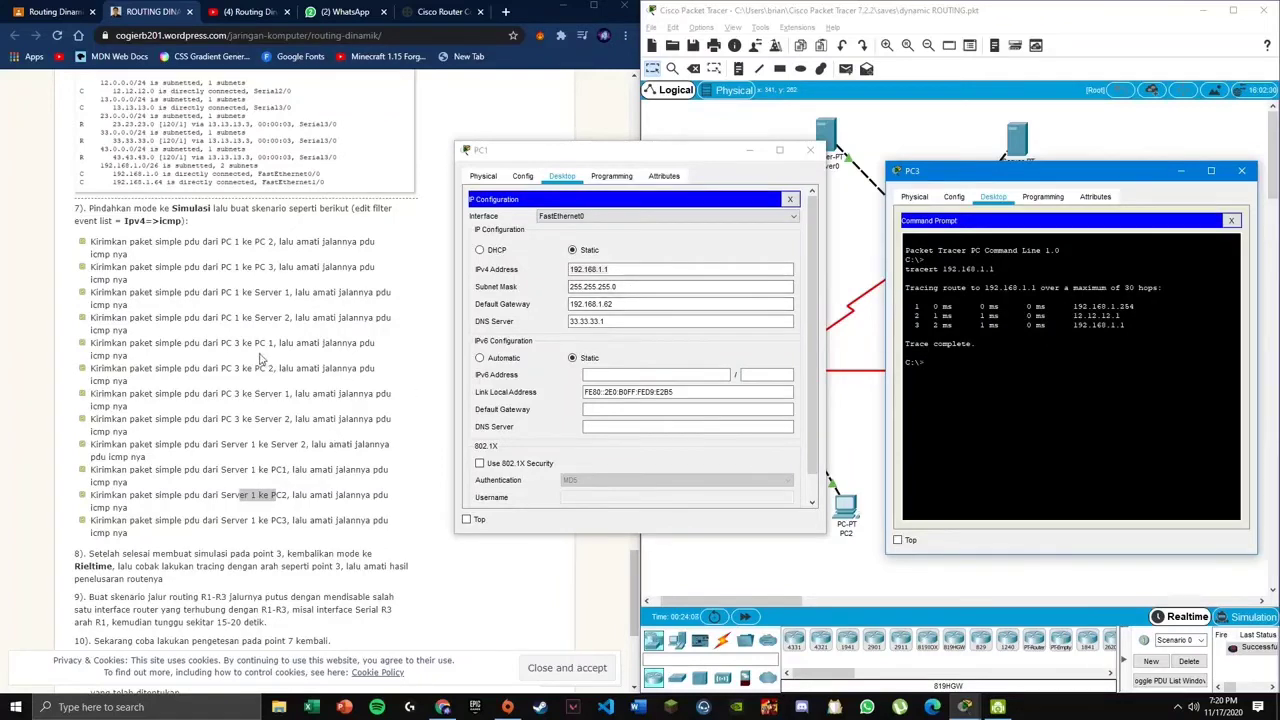
- Close PC1's window and display PC2's IP configuration to look up its IPv4 address
{"action": "left_click", "coordinate": [813, 158]}
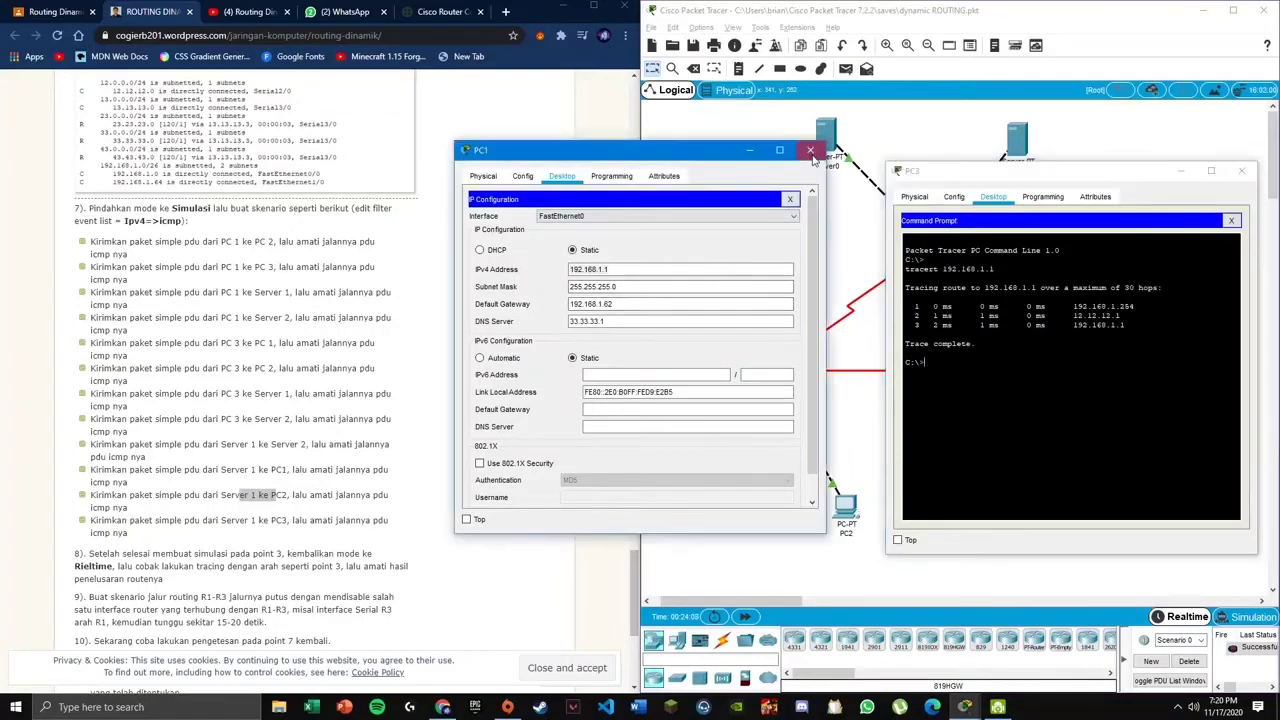
{"action": "left_click", "coordinate": [810, 150]}
{"action": "left_click", "coordinate": [1241, 170]}
{"action": "left_click", "coordinate": [845, 508]}
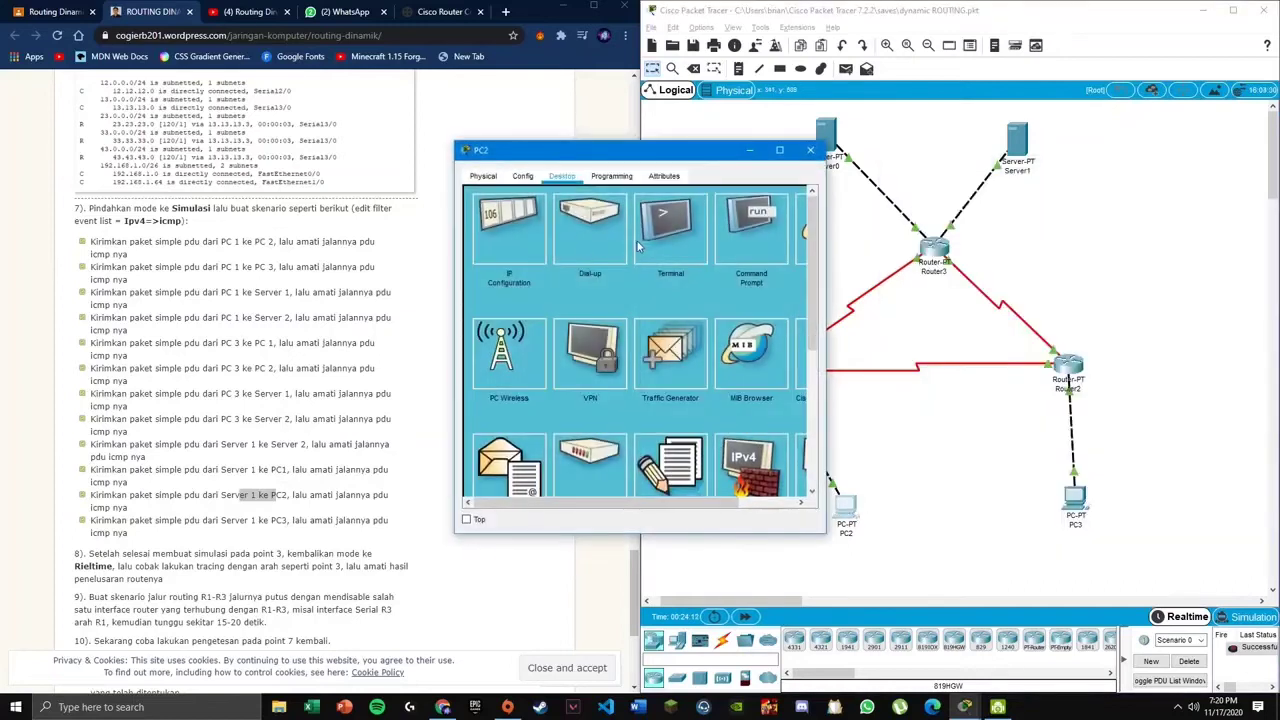
{"action": "left_click", "coordinate": [493, 224]}
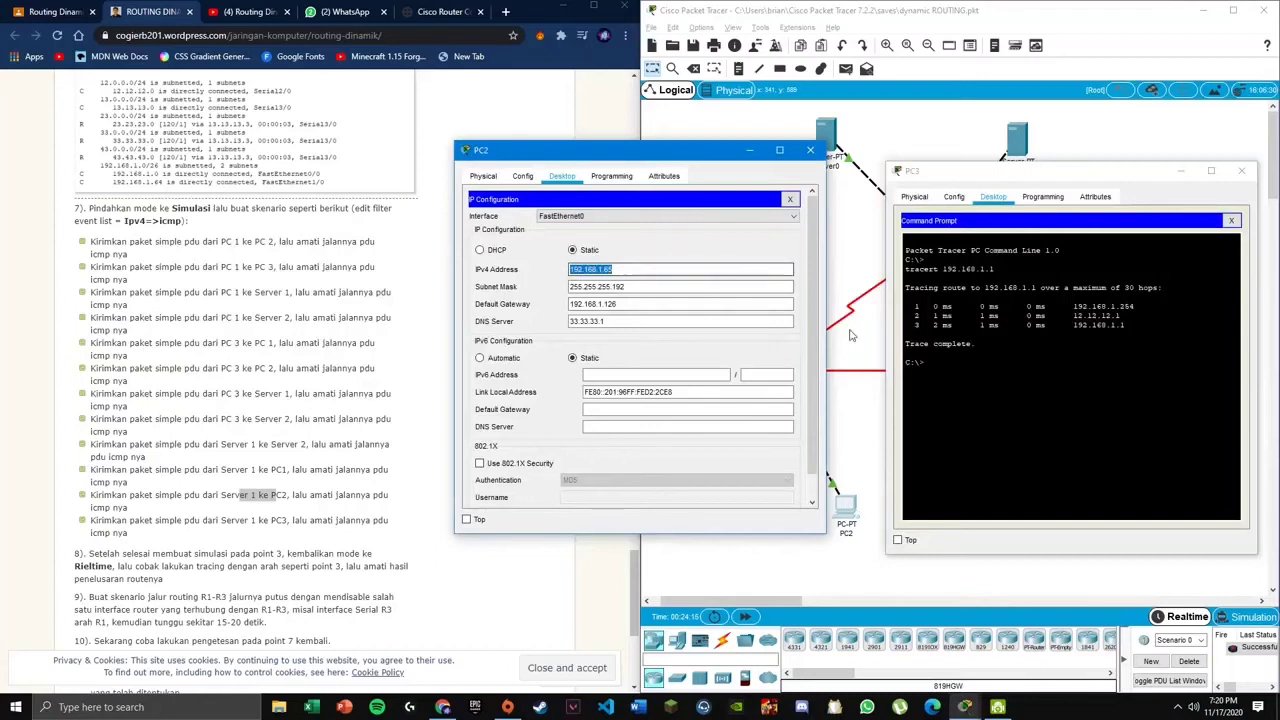
- Trace the route from PC3 to PC2 with tracert 192.168.1.65, and highlight the listed hops
{"action": "type", "text": "acert 192.168.1.65"}
{"action": "key", "text": "Return"}
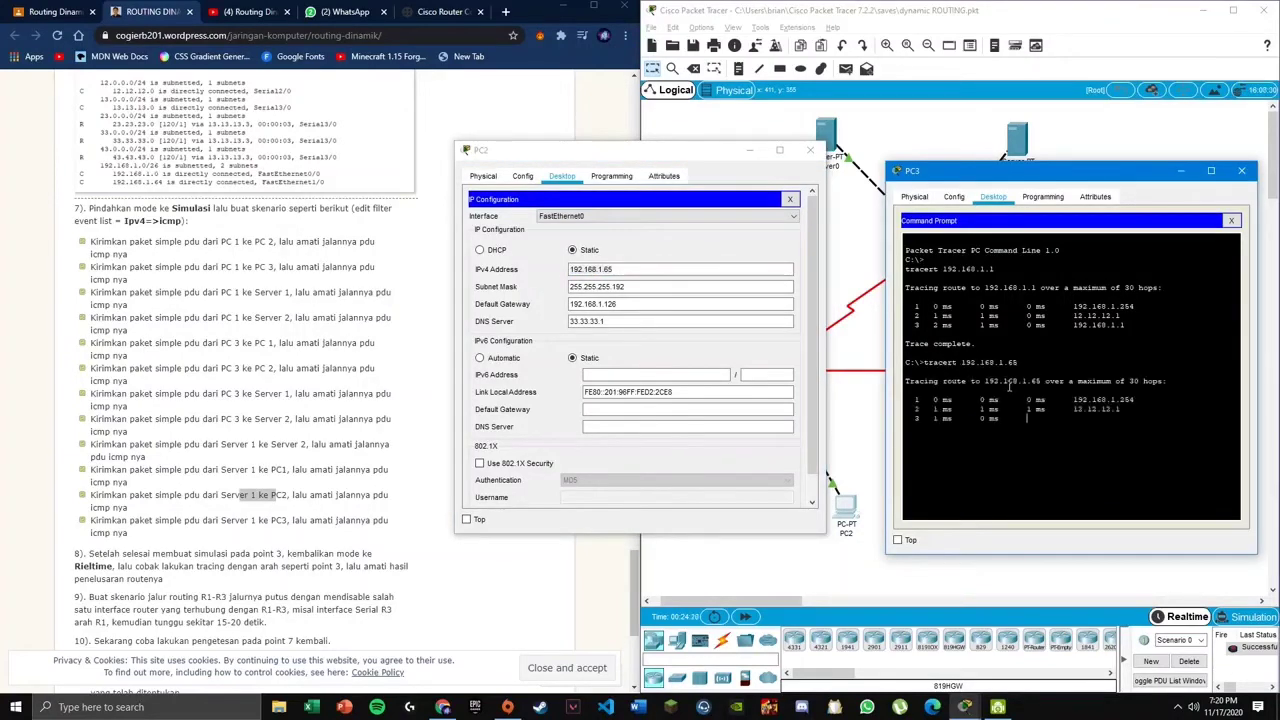
{"action": "left_click_drag", "start_coordinate": [1116, 418], "coordinate": [926, 362]}
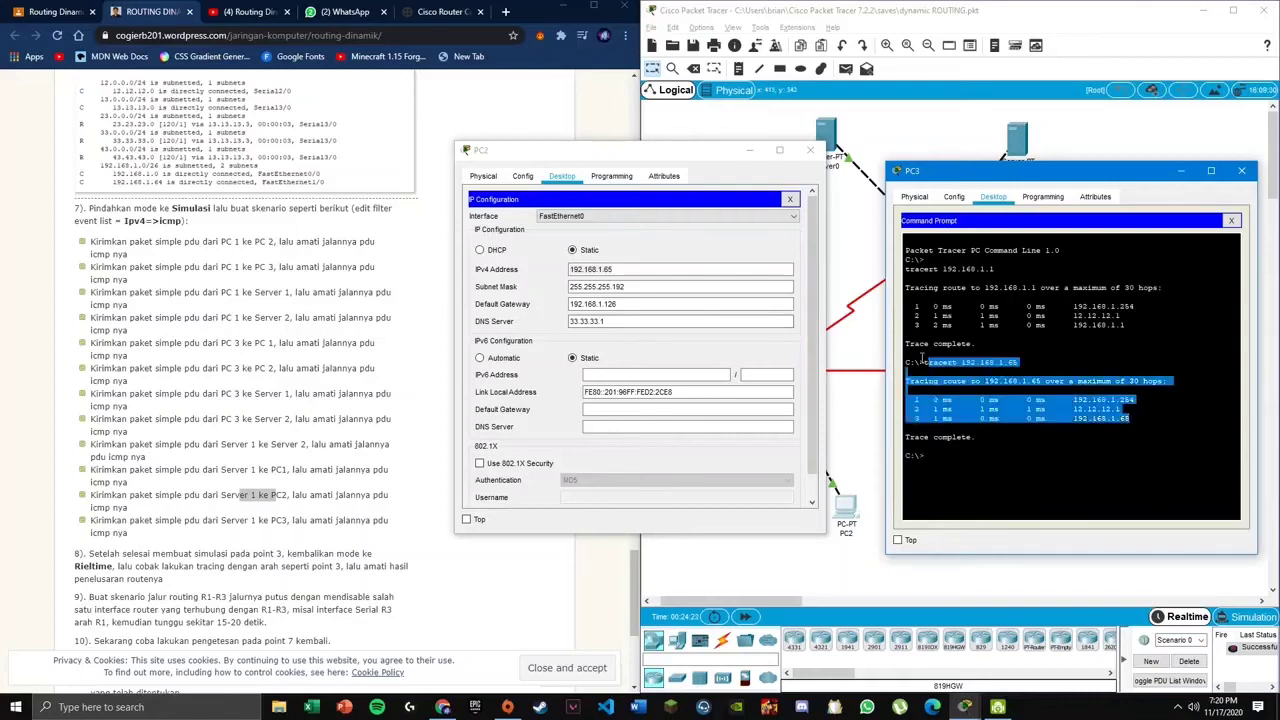
- Replace PC2's window with Server0's IP configuration, and bring PC3's Command Prompt back beside it
{"action": "left_click", "coordinate": [810, 150]}
{"action": "left_click", "coordinate": [826, 135]}
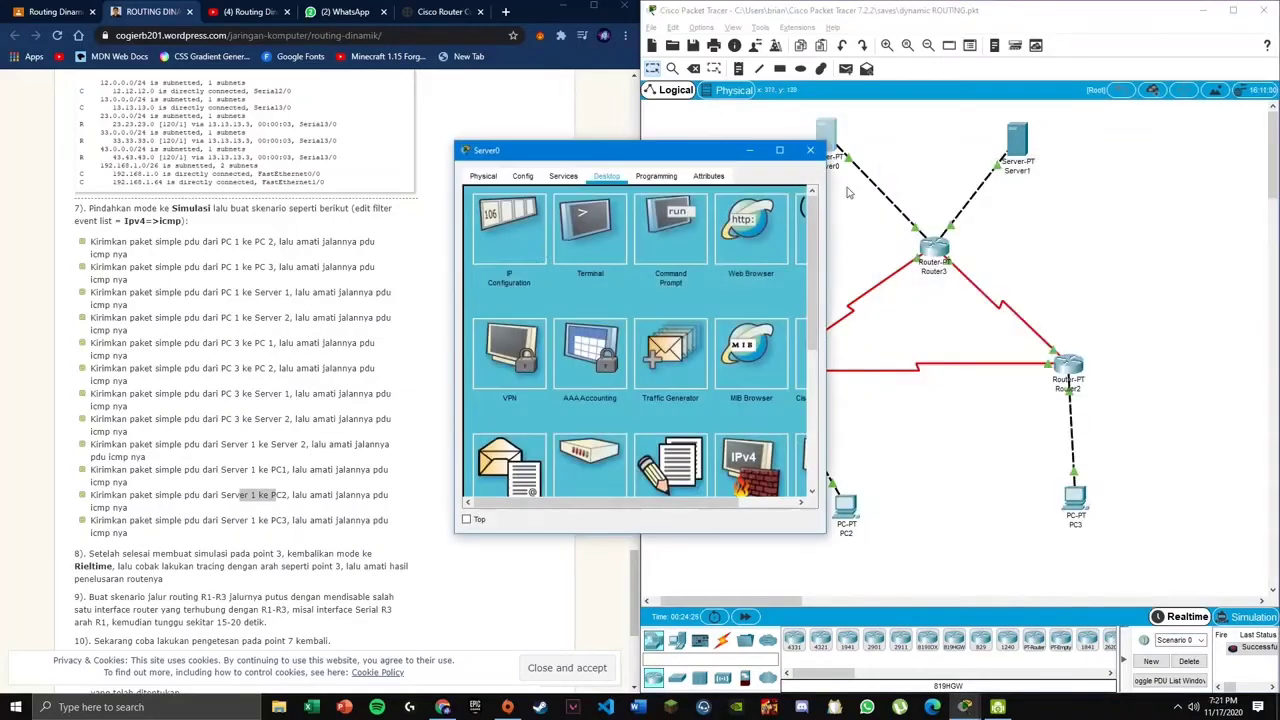
{"action": "left_click", "coordinate": [530, 253]}
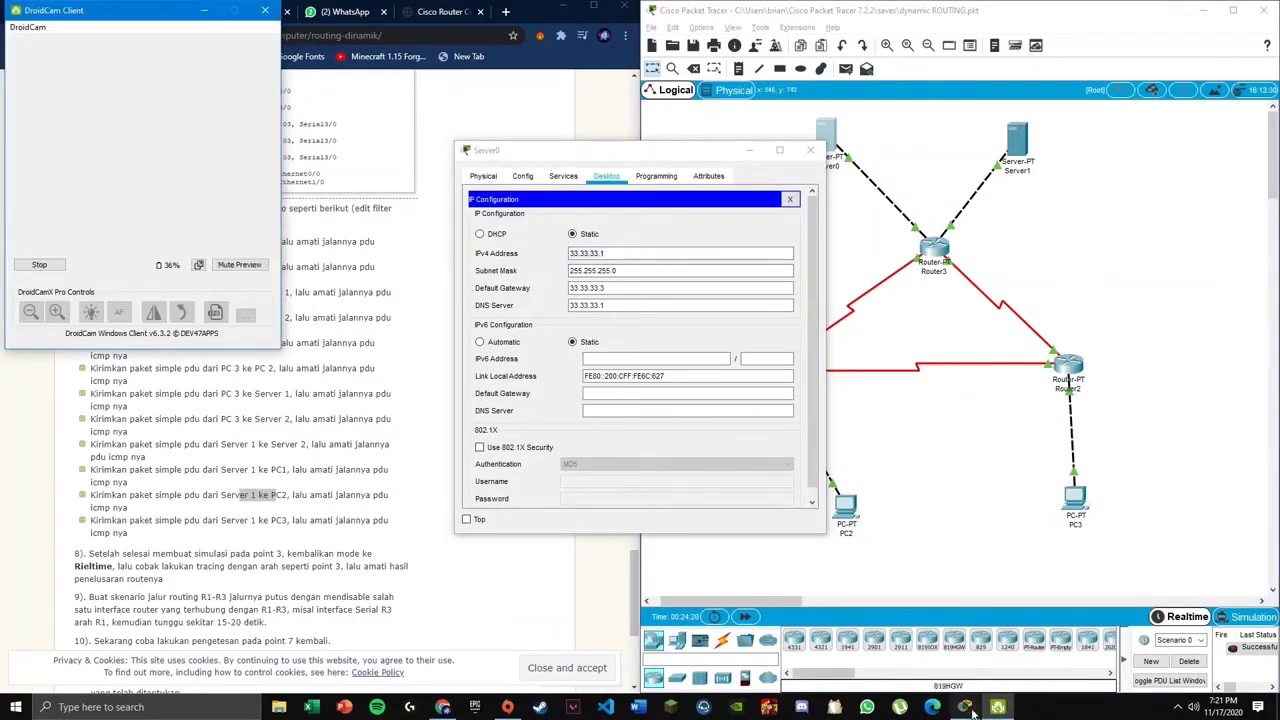
{"action": "mouse_move", "coordinate": [972, 712]}
{"action": "left_click", "coordinate": [963, 640]}
- Trace the route from PC3 to Server0 with tracert 33.33.33.1, and minimize the DroidCam window covering the tutorial
{"action": "type", "text": "tracert 33.33.33.1"}
{"action": "key", "text": "Return"}
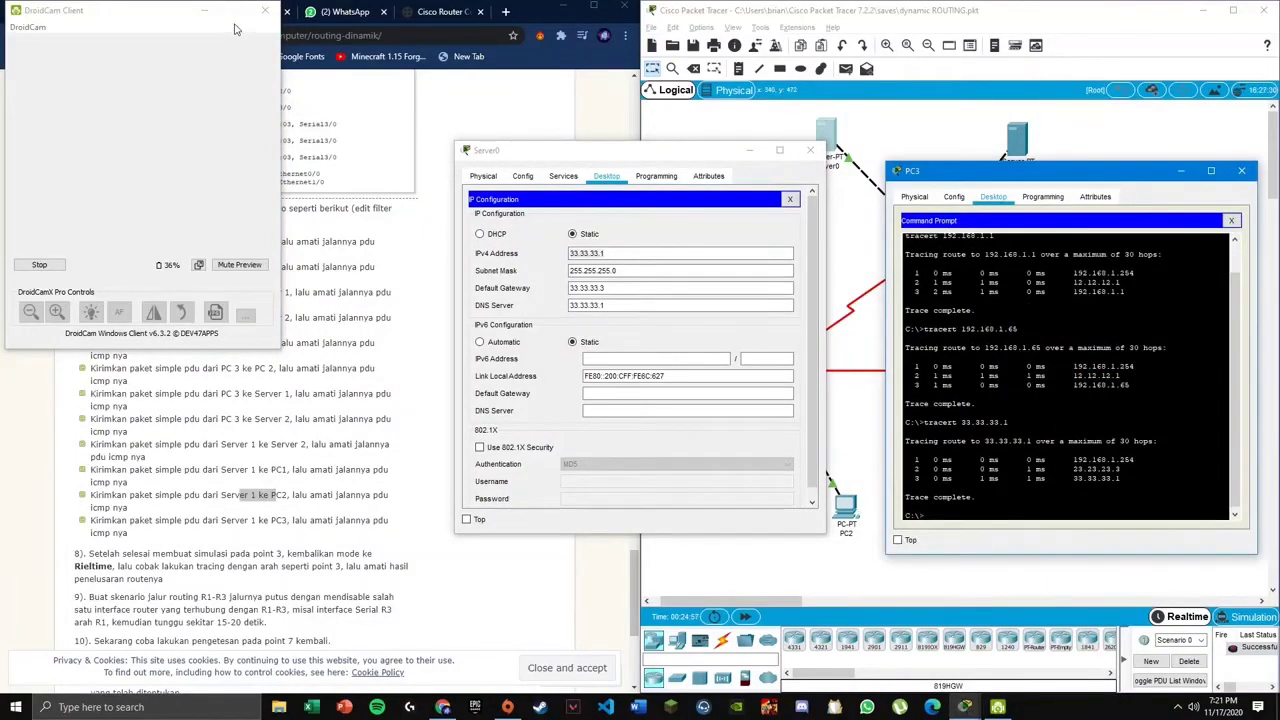
{"action": "left_click", "coordinate": [204, 10]}
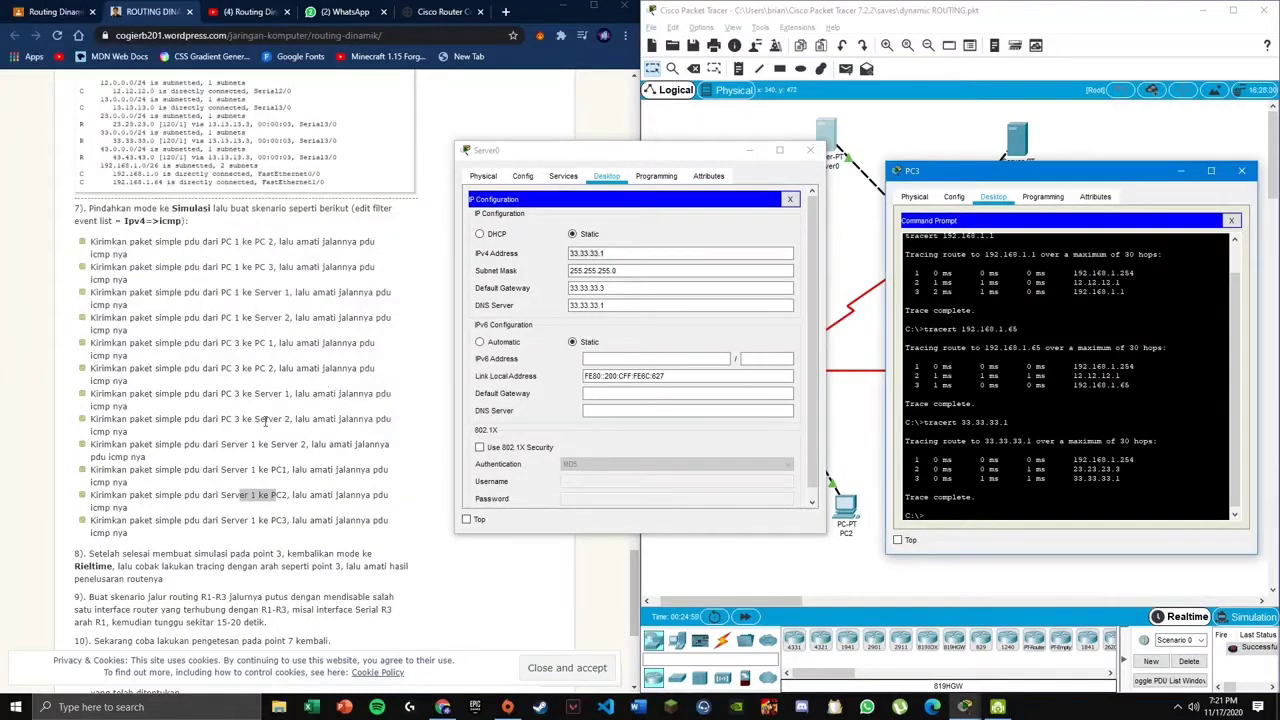
- Replace Server0's window with Server1's IP configuration, and bring PC3's Command Prompt back beside it
{"action": "left_click", "coordinate": [810, 152]}
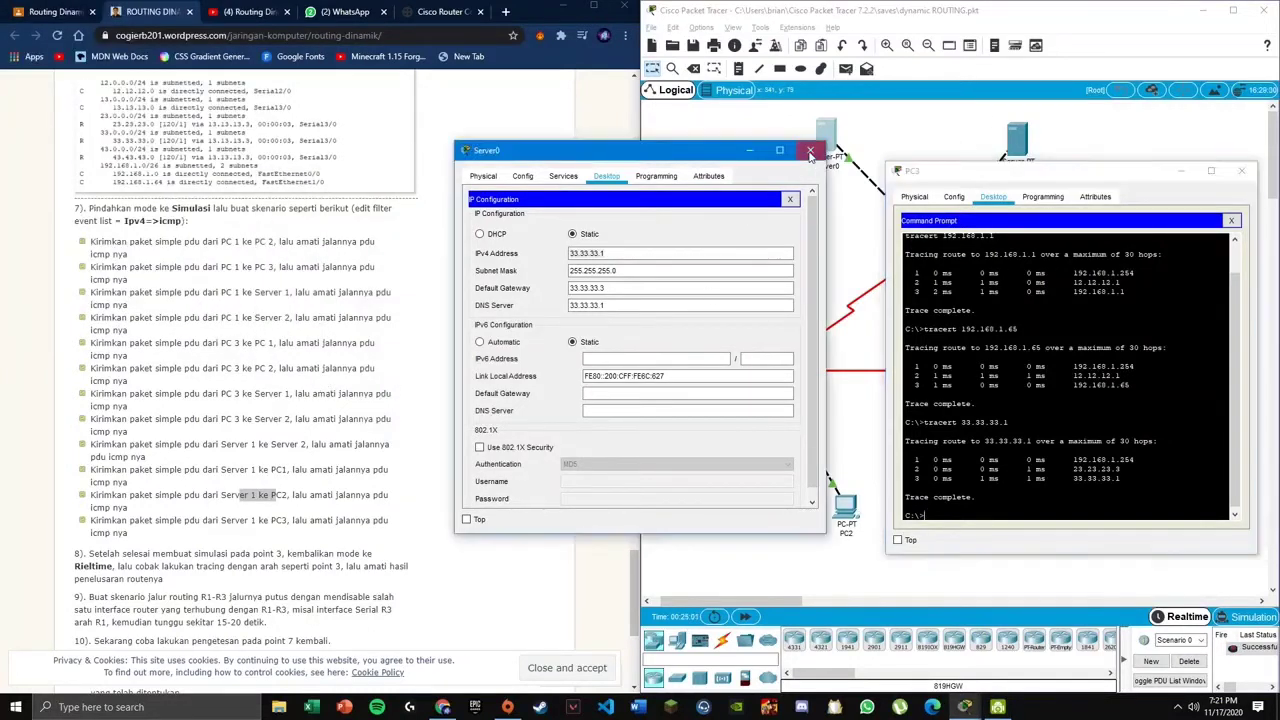
{"action": "left_click", "coordinate": [810, 152]}
{"action": "left_click", "coordinate": [1241, 170]}
{"action": "left_click", "coordinate": [1017, 140]}
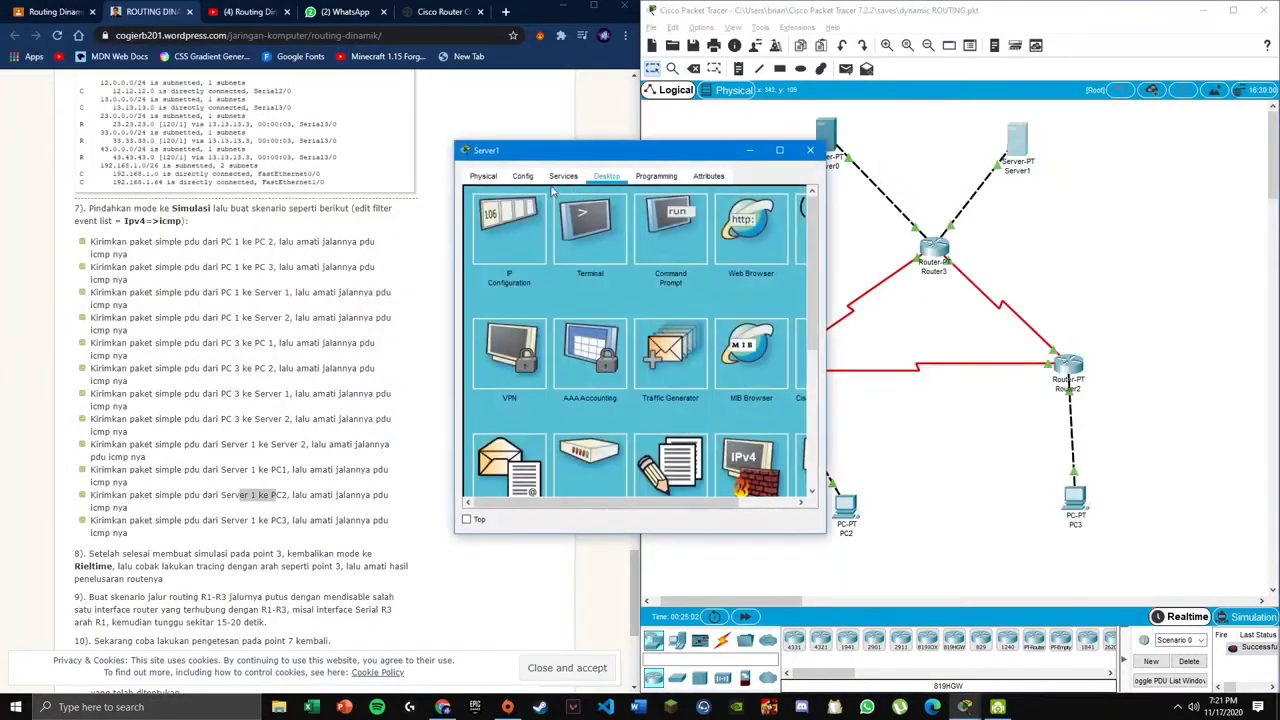
{"action": "left_click", "coordinate": [520, 258]}
{"action": "key", "text": "alt+Tab"}
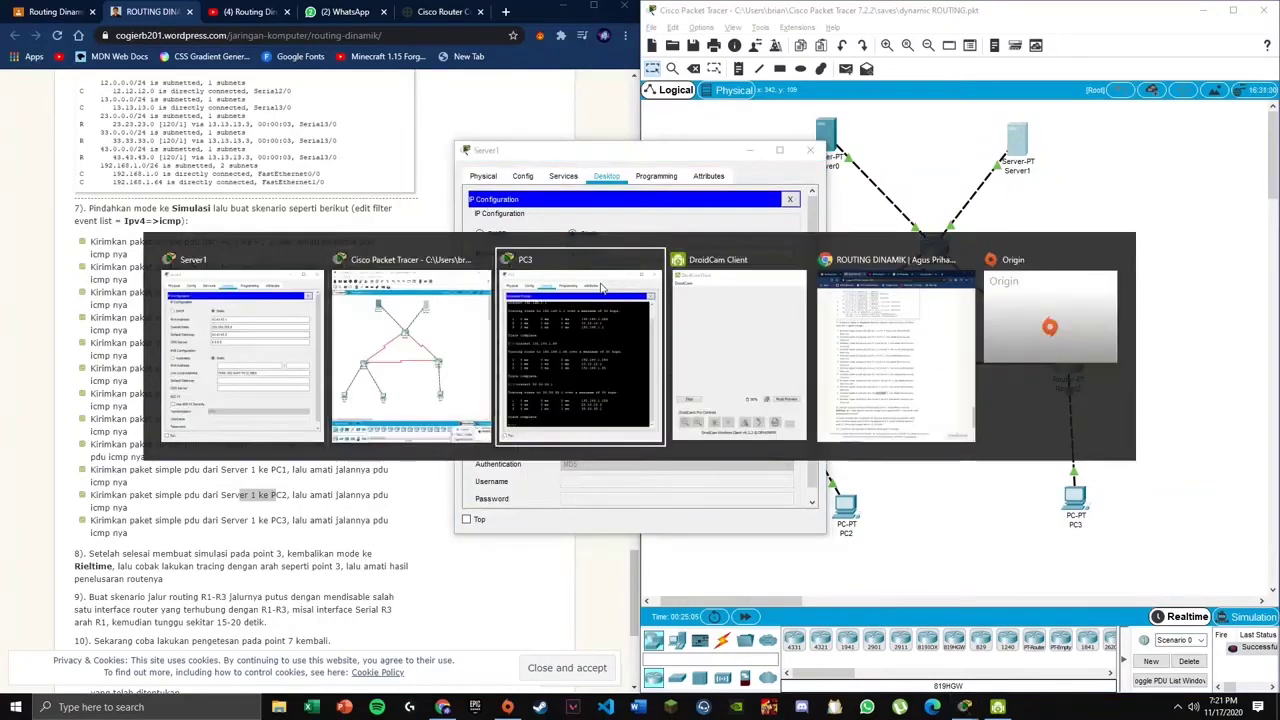
{"action": "left_click", "coordinate": [601, 288]}
- Trace the route from PC3 to Server1 with tracert 43.43.43.1 using Server1's copied IPv4 address, and close both device windows
{"action": "left_click", "coordinate": [633, 254]}
{"action": "left_click_drag", "start_coordinate": [633, 254], "coordinate": [551, 258]}
{"action": "right_click", "coordinate": [587, 256]}
{"action": "left_click", "coordinate": [620, 305]}
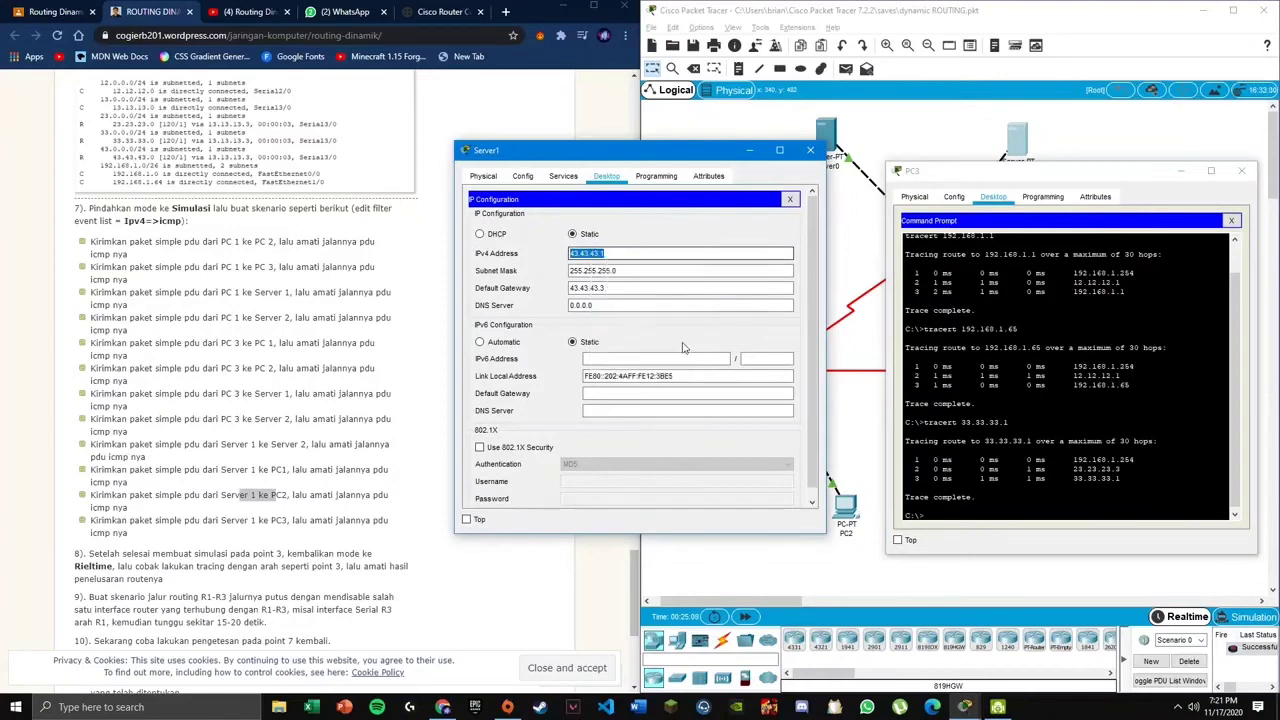
{"action": "left_click", "coordinate": [984, 511]}
{"action": "type", "text": "tracert"}
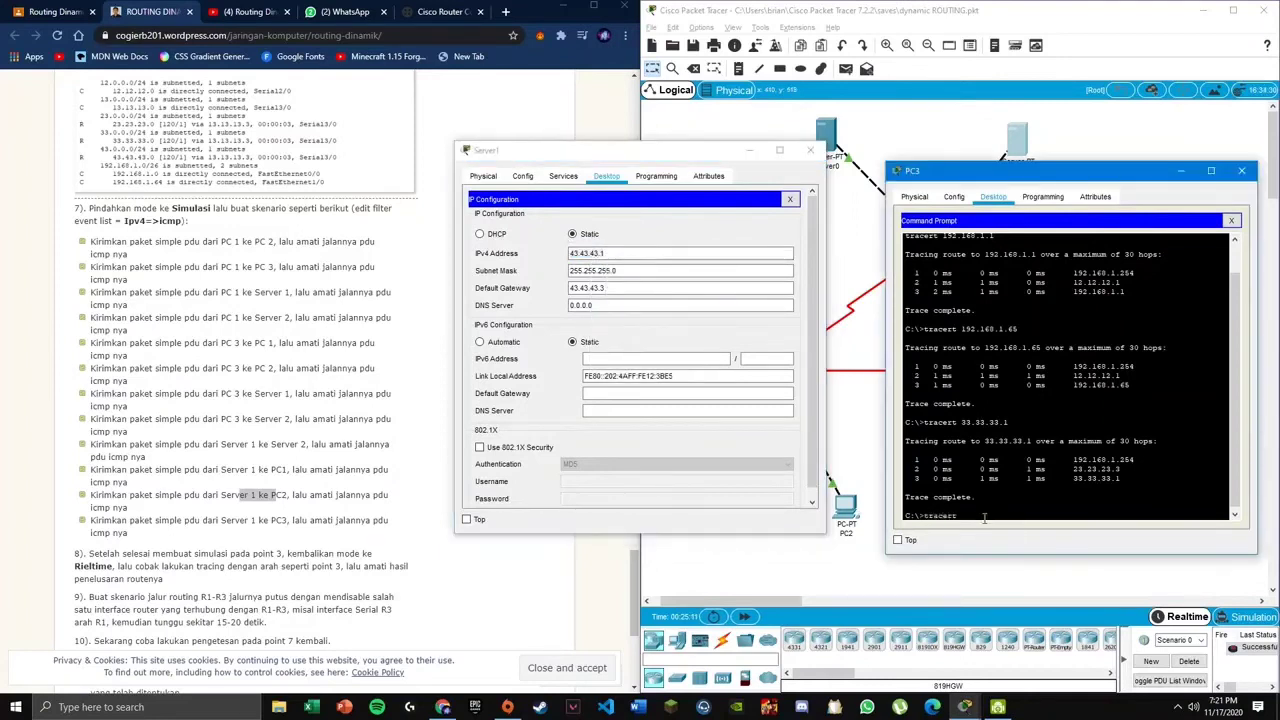
{"action": "right_click", "coordinate": [1021, 533]}
{"action": "left_click", "coordinate": [1016, 541]}
{"action": "key", "text": "Return"}
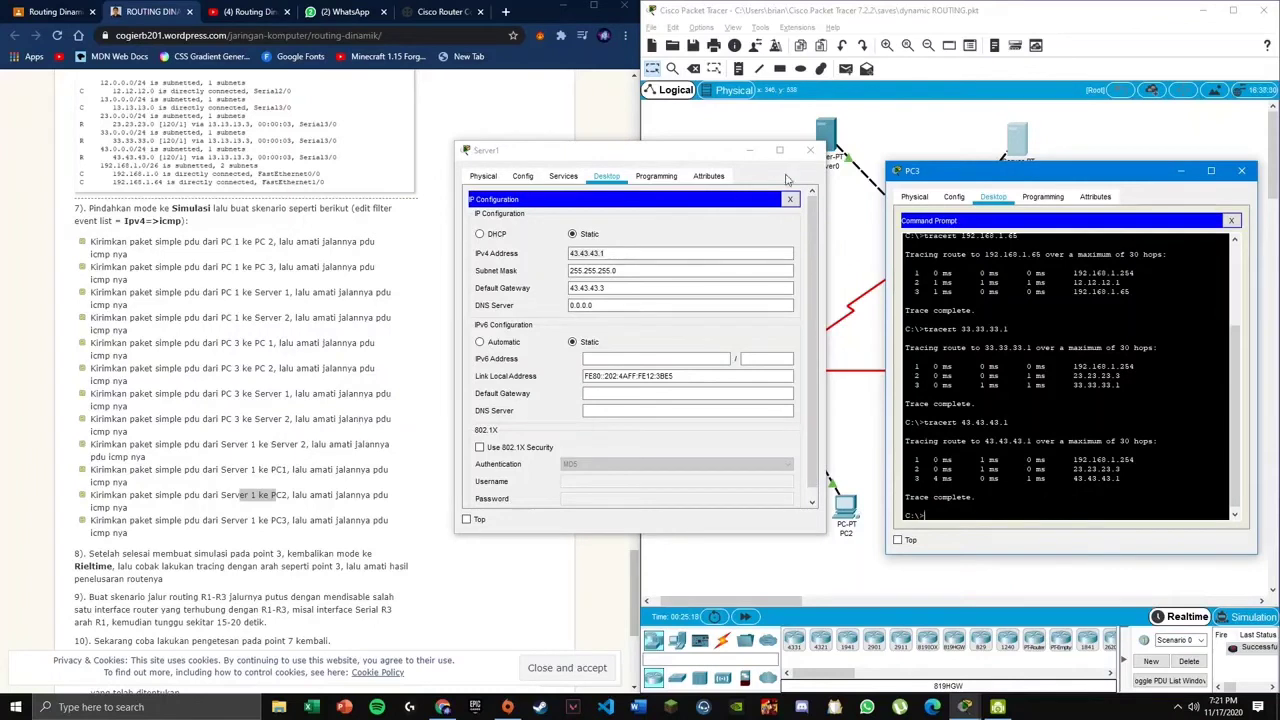
{"action": "left_click", "coordinate": [810, 150]}
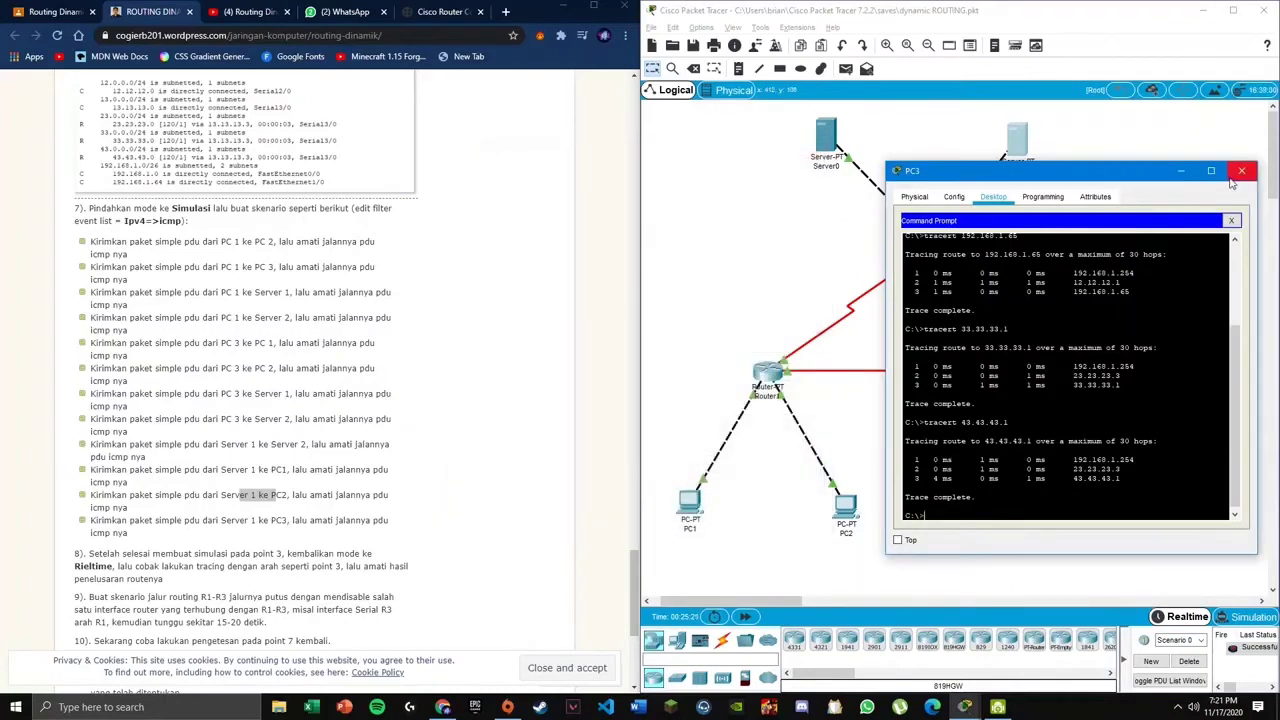
{"action": "left_click", "coordinate": [1240, 172]}
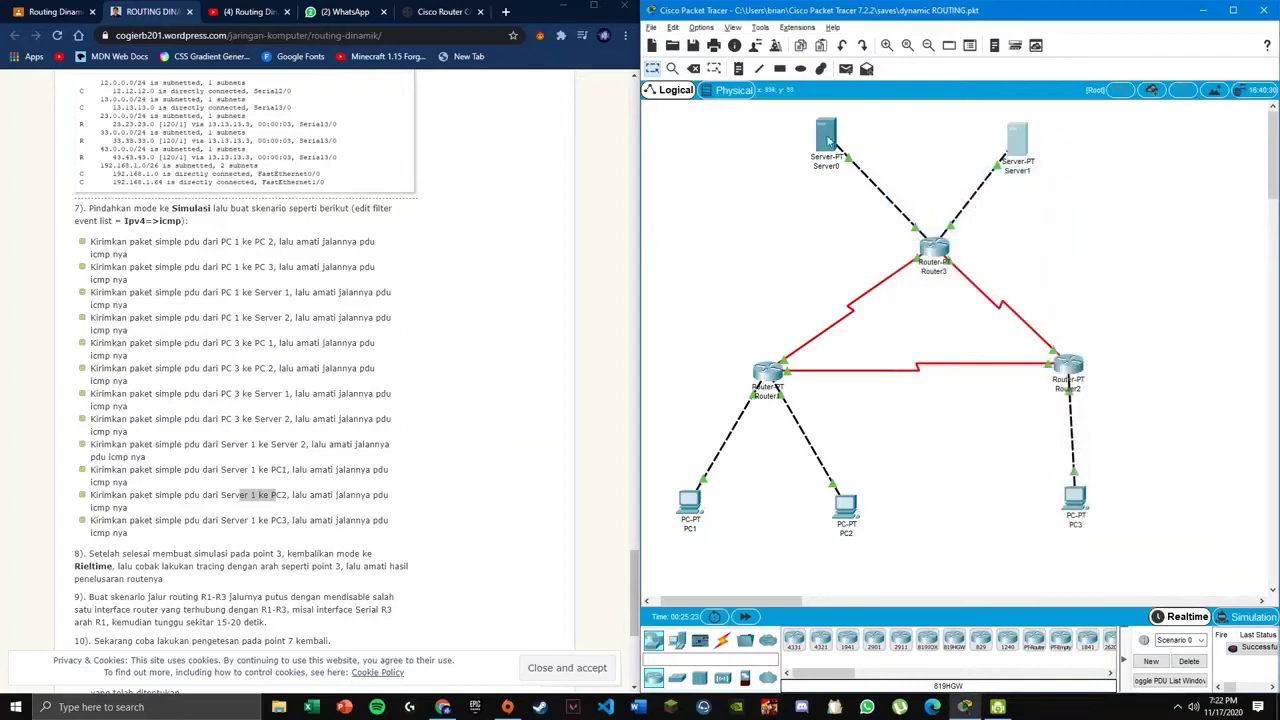
- Open Server0's Command Prompt and place Server1's IP Configuration beside it
{"action": "left_click", "coordinate": [827, 138]}
{"action": "left_click", "coordinate": [670, 237]}
{"action": "left_click", "coordinate": [1016, 140]}
{"action": "left_click_drag", "start_coordinate": [659, 157], "coordinate": [1030, 138]}
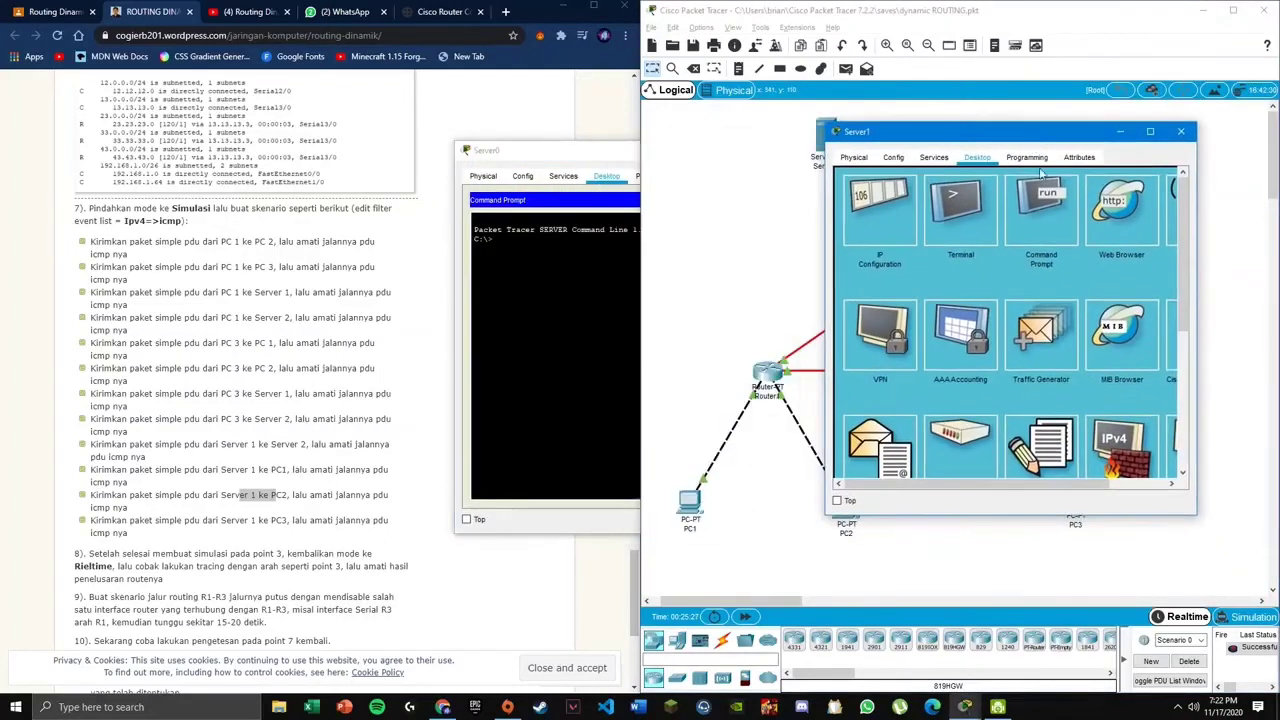
{"action": "left_click", "coordinate": [880, 215]}
{"action": "right_click", "coordinate": [524, 322]}
{"action": "left_click", "coordinate": [582, 268]}
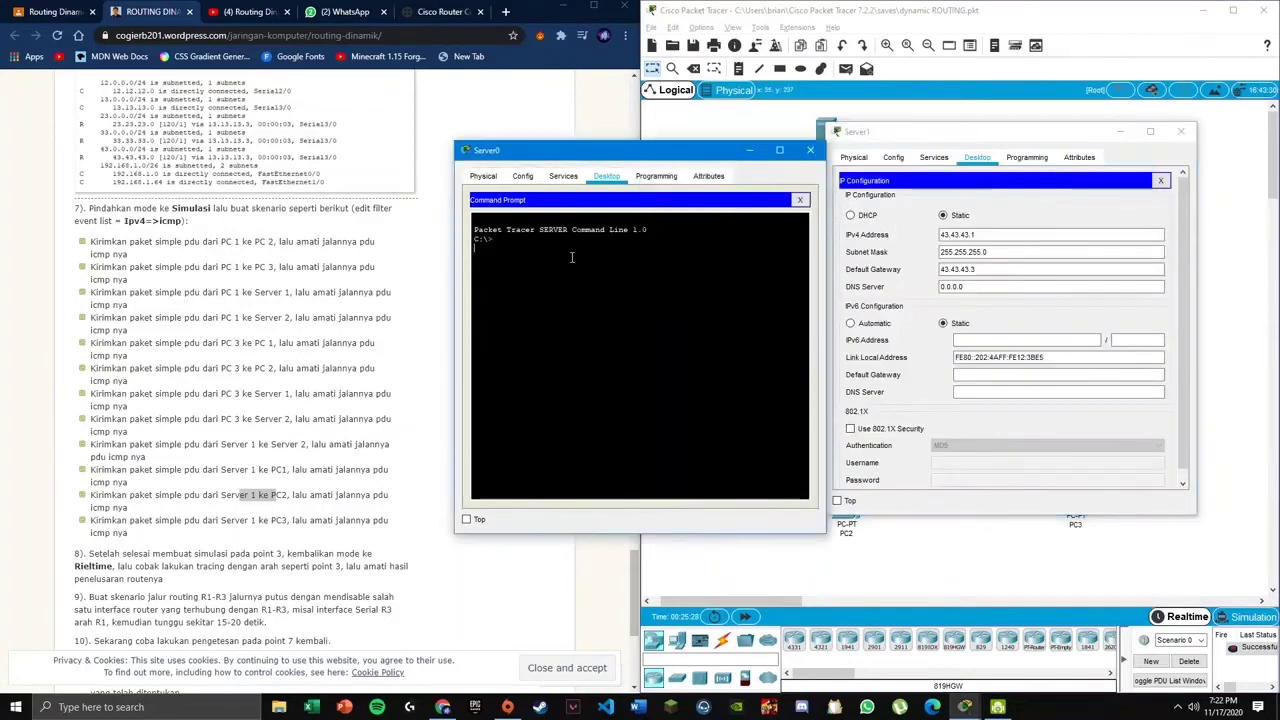
- Reopen Server1's IP Configuration and copy its IPv4 address
{"action": "double_click", "coordinate": [950, 235]}
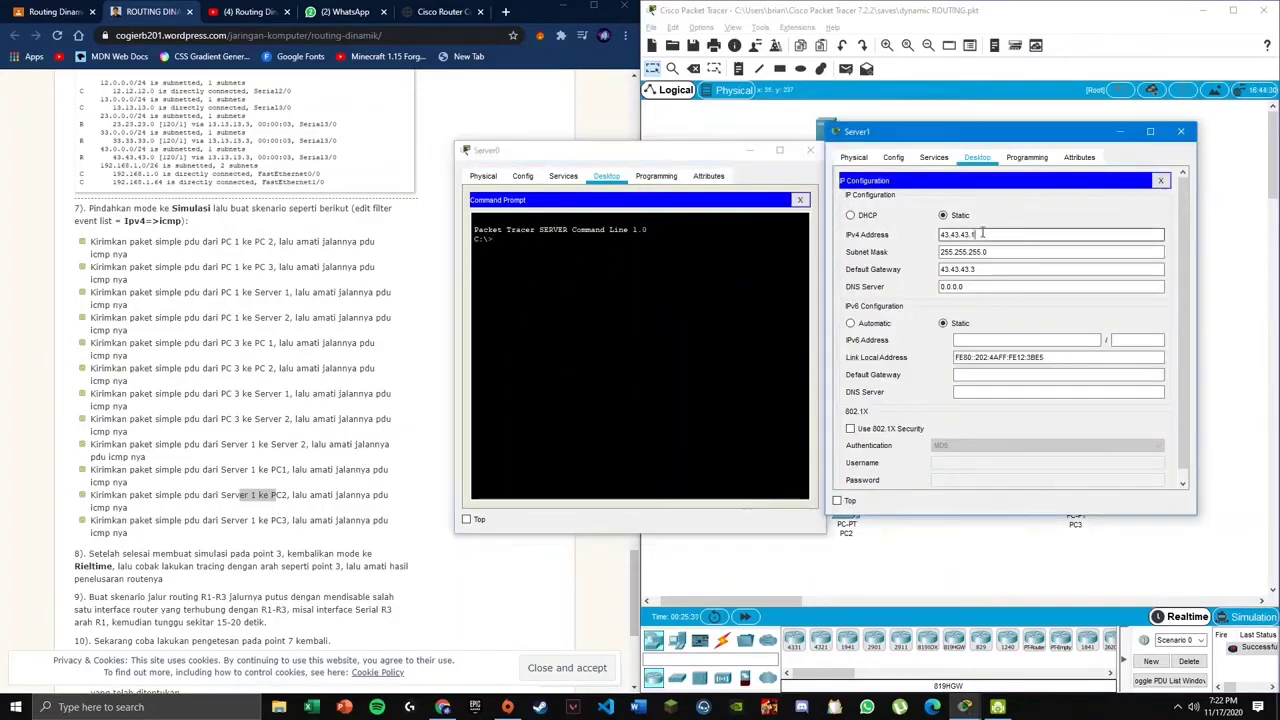
{"action": "left_click", "coordinate": [1180, 131]}
{"action": "double_click", "coordinate": [1018, 142]}
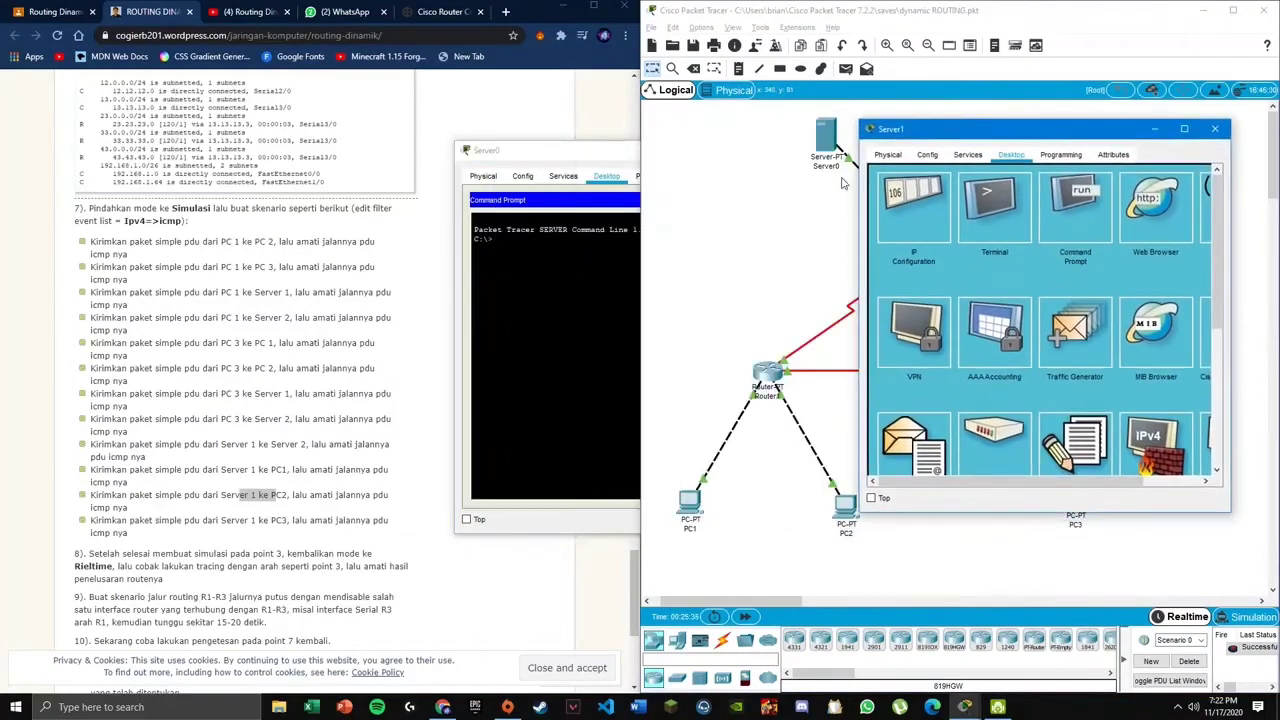
{"action": "left_click", "coordinate": [913, 205]}
{"action": "double_click", "coordinate": [995, 232]}
{"action": "left_click", "coordinate": [998, 231]}
{"action": "double_click", "coordinate": [995, 232]}
- Trace the route from Server0 to Server1 with tracert 43.43.43.1, and close Server1's window
{"action": "left_click", "coordinate": [553, 248]}
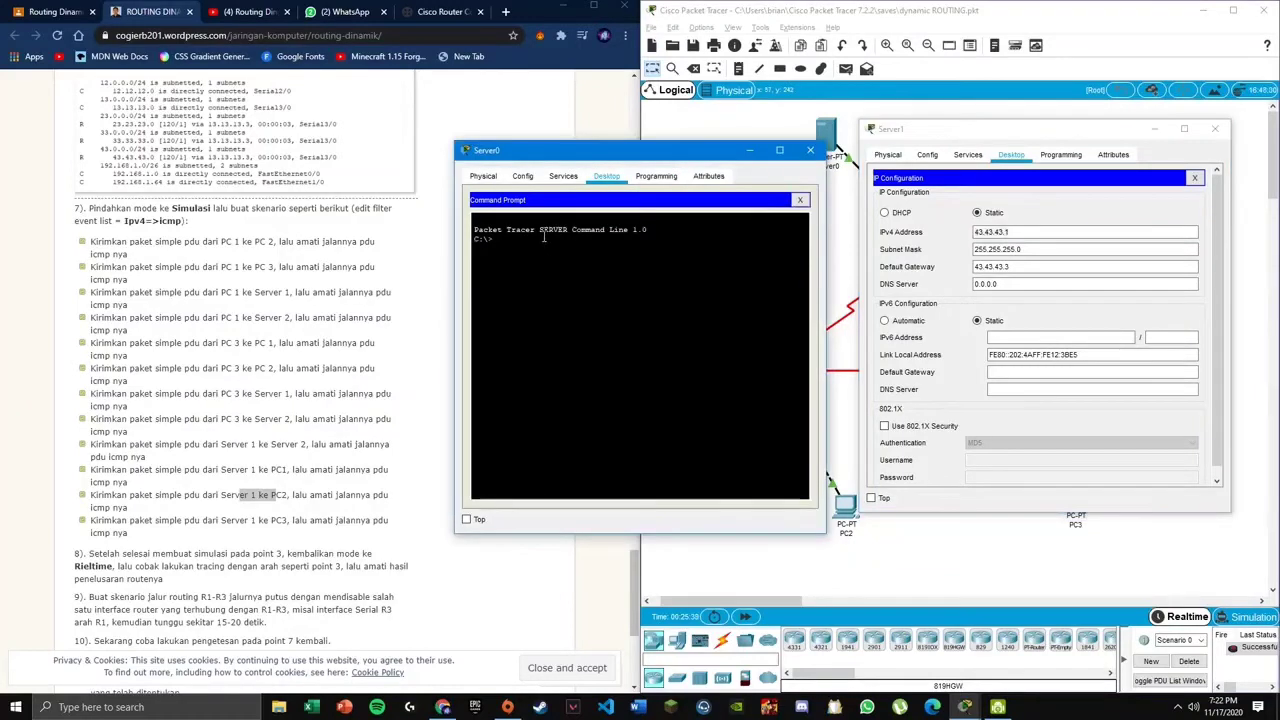
{"action": "type", "text": "tracert"}
{"action": "right_click", "coordinate": [520, 256]}
{"action": "left_click", "coordinate": [550, 275]}
{"action": "key", "text": "Return"}
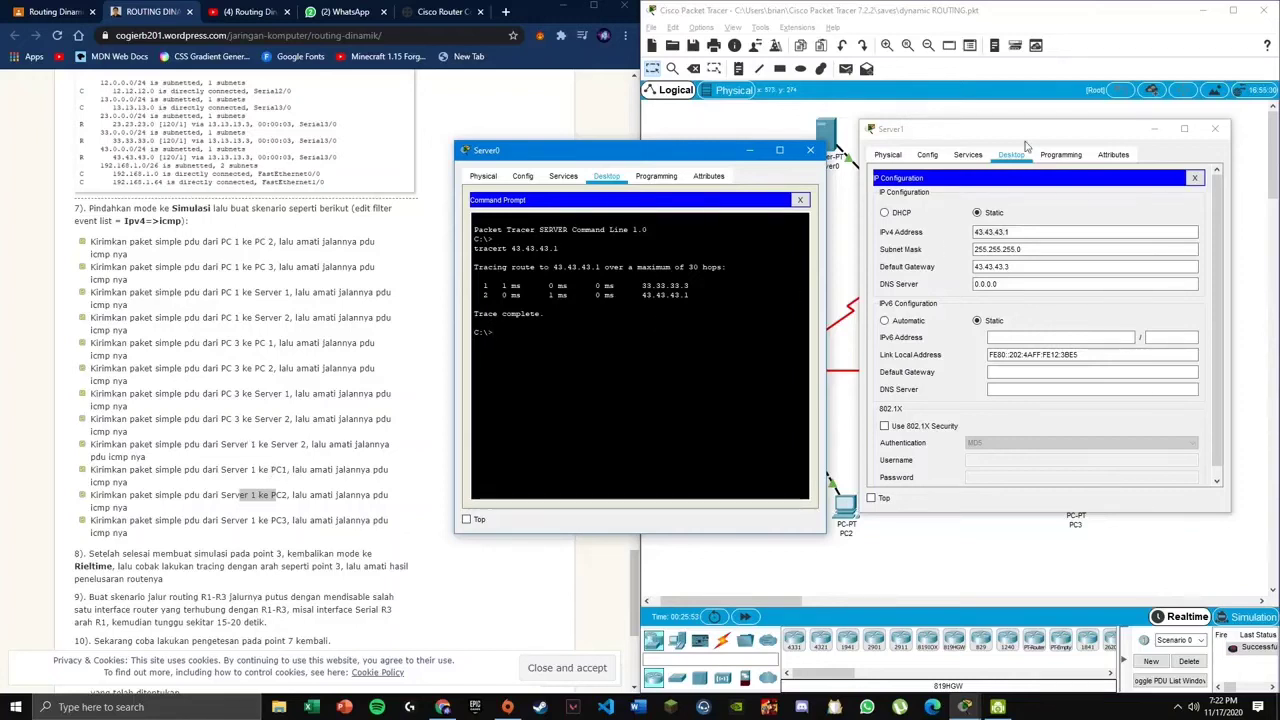
{"action": "left_click", "coordinate": [1215, 128]}
- Open PC1's IP Configuration and arrange it beside Server0's Command Prompt
{"action": "left_click_drag", "start_coordinate": [632, 160], "coordinate": [540, 146]}
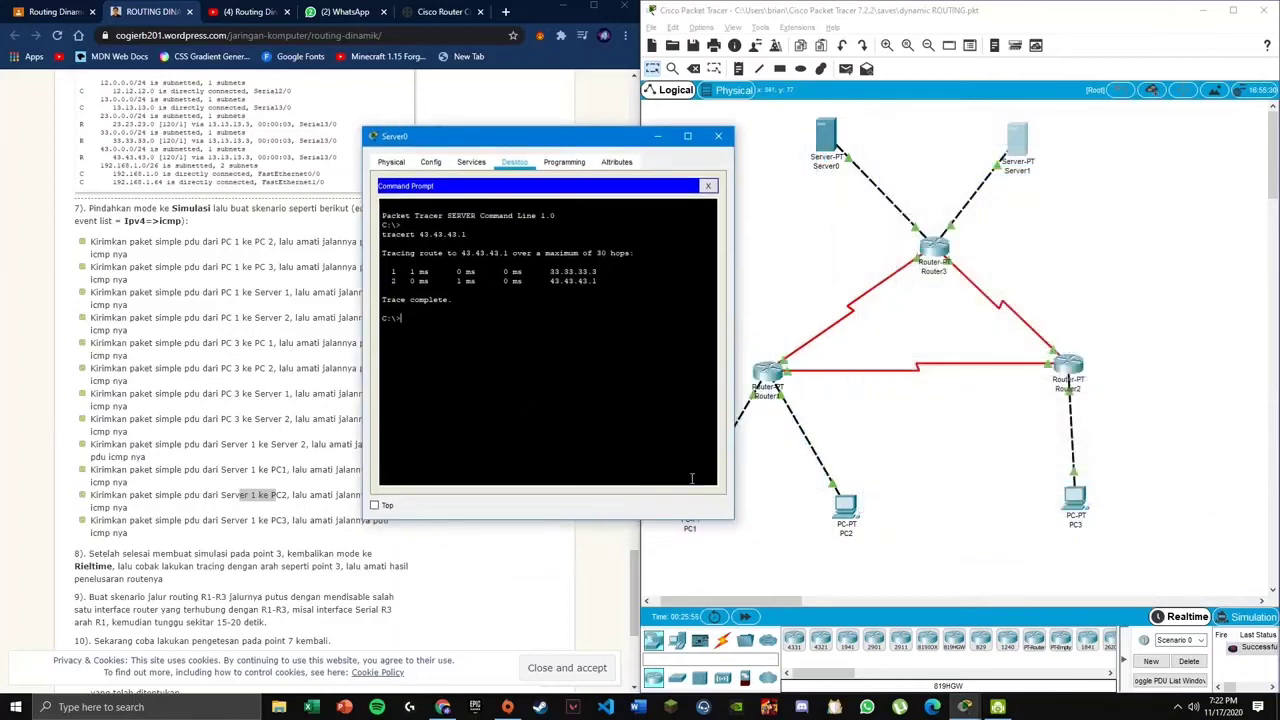
{"action": "left_click", "coordinate": [689, 526]}
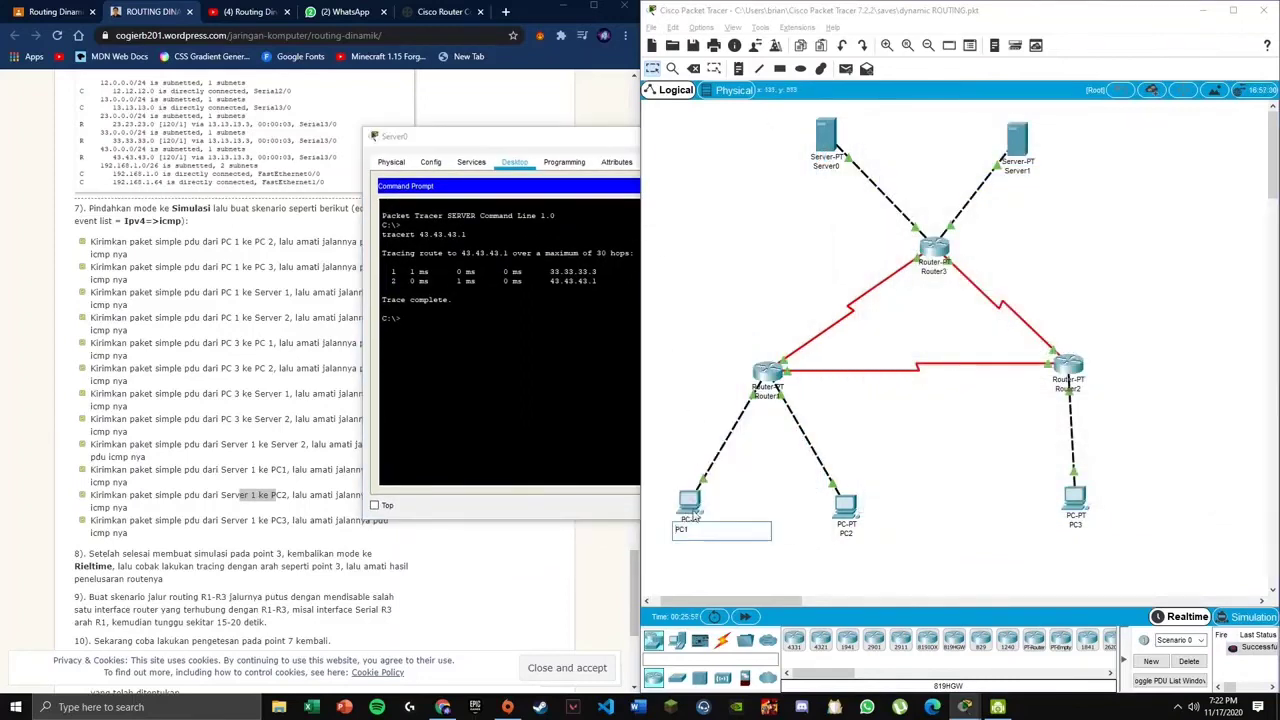
{"action": "left_click", "coordinate": [691, 505]}
{"action": "left_click", "coordinate": [515, 227]}
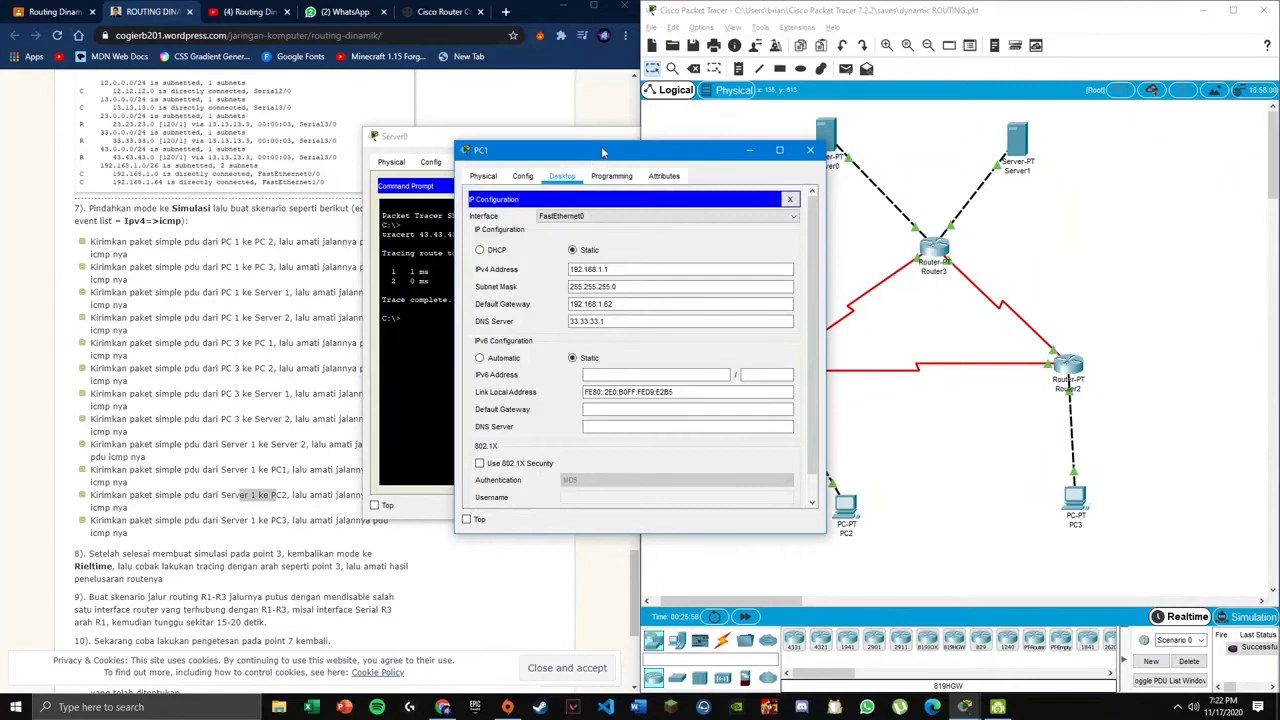
{"action": "left_click_drag", "start_coordinate": [603, 152], "coordinate": [921, 147]}
- Copy PC1's IPv4 address, trace the route to it from Server0 with tracert 192.168.1.1, and close PC1's window
{"action": "left_click_drag", "start_coordinate": [888, 264], "coordinate": [930, 264]}
{"action": "right_click", "coordinate": [909, 268]}
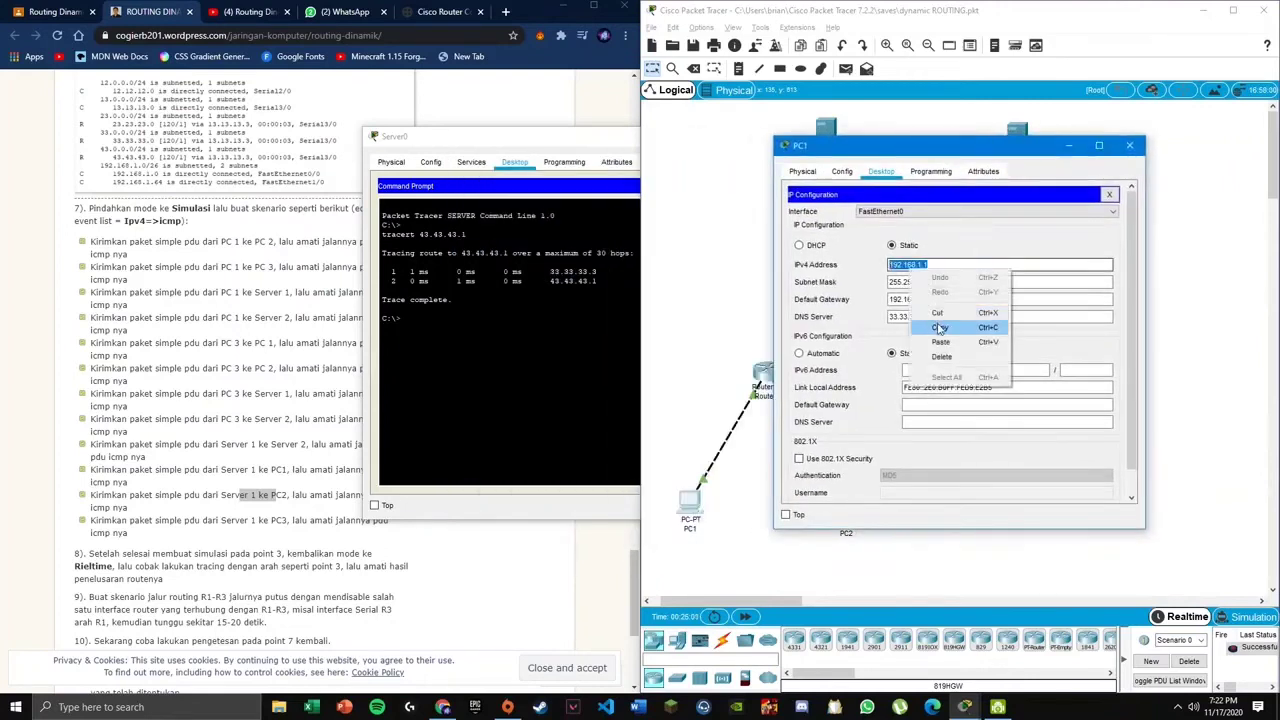
{"action": "left_click", "coordinate": [938, 328]}
{"action": "left_click", "coordinate": [490, 331]}
{"action": "type", "text": "tracert"}
{"action": "right_click", "coordinate": [490, 331]}
{"action": "left_click", "coordinate": [512, 358]}
{"action": "key", "text": "Return"}
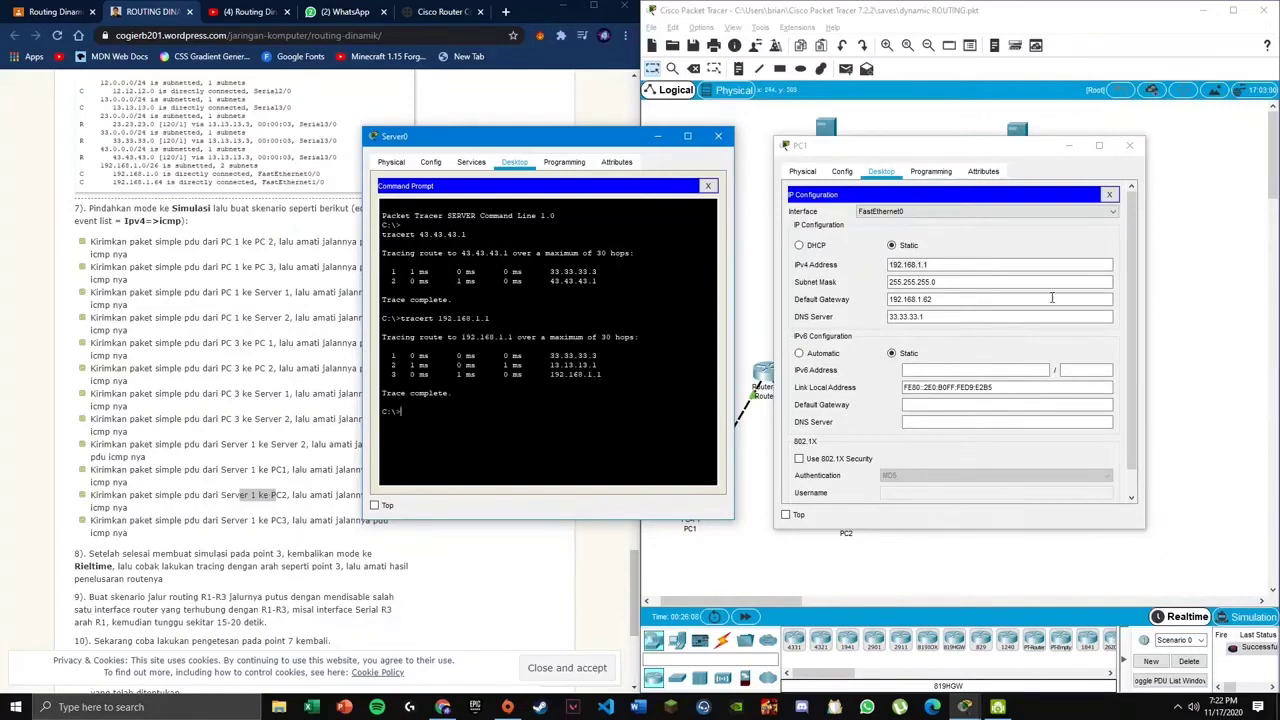
{"action": "left_click", "coordinate": [1129, 145]}
- Open PC2's IP Configuration beside Server0's Command Prompt and copy its IPv4 address
{"action": "left_click", "coordinate": [846, 507]}
{"action": "left_click_drag", "start_coordinate": [652, 163], "coordinate": [1037, 161]}
{"action": "left_click", "coordinate": [905, 240]}
{"action": "left_click_drag", "start_coordinate": [1000, 266], "coordinate": [810, 250]}
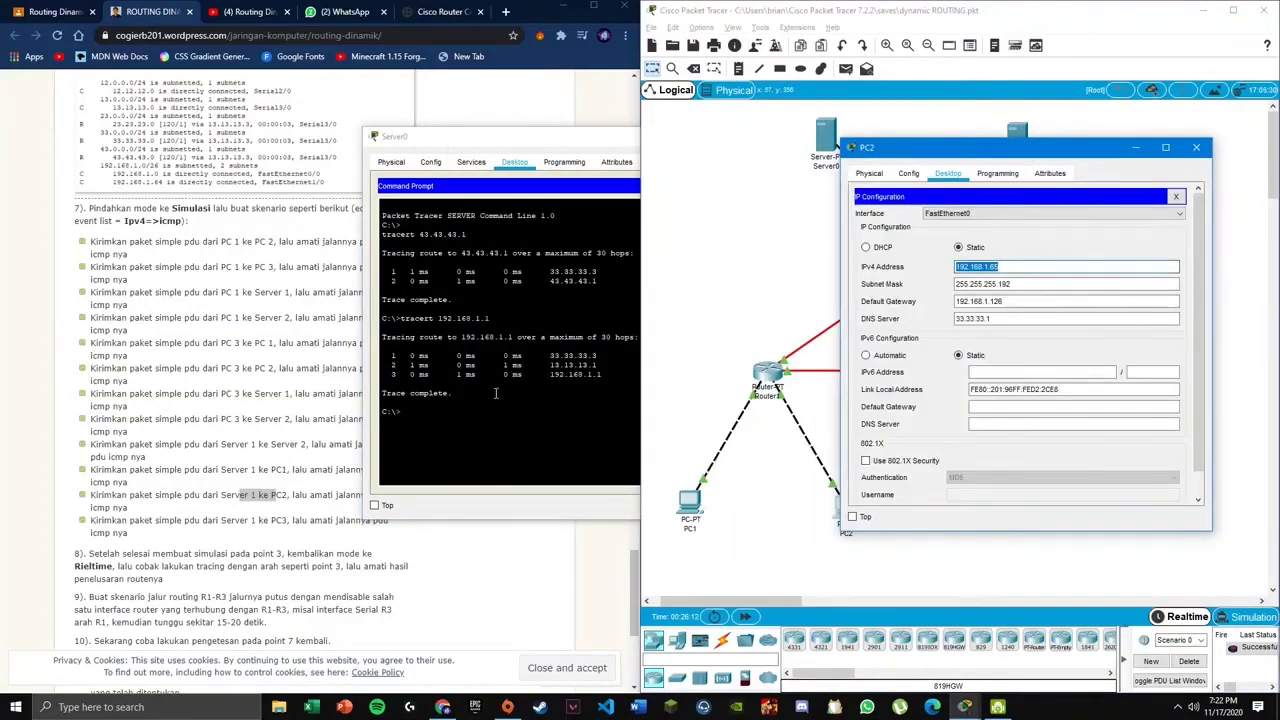
- Trace the route from Server0 to PC2 with tracert 192.168.1.65, and close PC2's window
{"action": "left_click", "coordinate": [465, 411]}
{"action": "type", "text": "tracert"}
{"action": "right_click", "coordinate": [456, 413]}
{"action": "left_click", "coordinate": [485, 440]}
{"action": "key", "text": "Return"}
{"action": "right_click", "coordinate": [334, 492]}
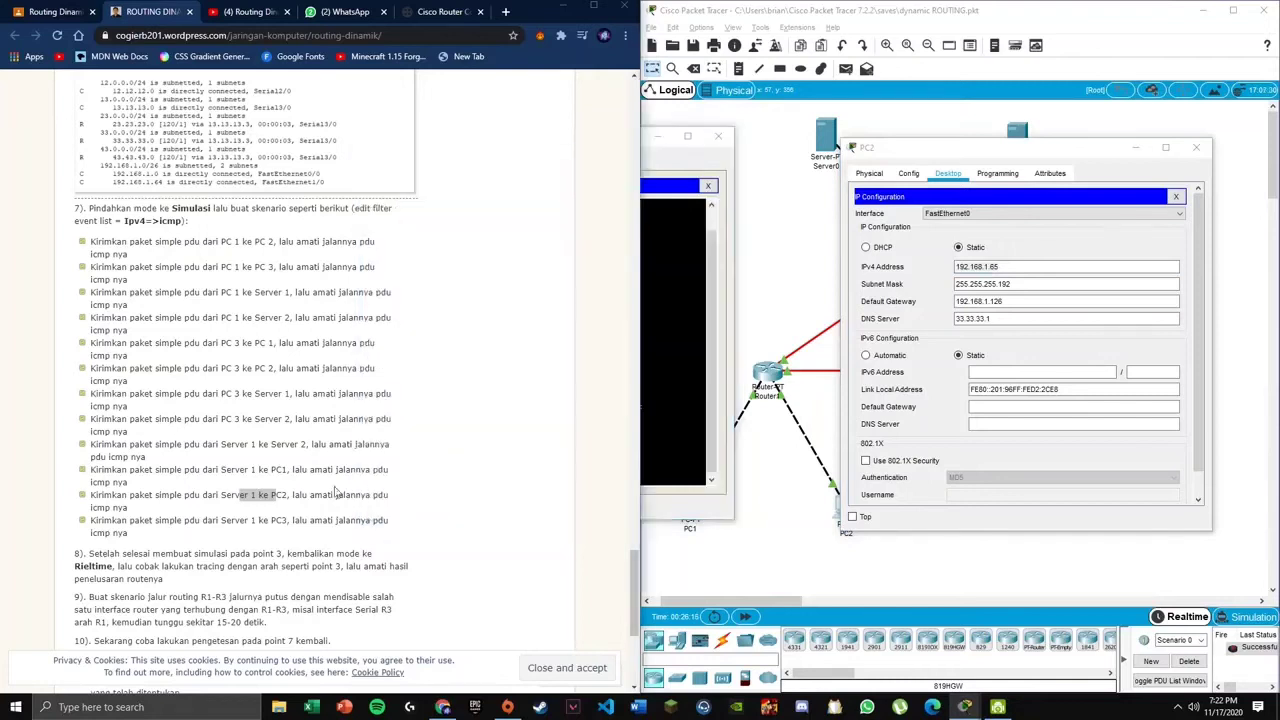
{"action": "left_click", "coordinate": [703, 328]}
{"action": "left_click", "coordinate": [698, 316]}
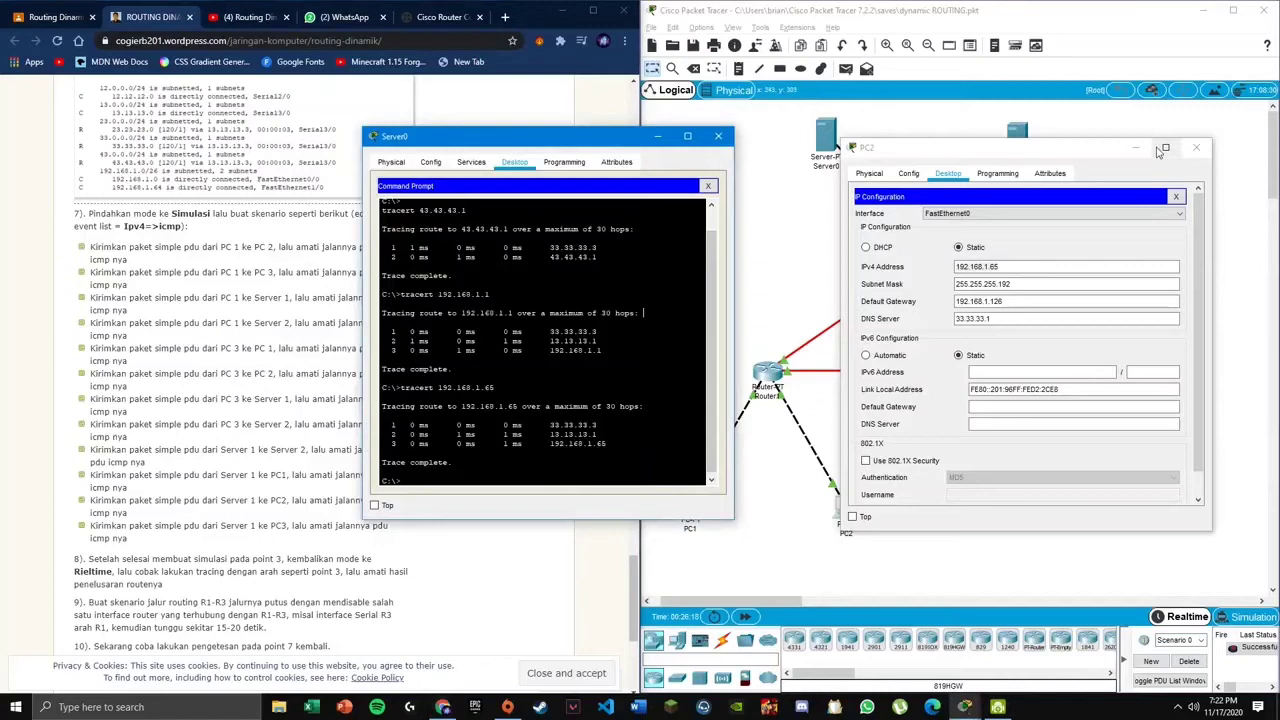
{"action": "left_click", "coordinate": [1196, 147]}
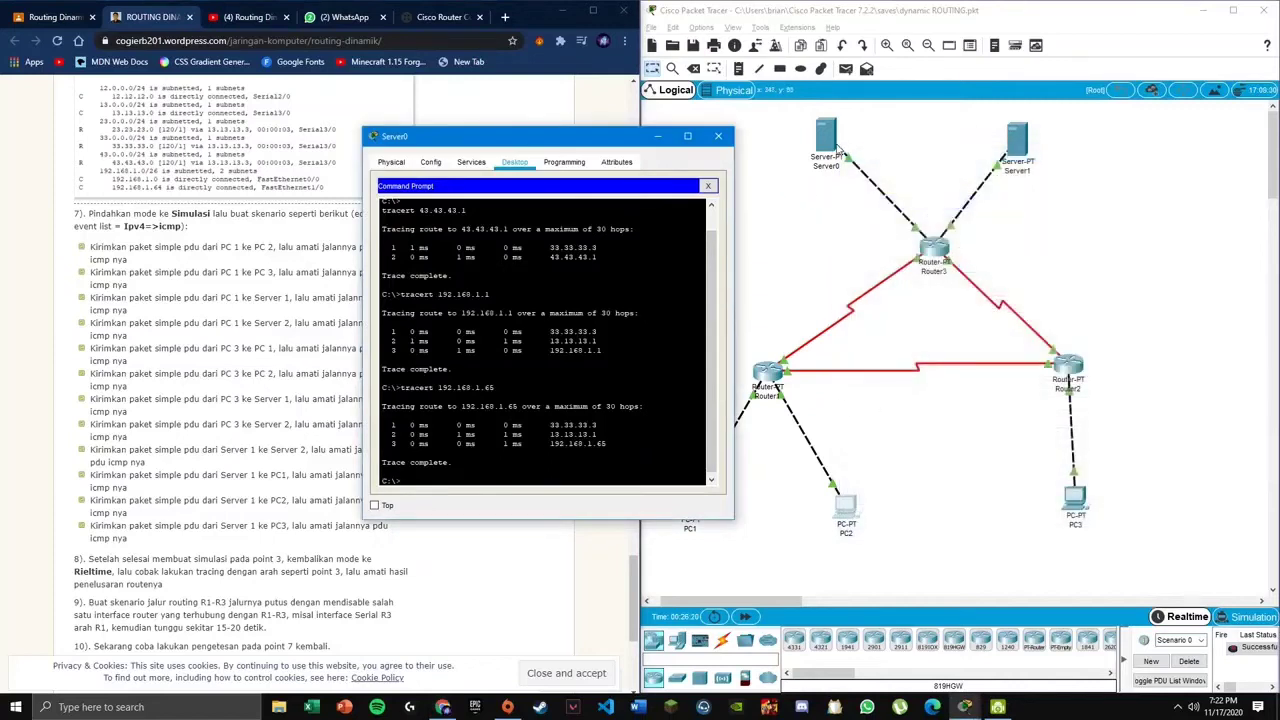
- Open PC3's IP Configuration beside Server0's Command Prompt and select its IPv4 address for copying
{"action": "left_click", "coordinate": [1078, 500]}
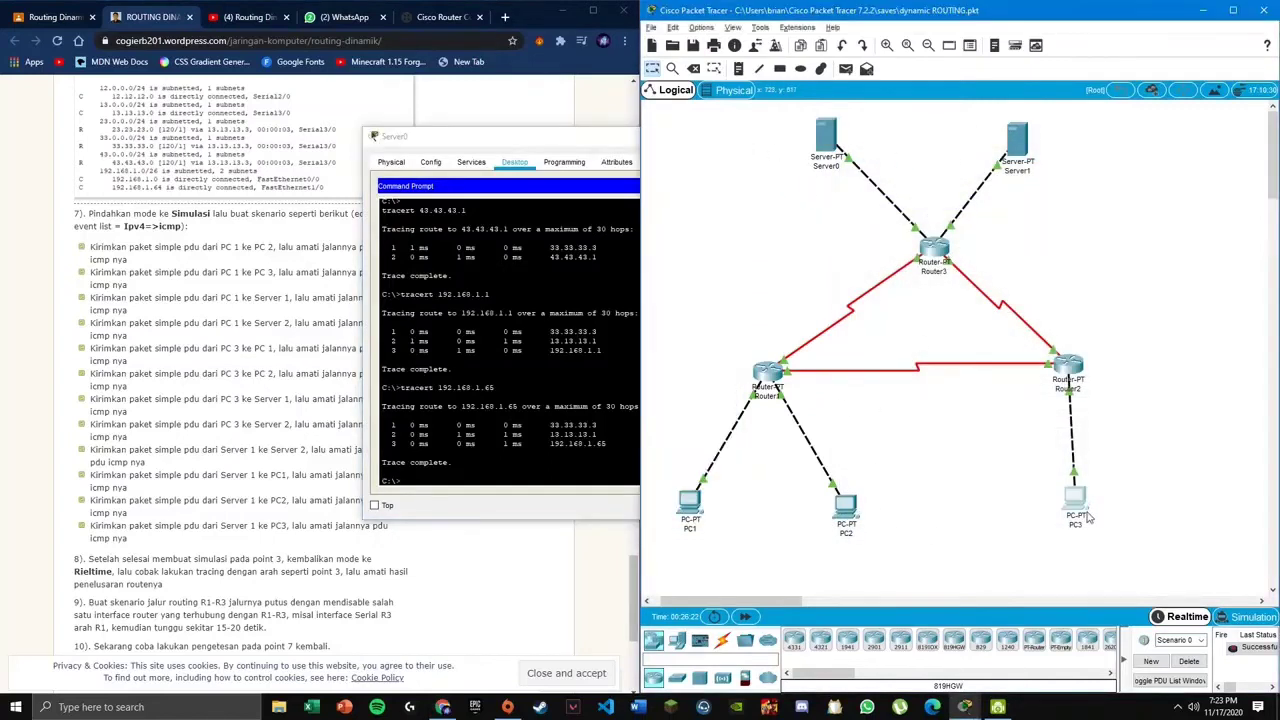
{"action": "left_click_drag", "start_coordinate": [669, 151], "coordinate": [1062, 200]}
{"action": "left_click", "coordinate": [903, 285]}
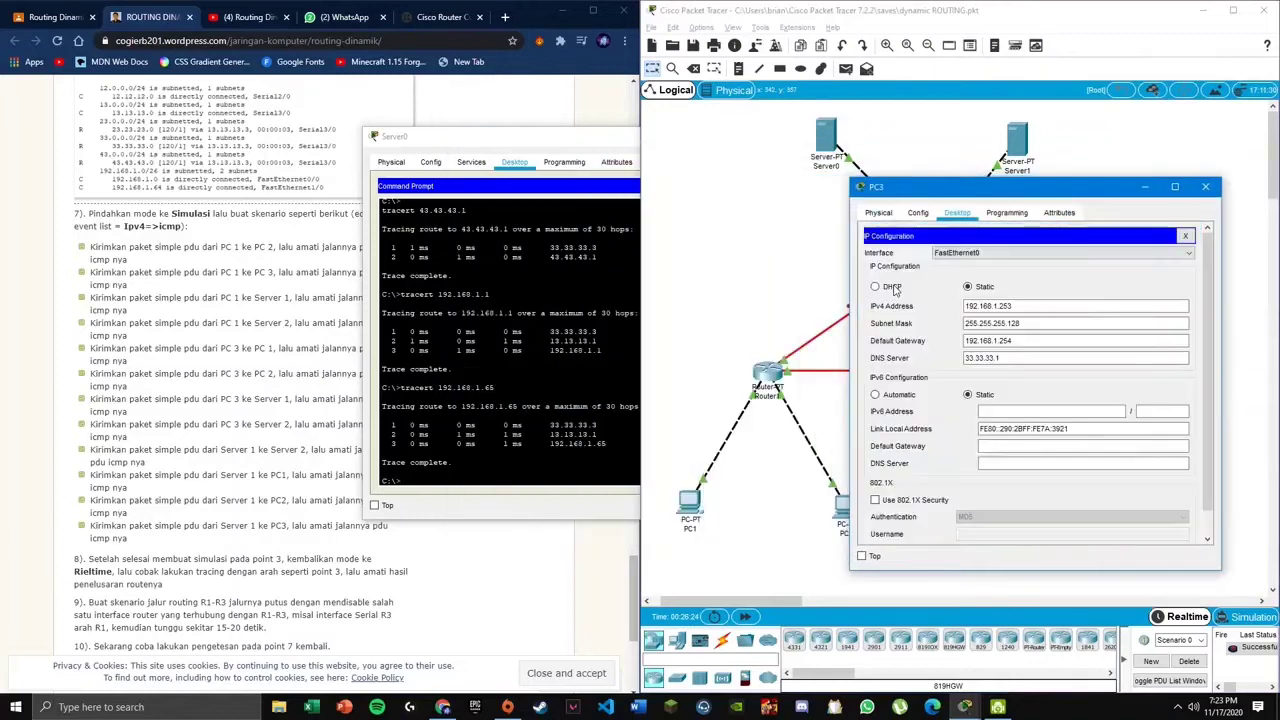
{"action": "double_click", "coordinate": [990, 305]}
- Trace the route from Server0 to PC3 with tracert 192.168.1.253, and close PC3's window
{"action": "left_click", "coordinate": [478, 430]}
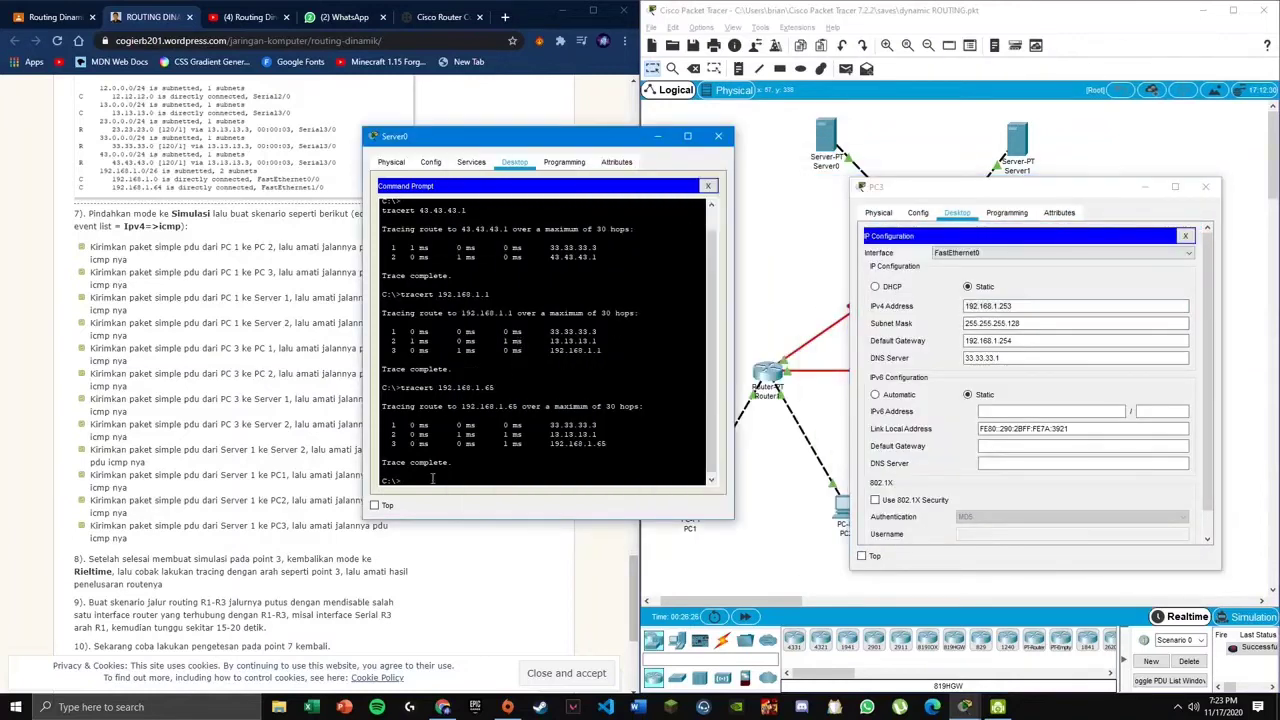
{"action": "type", "text": "tracert 192.168.1.253"}
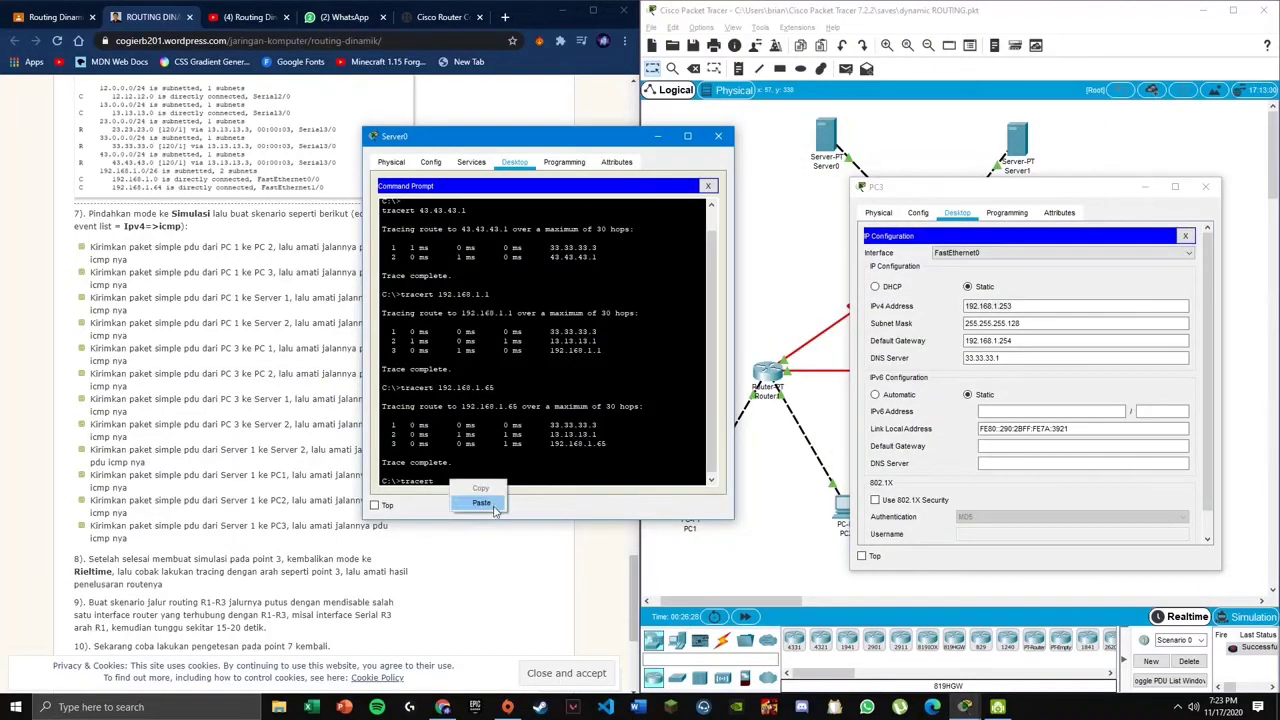
{"action": "key", "text": "Return"}
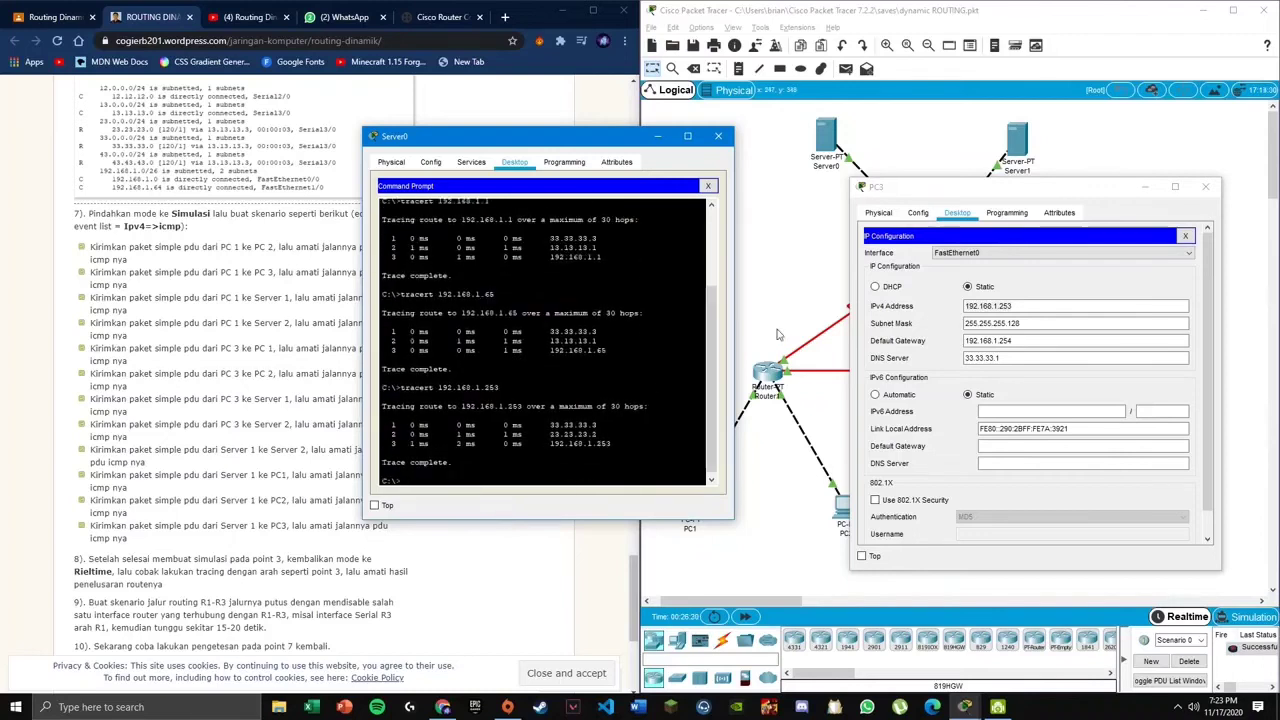
{"action": "left_click", "coordinate": [1209, 188]}
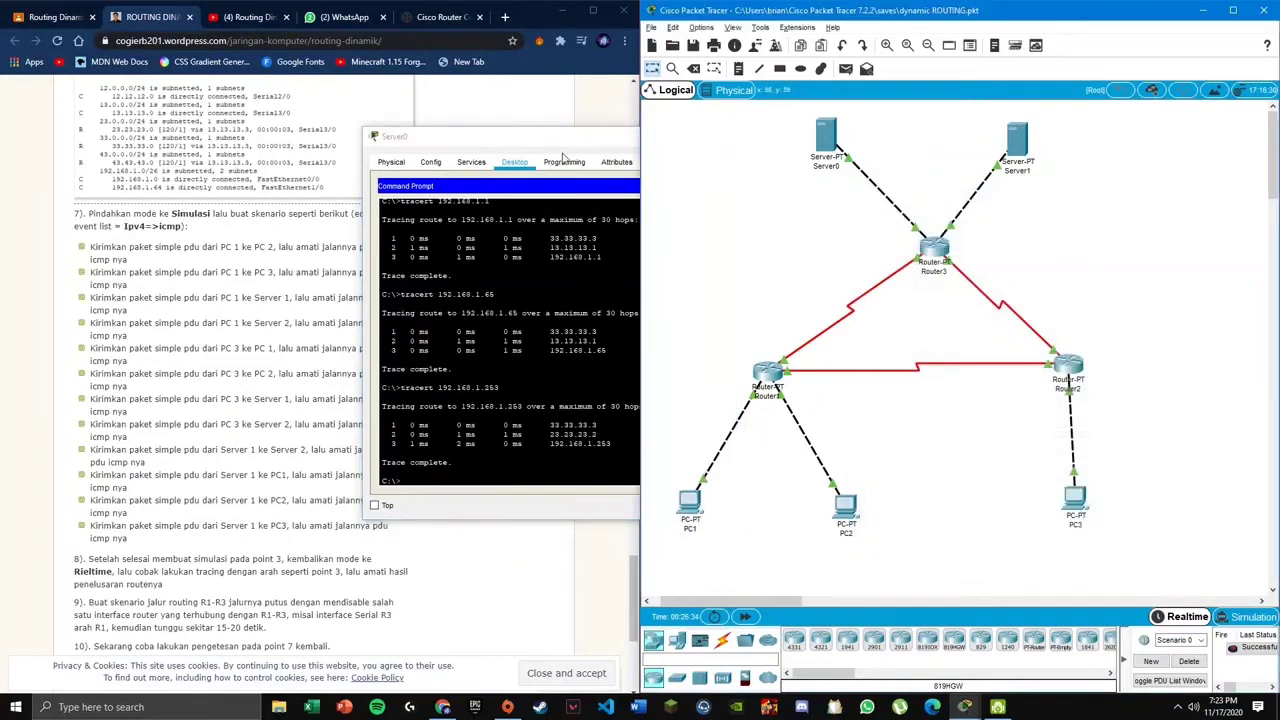
- Read tutorial points 9 and 10 on breaking the R1-R3 path and repeating the tests, highlighting the key phrases
{"action": "left_click", "coordinate": [140, 362]}
{"action": "scroll", "coordinate": [140, 362], "scroll_direction": "down", "scroll_amount": 3}
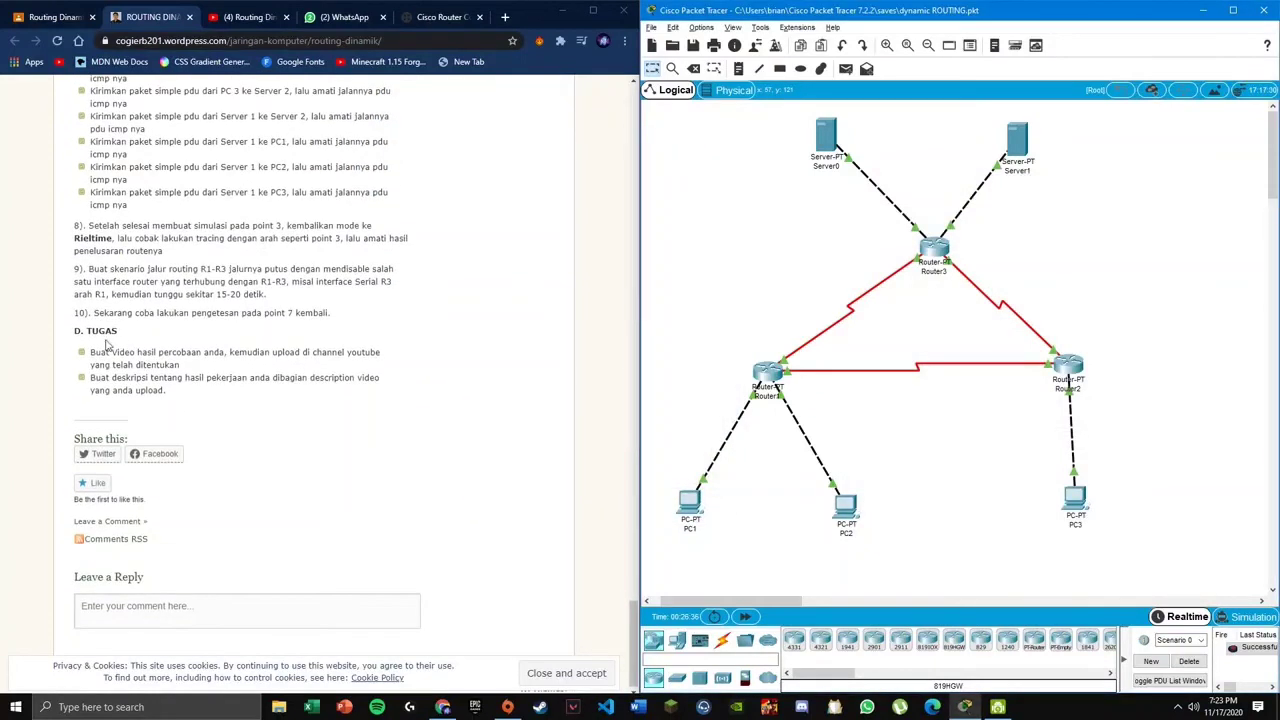
{"action": "left_click_drag", "start_coordinate": [100, 271], "coordinate": [220, 268]}
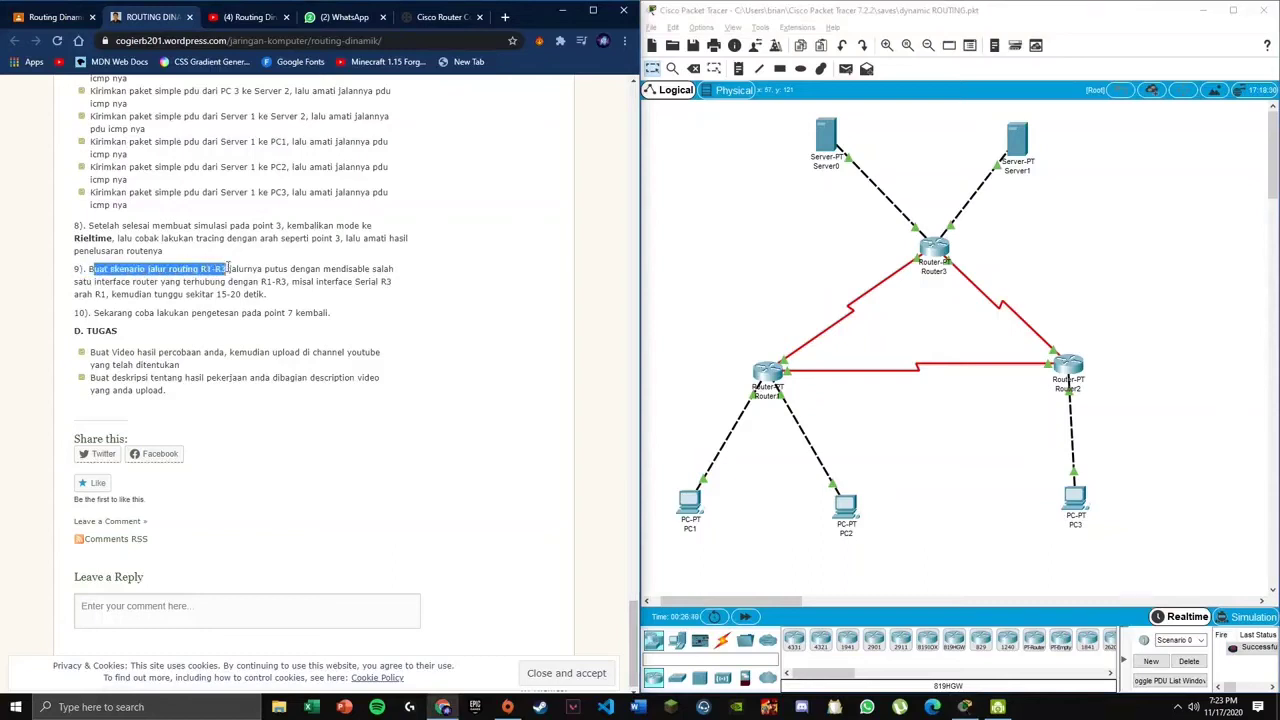
{"action": "left_click_drag", "start_coordinate": [247, 270], "coordinate": [358, 283]}
{"action": "left_click", "coordinate": [362, 283]}
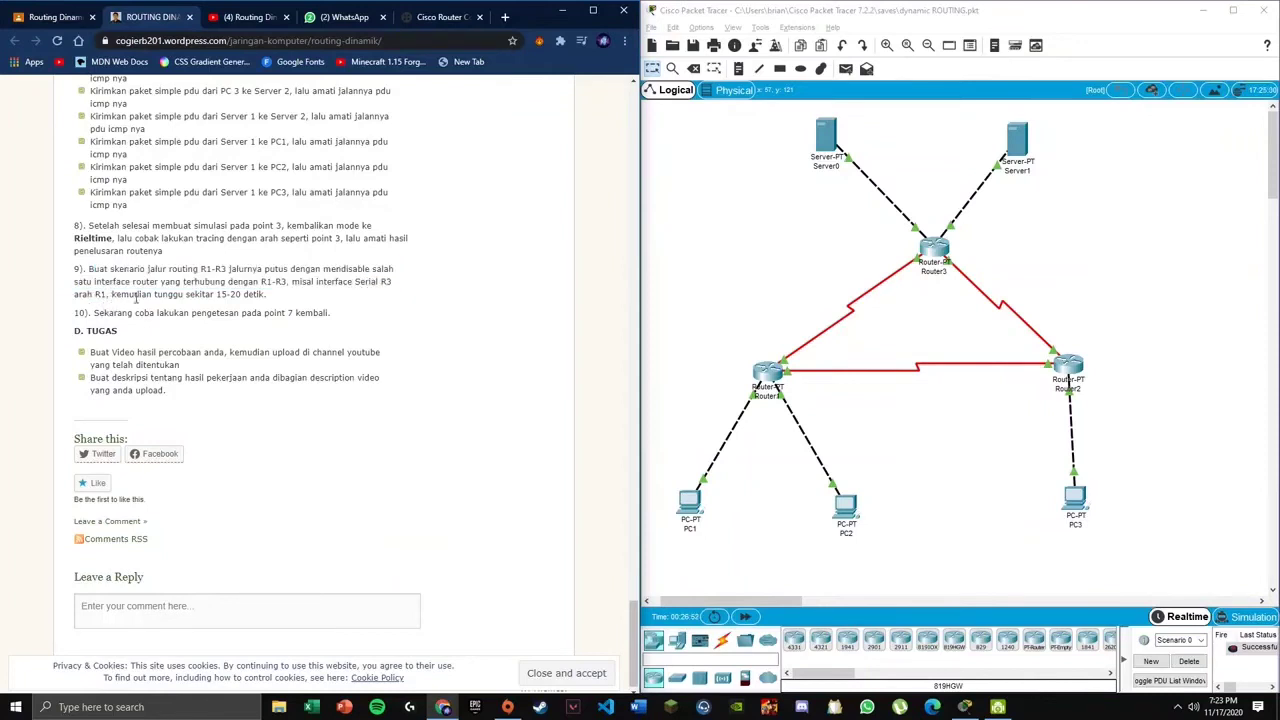
{"action": "left_click_drag", "start_coordinate": [148, 295], "coordinate": [236, 296]}
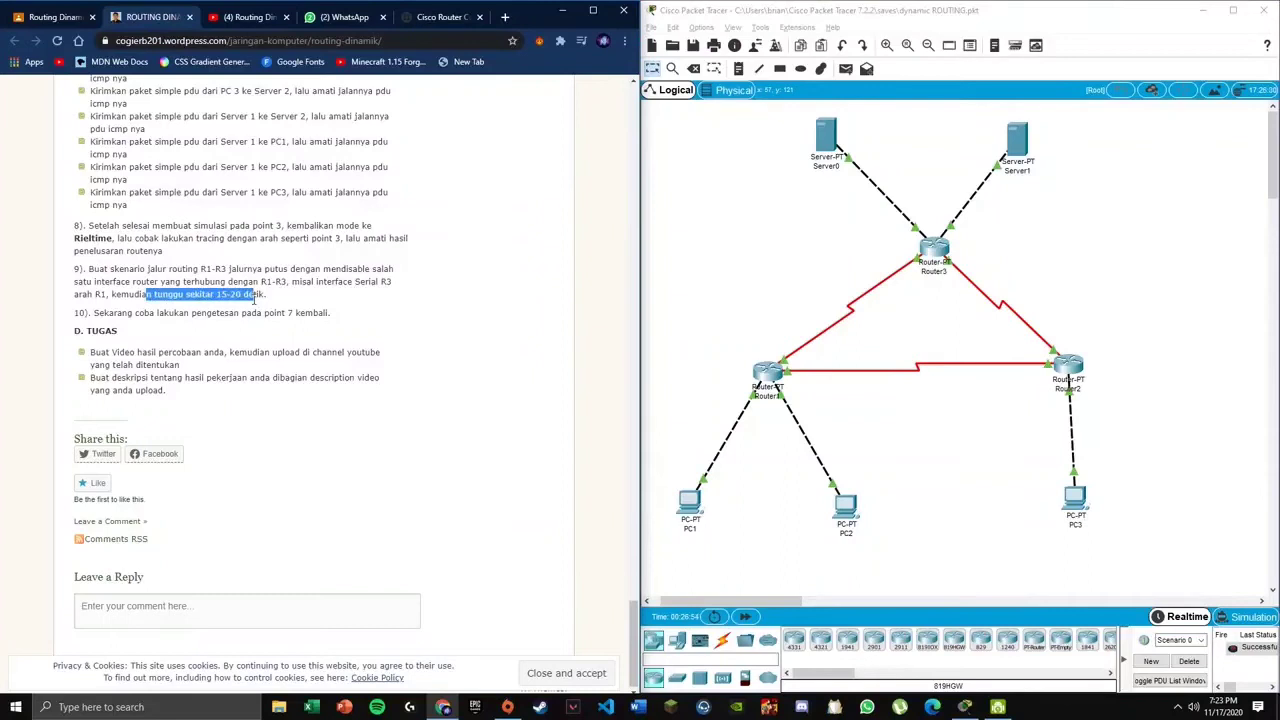
{"action": "left_click", "coordinate": [274, 307]}
{"action": "left_click_drag", "start_coordinate": [122, 313], "coordinate": [246, 314]}
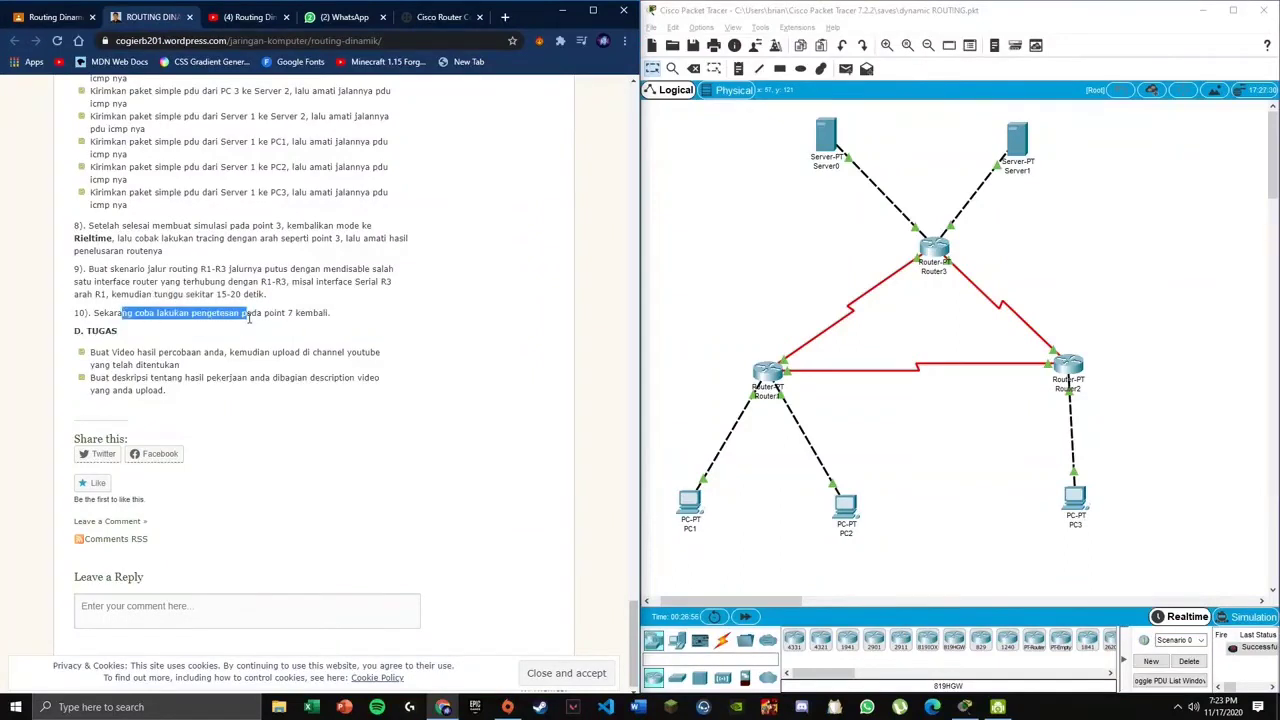
{"action": "left_click", "coordinate": [296, 316]}
- Disable Router2's Serial2/0 interface to break its link with Router1
{"action": "left_click", "coordinate": [1070, 506]}
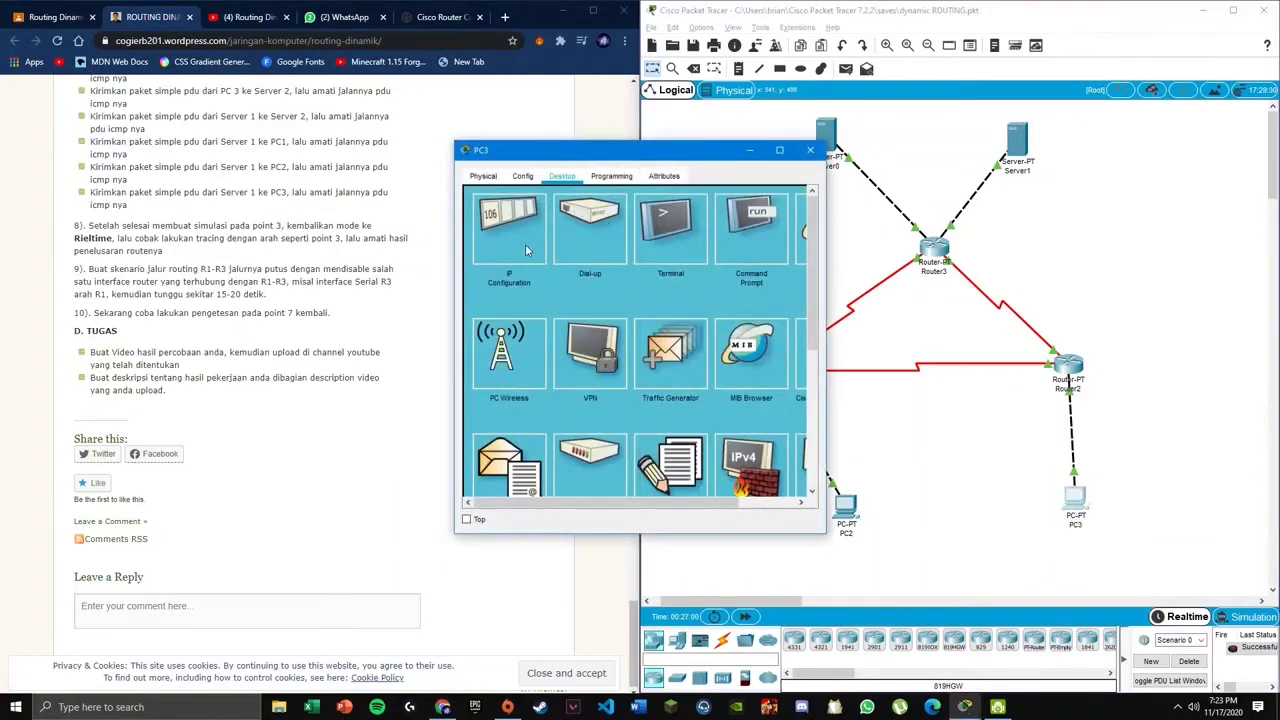
{"action": "left_click", "coordinate": [810, 150]}
{"action": "left_click", "coordinate": [1068, 366]}
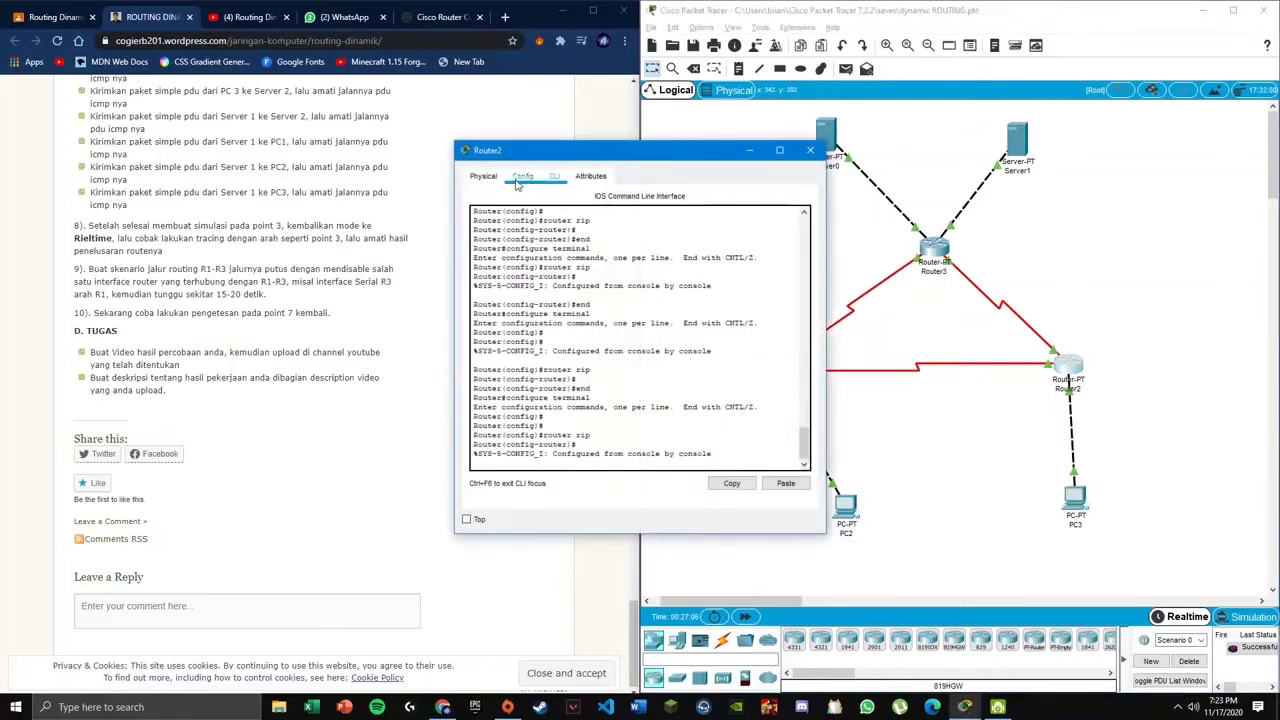
{"action": "left_click", "coordinate": [520, 180]}
{"action": "left_click_drag", "start_coordinate": [580, 153], "coordinate": [792, 125]}
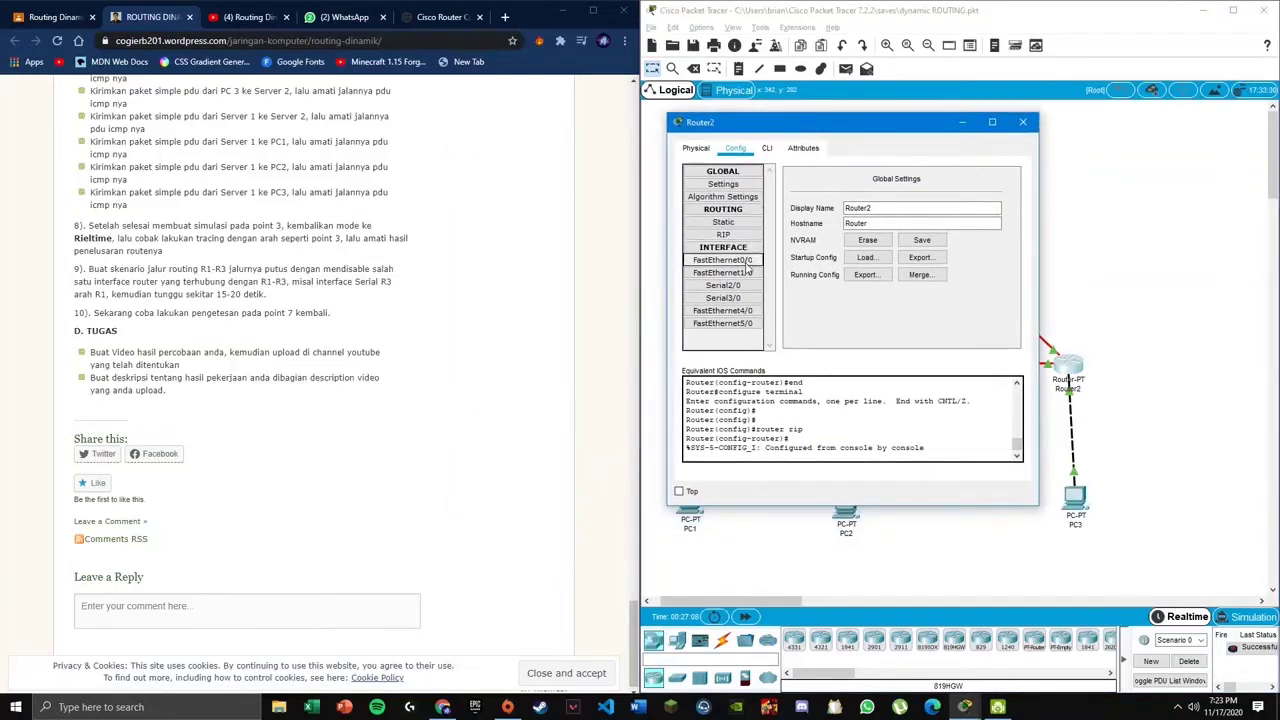
{"action": "left_click", "coordinate": [723, 286]}
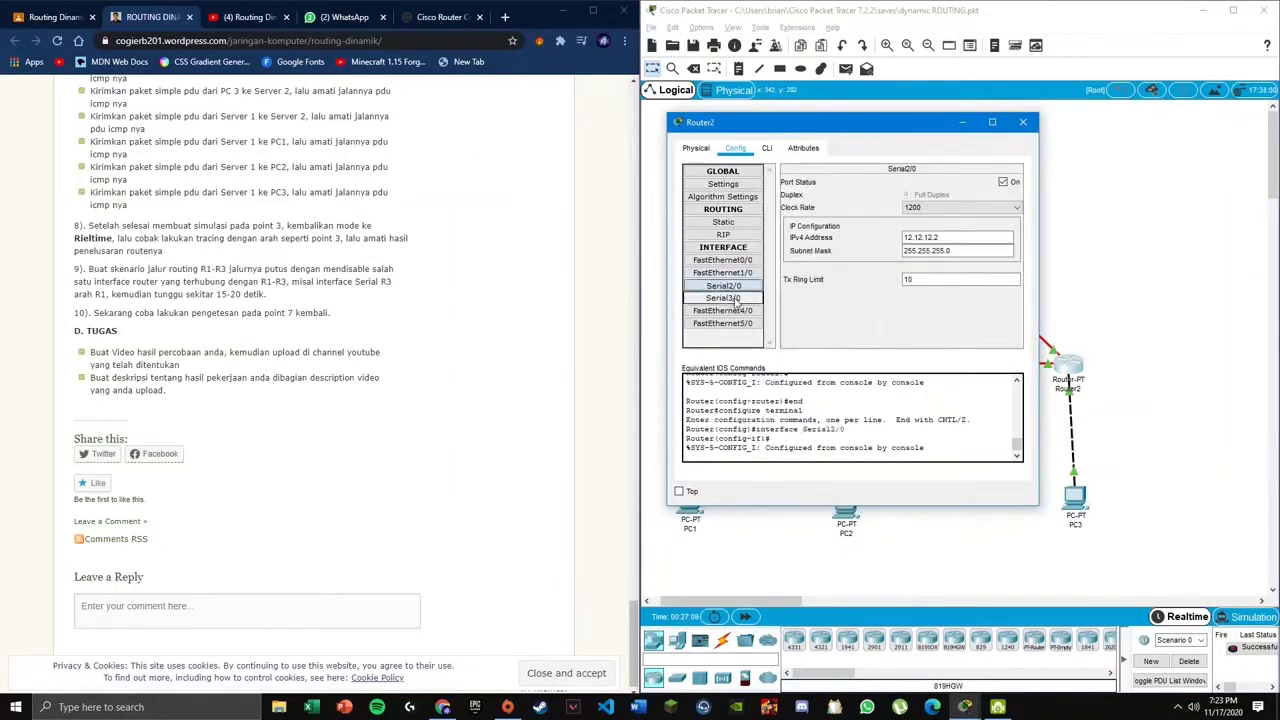
{"action": "left_click", "coordinate": [1004, 183]}
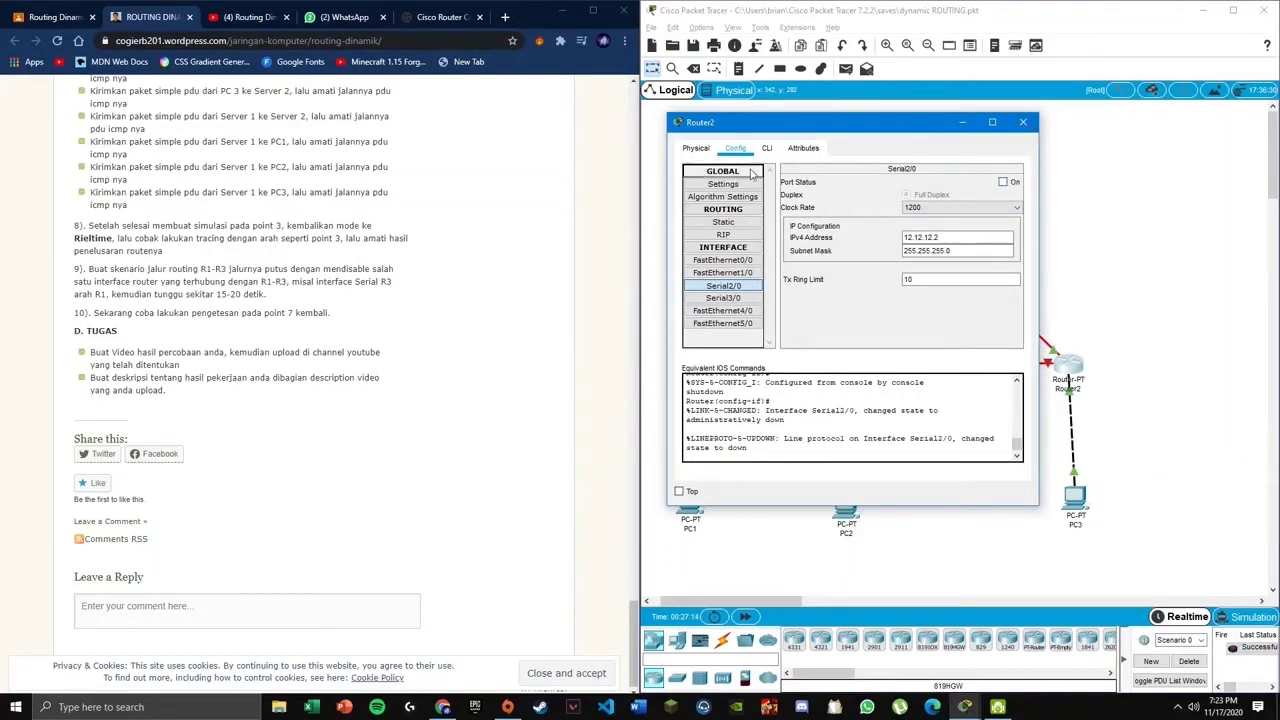
- Save Router2's running configuration to NVRAM and close the router's window
{"action": "left_click", "coordinate": [696, 148]}
{"action": "left_click", "coordinate": [735, 148]}
{"action": "left_click", "coordinate": [724, 185]}
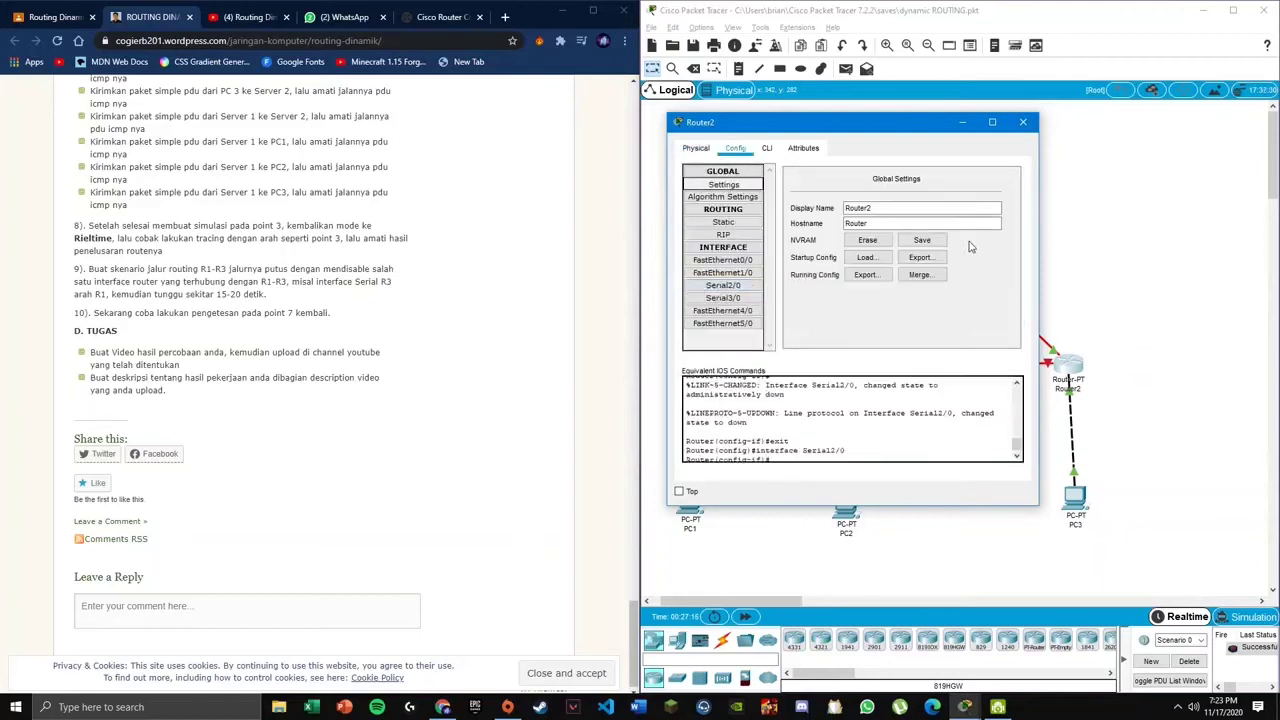
{"action": "left_click", "coordinate": [914, 244]}
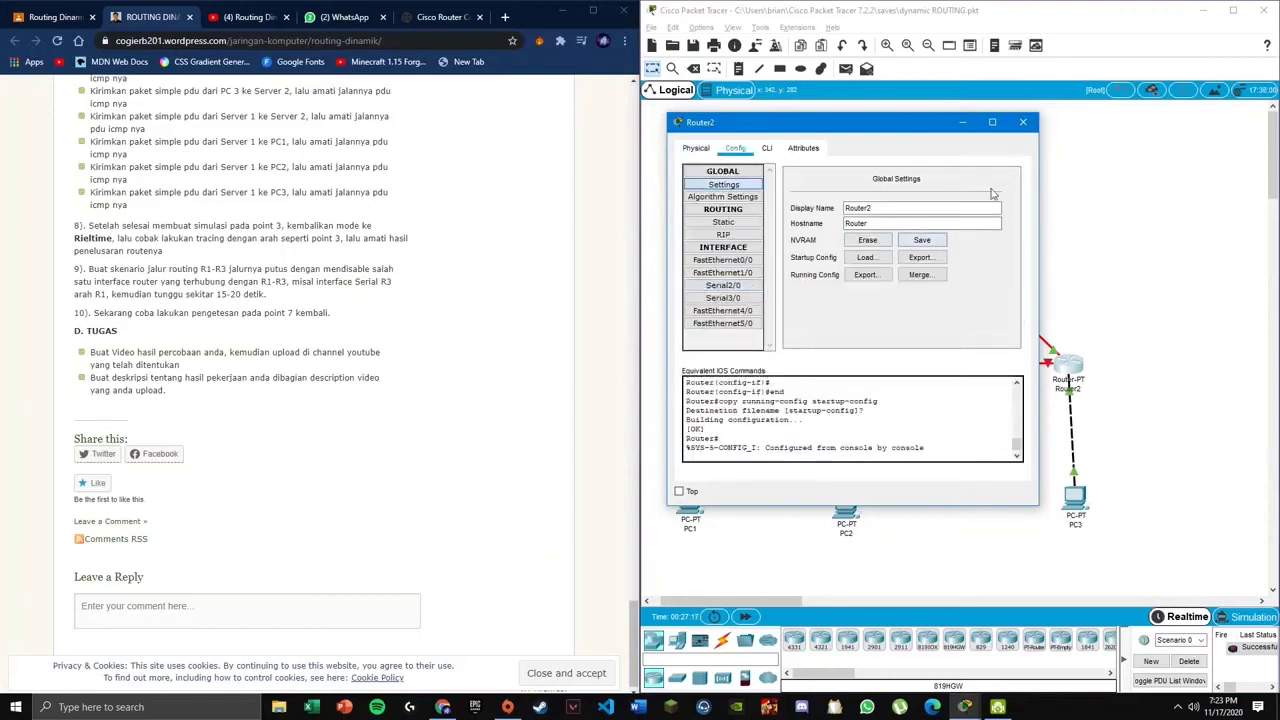
{"action": "left_click", "coordinate": [1023, 123]}
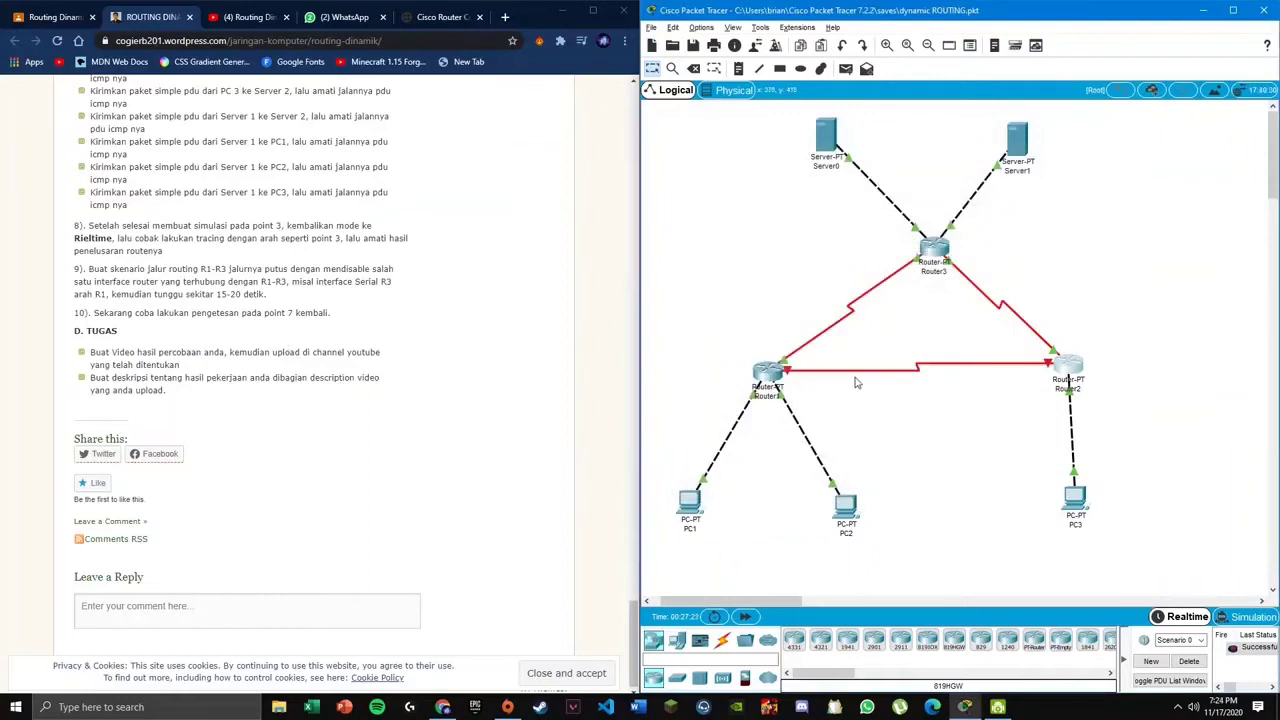
- Find the list of simple PDU tests under point 7 of the tutorial
{"action": "scroll", "coordinate": [491, 324], "scroll_direction": "up", "scroll_amount": 5}
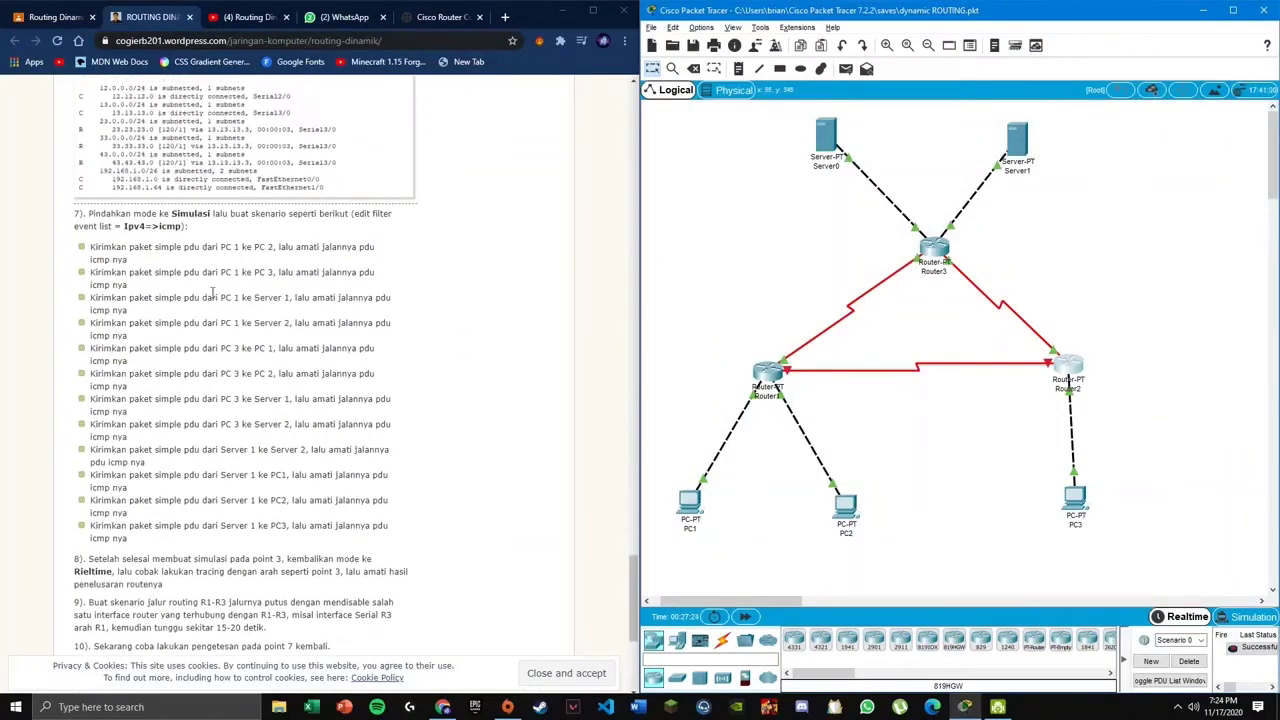
{"action": "scroll", "coordinate": [176, 274], "scroll_direction": "up", "scroll_amount": 1}
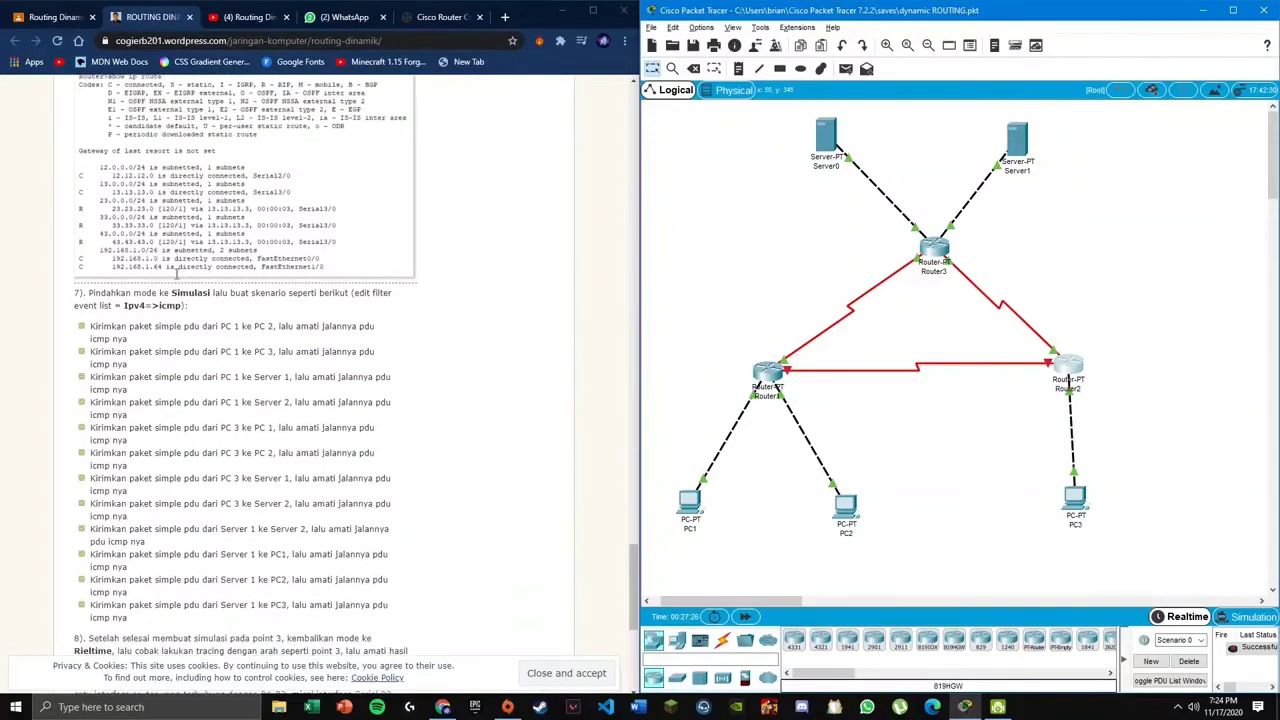
{"action": "left_click_drag", "start_coordinate": [210, 318], "coordinate": [330, 316]}
{"action": "left_click", "coordinate": [330, 316]}
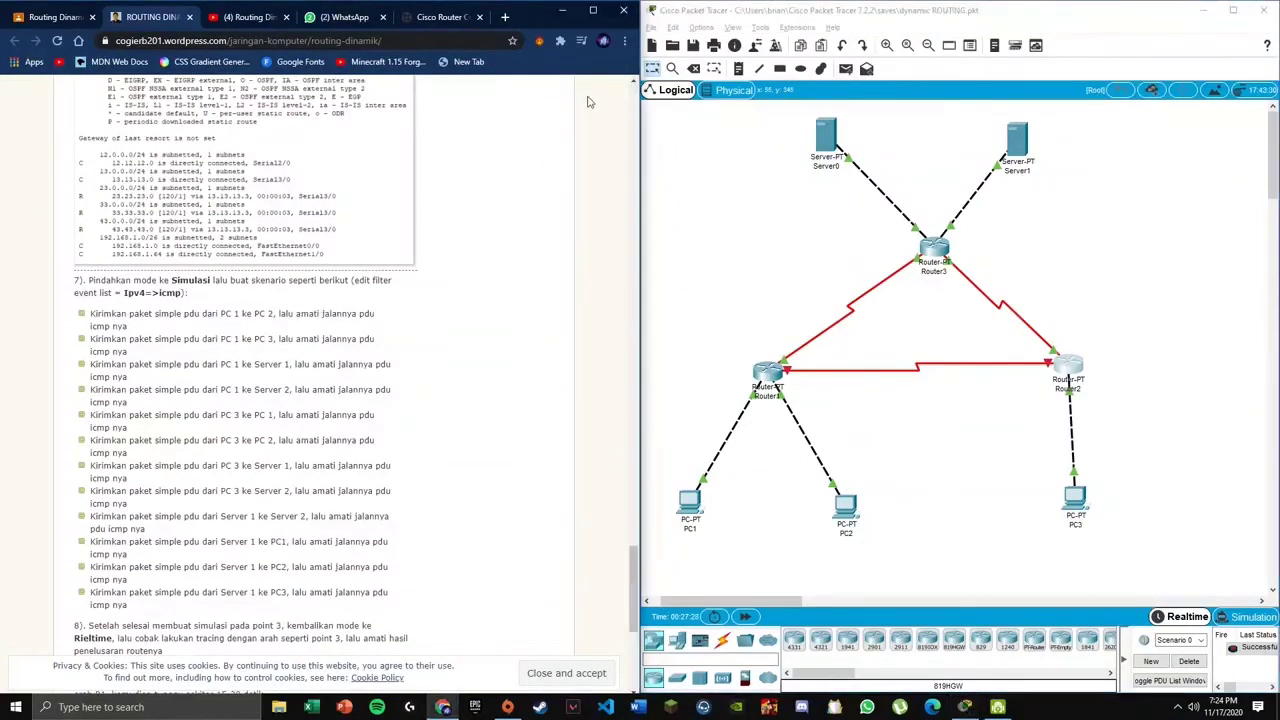
{"action": "left_click", "coordinate": [846, 69]}
{"action": "left_click", "coordinate": [690, 511]}
{"action": "left_click", "coordinate": [842, 517]}
- Delete all PDUs in Scenario 0, switch to Simulation mode, and dock the Packet Tracer window beside the tutorial
{"action": "left_click_drag", "start_coordinate": [1036, 18], "coordinate": [901, 18]}
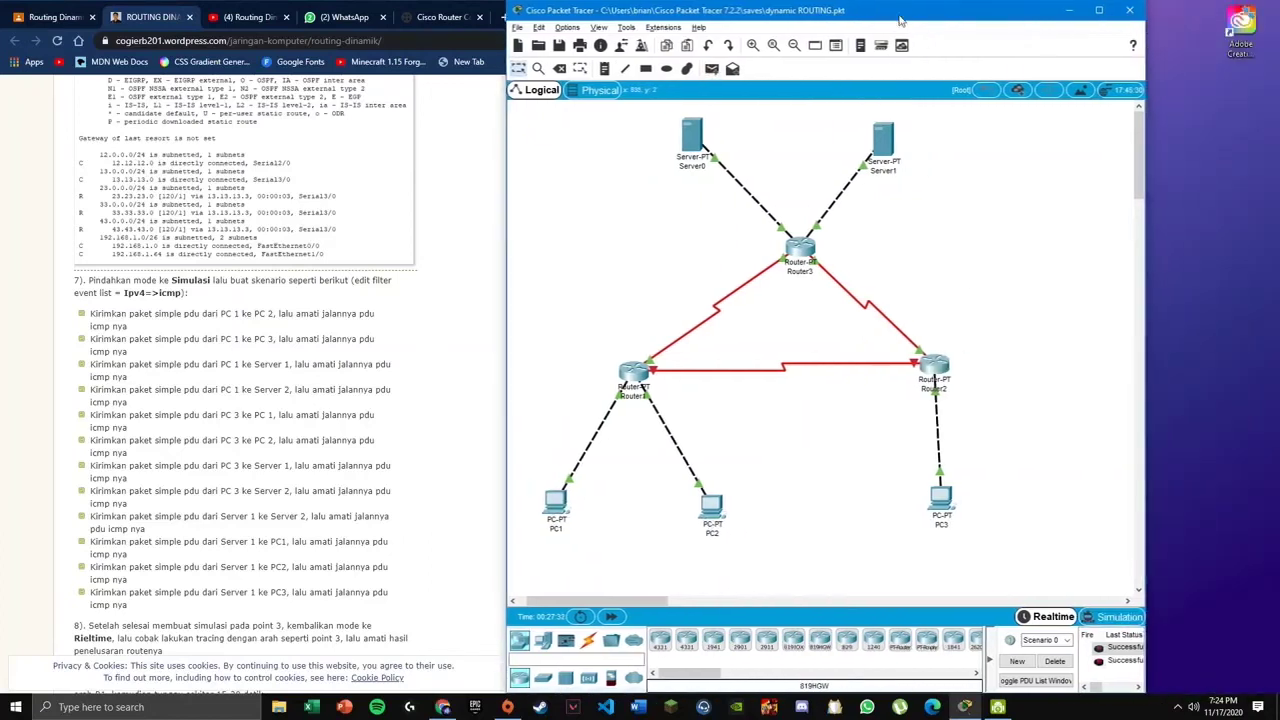
{"action": "left_click", "coordinate": [1053, 662]}
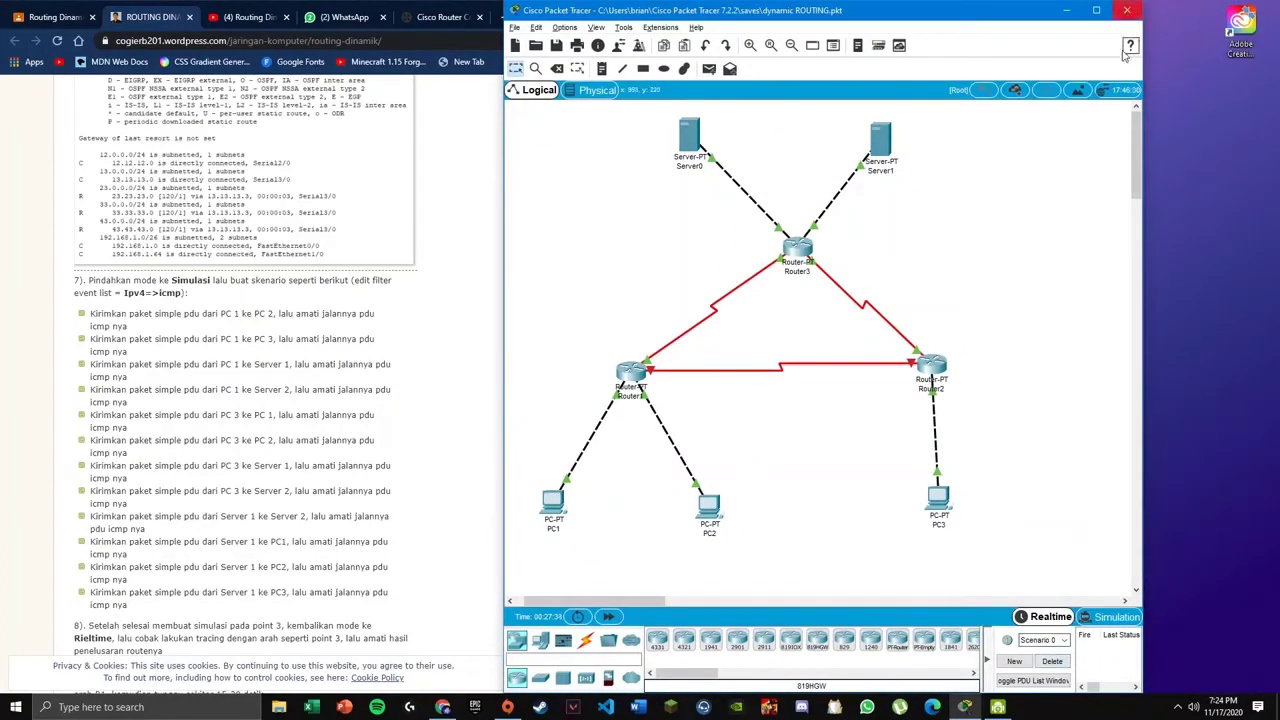
{"action": "left_click", "coordinate": [1086, 618]}
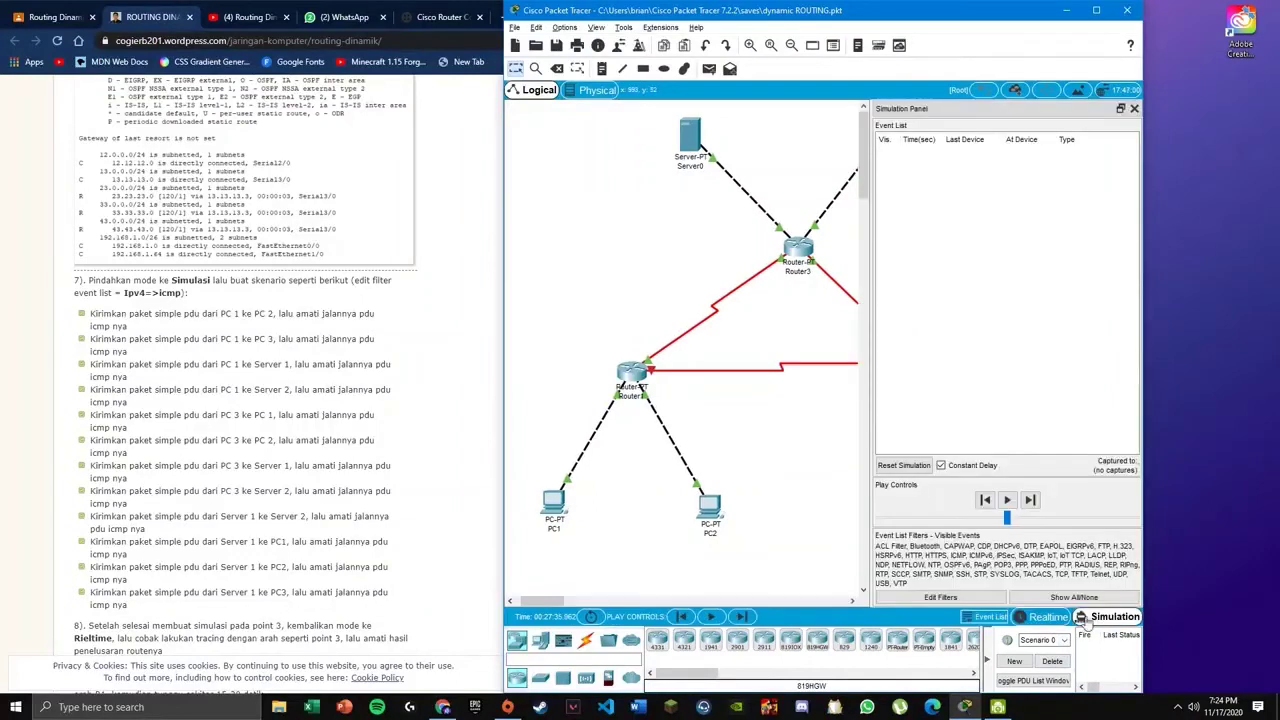
{"action": "key", "text": "super+Right"}
- Send a simple PDU from PC1 to PC2, advance the simulation through the full round trip, and clear the scenario
{"action": "left_click", "coordinate": [834, 68]}
{"action": "left_click", "coordinate": [686, 506]}
{"action": "left_click", "coordinate": [834, 510]}
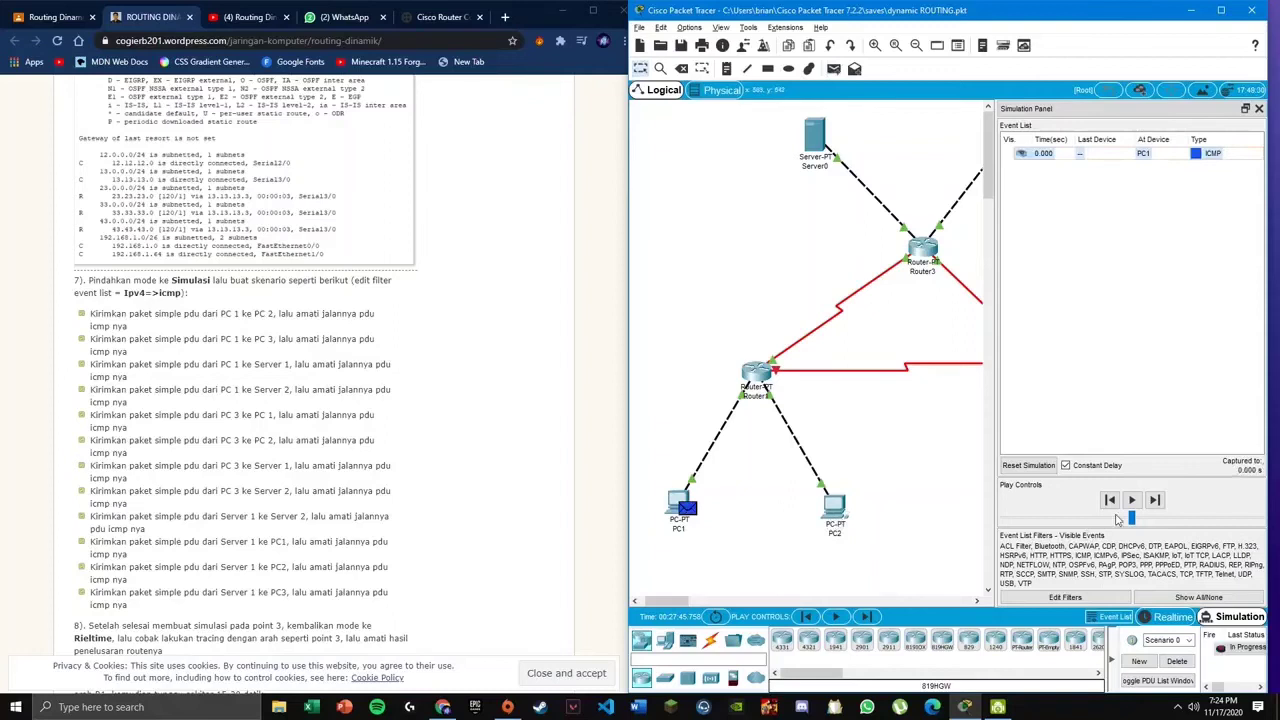
{"action": "left_click", "coordinate": [1155, 500]}
{"action": "left_click", "coordinate": [1155, 500]}
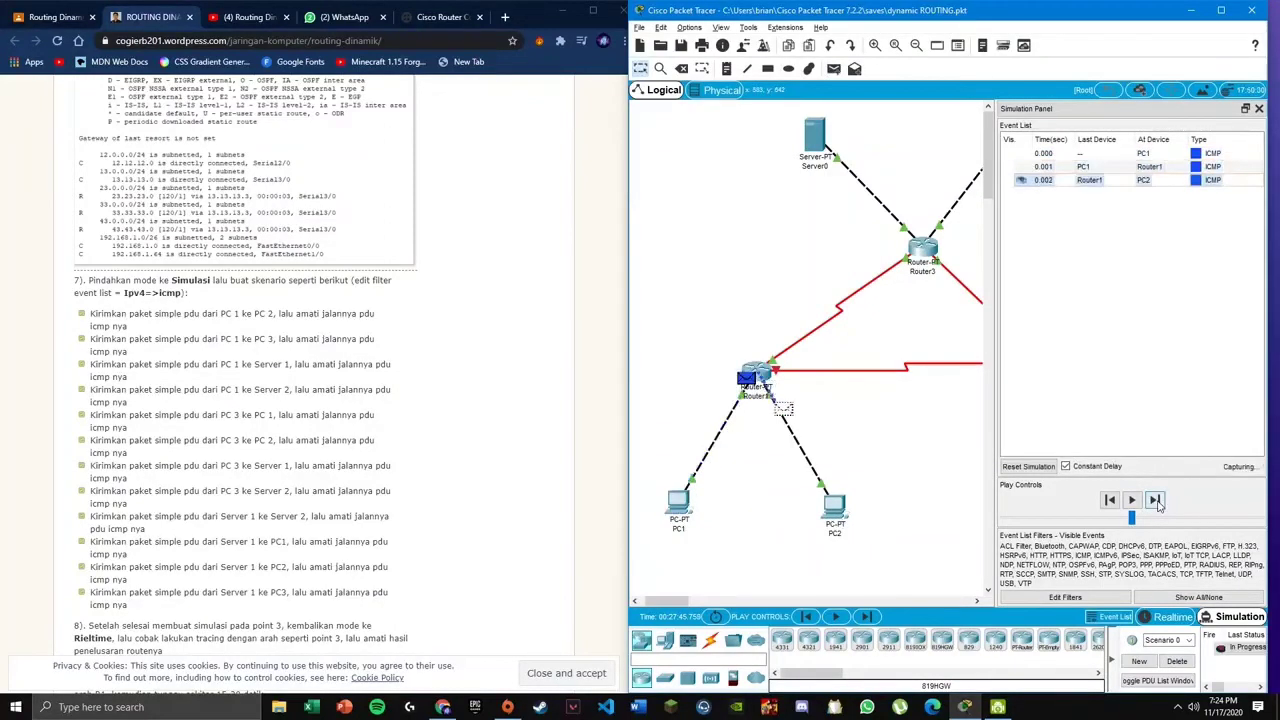
{"action": "left_click", "coordinate": [1155, 500]}
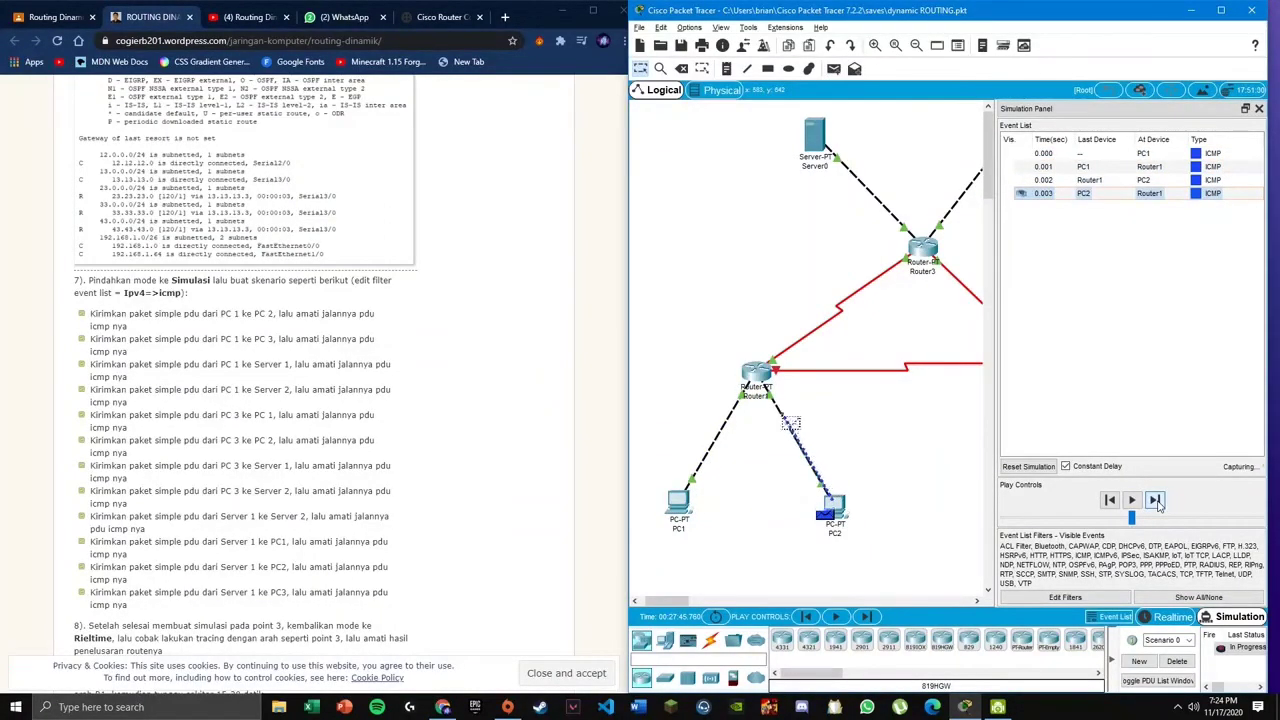
{"action": "left_click", "coordinate": [1155, 500]}
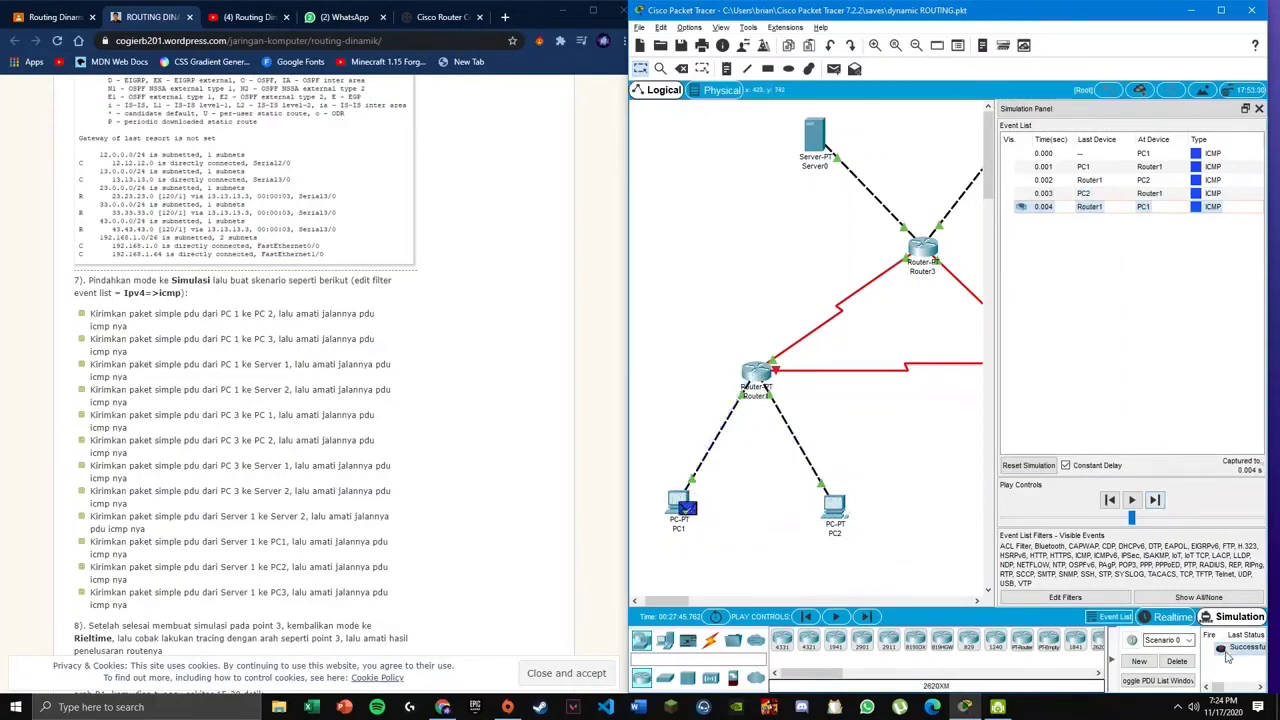
{"action": "left_click", "coordinate": [1177, 661]}
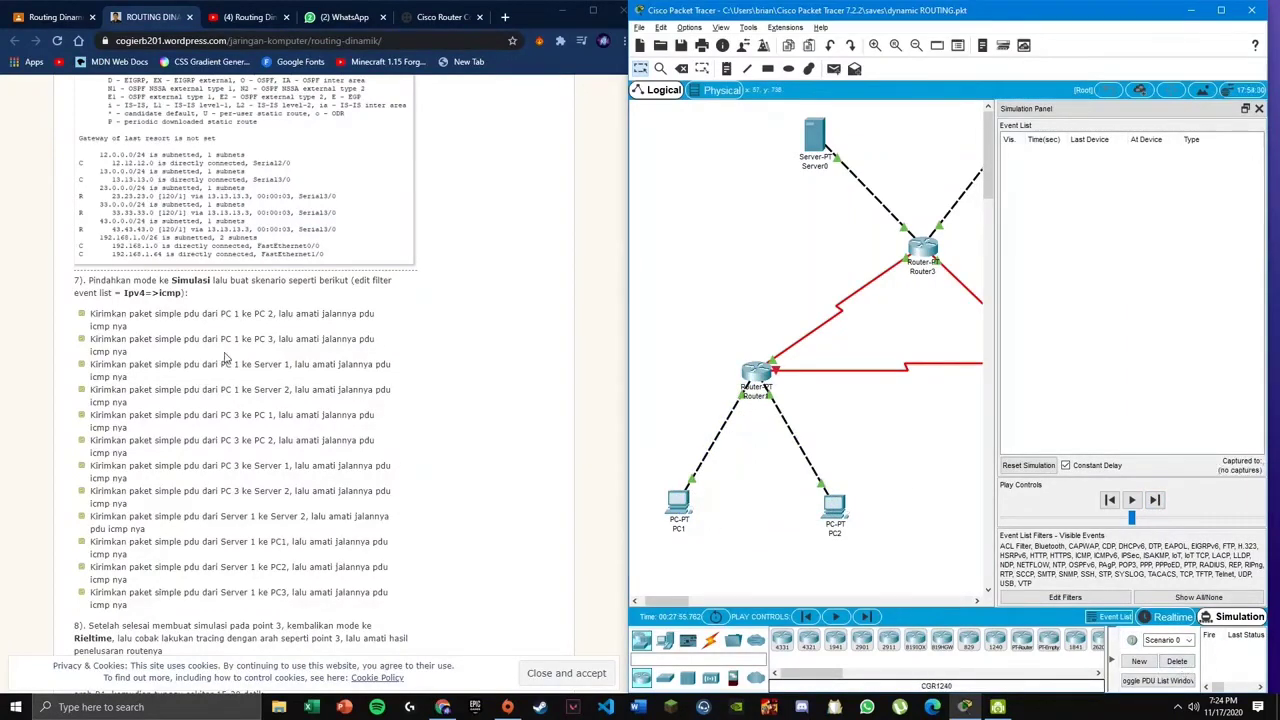
- Send a simple PDU from PC1 to PC3 and advance the simulation, following the packet through Router1, Router3 and Router2 to PC3
{"action": "left_click", "coordinate": [834, 68]}
{"action": "left_click", "coordinate": [680, 503]}
{"action": "left_click_drag", "start_coordinate": [683, 601], "coordinate": [655, 604]}
{"action": "left_click", "coordinate": [1155, 500]}
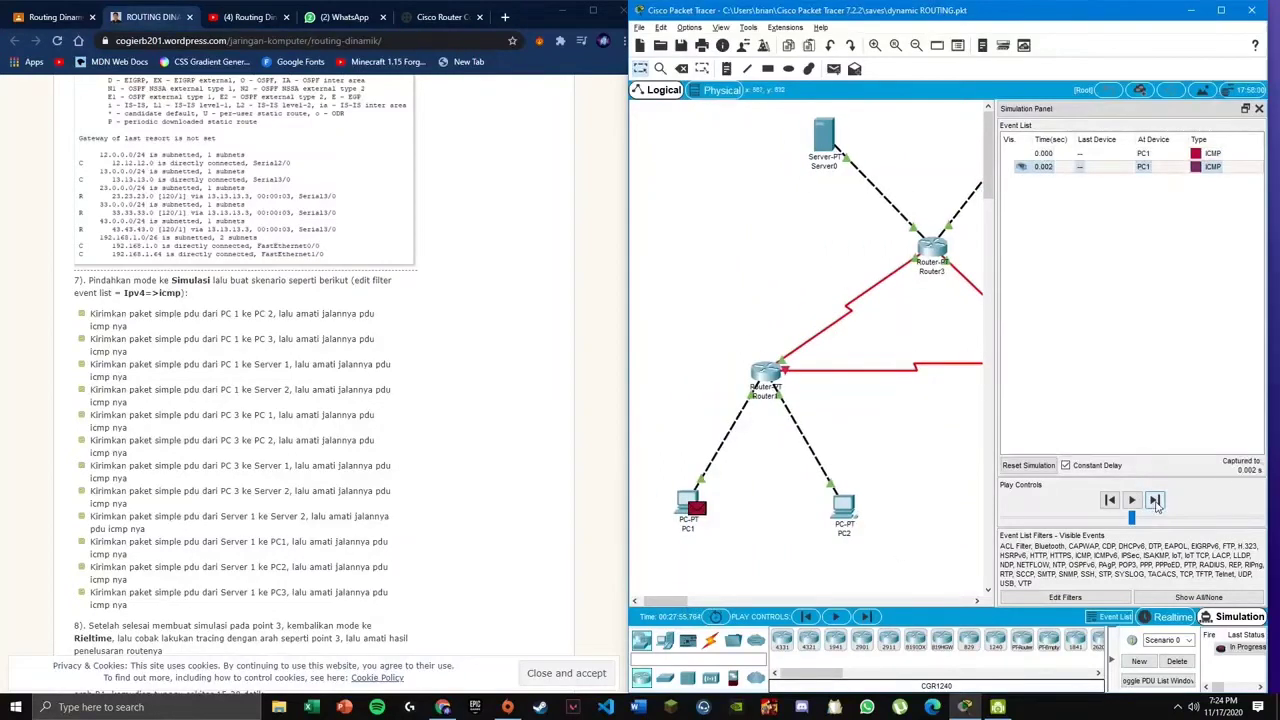
{"action": "left_click", "coordinate": [1155, 500]}
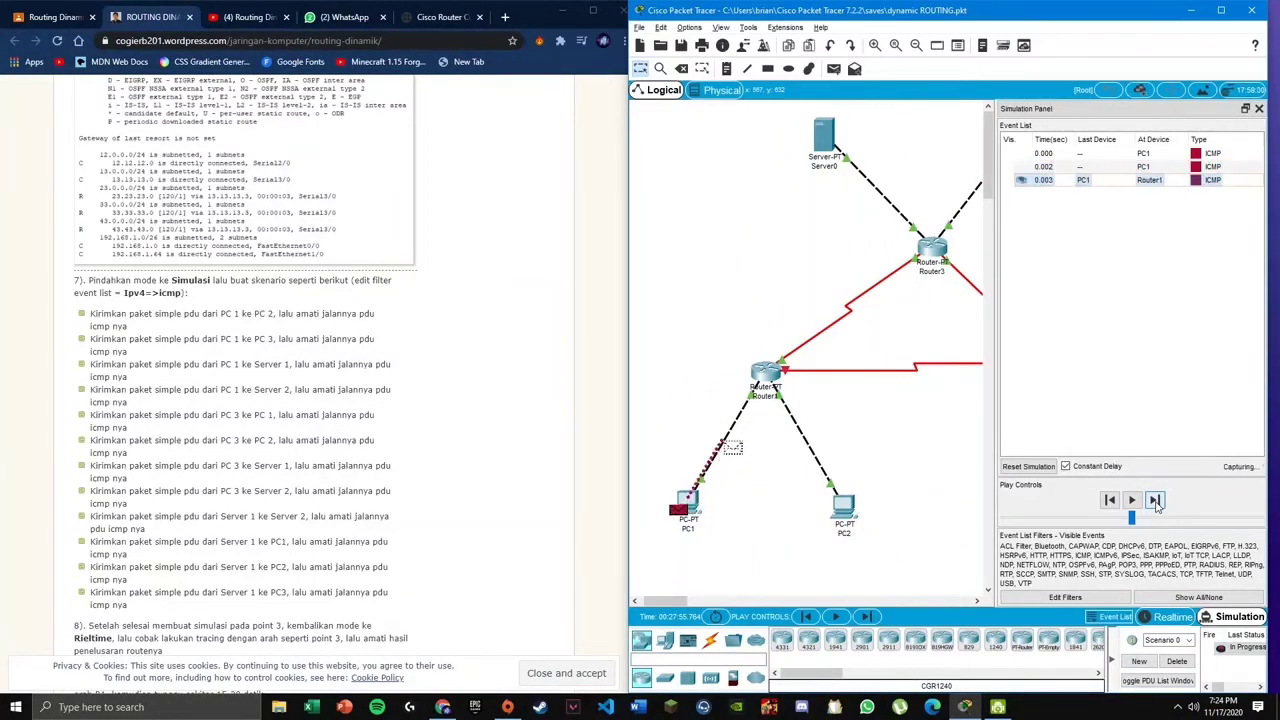
{"action": "left_click", "coordinate": [1155, 500]}
{"action": "left_click_drag", "start_coordinate": [688, 602], "coordinate": [655, 603]}
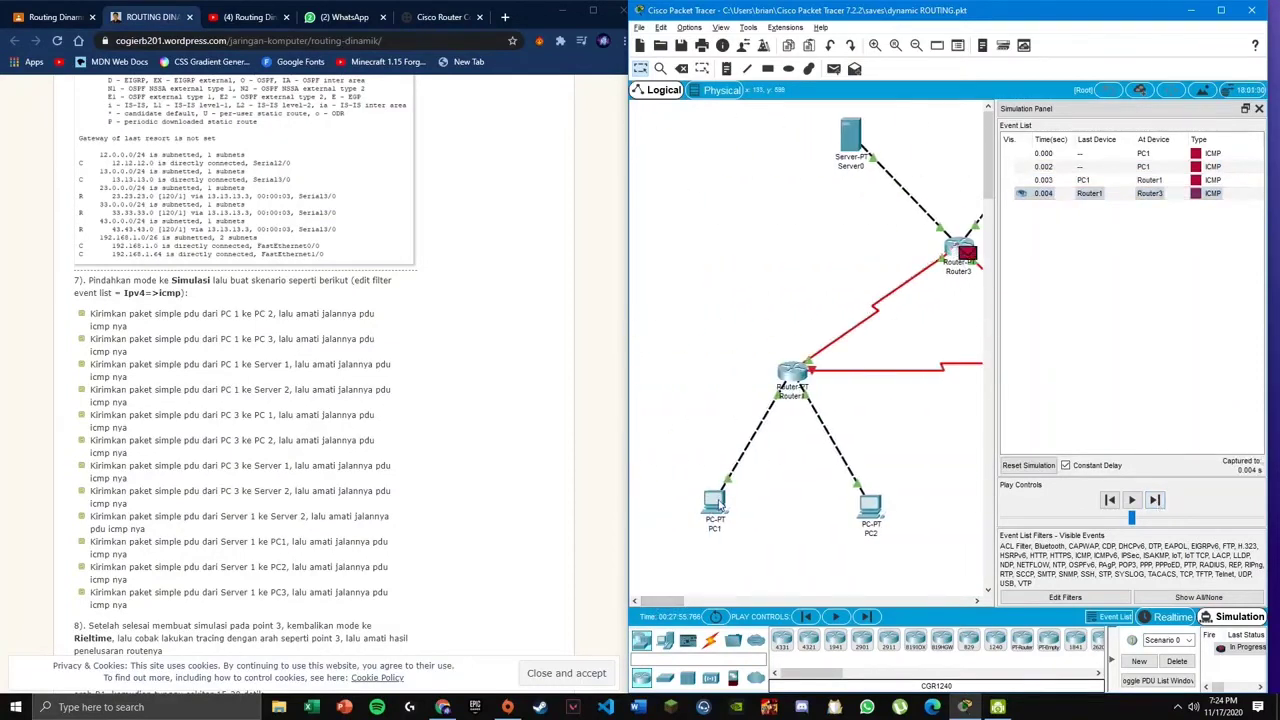
{"action": "left_click_drag", "start_coordinate": [650, 602], "coordinate": [660, 602]}
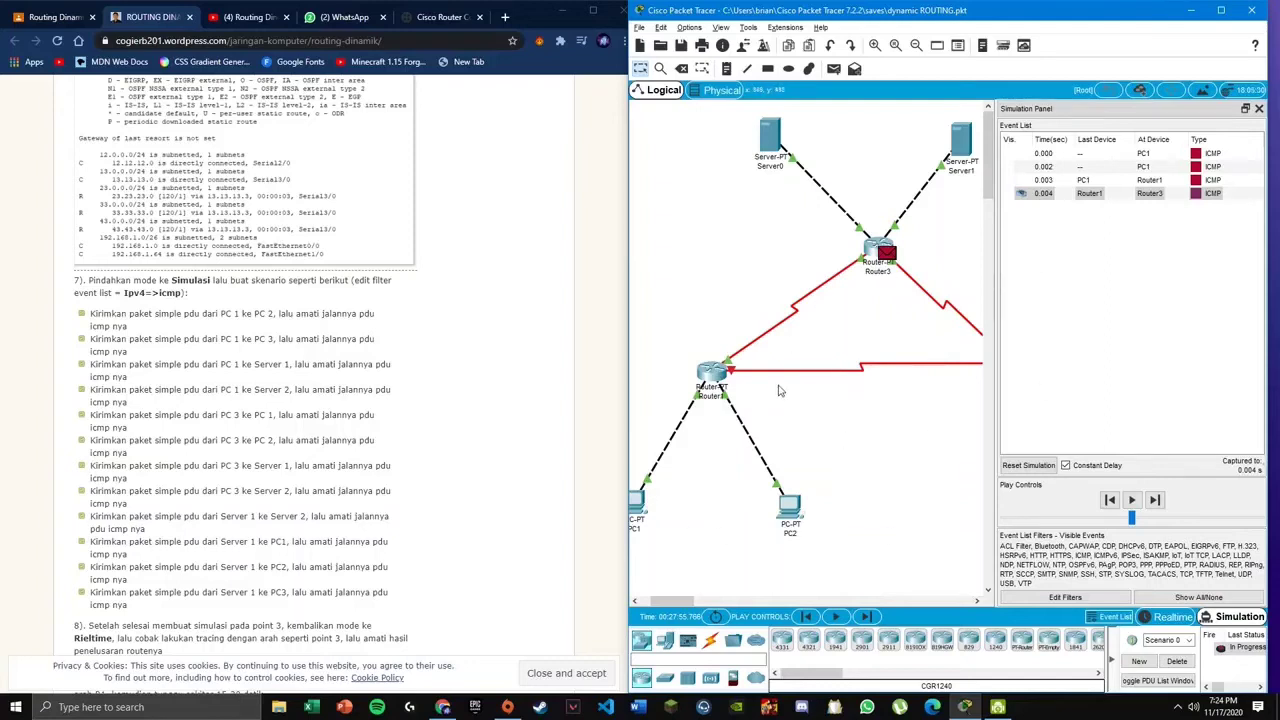
{"action": "left_click_drag", "start_coordinate": [670, 602], "coordinate": [695, 602]}
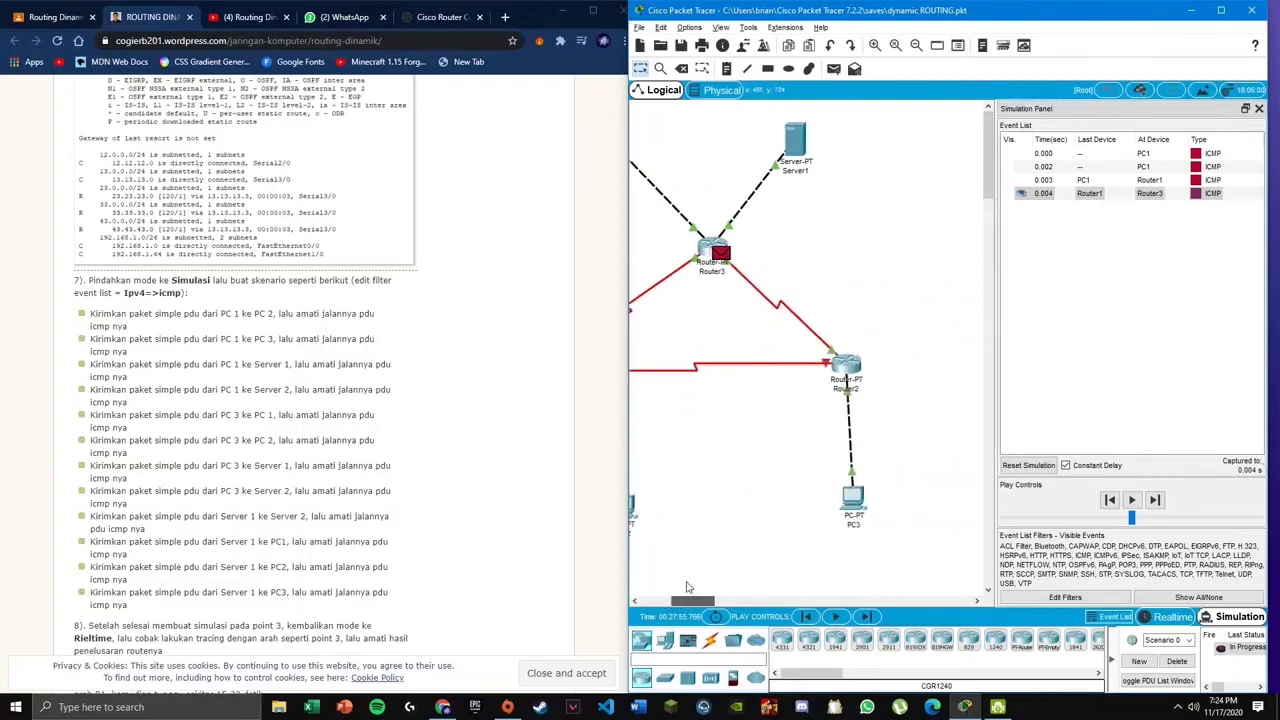
{"action": "left_click", "coordinate": [1155, 500]}
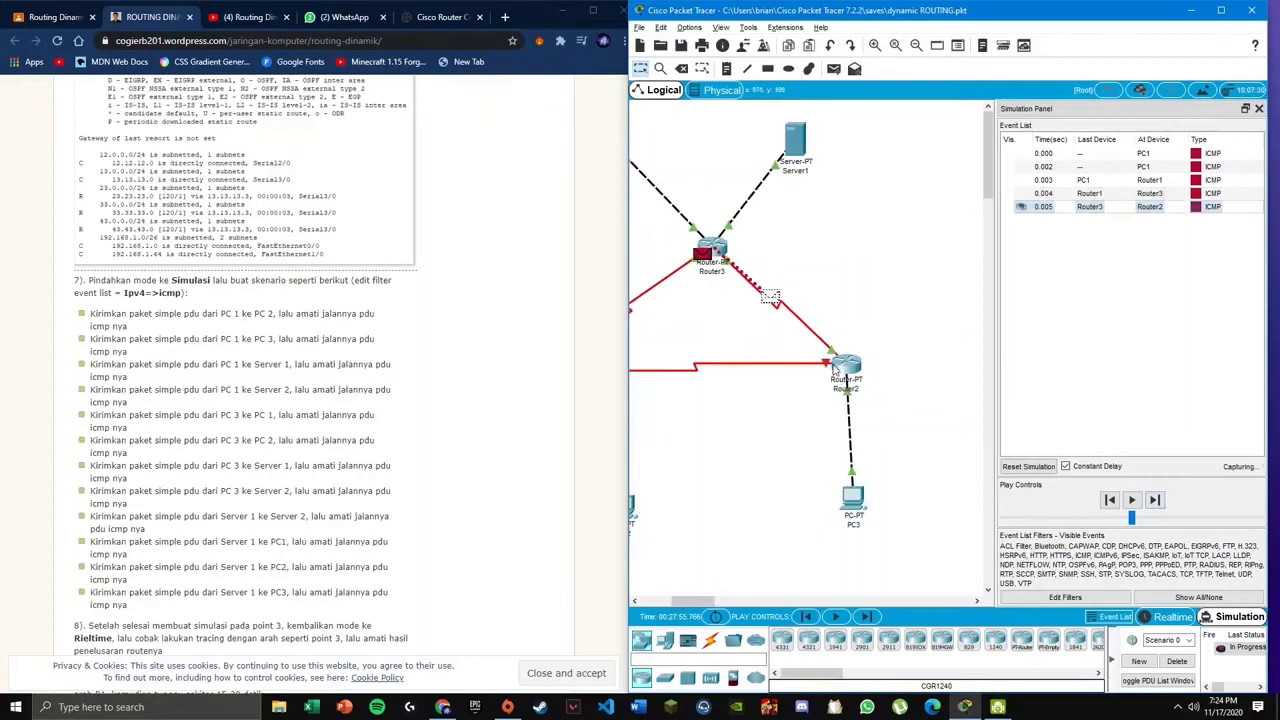
{"action": "left_click", "coordinate": [1155, 500]}
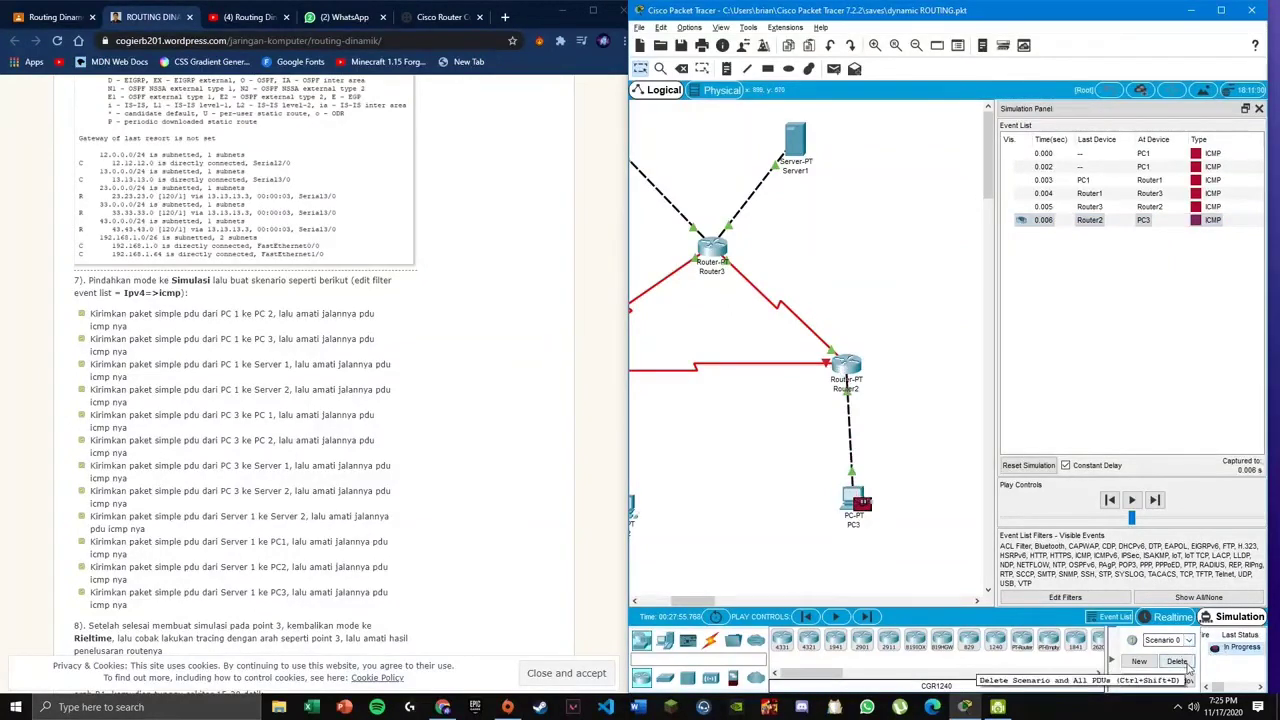
- Advance the simulation until PC3's reply gets back to PC1, and clear the scenario
{"action": "left_click", "coordinate": [1155, 500]}
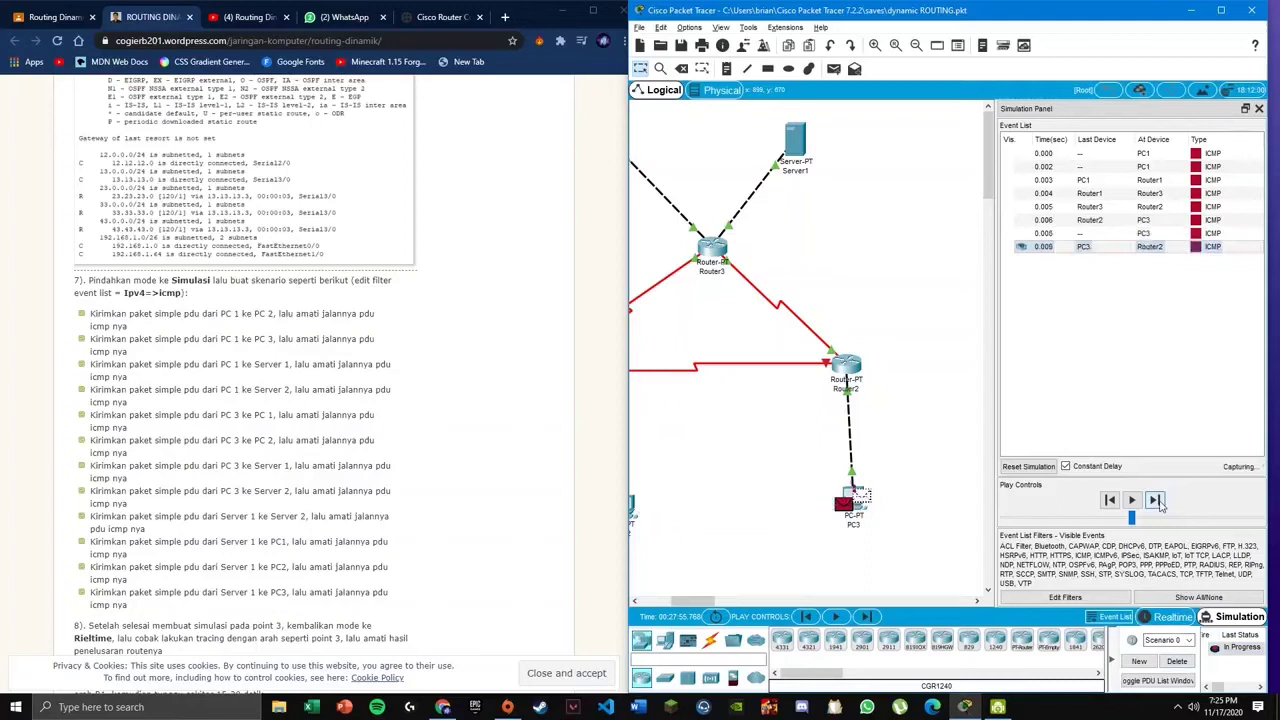
{"action": "left_click", "coordinate": [1155, 500]}
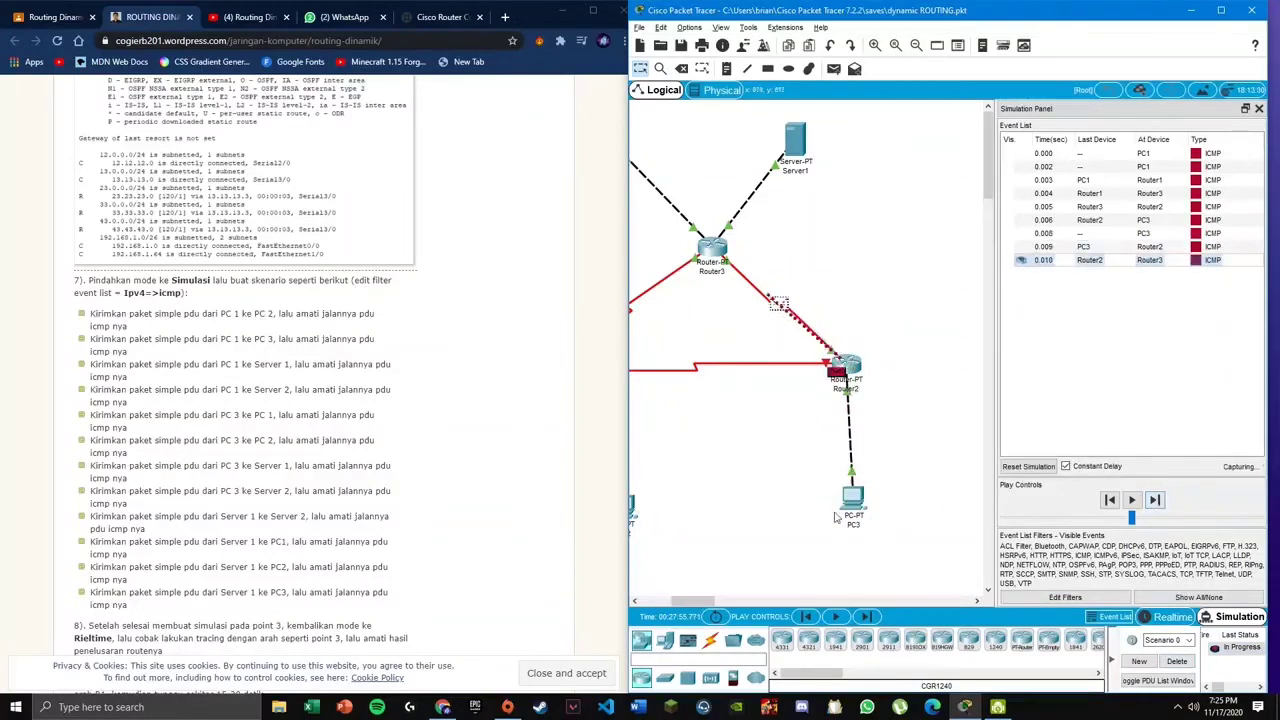
{"action": "left_click", "coordinate": [1155, 500]}
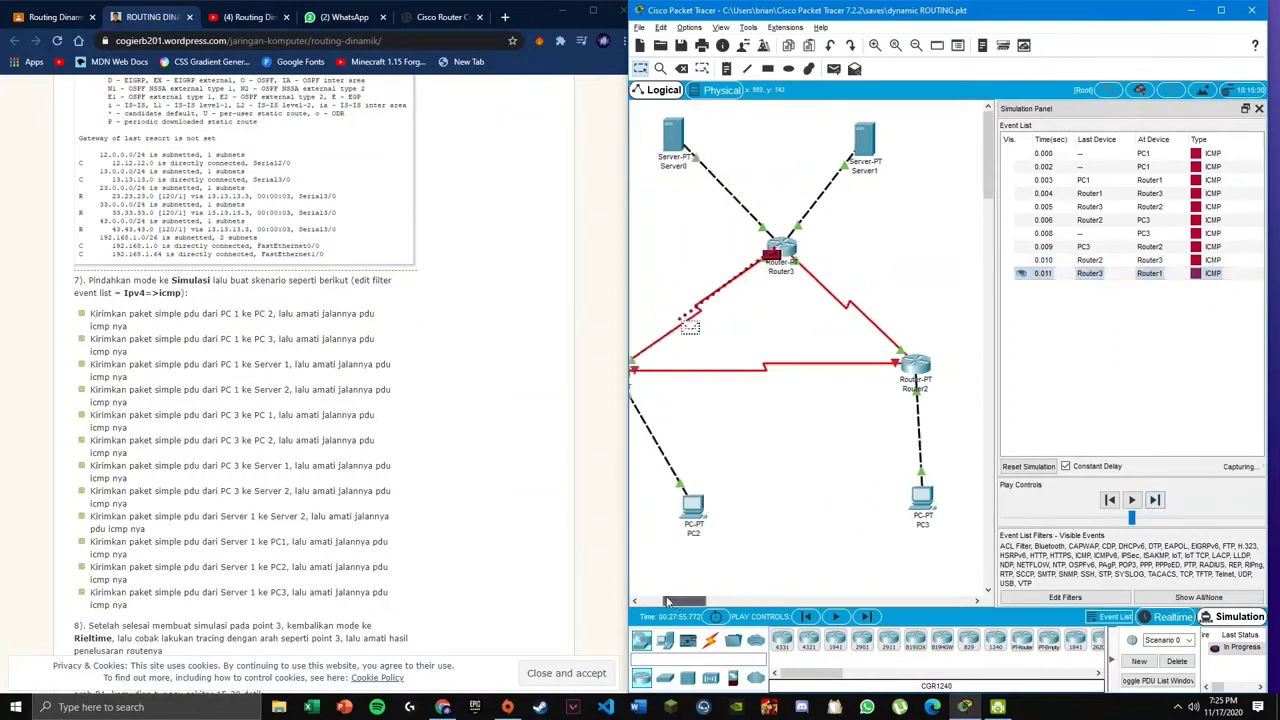
{"action": "left_click", "coordinate": [1155, 500]}
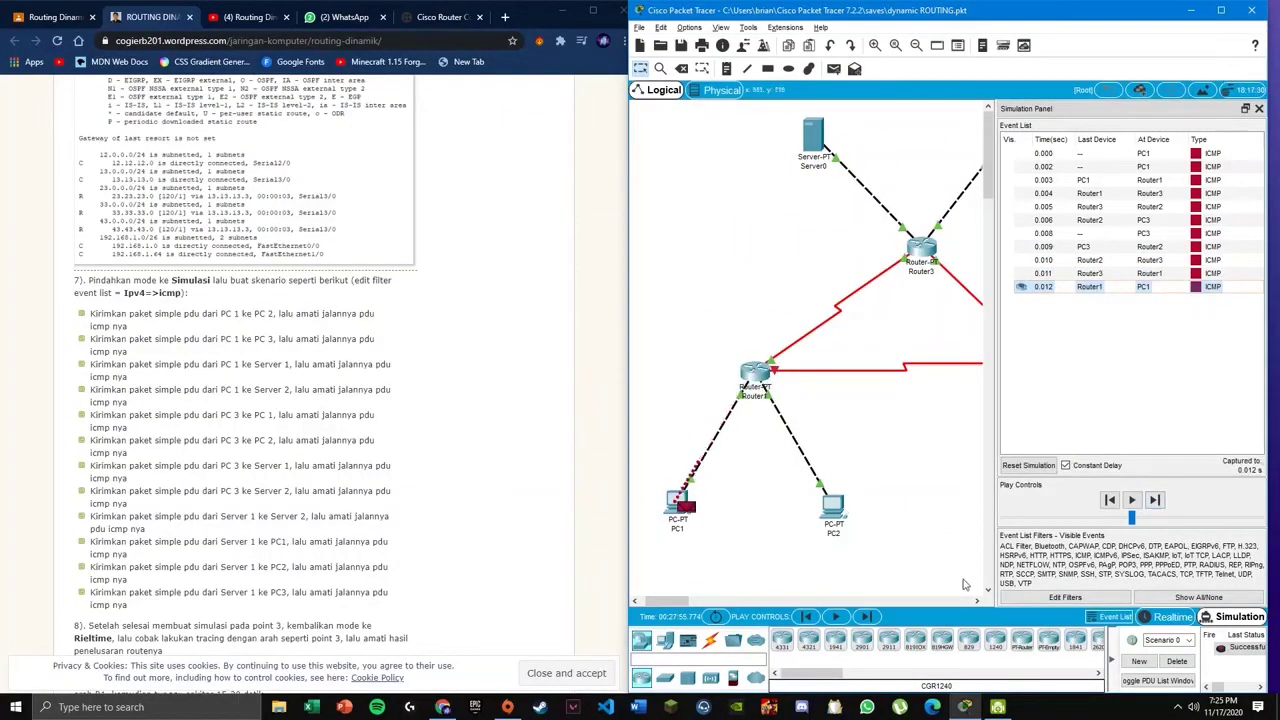
{"action": "left_click", "coordinate": [1177, 662]}
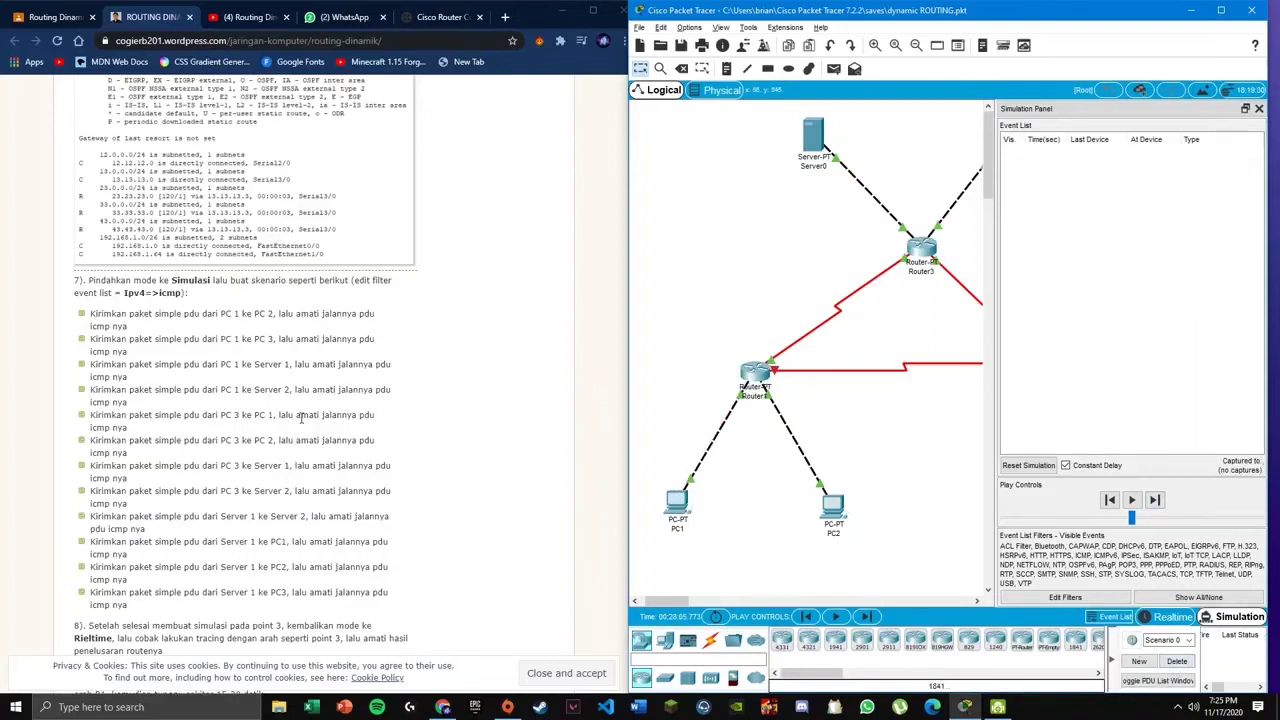
- Send a simple PDU from PC1 to Server0, advance the simulation through the full round trip, and clear the scenario
{"action": "left_click", "coordinate": [235, 365]}
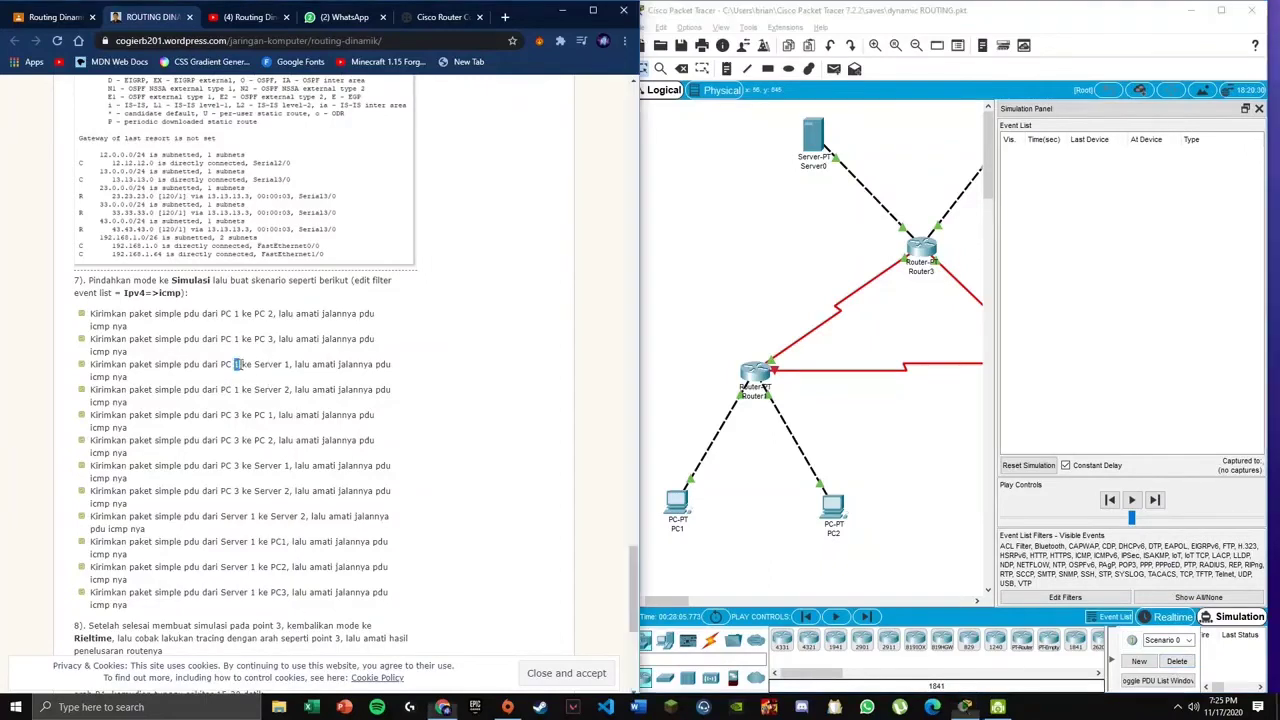
{"action": "left_click", "coordinate": [833, 70]}
{"action": "left_click", "coordinate": [686, 507]}
{"action": "left_click", "coordinate": [816, 134]}
{"action": "left_click", "coordinate": [1153, 500]}
{"action": "left_click", "coordinate": [1154, 500]}
{"action": "left_click", "coordinate": [1155, 501]}
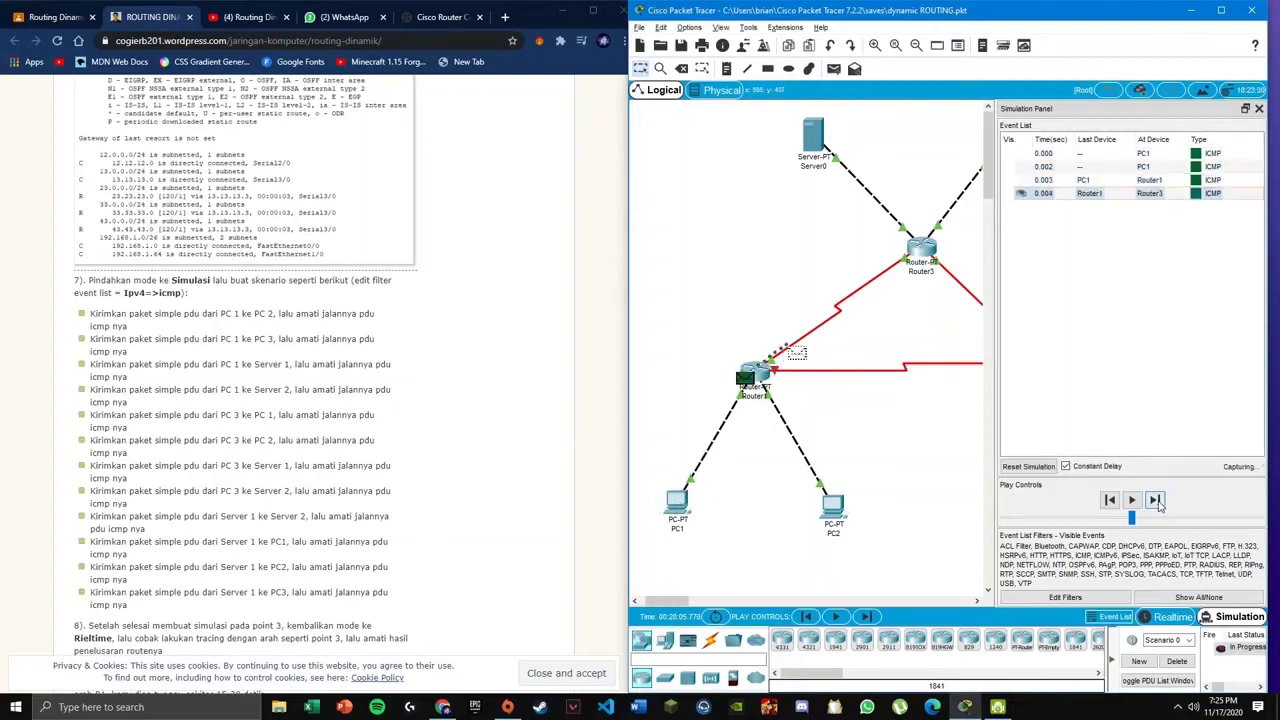
{"action": "left_click", "coordinate": [1155, 501]}
{"action": "left_click", "coordinate": [1155, 501]}
{"action": "left_click", "coordinate": [1155, 501]}
{"action": "left_click", "coordinate": [1155, 501]}
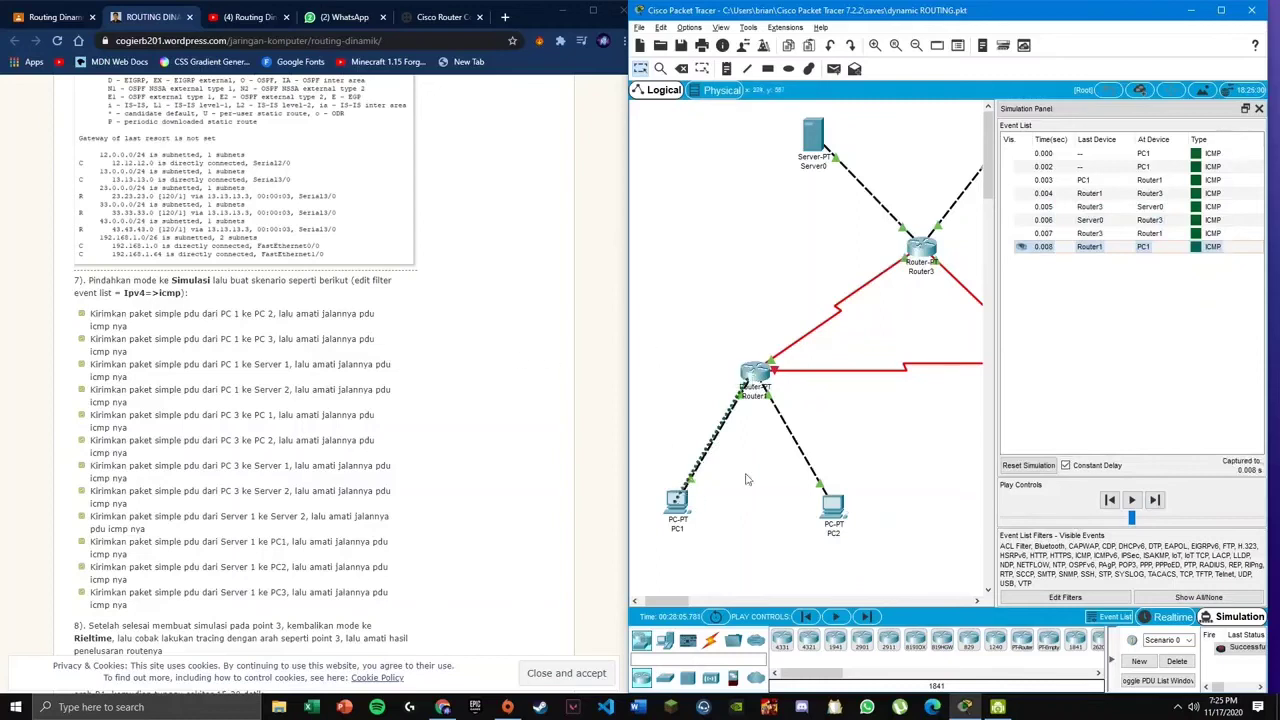
{"action": "left_click", "coordinate": [1176, 662]}
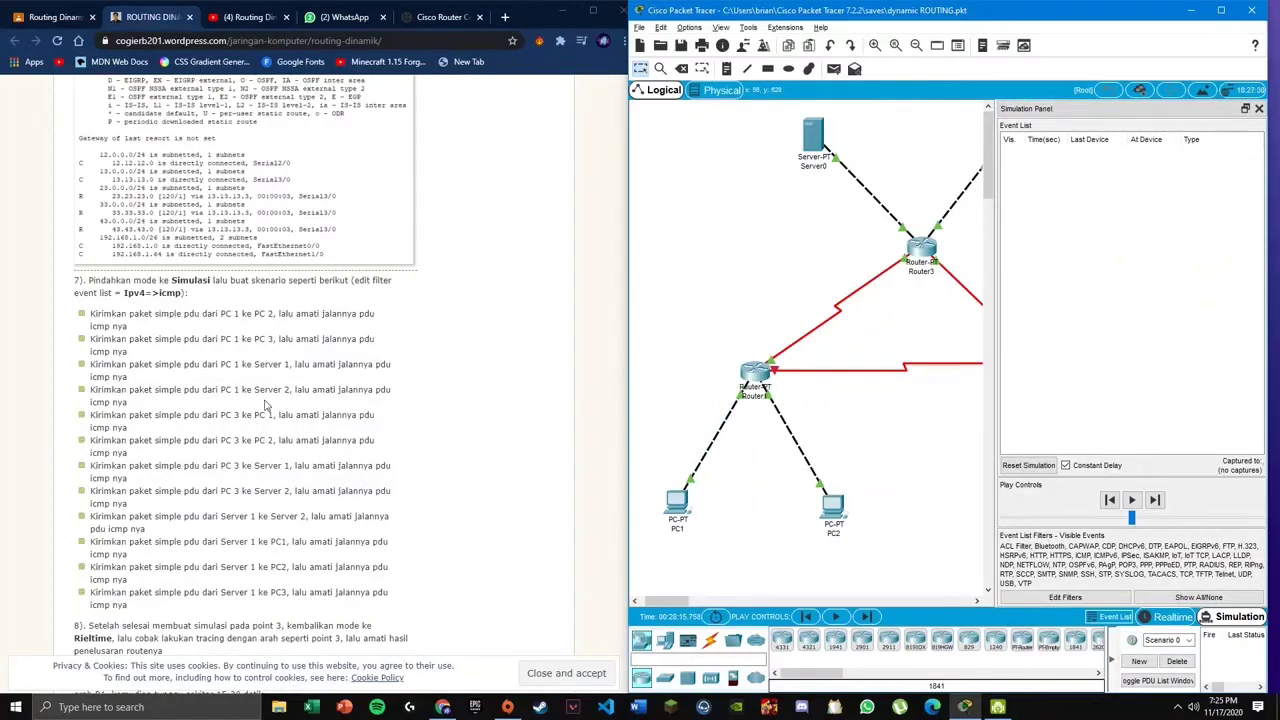
- Send a simple PDU from PC1 to Server1 and advance the simulation until the packet reaches Server1
{"action": "left_click", "coordinate": [226, 391]}
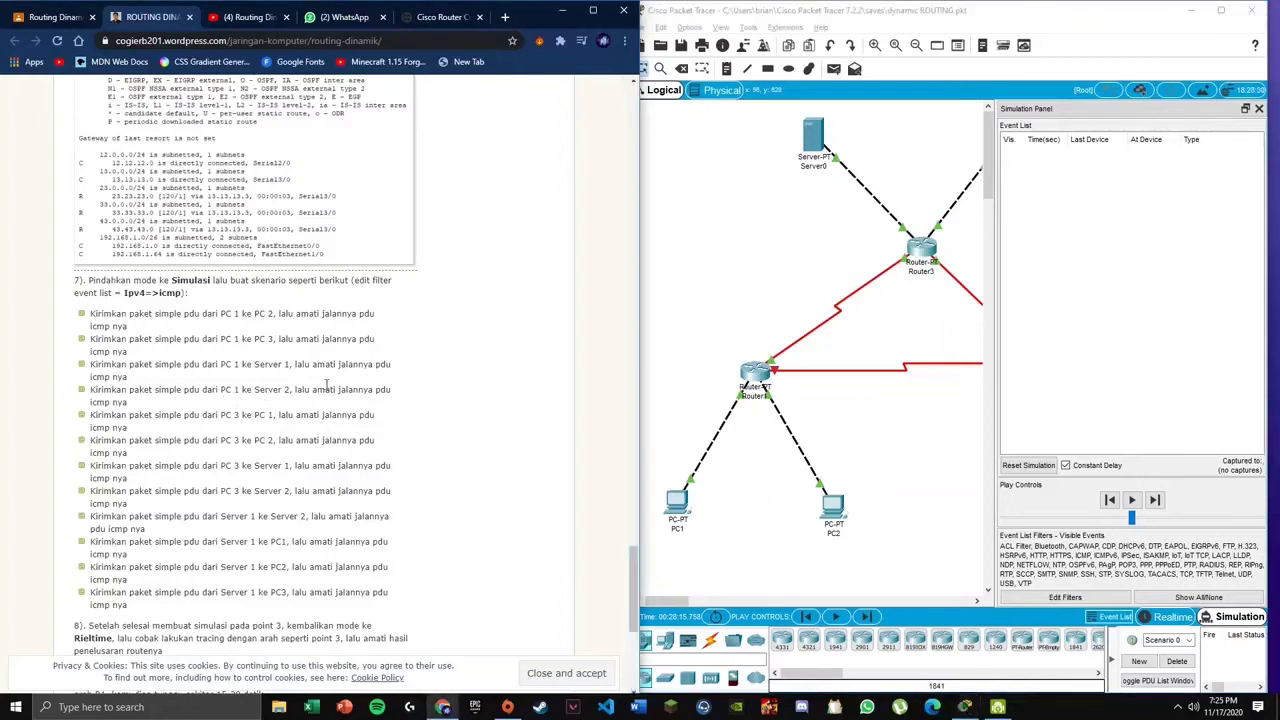
{"action": "left_click", "coordinate": [838, 80]}
{"action": "left_click_drag", "start_coordinate": [666, 602], "coordinate": [696, 601]}
{"action": "left_click", "coordinate": [940, 142]}
{"action": "left_click", "coordinate": [1155, 500]}
{"action": "left_click", "coordinate": [1155, 500]}
{"action": "left_click", "coordinate": [1155, 500]}
{"action": "left_click", "coordinate": [1155, 500]}
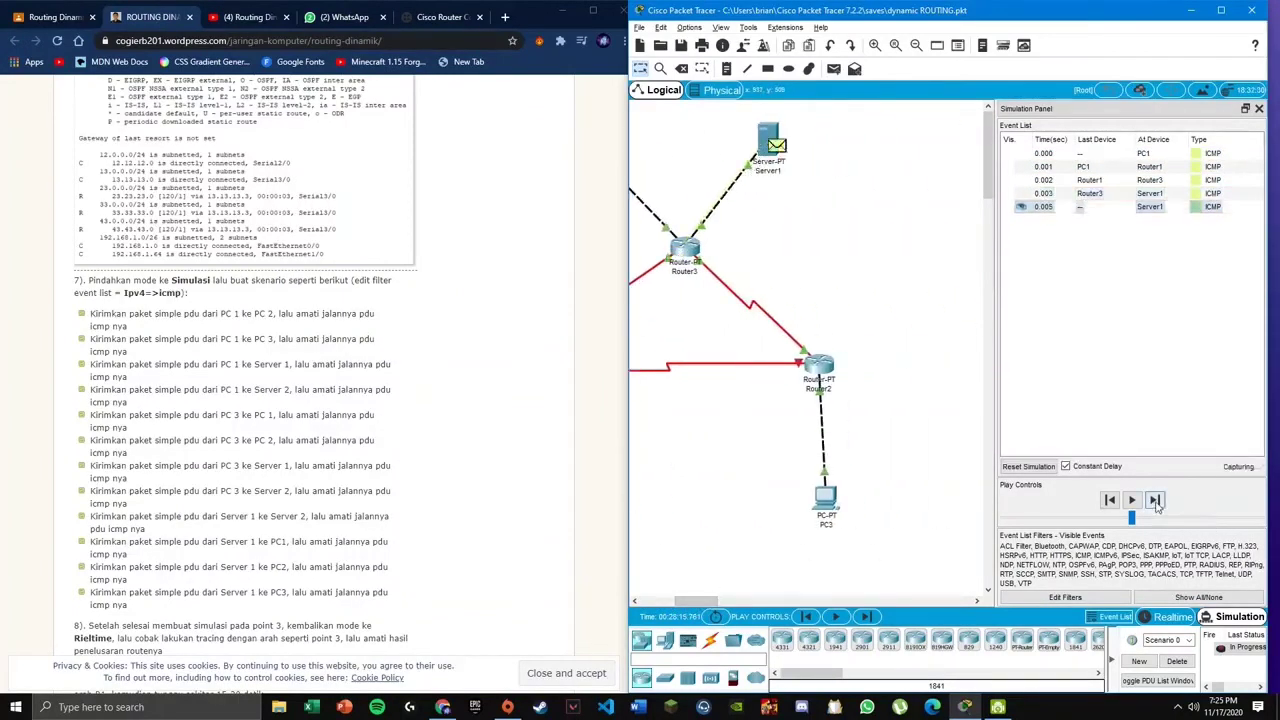
- Advance the simulation until Server1's reply gets back to PC1, and clear the scenario
{"action": "left_click", "coordinate": [1155, 500]}
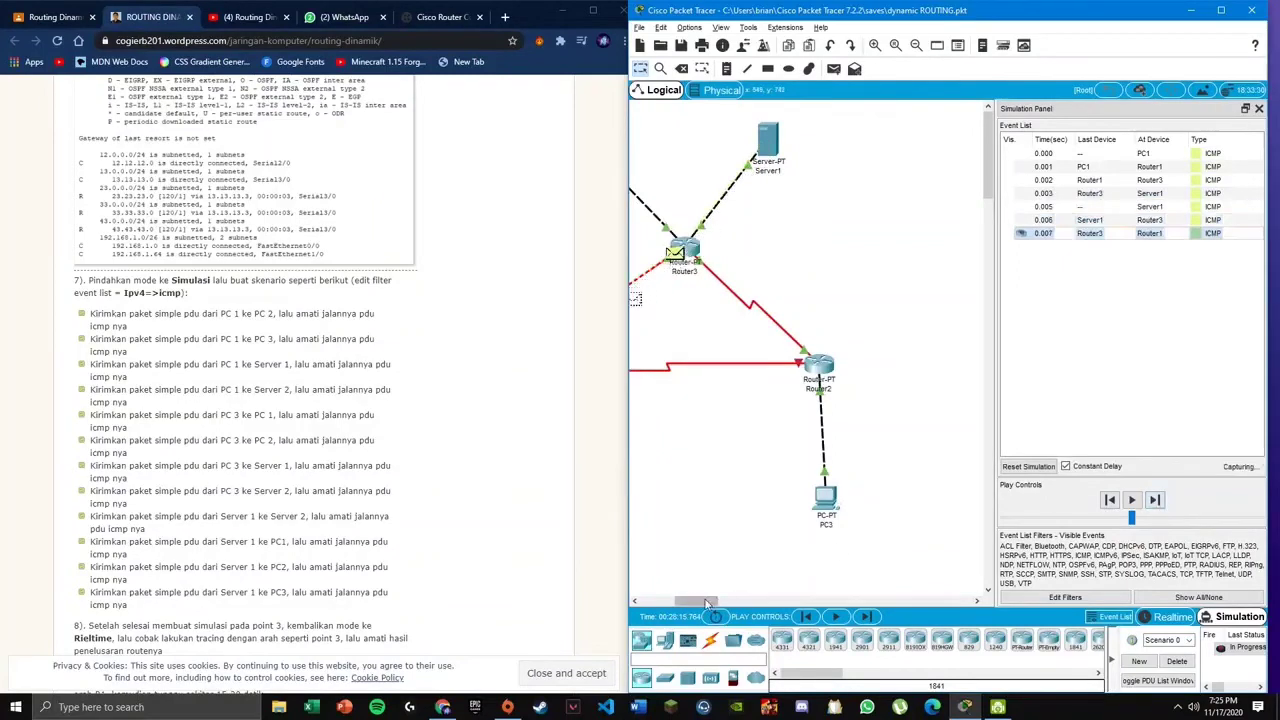
{"action": "left_click_drag", "start_coordinate": [698, 601], "coordinate": [655, 601]}
{"action": "left_click", "coordinate": [1155, 500]}
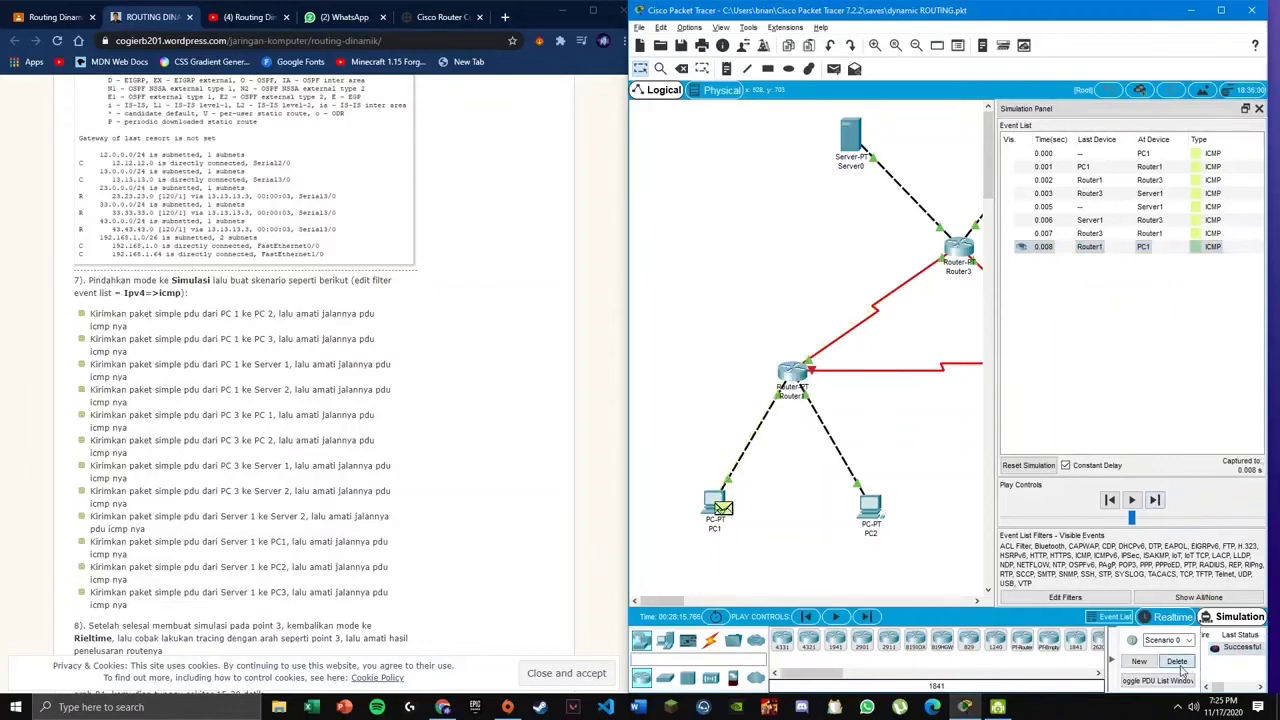
{"action": "left_click", "coordinate": [1177, 663]}
- Send a simple PDU from PC3 to PC1 and advance the simulation, following the packet through Router2, Router3 and Router1 to PC1
{"action": "left_click_drag", "start_coordinate": [229, 416], "coordinate": [289, 432]}
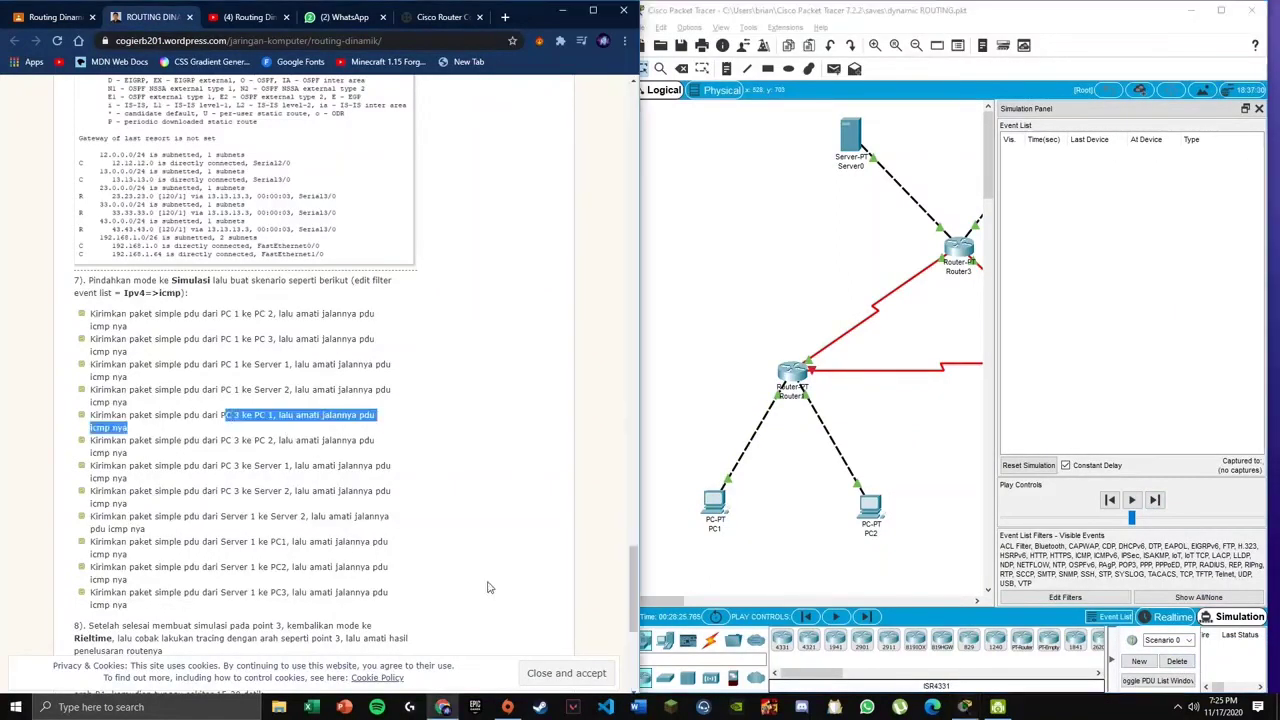
{"action": "left_click_drag", "start_coordinate": [648, 602], "coordinate": [690, 602]}
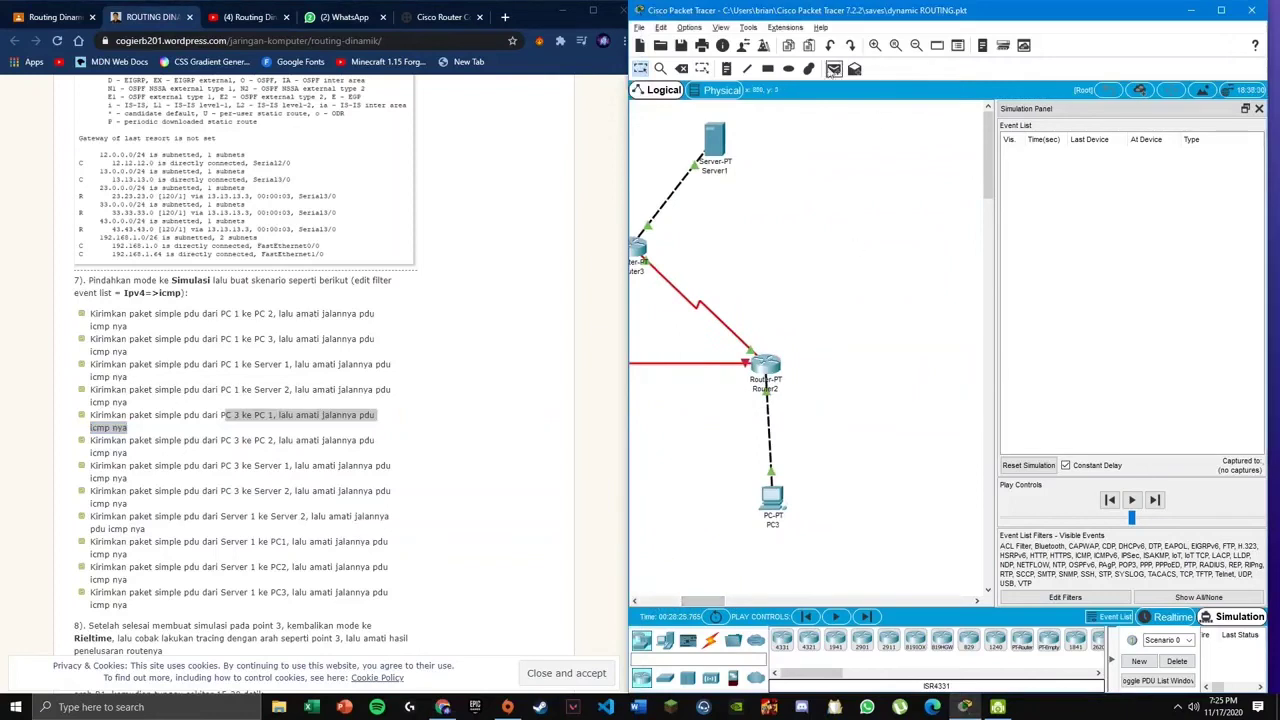
{"action": "left_click", "coordinate": [774, 503]}
{"action": "left_click_drag", "start_coordinate": [726, 604], "coordinate": [682, 600]}
{"action": "left_click", "coordinate": [714, 503]}
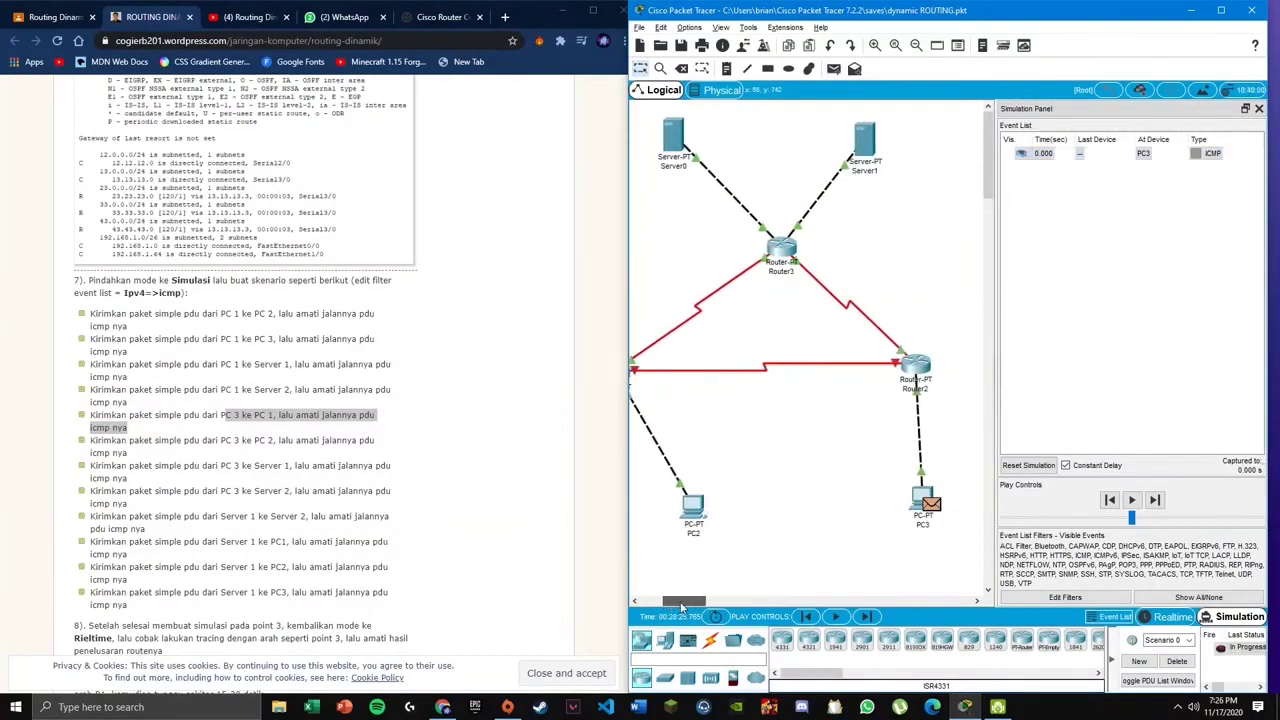
{"action": "left_click", "coordinate": [1155, 502]}
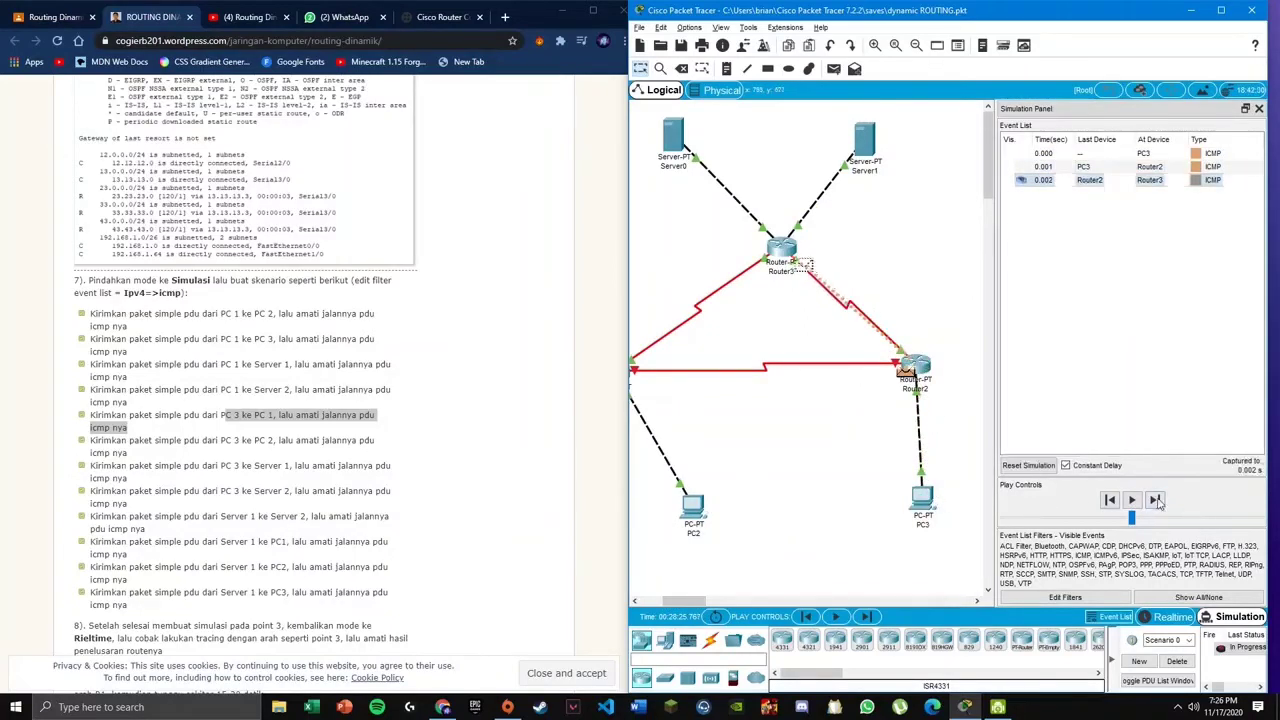
{"action": "left_click_drag", "start_coordinate": [686, 601], "coordinate": [666, 604]}
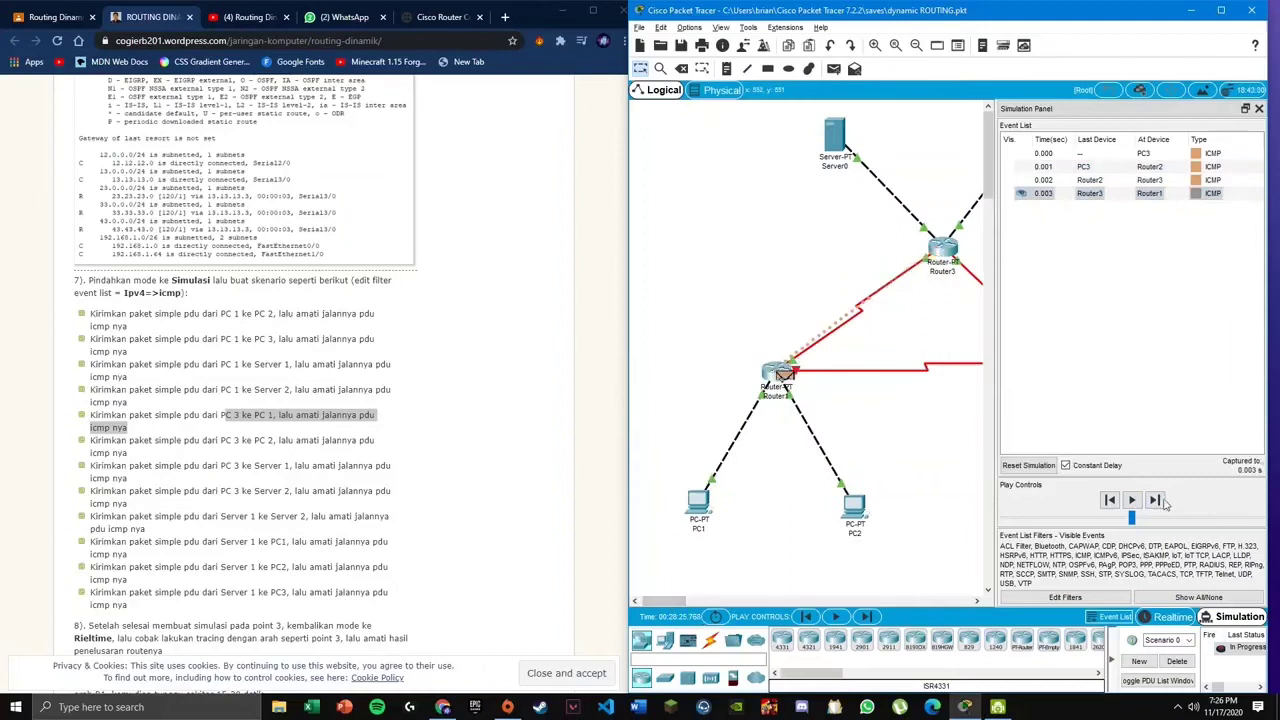
{"action": "left_click", "coordinate": [1158, 500]}
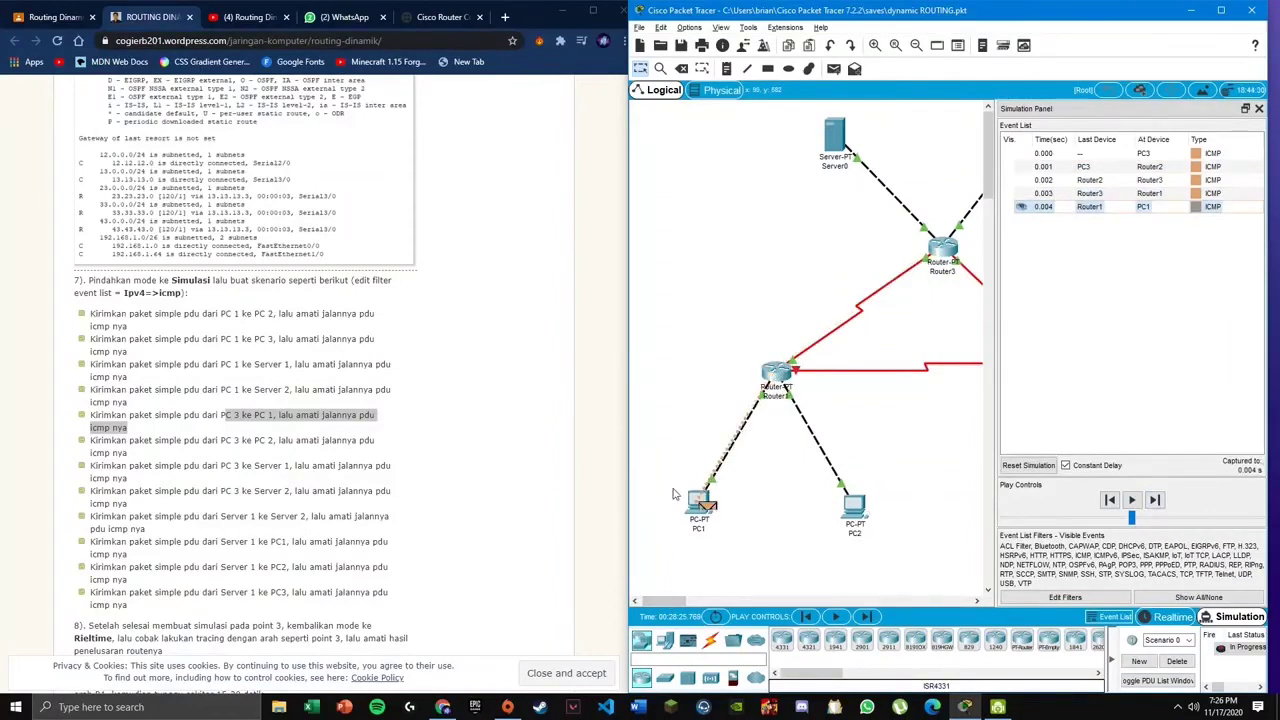
- Advance the simulation until PC1's reply gets back to PC3, and clear the scenario
{"action": "left_click", "coordinate": [1156, 501]}
{"action": "left_click", "coordinate": [1156, 501]}
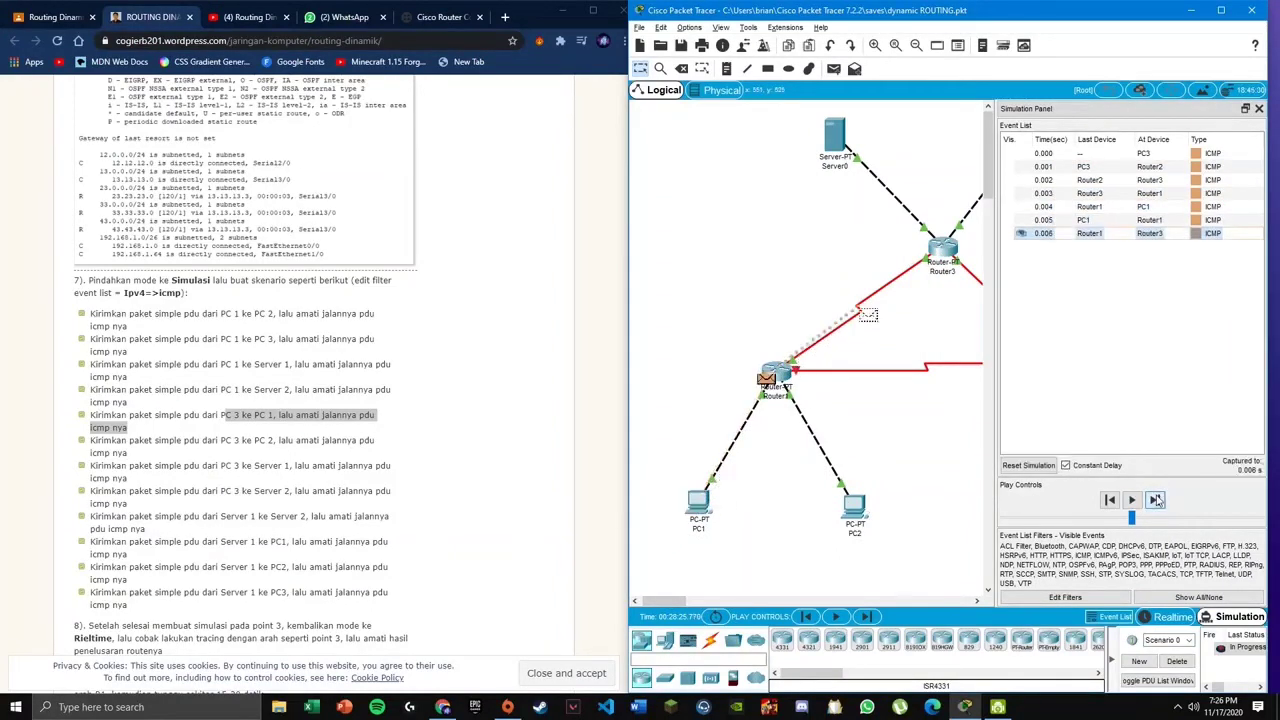
{"action": "left_click_drag", "start_coordinate": [663, 600], "coordinate": [708, 600]}
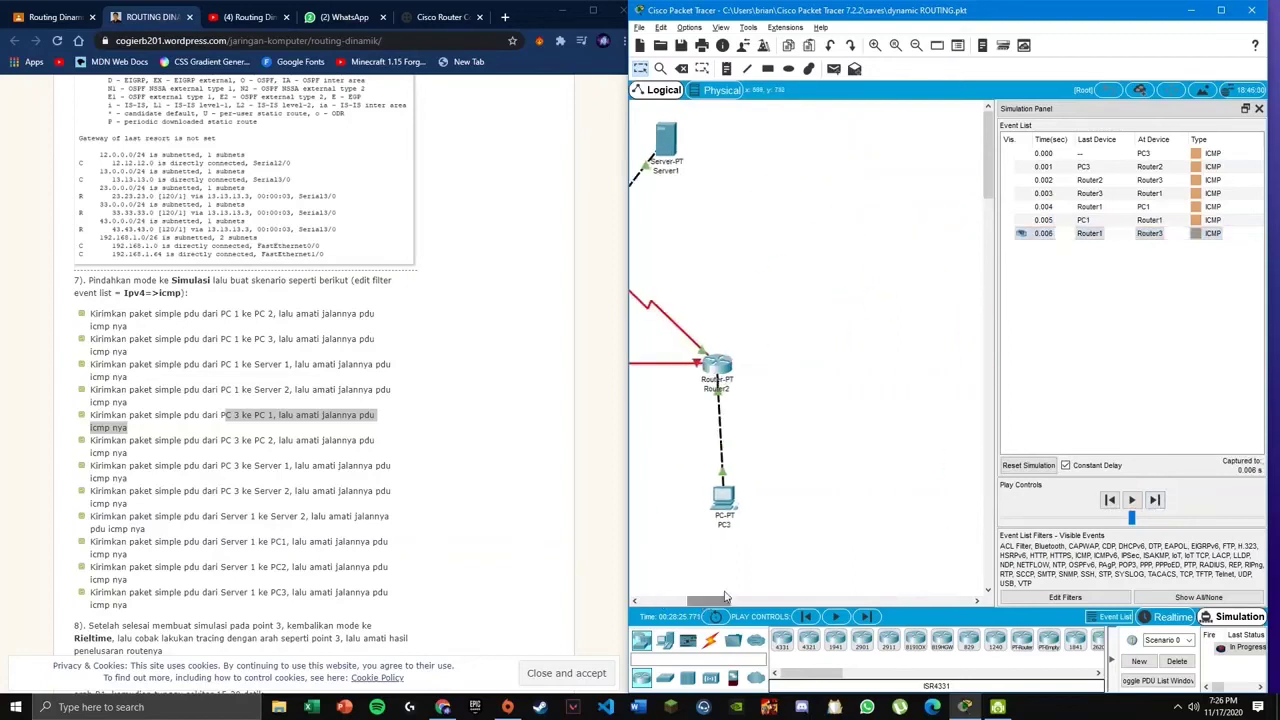
{"action": "left_click", "coordinate": [1155, 500]}
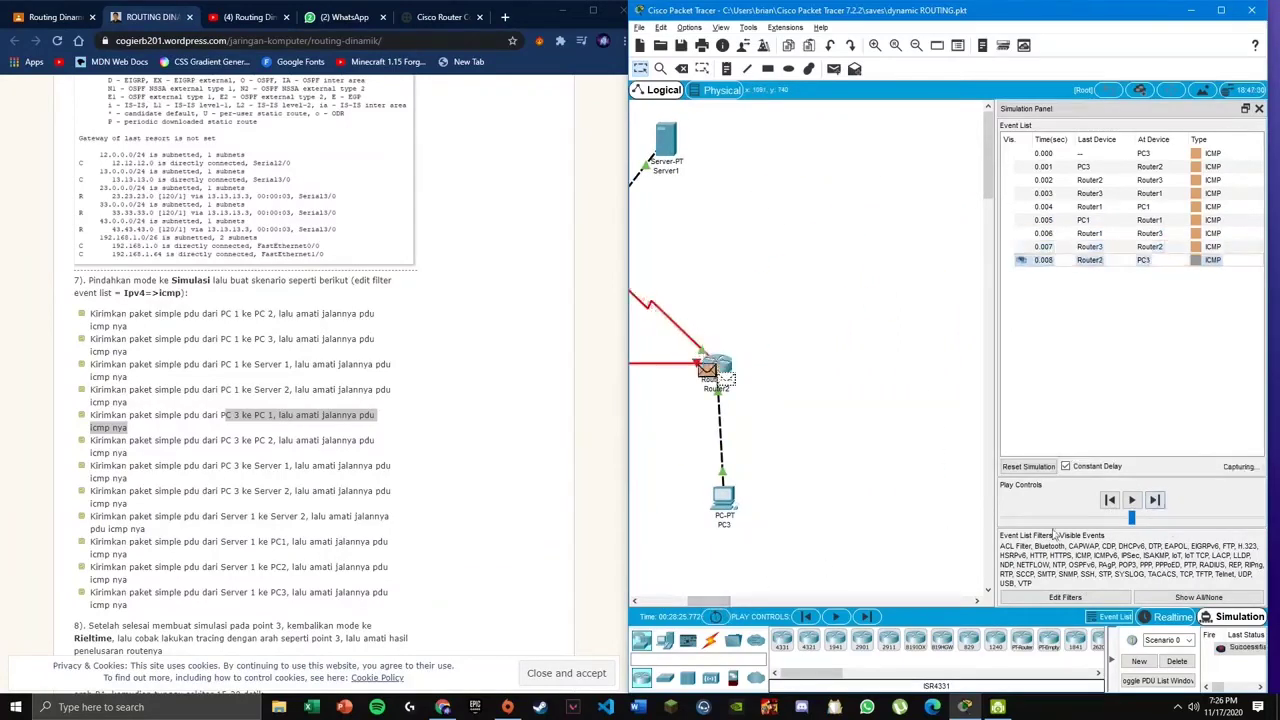
{"action": "left_click_drag", "start_coordinate": [719, 599], "coordinate": [709, 598]}
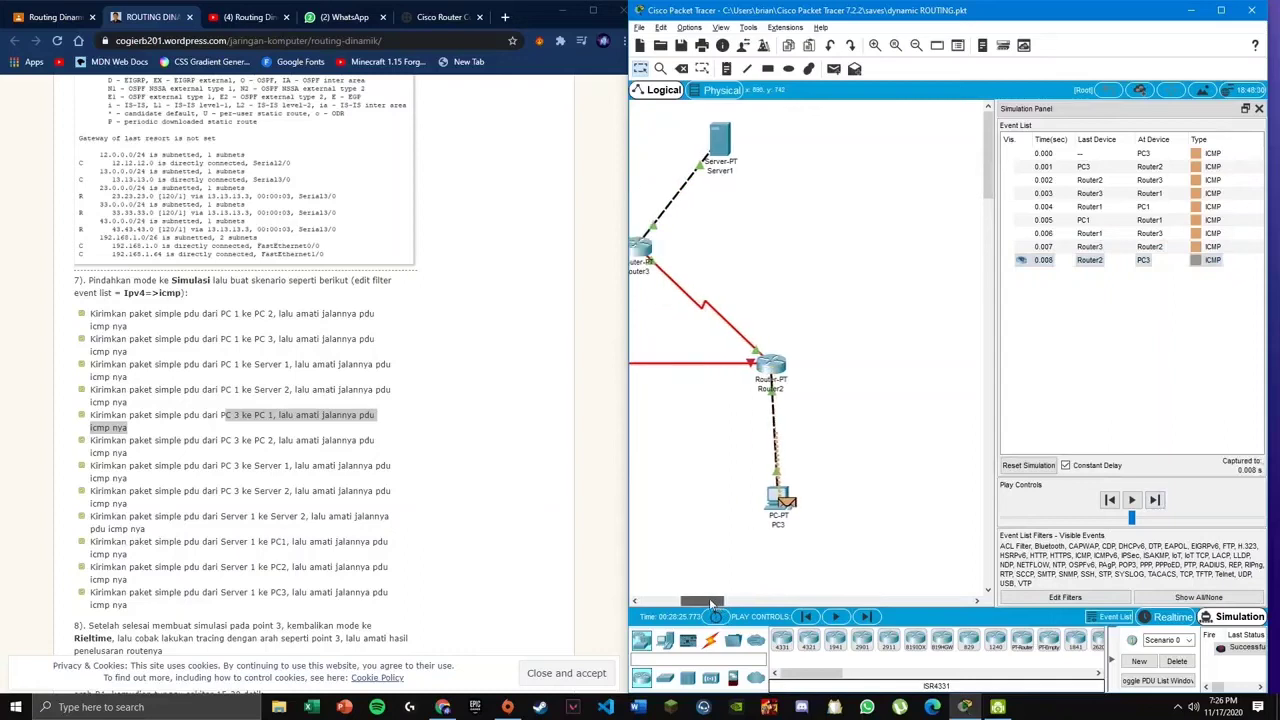
{"action": "left_click", "coordinate": [1180, 663]}
- Run a simple PDU from PC3 to PC2 through its full simulated round trip, and clear the scenario
{"action": "left_click", "coordinate": [833, 69]}
{"action": "left_click", "coordinate": [778, 497]}
{"action": "left_click_drag", "start_coordinate": [712, 600], "coordinate": [668, 600]}
{"action": "left_click", "coordinate": [786, 530]}
{"action": "left_click", "coordinate": [1133, 500]}
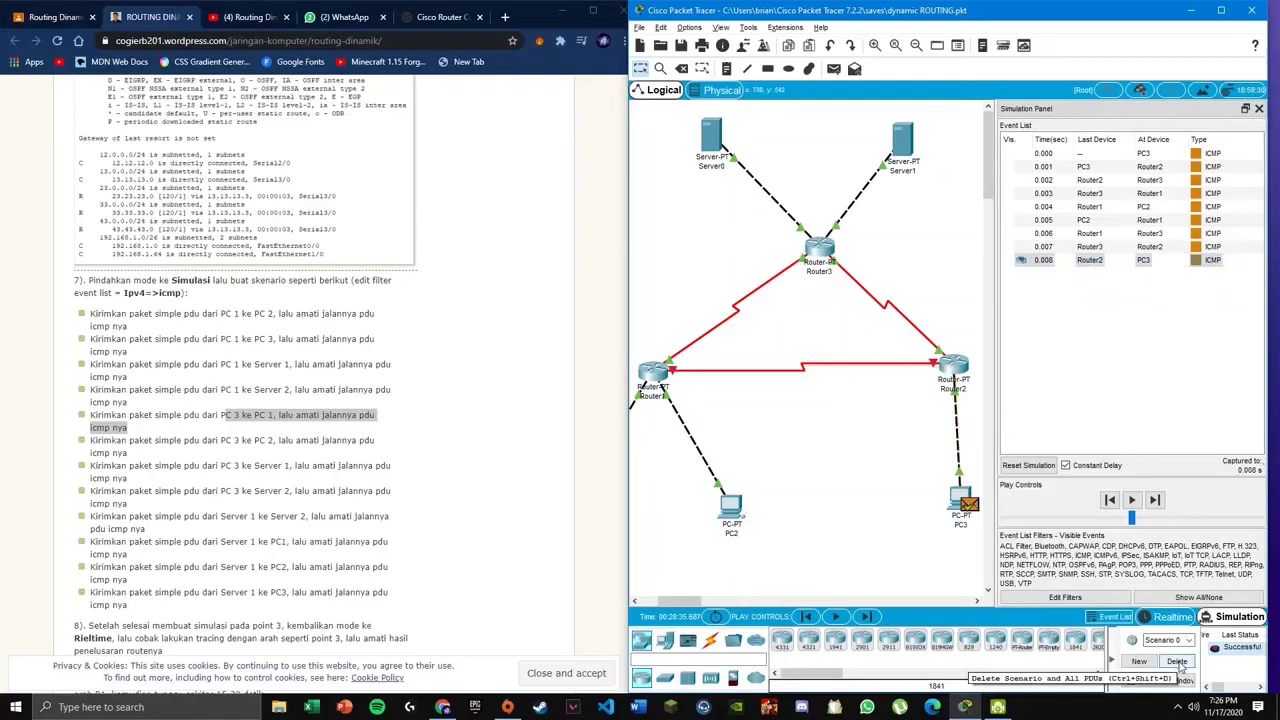
{"action": "left_click", "coordinate": [1178, 662]}
- Run a simple PDU from PC3 to Server0 through its full simulated round trip, and clear the scenario
{"action": "left_click", "coordinate": [508, 497]}
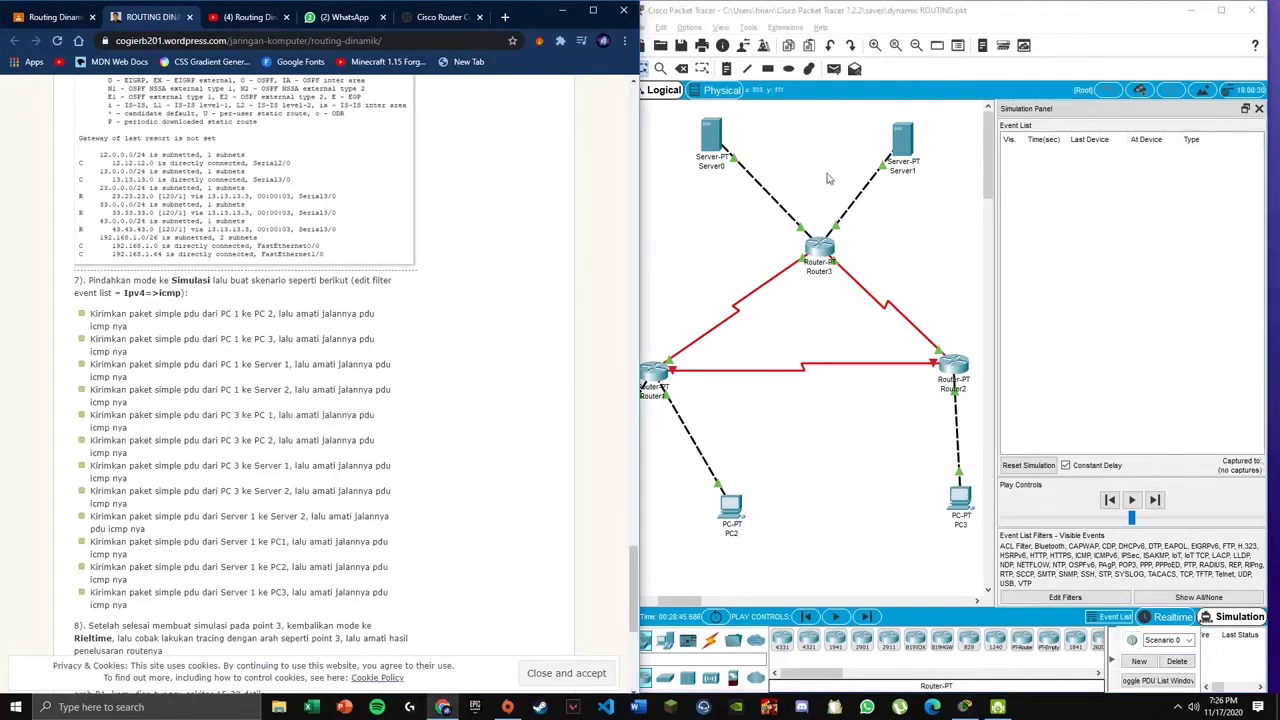
{"action": "left_click", "coordinate": [834, 70]}
{"action": "left_click", "coordinate": [962, 497]}
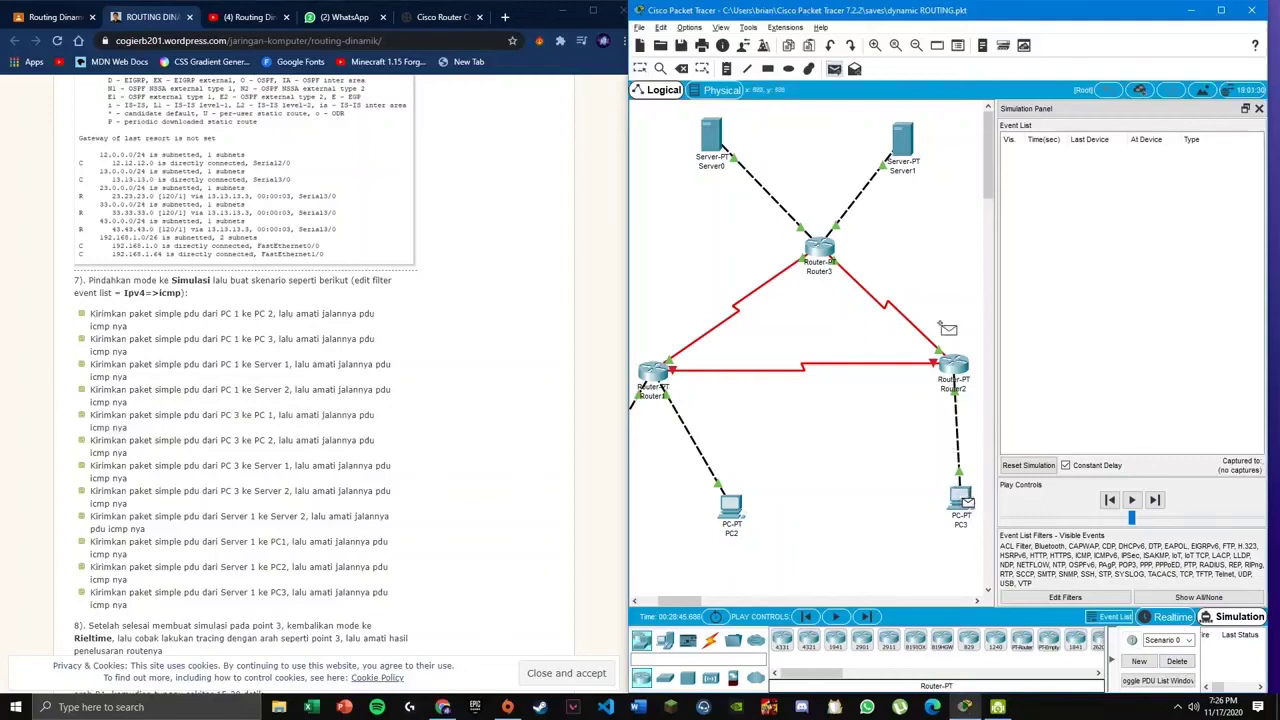
{"action": "left_click", "coordinate": [724, 150]}
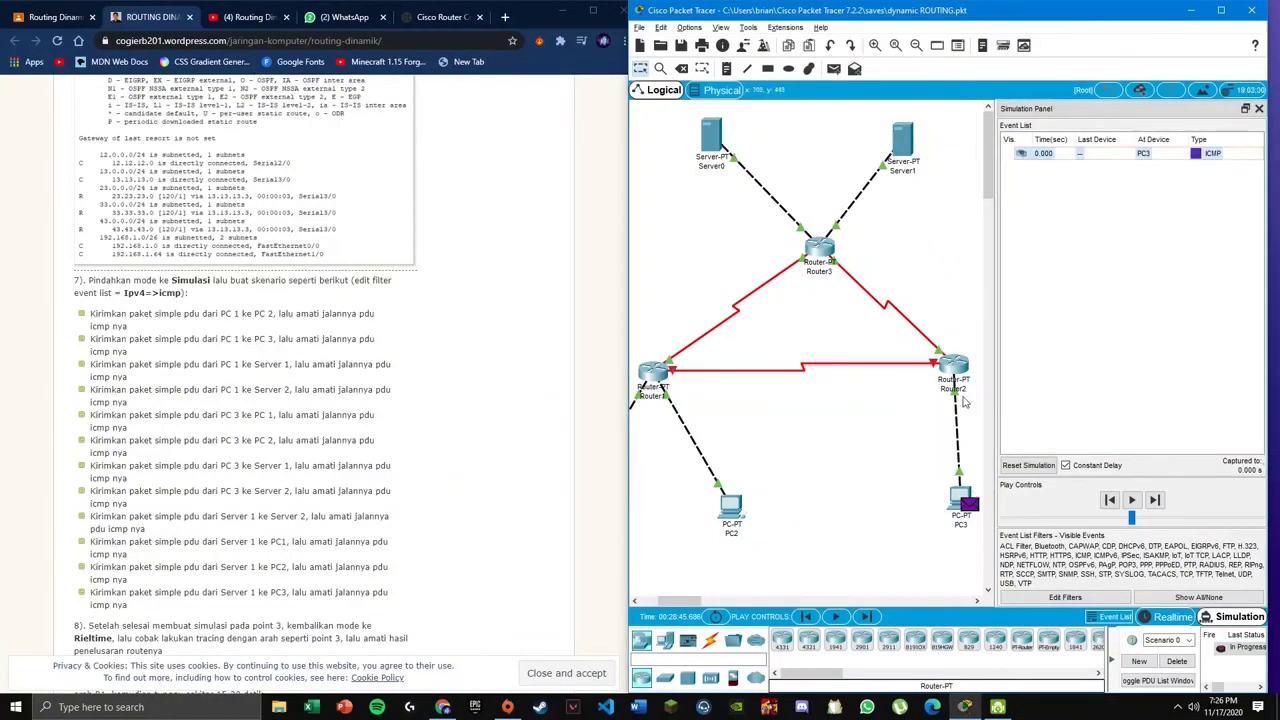
{"action": "left_click", "coordinate": [1136, 501]}
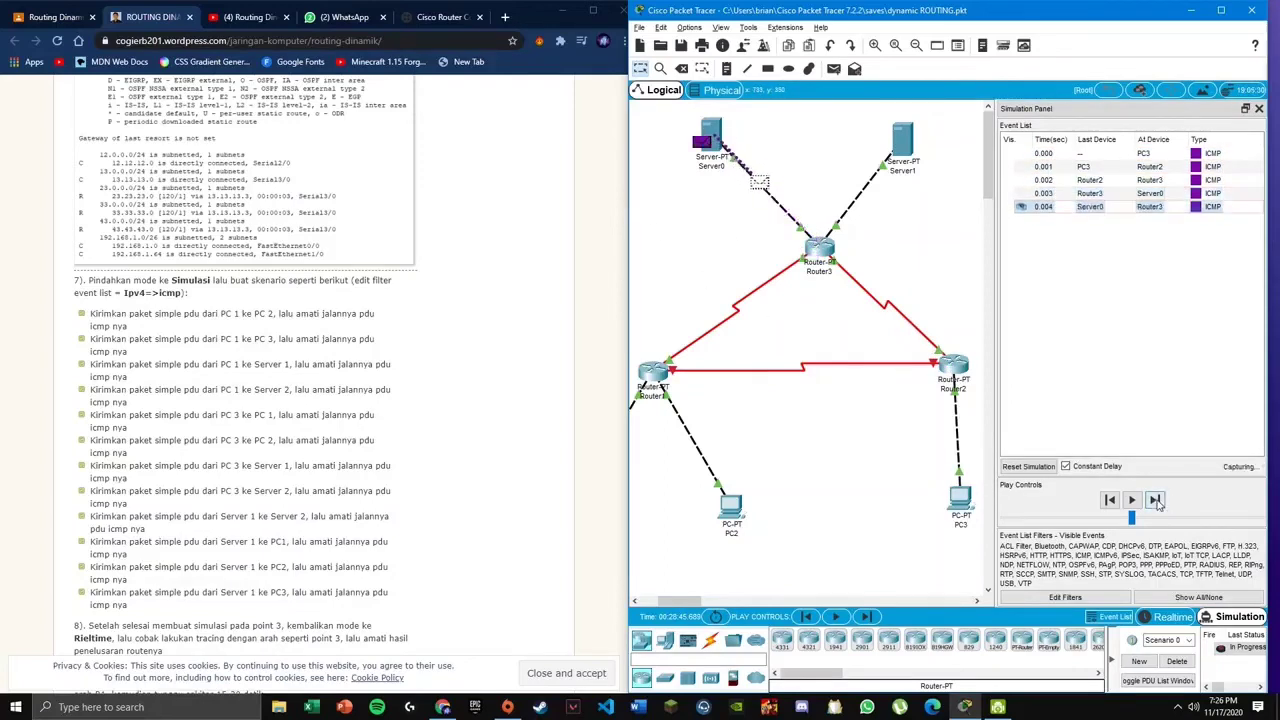
{"action": "left_click", "coordinate": [1155, 500]}
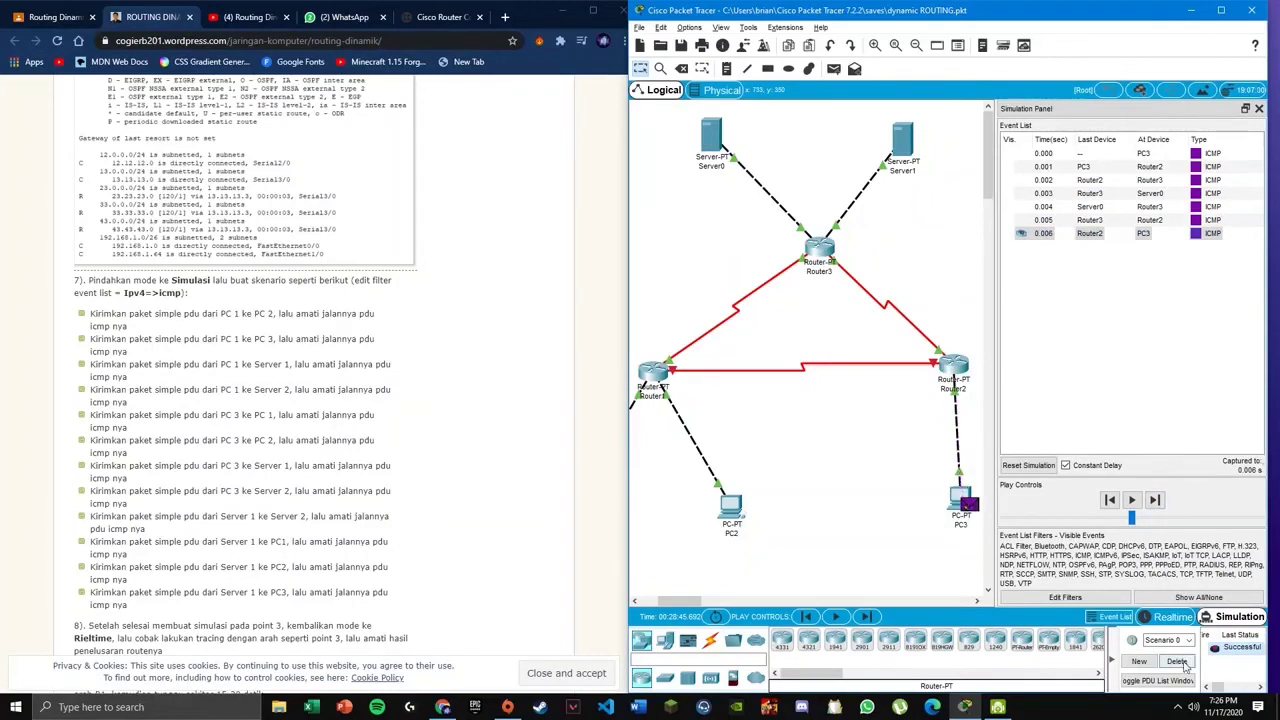
{"action": "left_click", "coordinate": [1177, 662]}
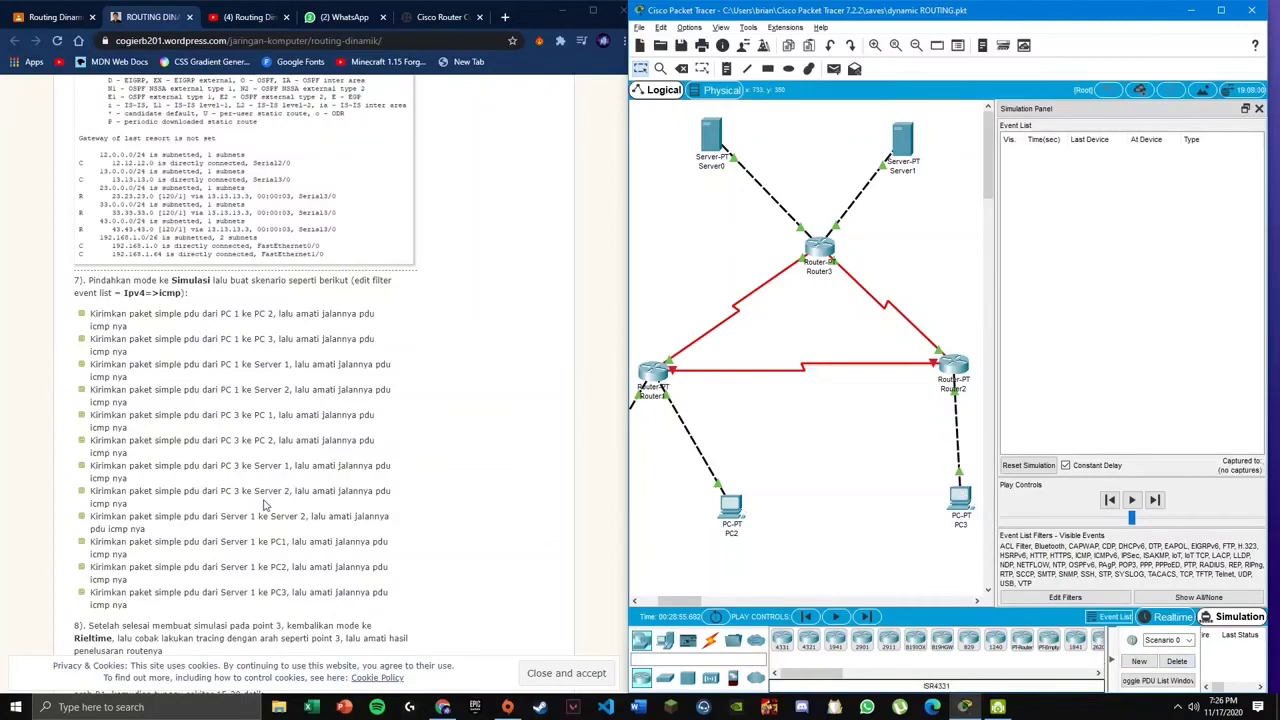
- Run a simple PDU from PC3 to Server1 through its full simulated round trip, and clear the scenario
{"action": "left_click", "coordinate": [833, 69]}
{"action": "left_click", "coordinate": [962, 497]}
{"action": "left_click", "coordinate": [903, 140]}
{"action": "left_click", "coordinate": [1156, 500]}
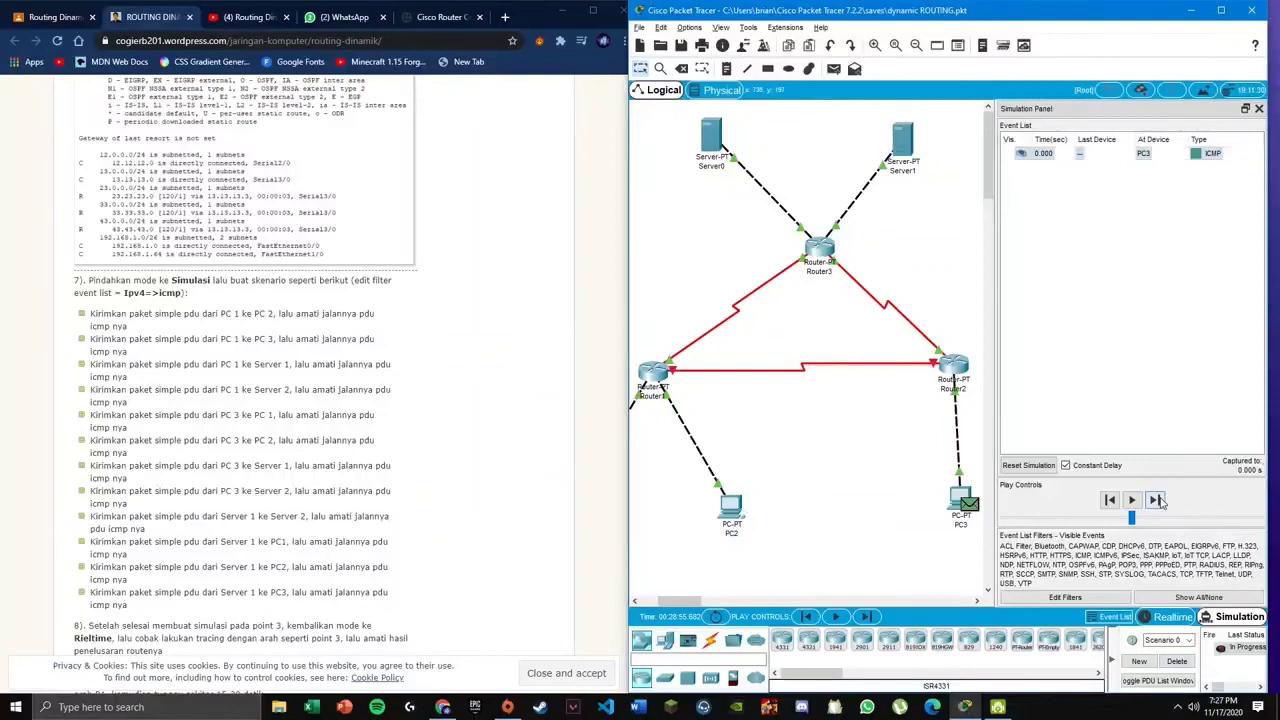
{"action": "left_click", "coordinate": [1158, 501]}
{"action": "left_click", "coordinate": [1156, 500]}
{"action": "left_click", "coordinate": [1157, 501]}
{"action": "left_click", "coordinate": [1158, 502]}
{"action": "left_click", "coordinate": [1160, 503]}
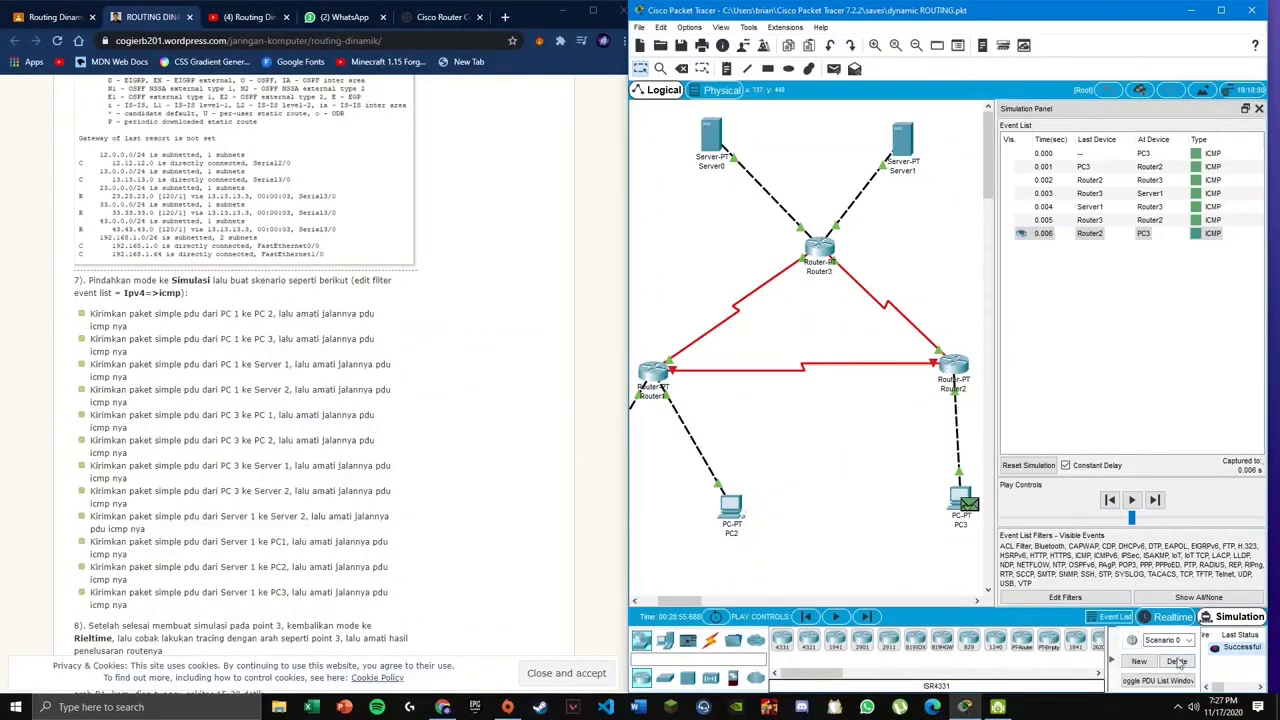
{"action": "left_click", "coordinate": [1177, 662]}
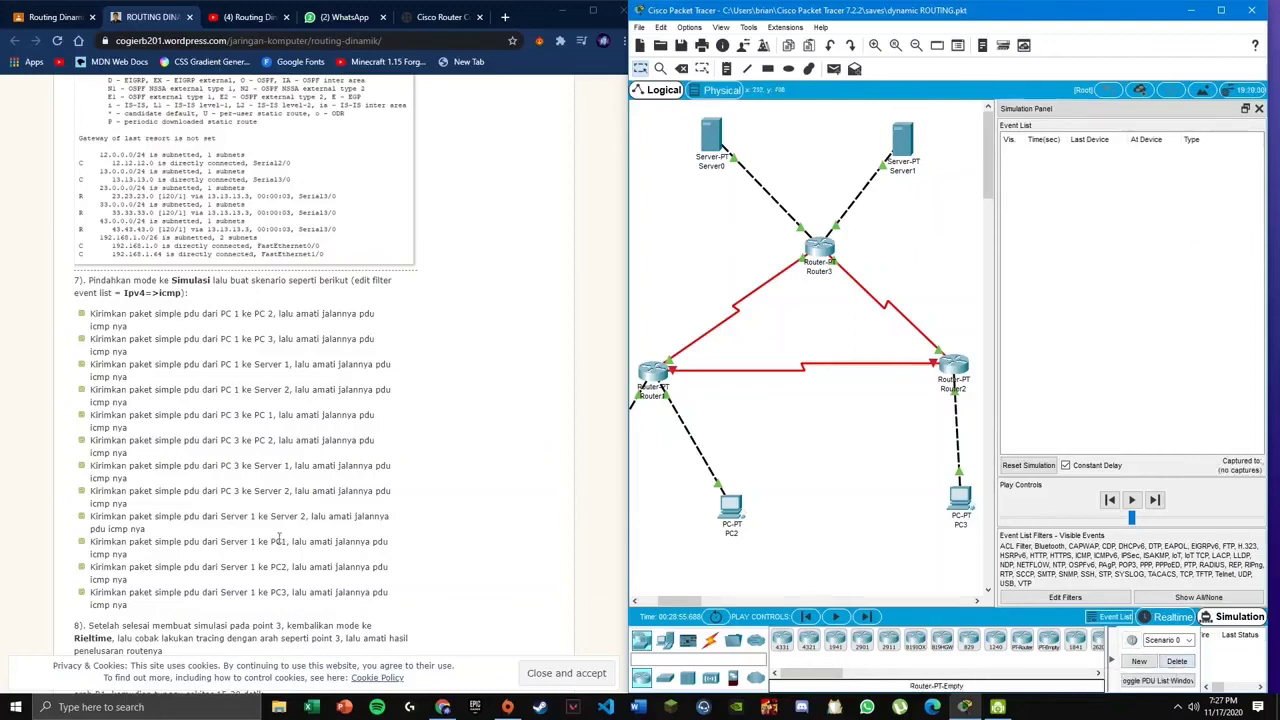
- Run a simple PDU from Server0 to Server1 through its full simulated round trip, and clear the scenario
{"action": "left_click", "coordinate": [833, 68]}
{"action": "left_click", "coordinate": [711, 135]}
{"action": "left_click", "coordinate": [915, 160]}
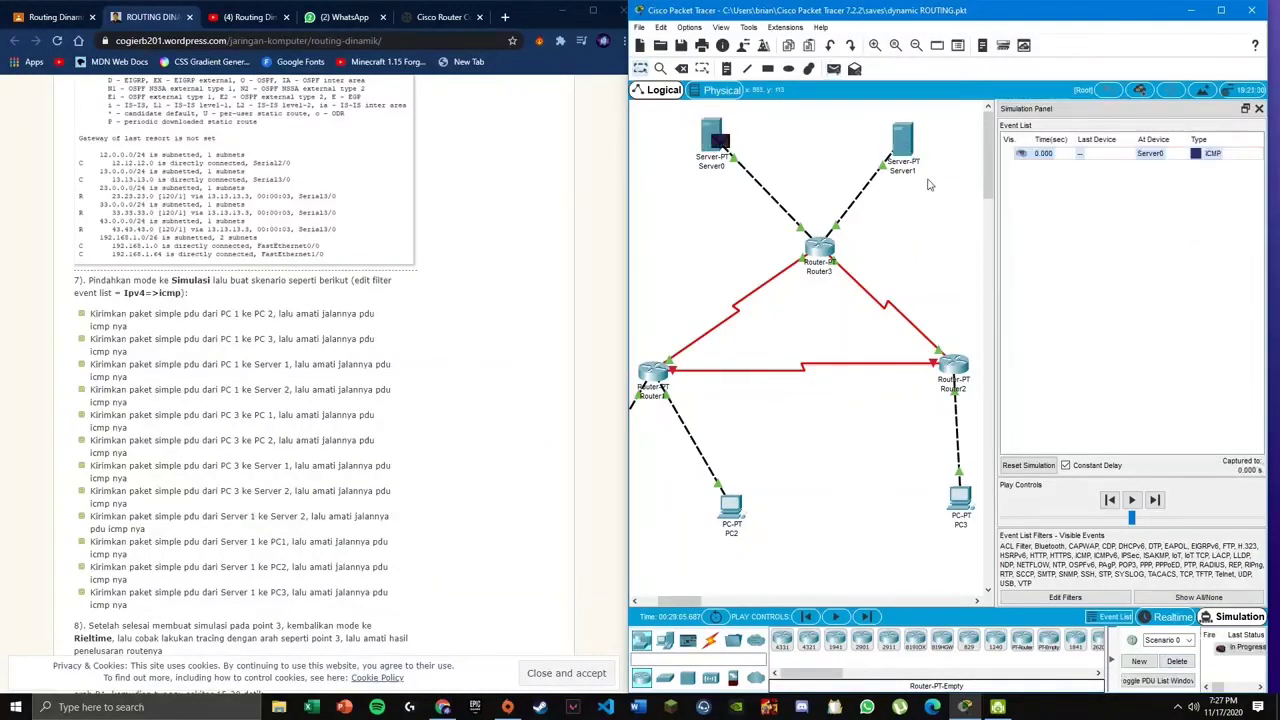
{"action": "left_click", "coordinate": [1155, 500]}
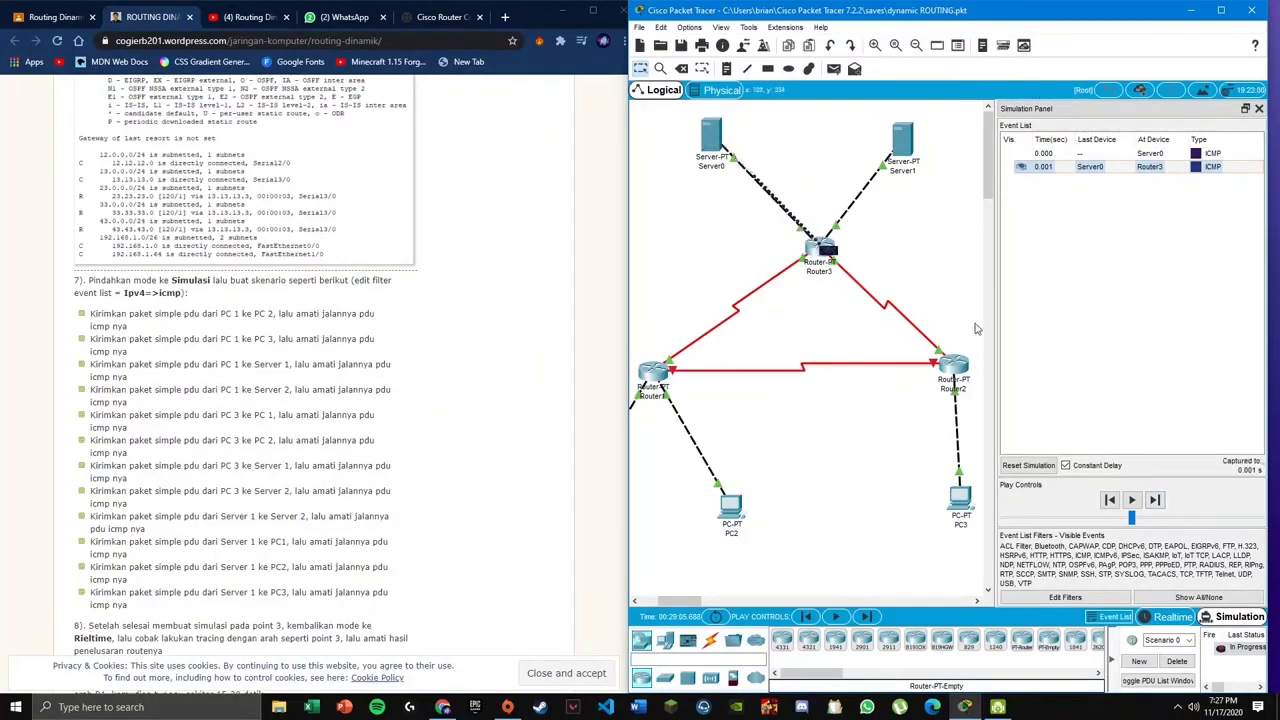
{"action": "left_click", "coordinate": [1155, 500]}
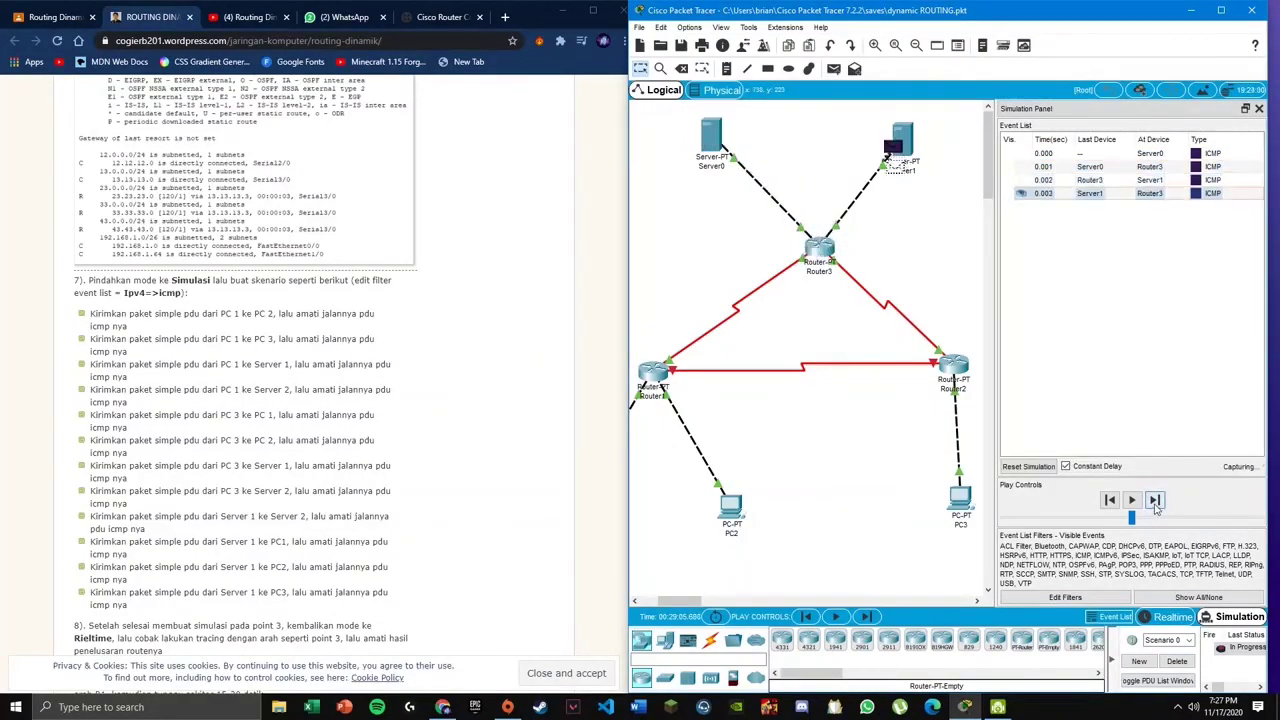
{"action": "scroll", "coordinate": [363, 414], "scroll_direction": "down", "scroll_amount": 1}
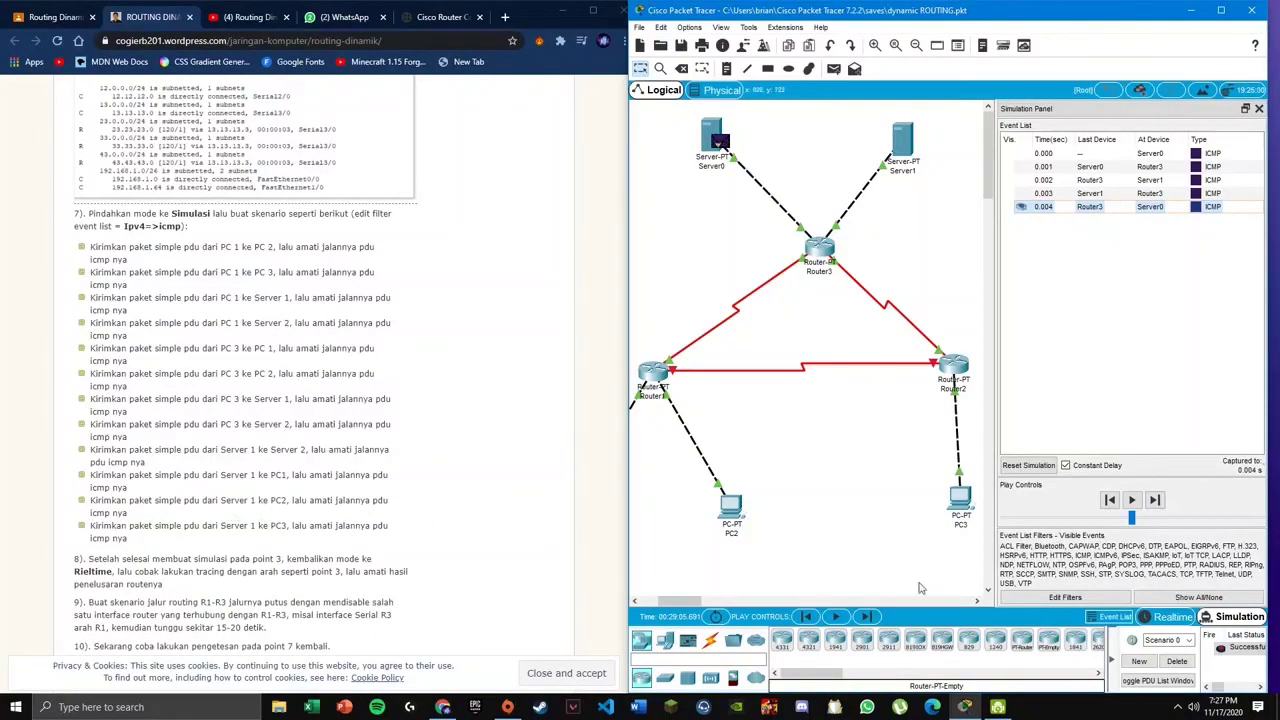
{"action": "left_click", "coordinate": [1177, 661]}
- Run a simple PDU from Server0 to PC1 through its full simulated round trip, and clear the scenario
{"action": "left_click", "coordinate": [834, 68]}
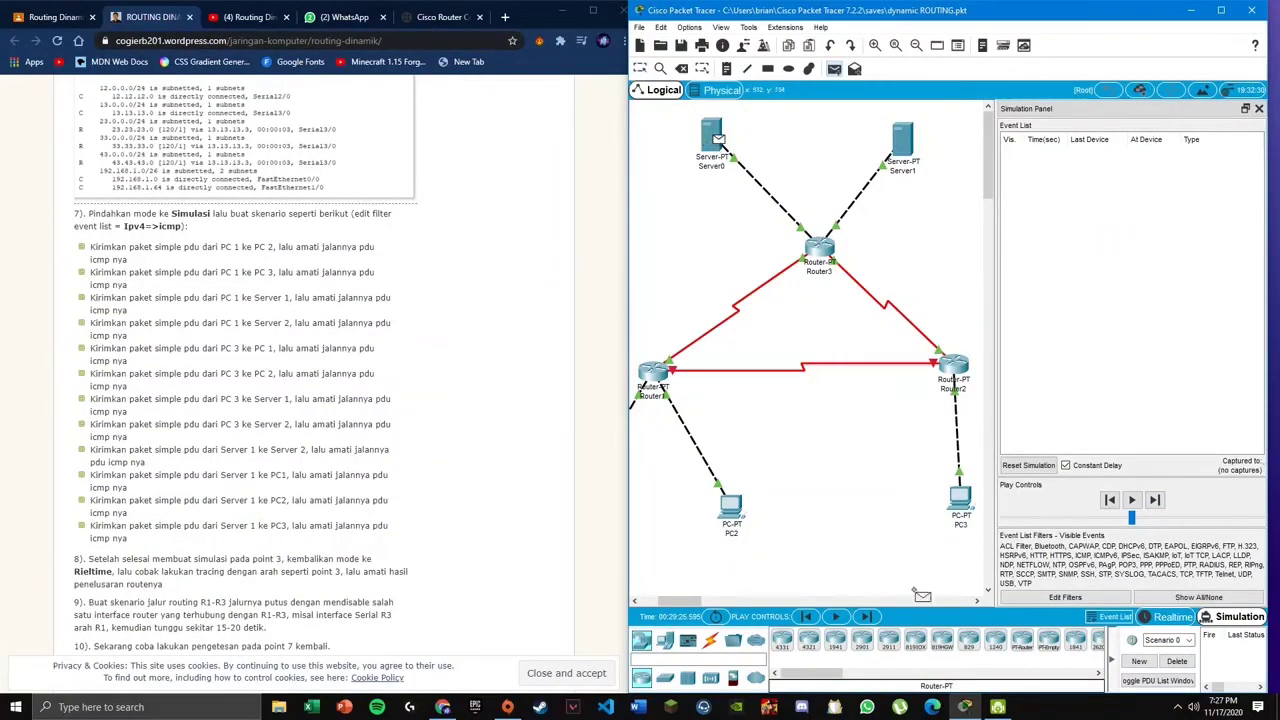
{"action": "scroll", "coordinate": [728, 604], "scroll_direction": "left", "scroll_amount": 4}
{"action": "left_click", "coordinate": [714, 503]}
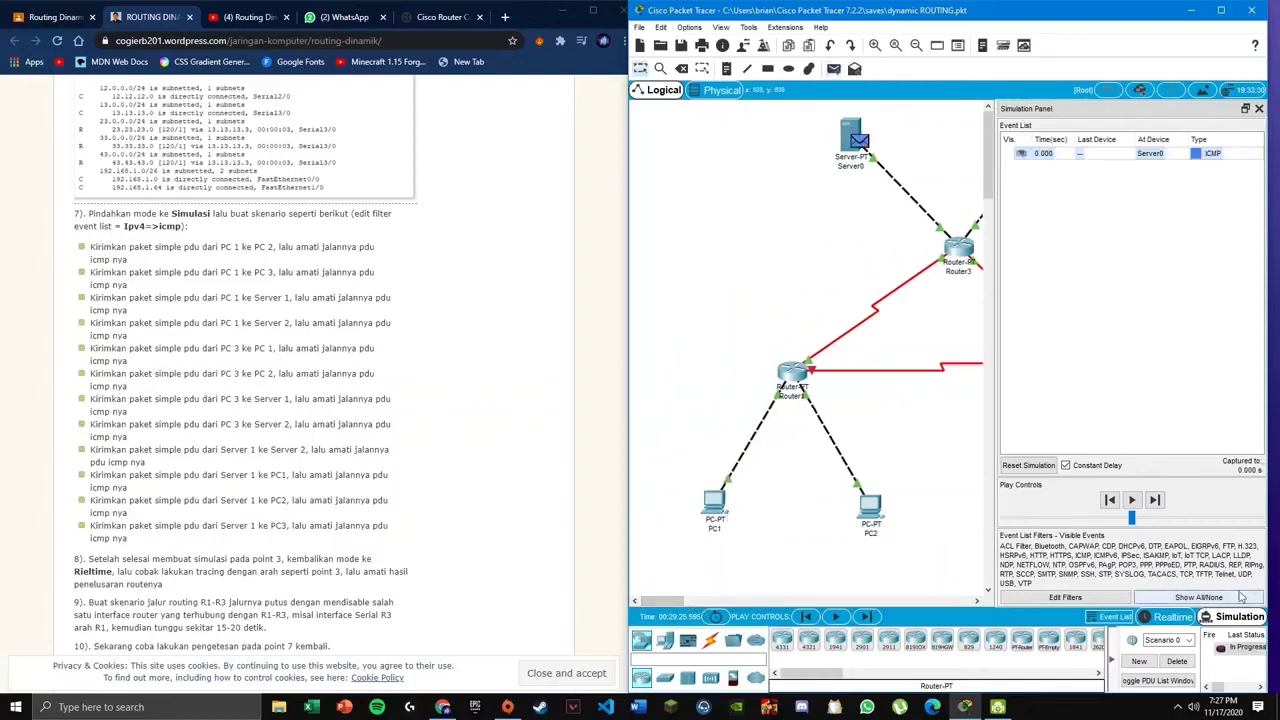
{"action": "left_click", "coordinate": [1156, 499]}
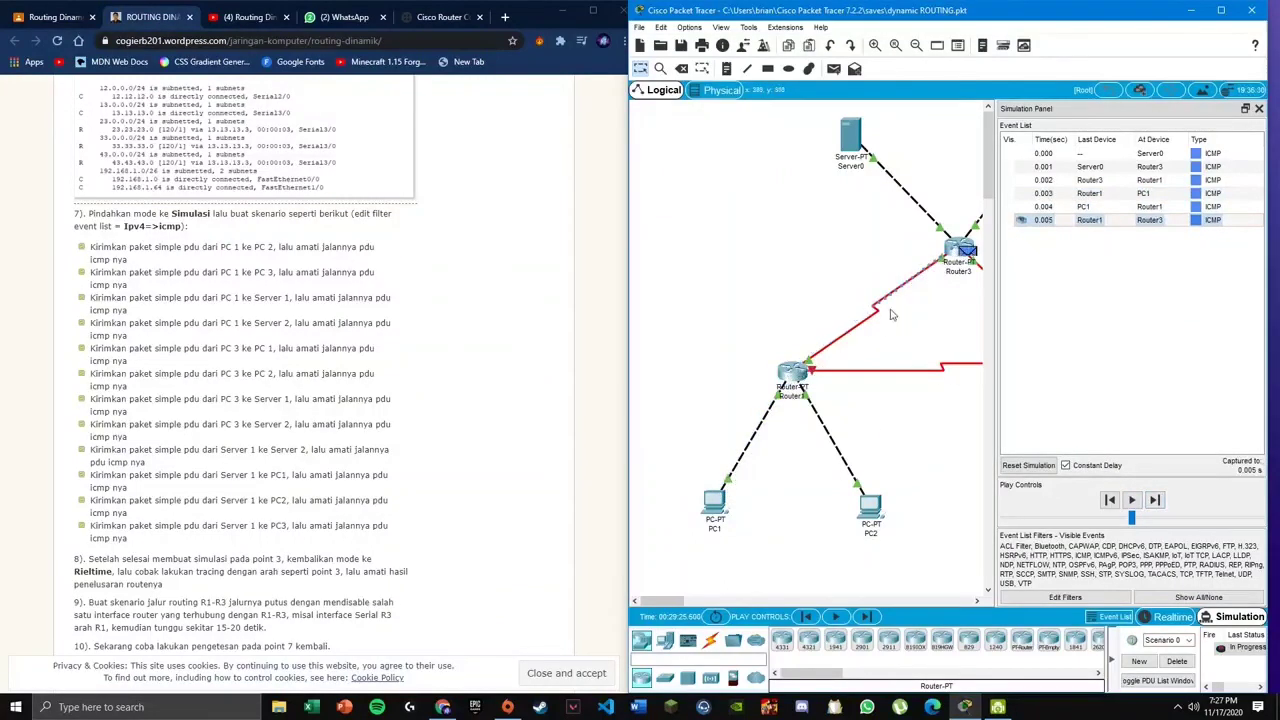
{"action": "left_click", "coordinate": [1154, 500]}
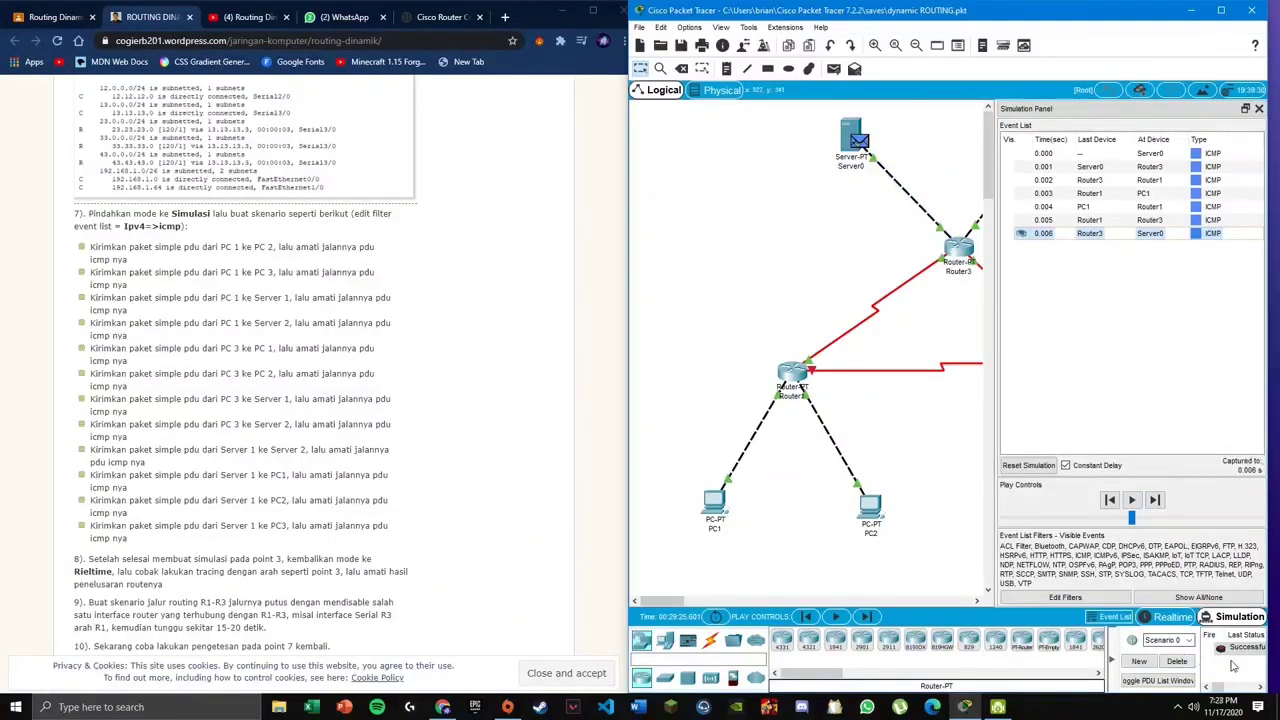
{"action": "left_click", "coordinate": [1184, 663]}
- Run a simple PDU from Server0 to PC2 through its full simulated round trip, and clear the scenario
{"action": "left_click", "coordinate": [834, 68]}
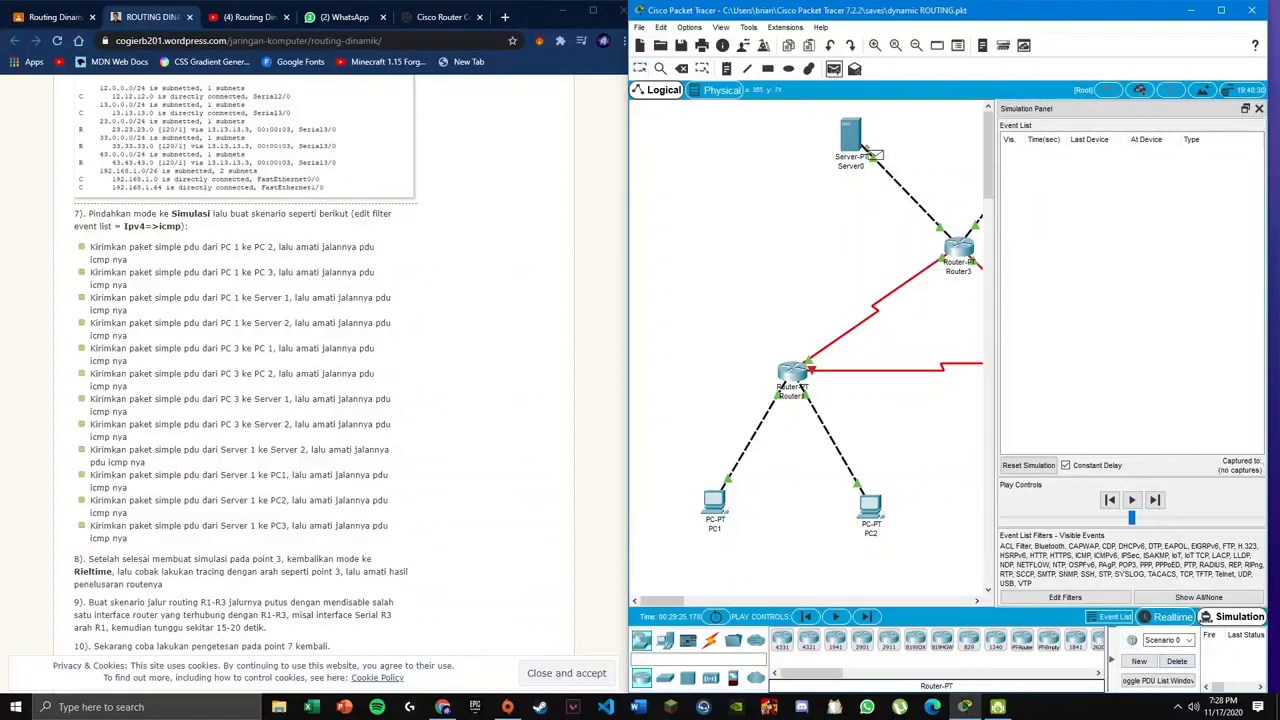
{"action": "left_click", "coordinate": [868, 506]}
{"action": "left_click", "coordinate": [1155, 500]}
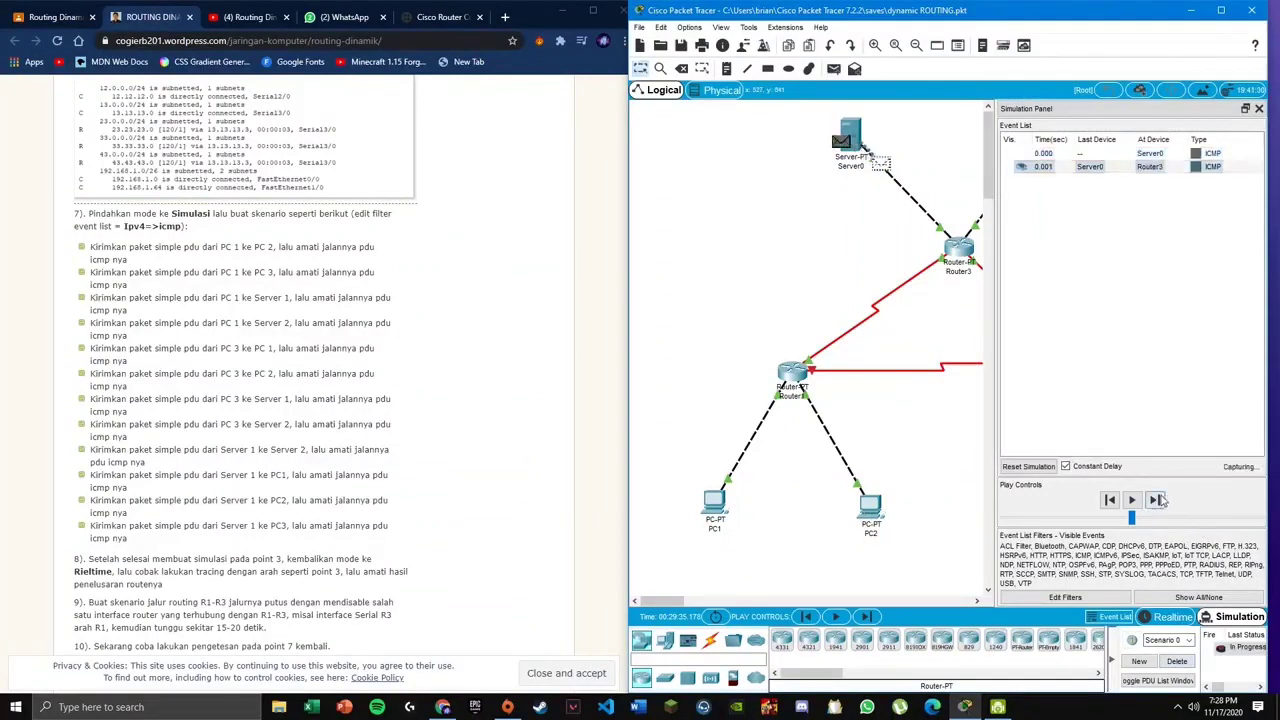
{"action": "left_click", "coordinate": [1156, 500]}
{"action": "left_click", "coordinate": [1156, 500]}
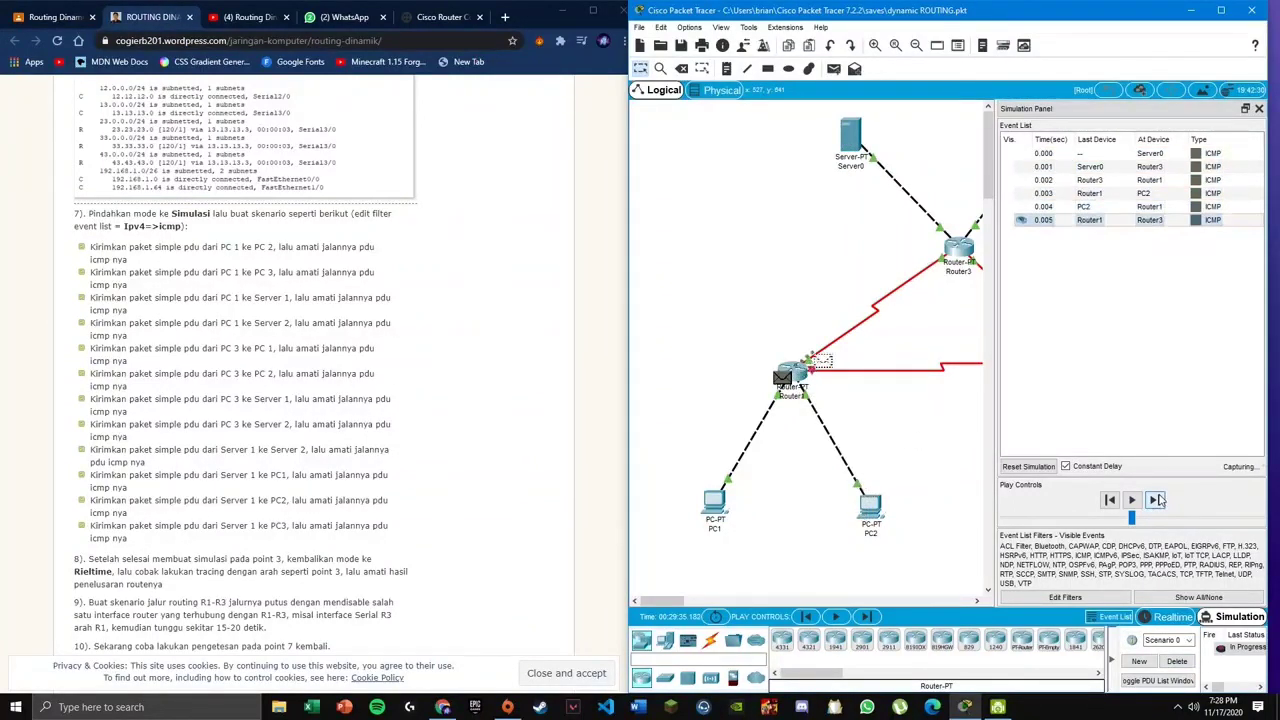
{"action": "left_click", "coordinate": [1156, 500]}
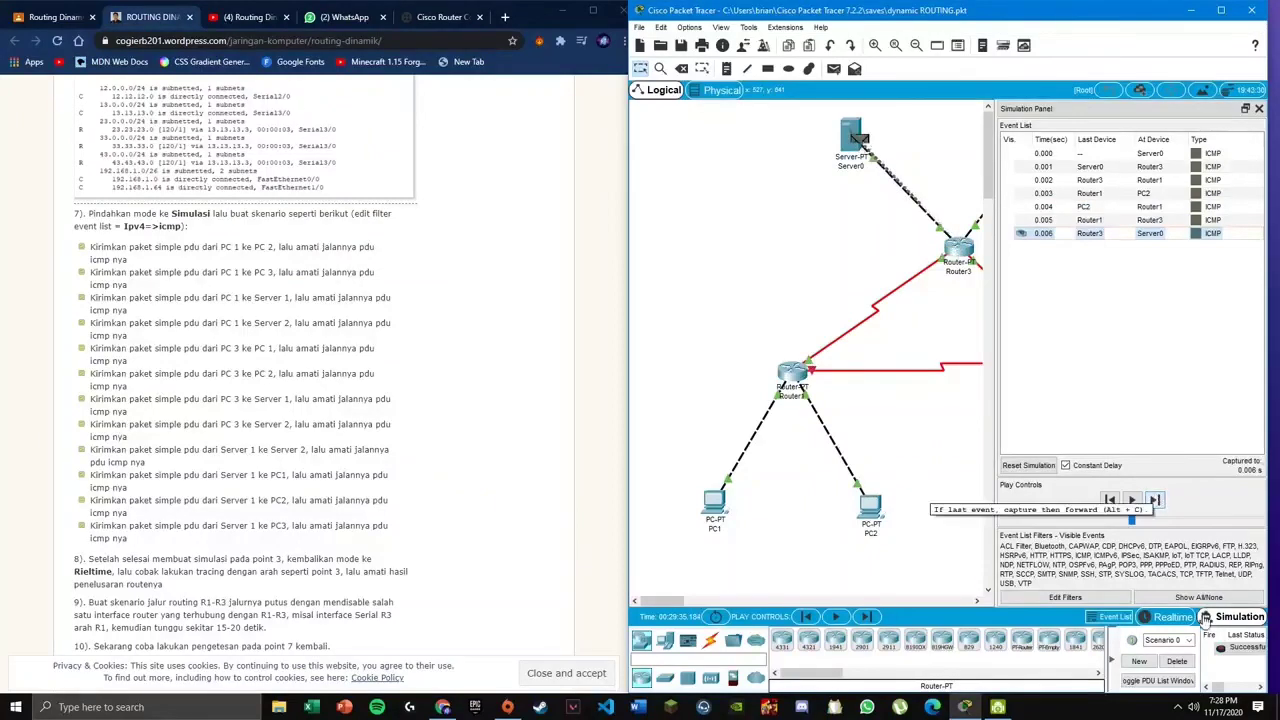
{"action": "left_click", "coordinate": [1183, 662]}
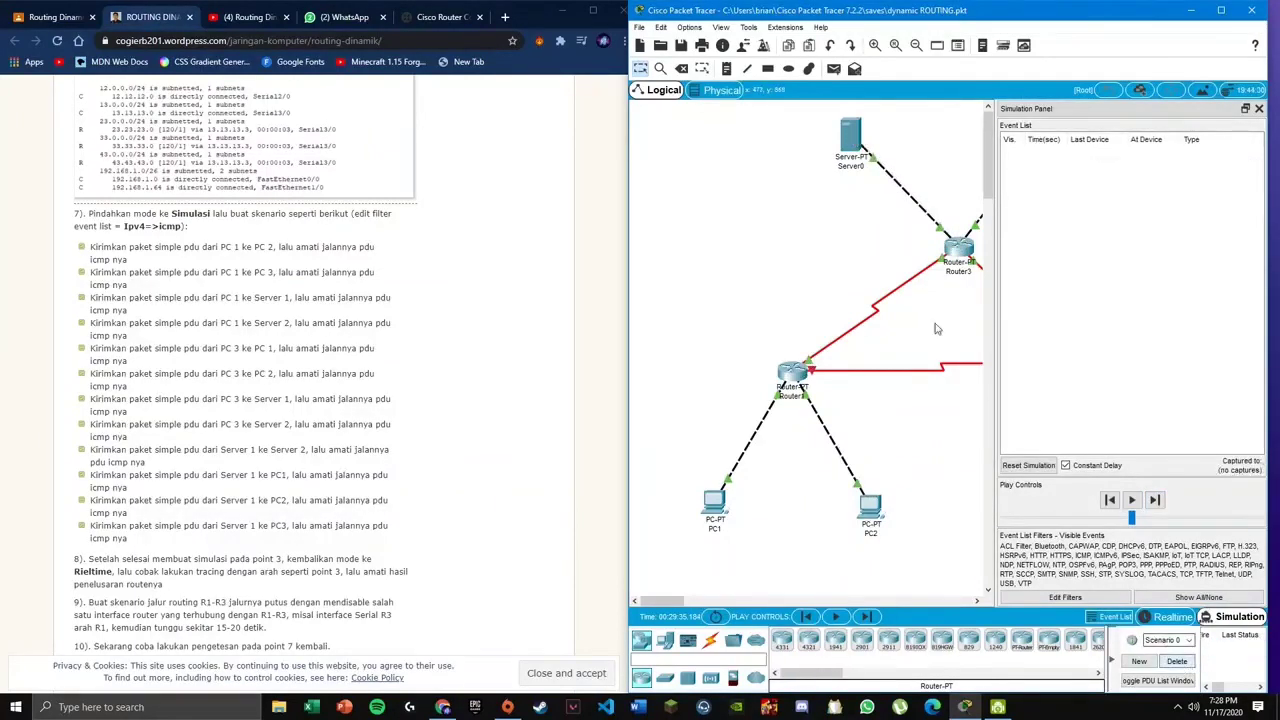
- Run a simple PDU from Server0 to PC3 through its full simulated round trip back to Server0
{"action": "left_click", "coordinate": [833, 68]}
{"action": "left_click", "coordinate": [851, 133]}
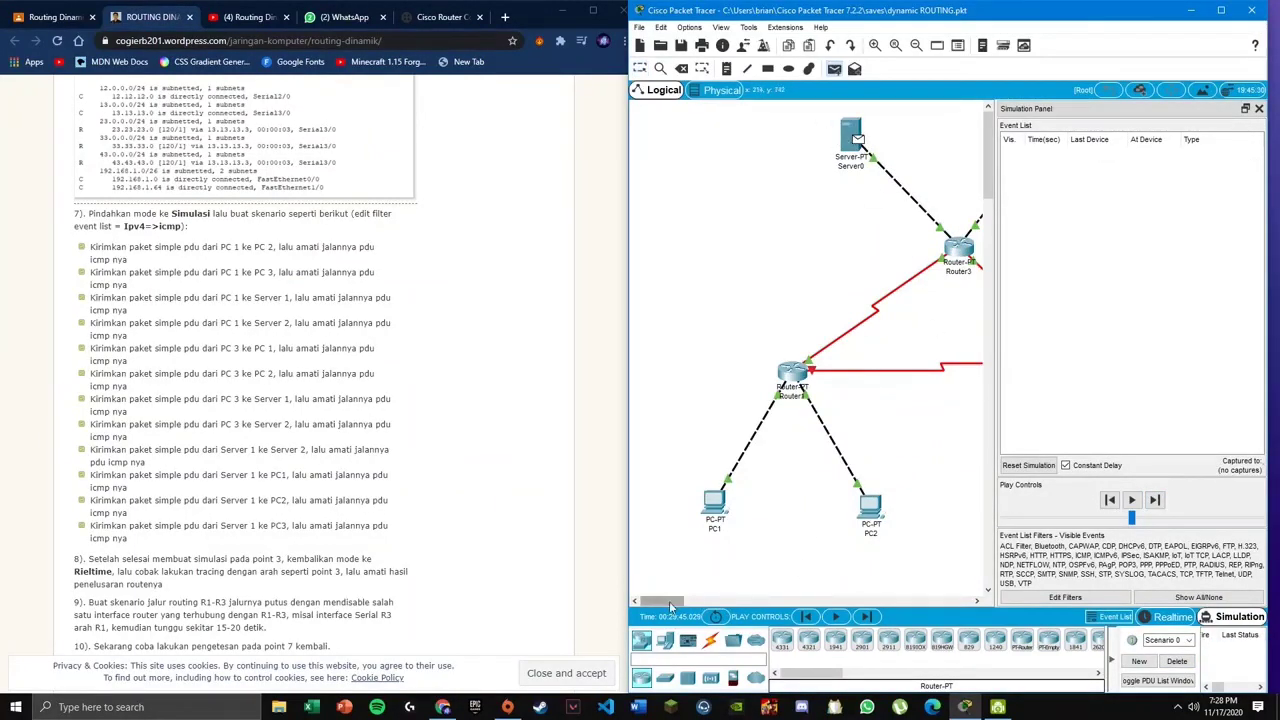
{"action": "left_click_drag", "start_coordinate": [669, 601], "coordinate": [709, 601]}
{"action": "left_click", "coordinate": [793, 497]}
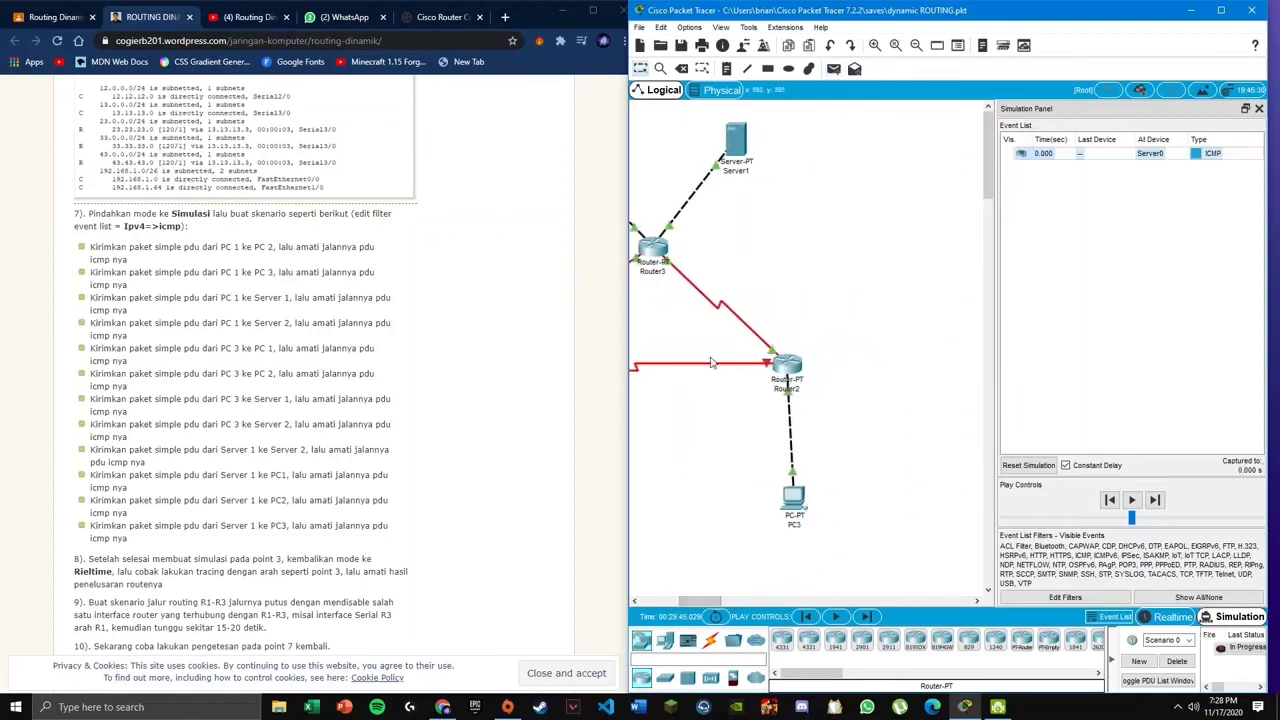
{"action": "left_click", "coordinate": [1155, 500]}
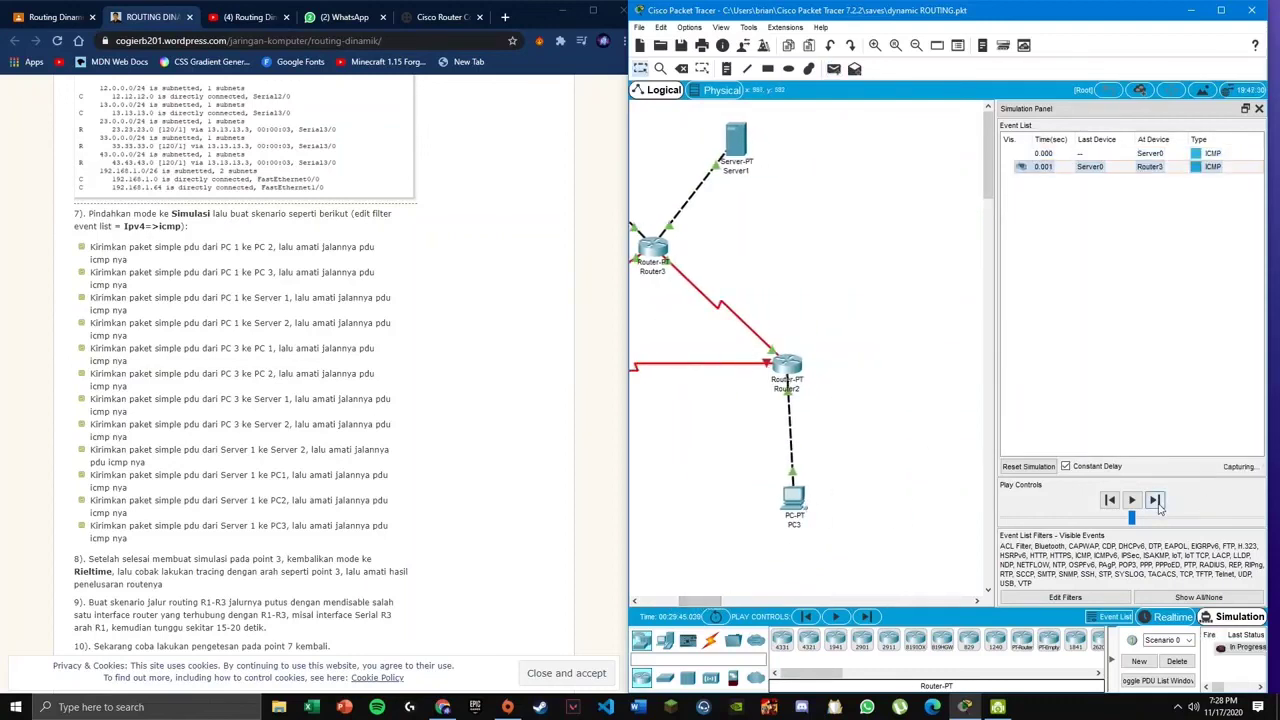
{"action": "left_click", "coordinate": [1155, 500]}
{"action": "left_click", "coordinate": [1155, 500]}
{"action": "left_click", "coordinate": [1155, 500]}
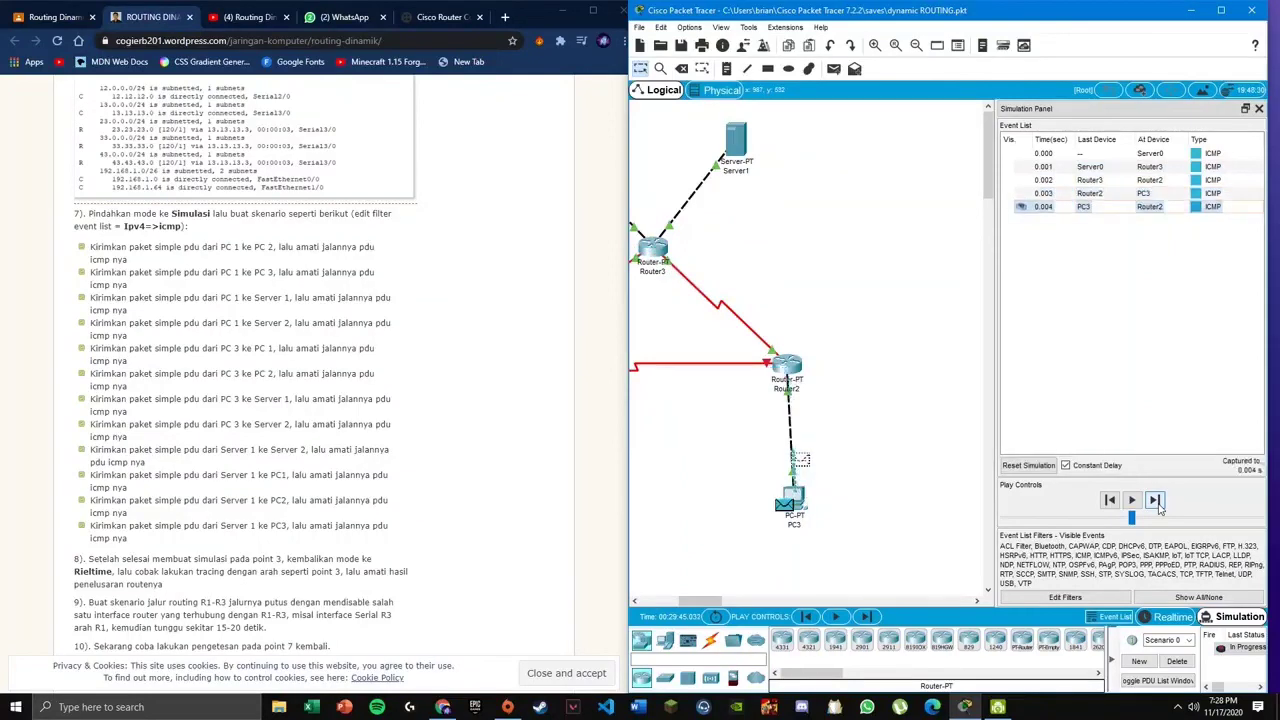
{"action": "left_click", "coordinate": [1155, 500]}
{"action": "left_click", "coordinate": [1155, 500]}
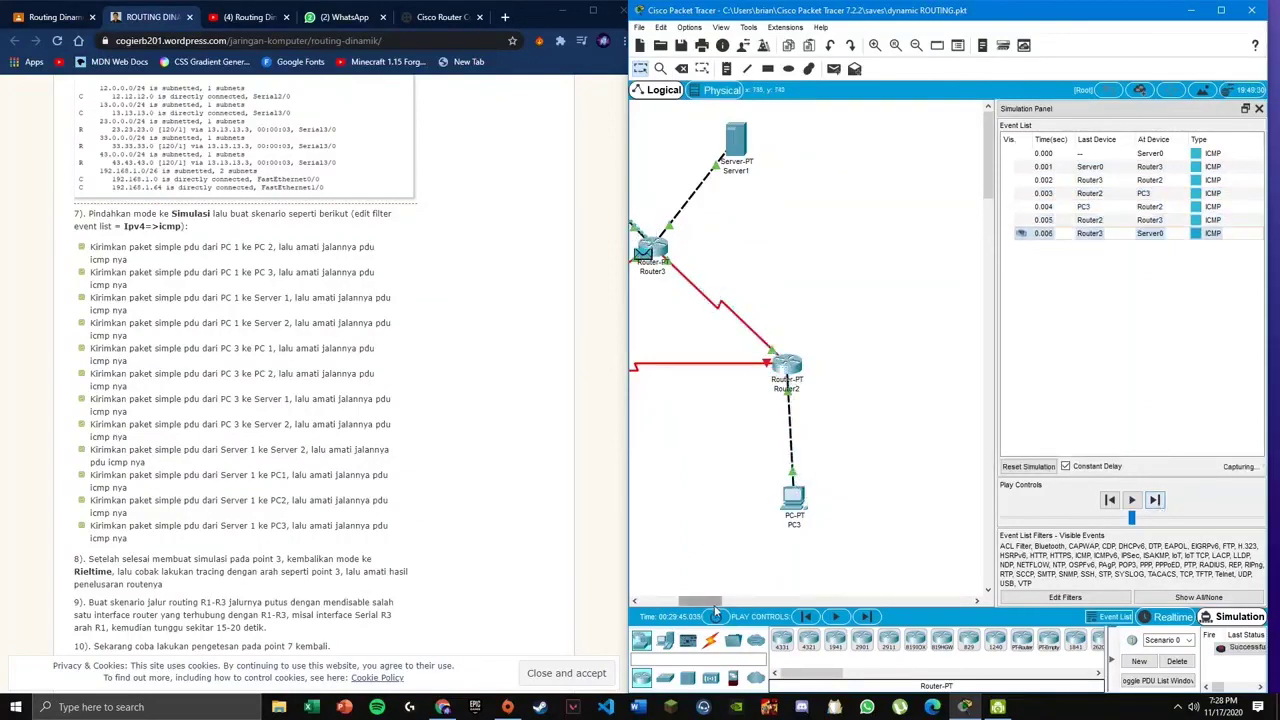
{"action": "left_click_drag", "start_coordinate": [715, 602], "coordinate": [680, 600]}
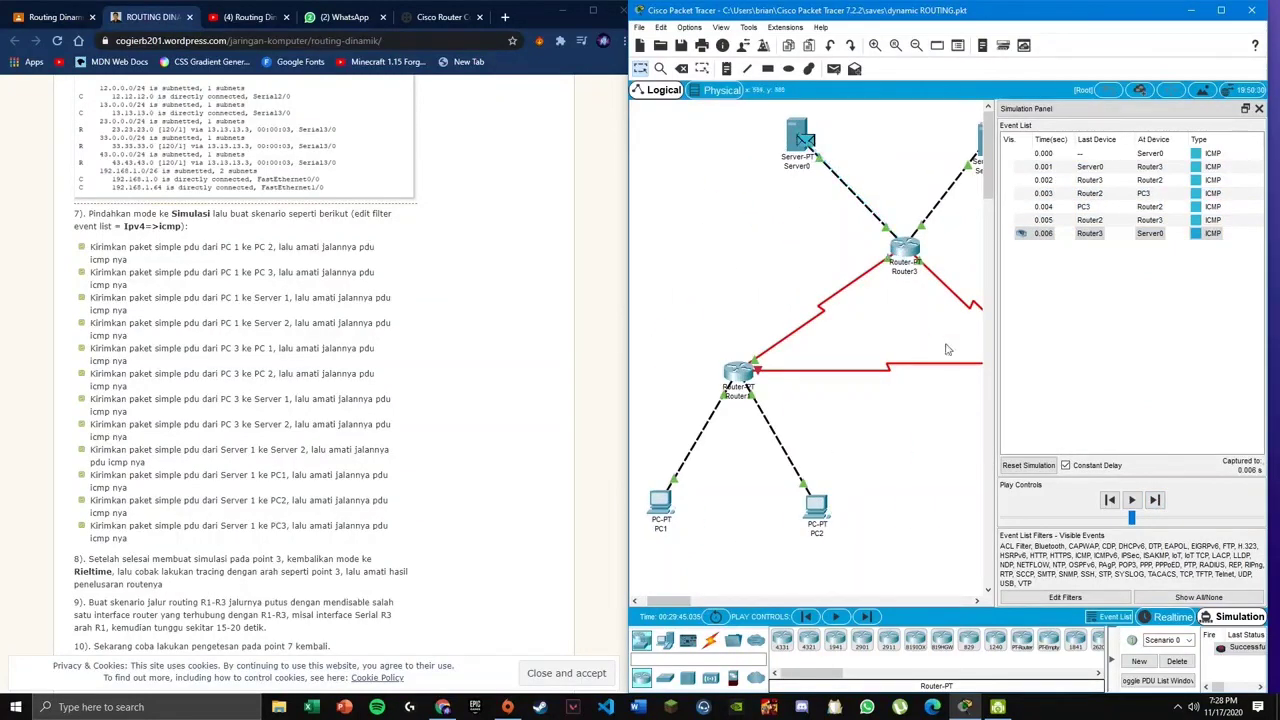